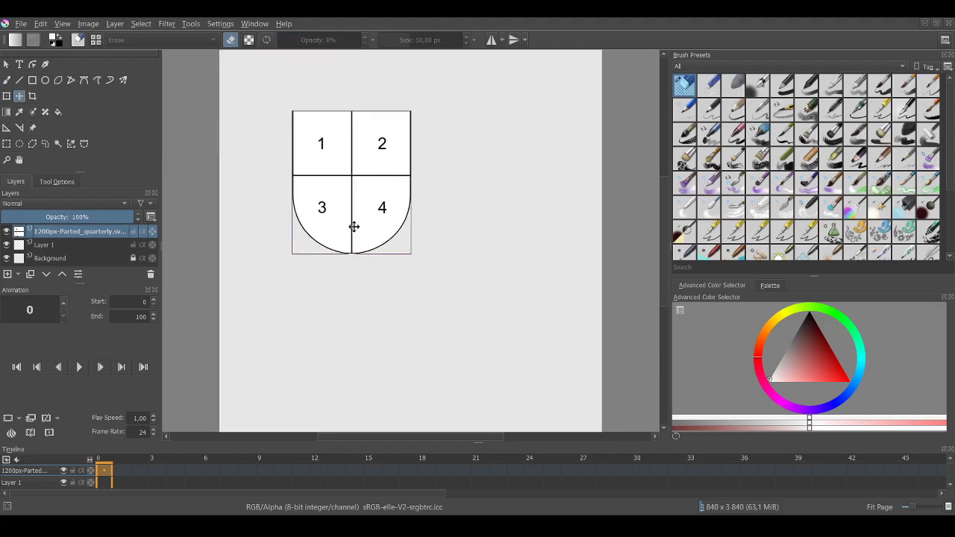
# Sample the shield's white fill and erase the numeral 1 in the upper-left quarter with the Eraser Circle brush.
pyautogui.scroll(5, 415, 227)
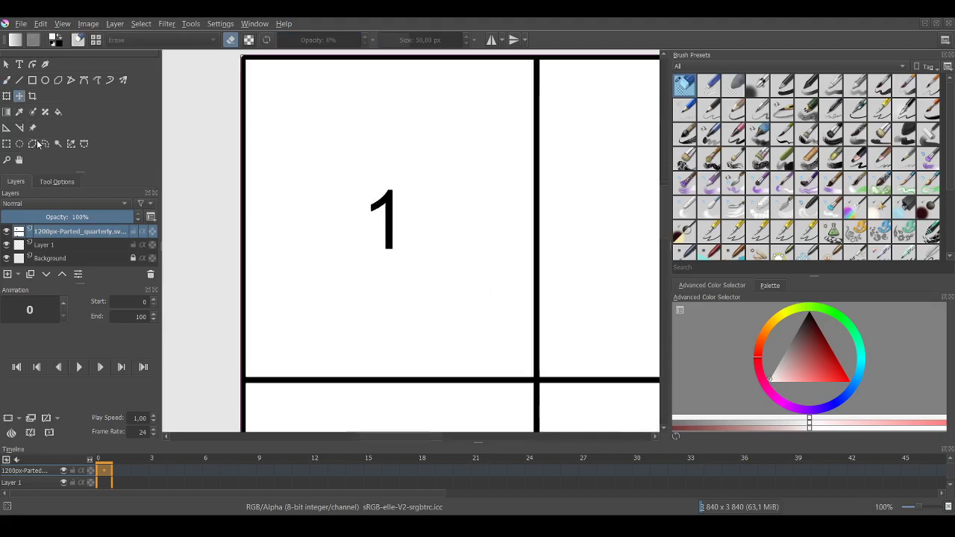
pyautogui.click(20, 112)
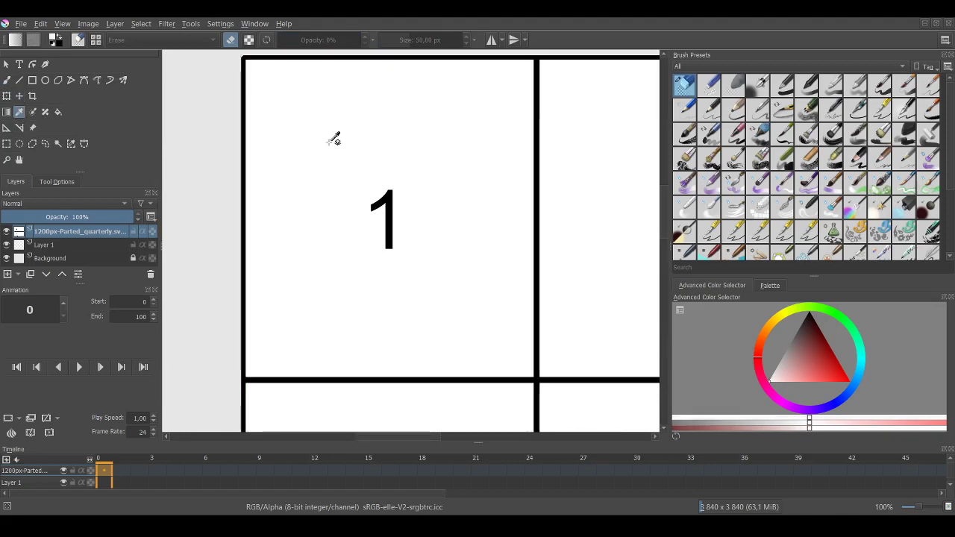
pyautogui.click(7, 80)
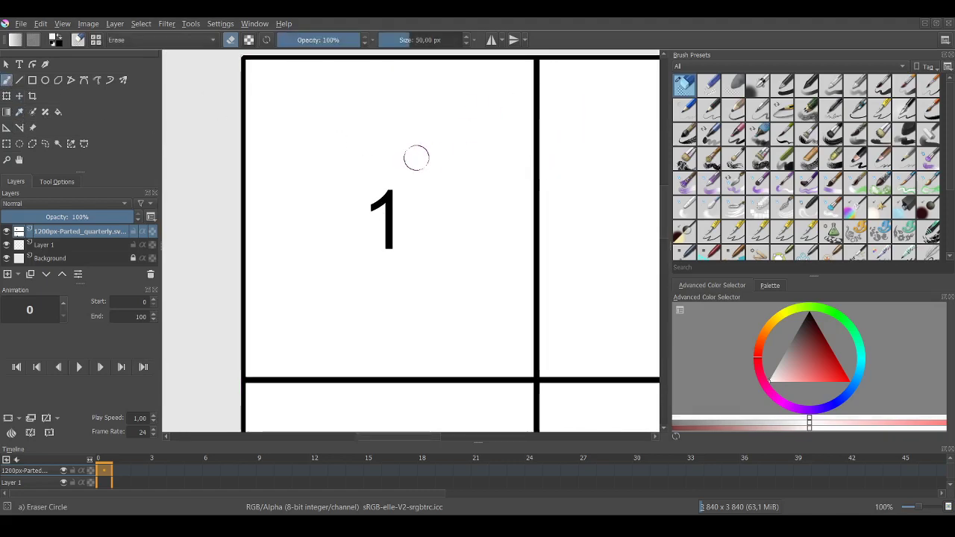
pyautogui.moveTo(371, 207)
pyautogui.mouseDown()
pyautogui.moveTo(377, 198)
pyautogui.moveTo(390, 211)
pyautogui.moveTo(386, 249)
pyautogui.mouseUp()
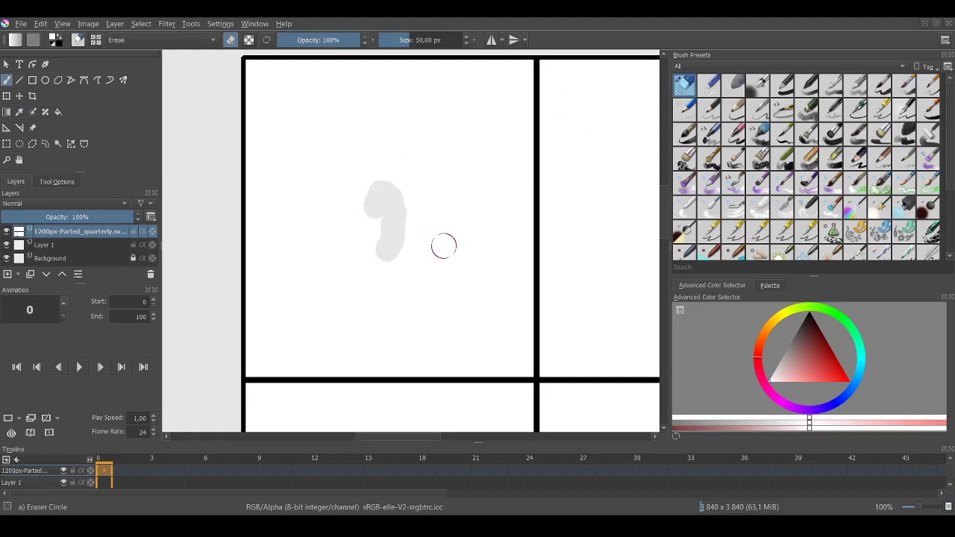
# Paint white over the erased patch in the upper-left quarter using the Pixel Art Fill brush at 98.03 px.
pyautogui.scroll(-1, 443, 246)
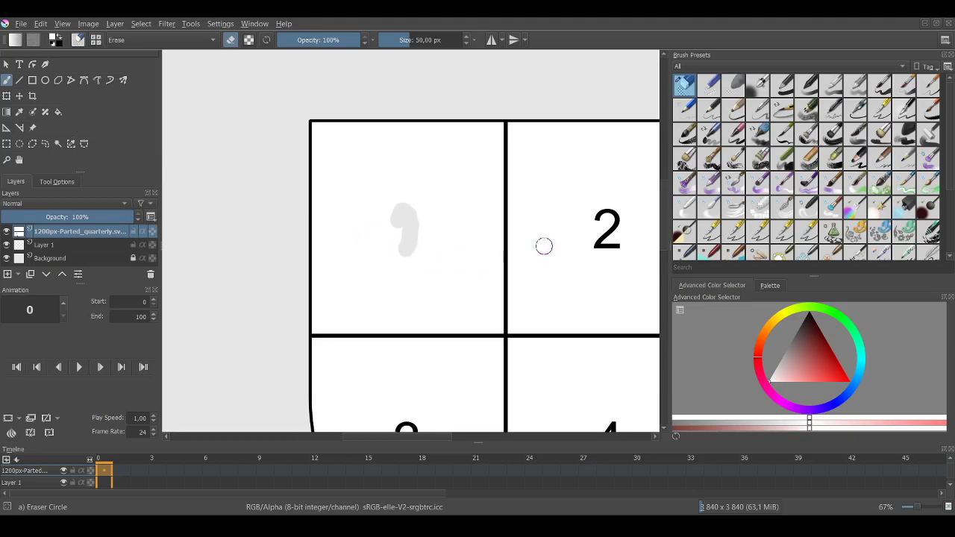
pyautogui.scroll(-3, 785, 220)
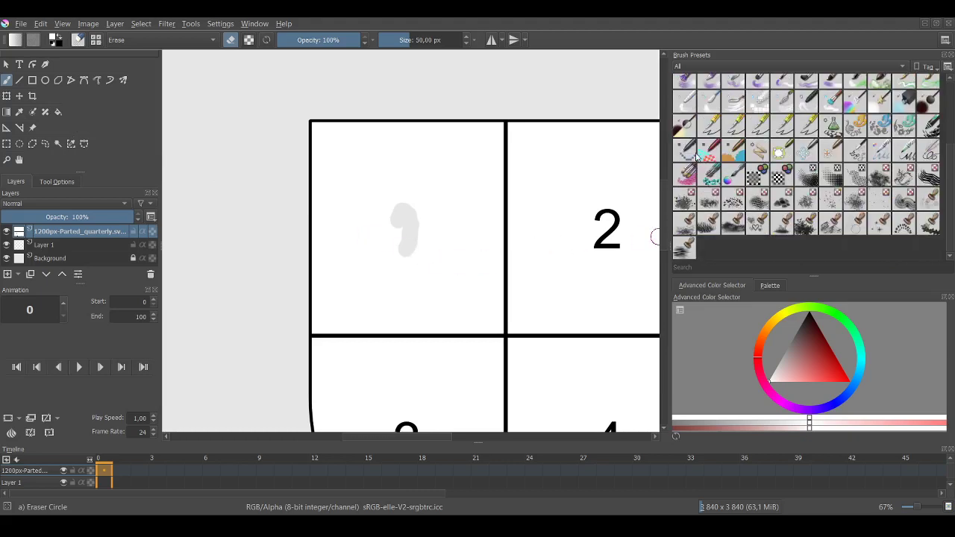
pyautogui.click(733, 151)
pyautogui.scroll(2, 411, 239)
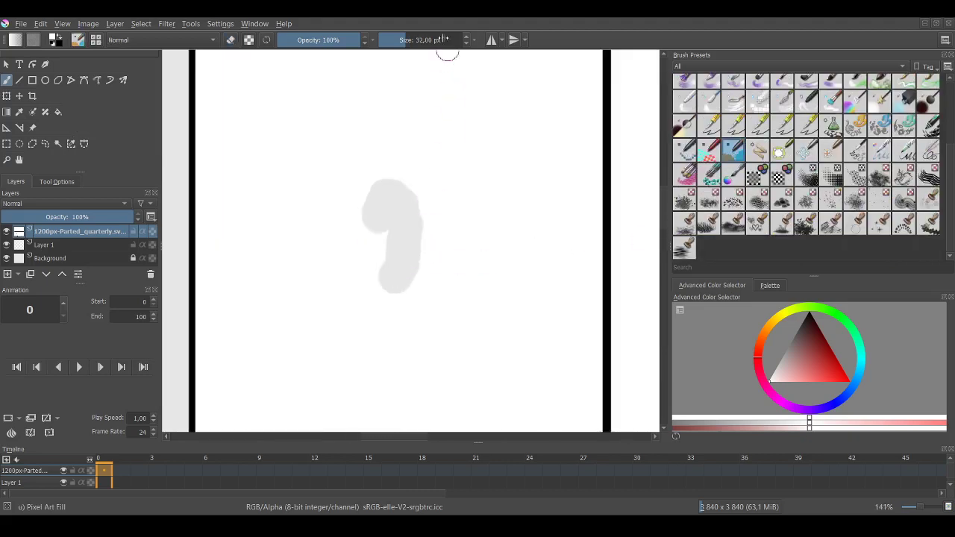
pyautogui.moveTo(415, 40); pyautogui.dragTo(424, 40)
pyautogui.moveTo(405, 203)
pyautogui.mouseDown()
pyautogui.moveTo(388, 207)
pyautogui.moveTo(425, 269)
pyautogui.mouseUp()
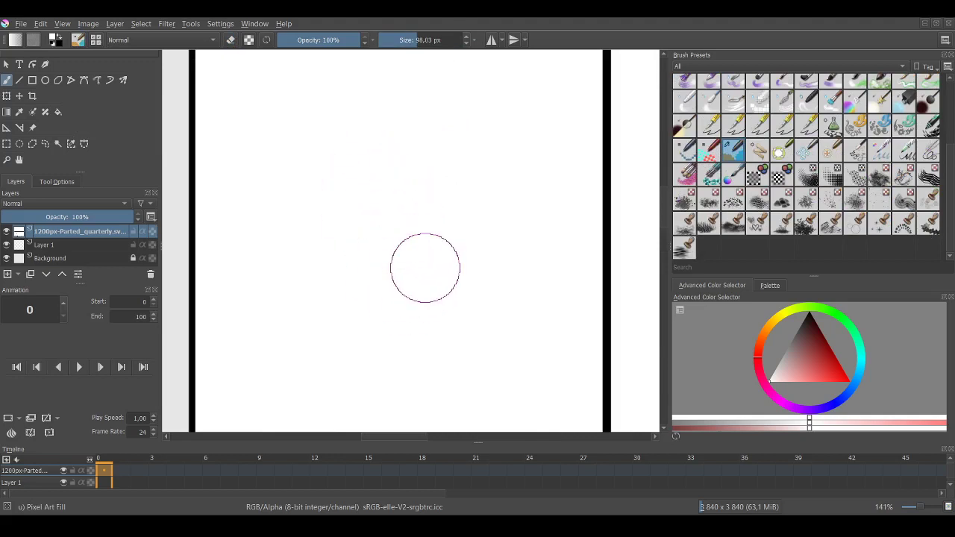
# Paint white over the numerals 2, 3 and 4 in the remaining three quarters of the shield.
pyautogui.scroll(-2, 425, 269)
pyautogui.scroll(2, 512, 263)
pyautogui.moveTo(624, 251)
pyautogui.mouseDown()
pyautogui.moveTo(533, 224)
pyautogui.moveTo(575, 298)
pyautogui.mouseUp()
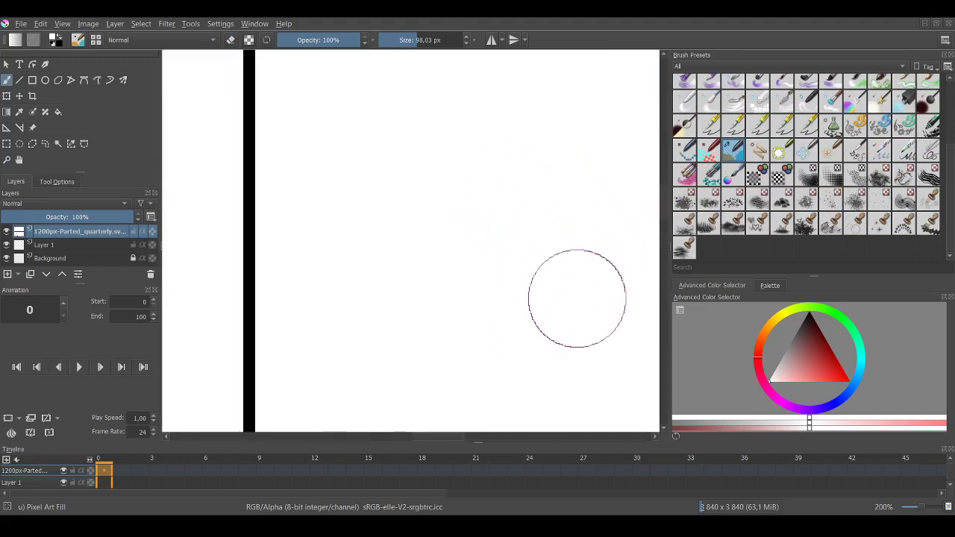
pyautogui.scroll(-4, 502, 271)
pyautogui.scroll(4, 410, 403)
pyautogui.moveTo(426, 294); pyautogui.dragTo(422, 262)
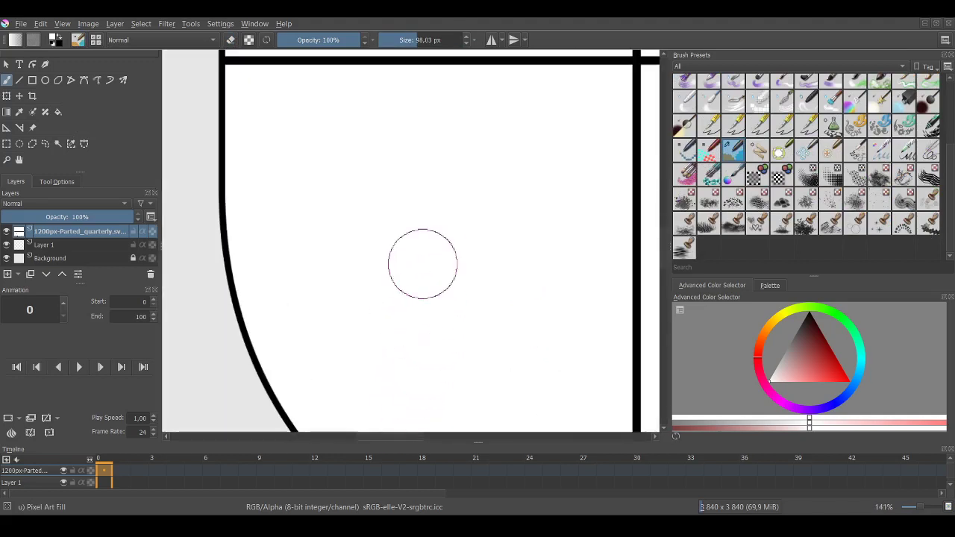
pyautogui.scroll(-3, 461, 309)
pyautogui.scroll(3, 628, 303)
pyautogui.moveTo(533, 298)
pyautogui.mouseDown()
pyautogui.moveTo(536, 272)
pyautogui.moveTo(563, 301)
pyautogui.mouseUp()
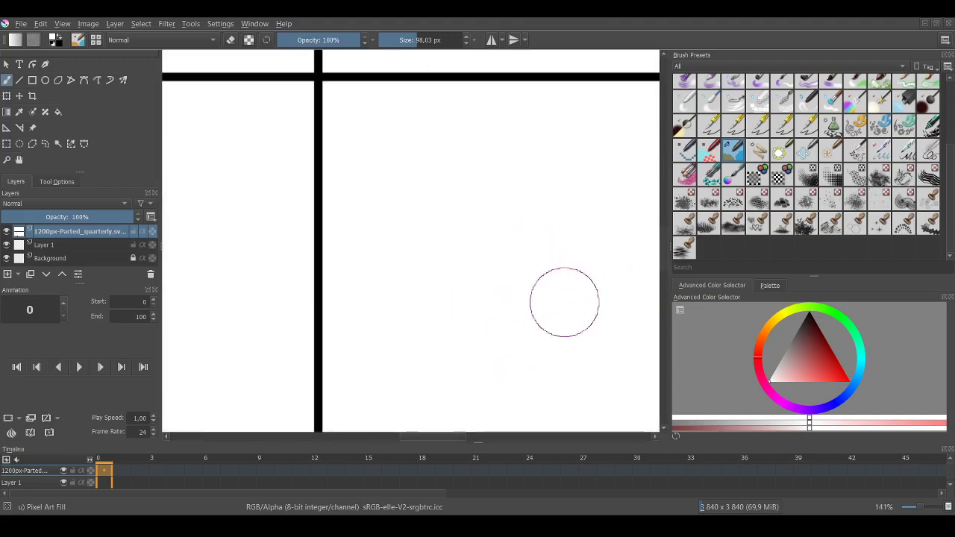
# Cover the bottom end of the shield's vertical line with white at a 2.29 px brush size, detaching it from the outline.
pyautogui.scroll(1, 558, 316)
pyautogui.scroll(-4, 473, 385)
pyautogui.scroll(12, 462, 419)
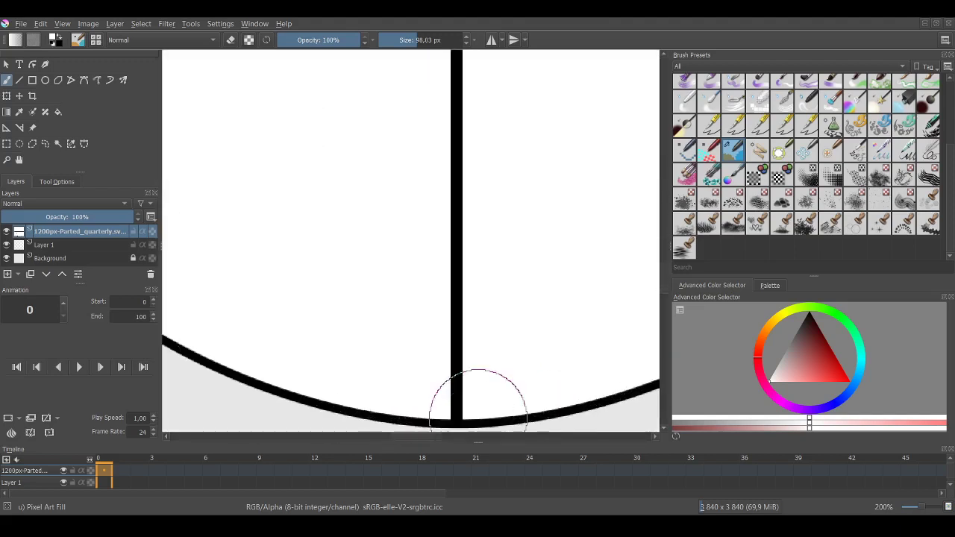
pyautogui.scroll(2, 508, 398)
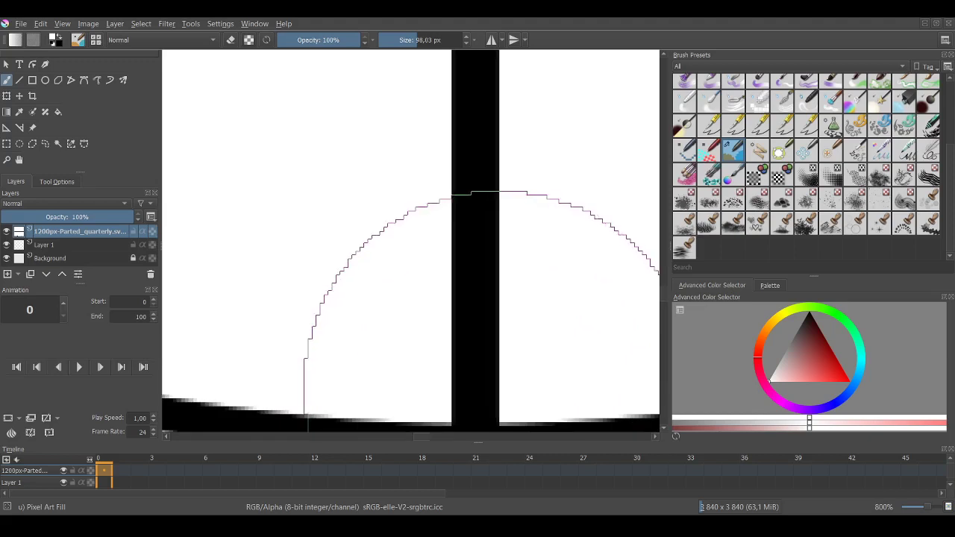
pyautogui.scroll(-2, 443, 341)
pyautogui.scroll(3, 449, 202)
pyautogui.moveTo(448, 202)
pyautogui.mouseDown()
pyautogui.moveTo(388, 39)
pyautogui.moveTo(409, 242)
pyautogui.moveTo(448, 242)
pyautogui.mouseUp()
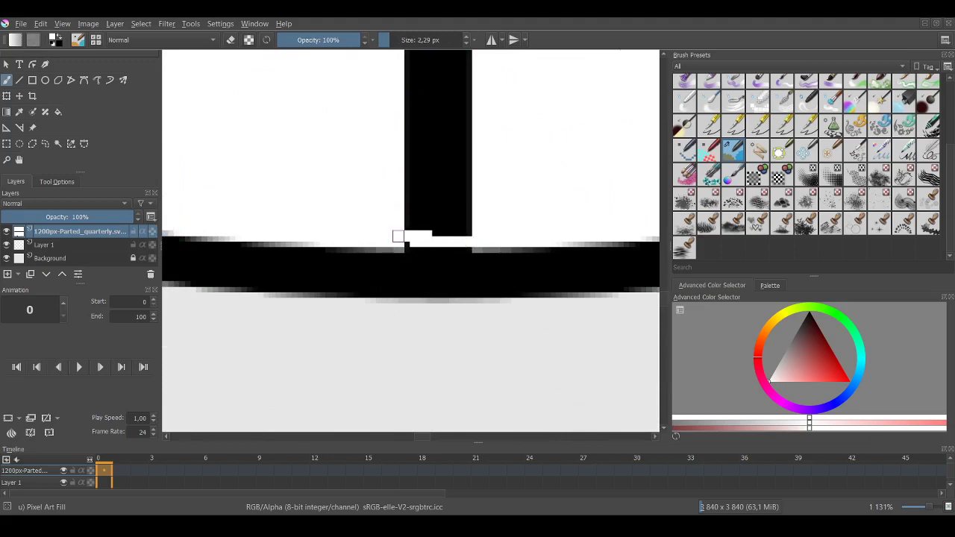
pyautogui.moveTo(403, 224)
pyautogui.mouseDown()
pyautogui.moveTo(471, 230)
pyautogui.moveTo(410, 213)
pyautogui.moveTo(465, 191)
pyautogui.moveTo(364, 180)
pyautogui.moveTo(456, 174)
pyautogui.moveTo(483, 157)
pyautogui.moveTo(398, 146)
pyautogui.moveTo(444, 152)
pyautogui.moveTo(465, 128)
pyautogui.mouseUp()
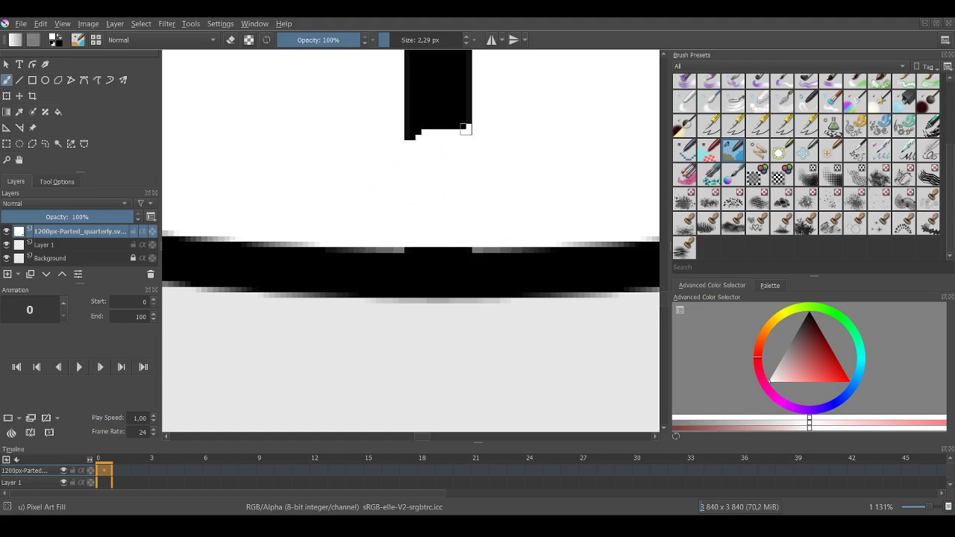
# Paint white over the left end of the horizontal line to detach it from the shield's outline.
pyautogui.scroll(-12, 438, 134)
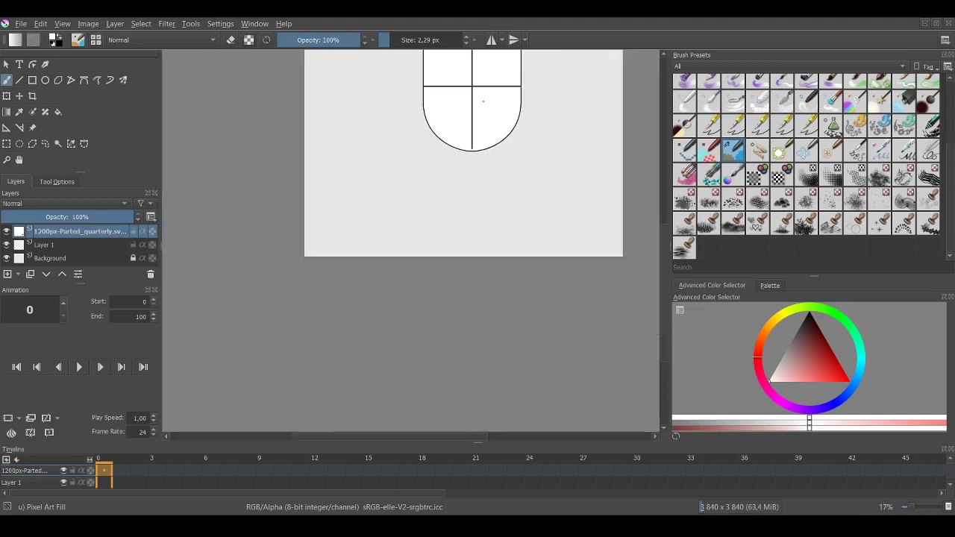
pyautogui.scroll(7, 421, 93)
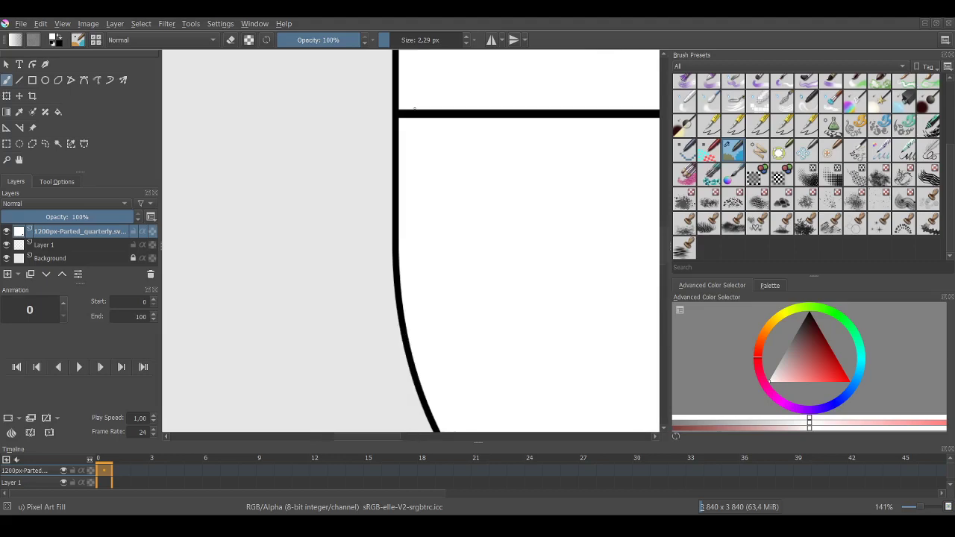
pyautogui.scroll(9, 393, 105)
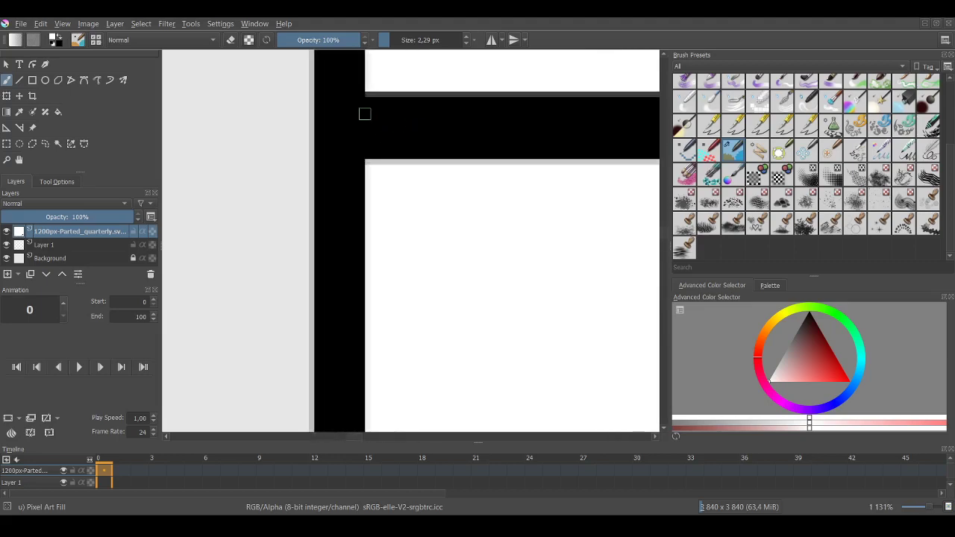
pyautogui.moveTo(377, 121)
pyautogui.mouseDown()
pyautogui.moveTo(388, 144)
pyautogui.moveTo(377, 144)
pyautogui.moveTo(388, 155)
pyautogui.moveTo(388, 192)
pyautogui.mouseUp()
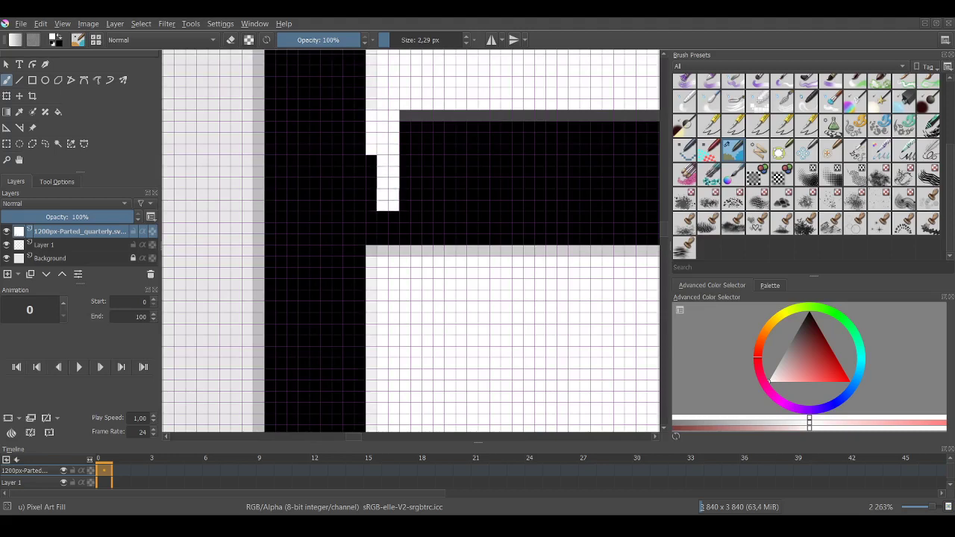
pyautogui.moveTo(377, 150)
pyautogui.mouseDown()
pyautogui.moveTo(388, 245)
pyautogui.moveTo(399, 245)
pyautogui.moveTo(388, 256)
pyautogui.moveTo(377, 256)
pyautogui.moveTo(427, 228)
pyautogui.moveTo(388, 245)
pyautogui.moveTo(411, 132)
pyautogui.moveTo(422, 189)
pyautogui.moveTo(444, 132)
pyautogui.moveTo(455, 143)
pyautogui.moveTo(455, 121)
pyautogui.moveTo(455, 211)
pyautogui.moveTo(467, 211)
pyautogui.moveTo(456, 222)
pyautogui.moveTo(500, 130)
pyautogui.moveTo(517, 126)
pyautogui.moveTo(477, 267)
pyautogui.mouseUp()
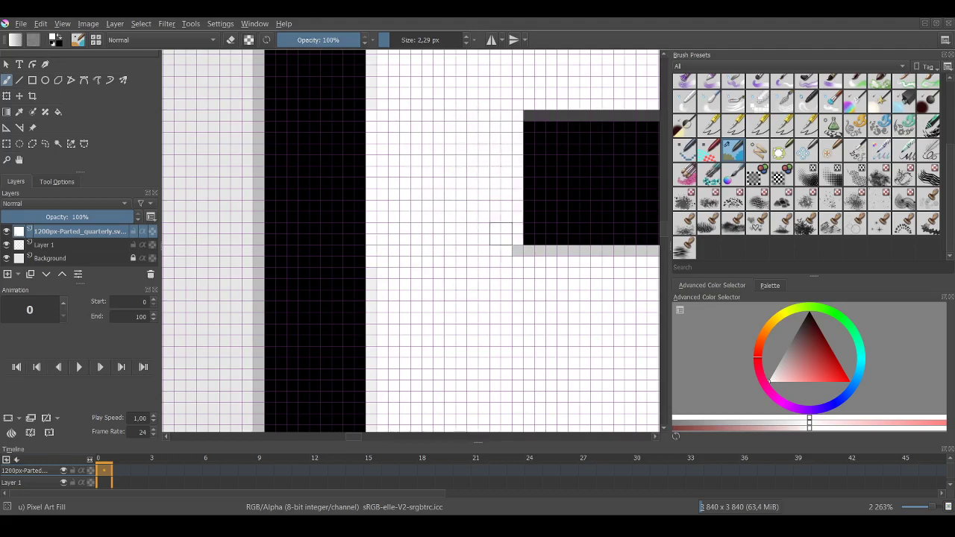
# Paint white over the right end of the horizontal line to separate it from the shield's outline.
pyautogui.scroll(-15, 501, 233)
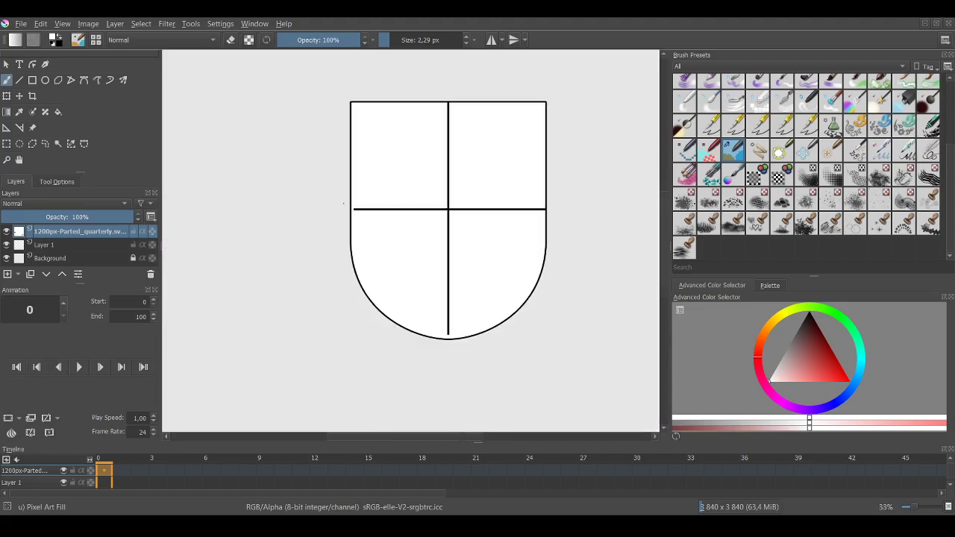
pyautogui.scroll(6, 554, 209)
pyautogui.scroll(10, 554, 209)
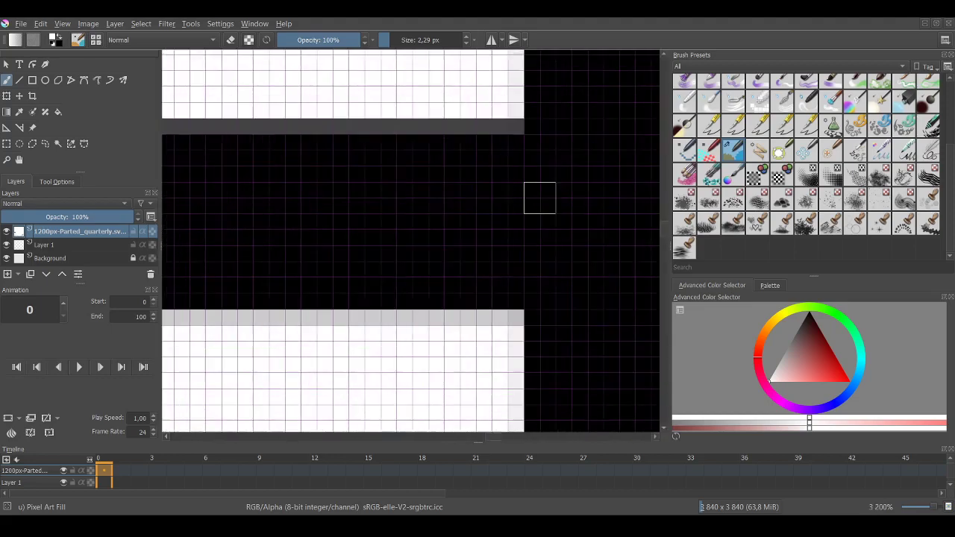
pyautogui.moveTo(508, 135)
pyautogui.mouseDown()
pyautogui.moveTo(508, 283)
pyautogui.moveTo(492, 261)
pyautogui.moveTo(470, 298)
pyautogui.moveTo(421, 317)
pyautogui.moveTo(470, 160)
pyautogui.mouseUp()
pyautogui.moveTo(467, 229)
pyautogui.mouseDown()
pyautogui.moveTo(461, 199)
pyautogui.moveTo(484, 142)
pyautogui.mouseUp()
pyautogui.moveTo(460, 102)
pyautogui.mouseDown()
pyautogui.moveTo(428, 182)
pyautogui.moveTo(445, 198)
pyautogui.moveTo(460, 182)
pyautogui.moveTo(413, 262)
pyautogui.moveTo(413, 197)
pyautogui.moveTo(365, 308)
pyautogui.moveTo(365, 326)
pyautogui.moveTo(396, 165)
pyautogui.moveTo(397, 309)
pyautogui.moveTo(412, 356)
pyautogui.mouseUp()
pyautogui.moveTo(412, 102)
pyautogui.mouseDown()
pyautogui.moveTo(333, 216)
pyautogui.moveTo(325, 313)
pyautogui.moveTo(309, 246)
pyautogui.moveTo(332, 119)
pyautogui.mouseUp()
# Paint white over the top end of the vertical line to detach it from the shield's upper edge.
pyautogui.scroll(-12, 333, 119)
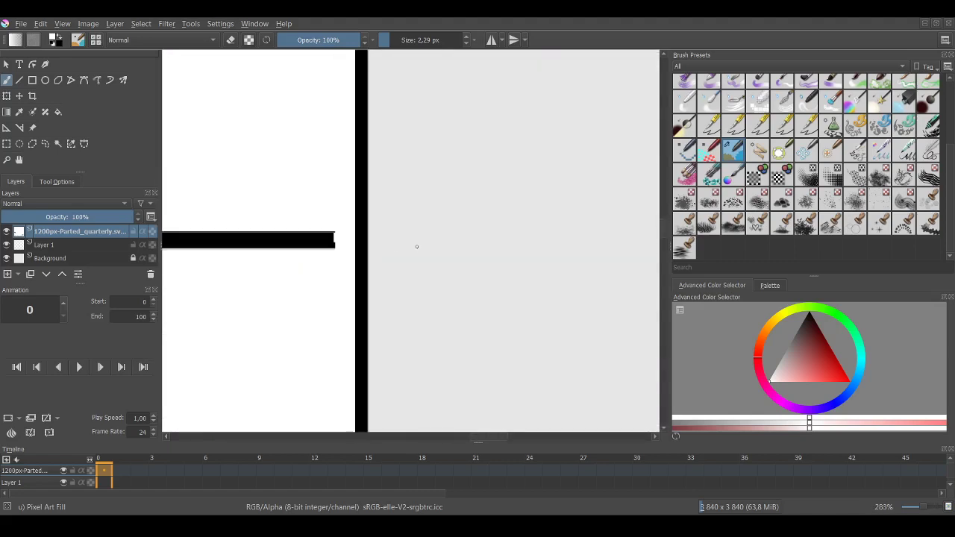
pyautogui.scroll(10, 248, 66)
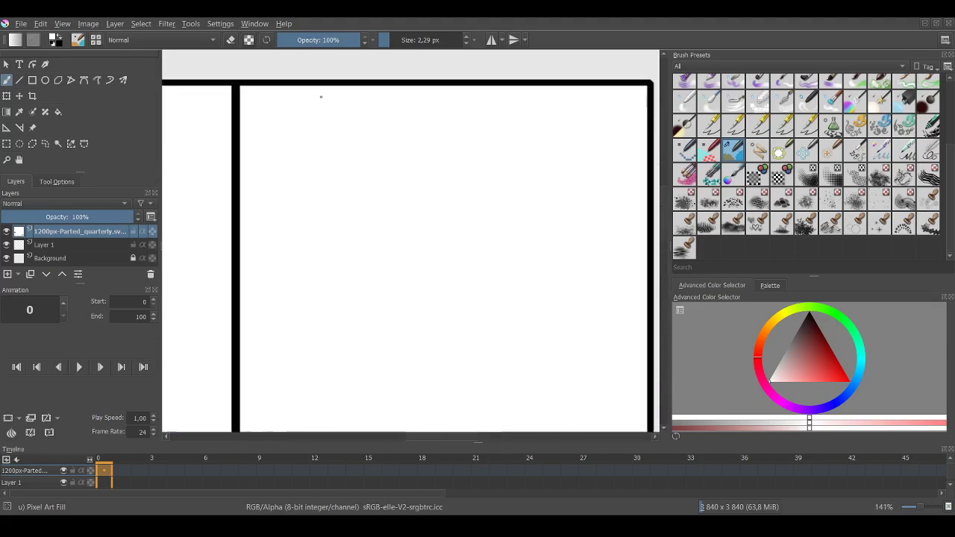
pyautogui.scroll(2, 321, 141)
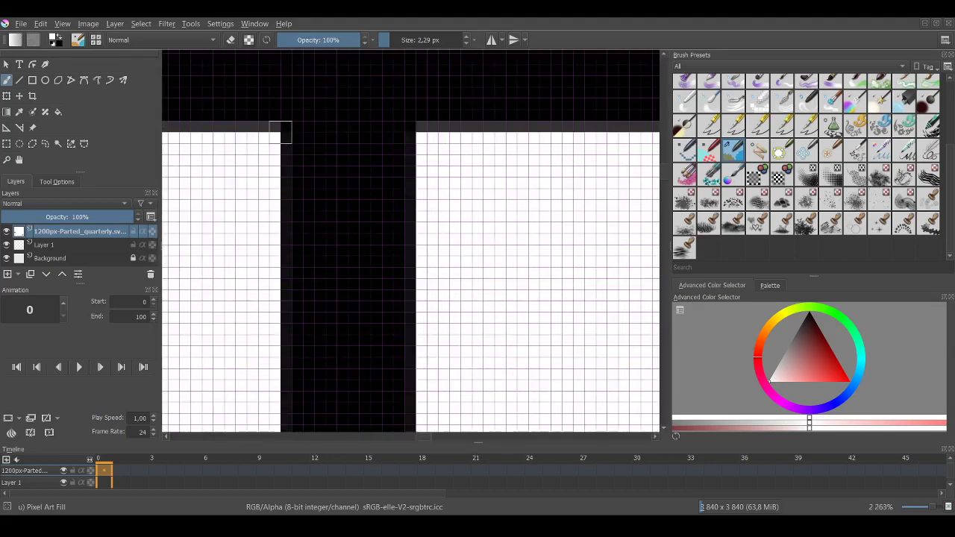
pyautogui.moveTo(280, 144)
pyautogui.mouseDown()
pyautogui.moveTo(421, 143)
pyautogui.moveTo(355, 177)
pyautogui.moveTo(329, 168)
pyautogui.moveTo(382, 177)
pyautogui.moveTo(392, 196)
pyautogui.moveTo(292, 222)
pyautogui.moveTo(410, 239)
pyautogui.mouseUp()
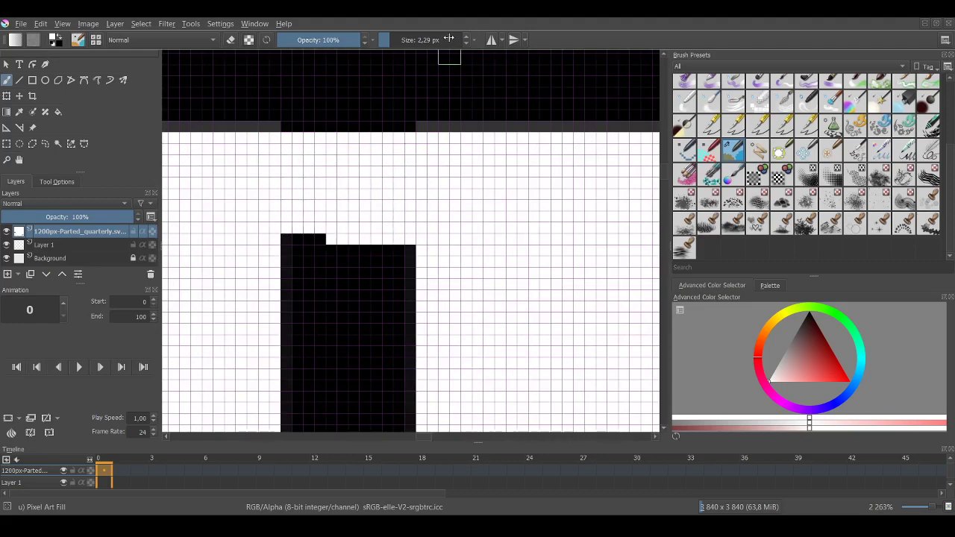
# Set the brush size to 20.90 px and widen the white gap above the vertical line.
pyautogui.click(402, 39)
pyautogui.scroll(-4, 352, 301)
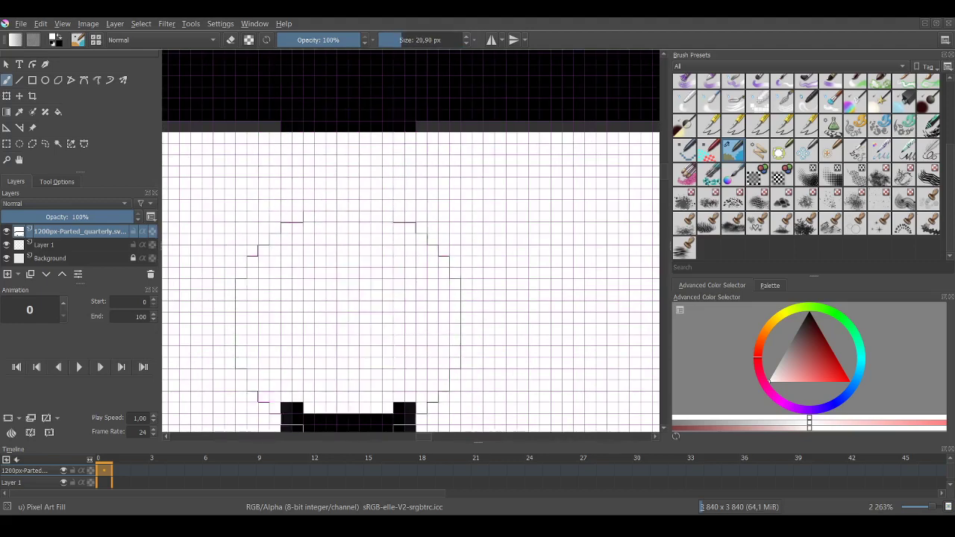
pyautogui.moveTo(352, 301)
pyautogui.mouseDown()
pyautogui.moveTo(358, 337)
pyautogui.moveTo(345, 345)
pyautogui.mouseUp()
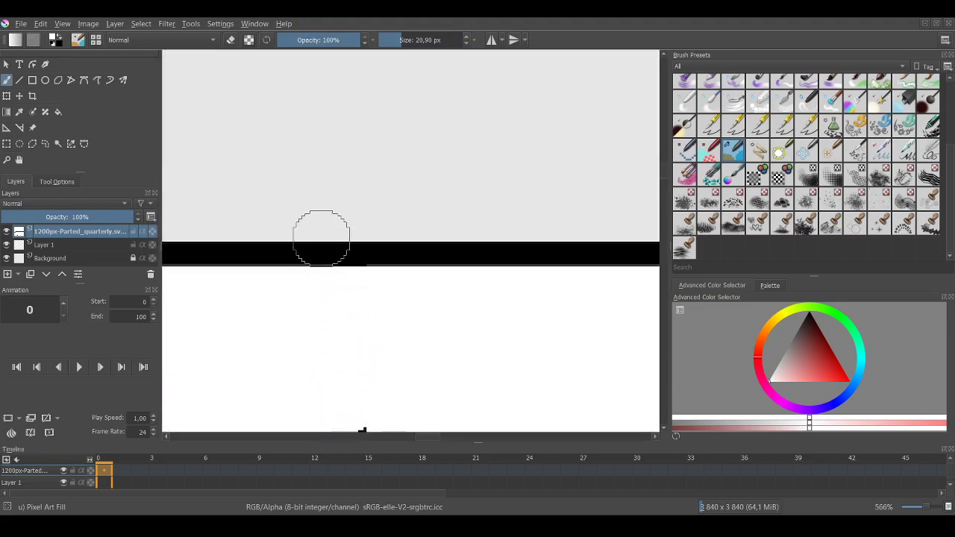
# Shorten the right end of the horizontal line further by painting over it in white.
pyautogui.scroll(-5, 318, 224)
pyautogui.scroll(-2, 317, 225)
pyautogui.scroll(8, 375, 239)
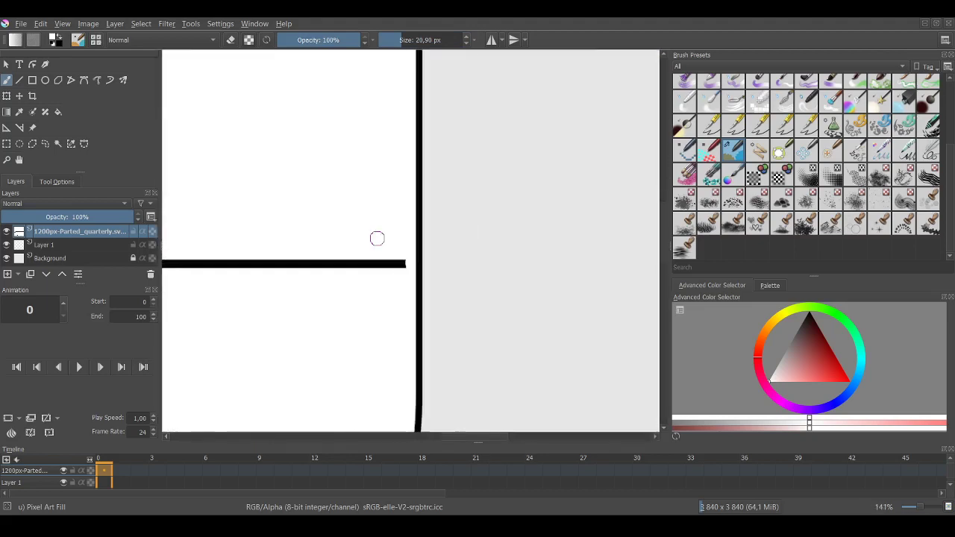
pyautogui.moveTo(426, 295); pyautogui.dragTo(336, 288)
# Shorten the left end of the horizontal line with white paint to match the wider gap at its other end.
pyautogui.scroll(-4, 385, 308)
pyautogui.scroll(-4, 385, 308)
pyautogui.scroll(8, 298, 329)
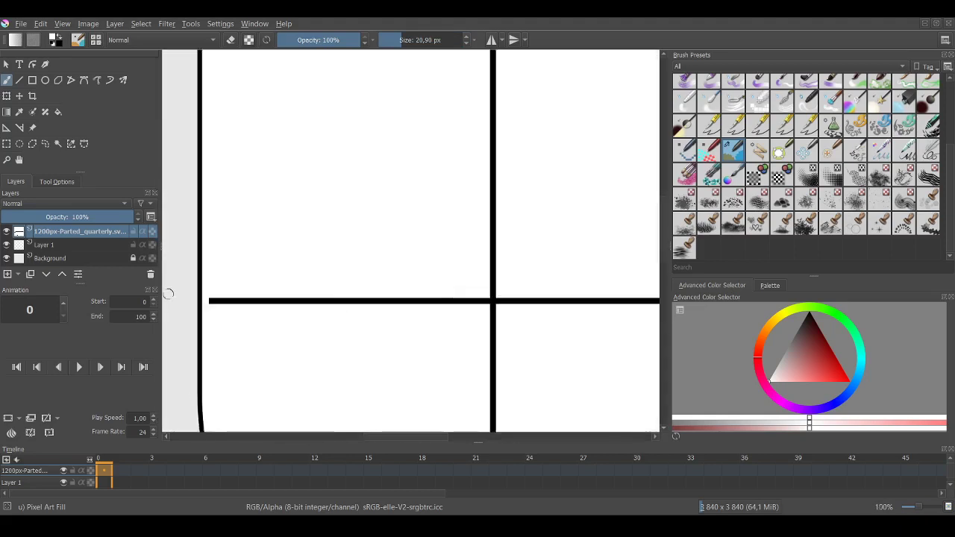
pyautogui.moveTo(299, 330); pyautogui.dragTo(397, 299)
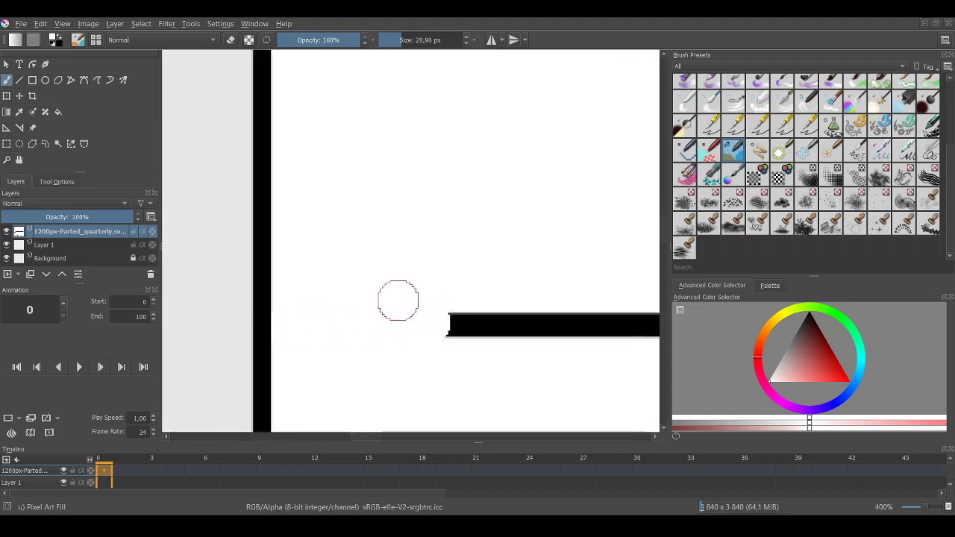
# Paint white over the lower end of the vertical line to widen its gap to the shield's curved bottom.
pyautogui.scroll(-6, 477, 341)
pyautogui.scroll(6, 502, 360)
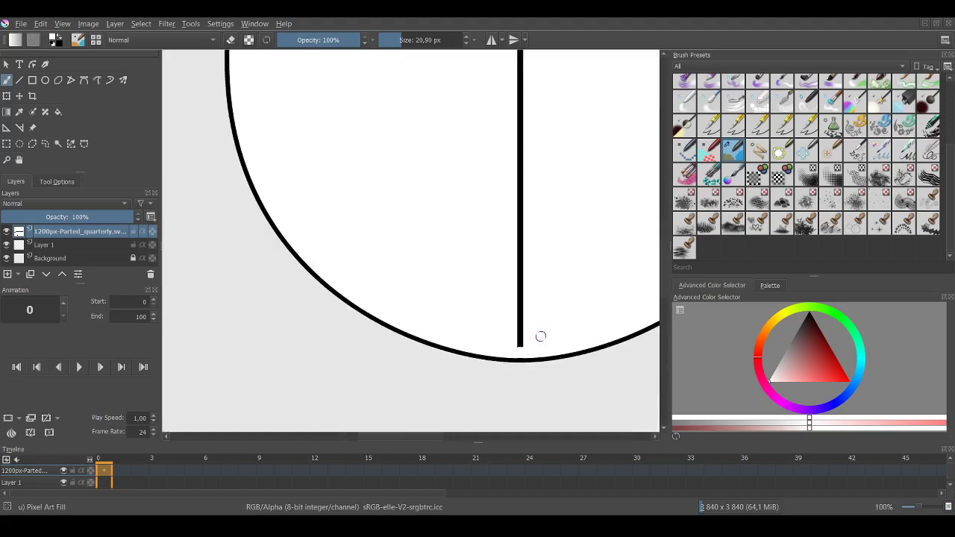
pyautogui.moveTo(482, 366); pyautogui.dragTo(492, 267)
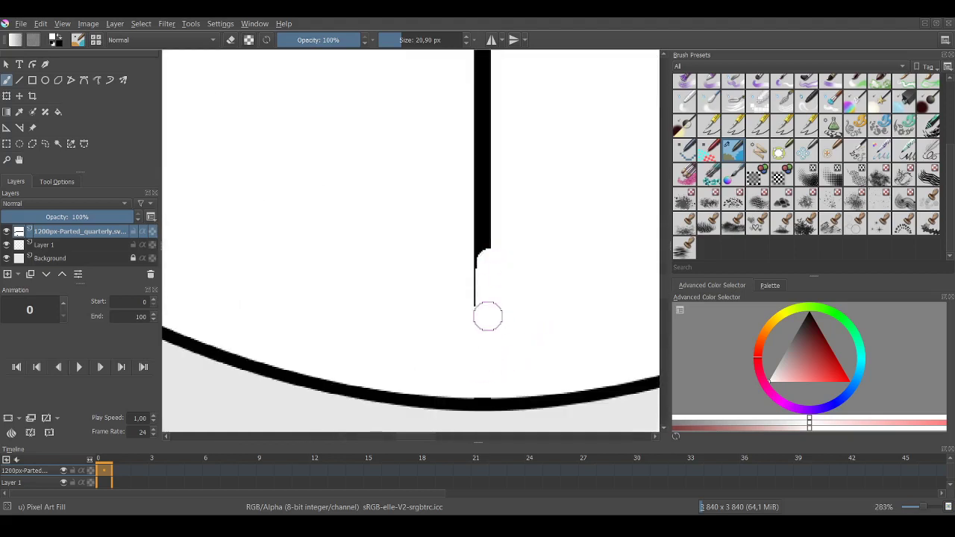
pyautogui.moveTo(488, 317); pyautogui.dragTo(473, 246)
pyautogui.scroll(-5, 478, 270)
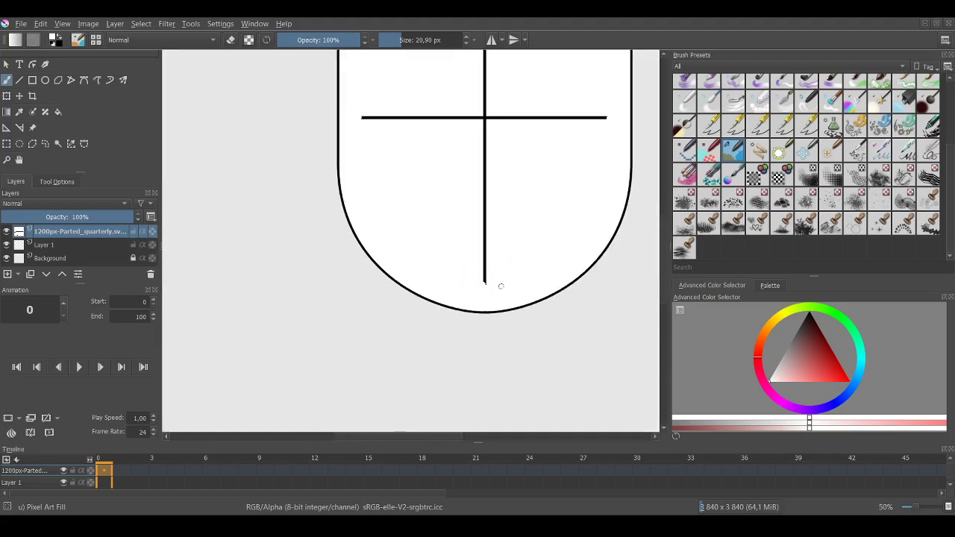
pyautogui.scroll(-2, 492, 153)
pyautogui.scroll(2, 497, 66)
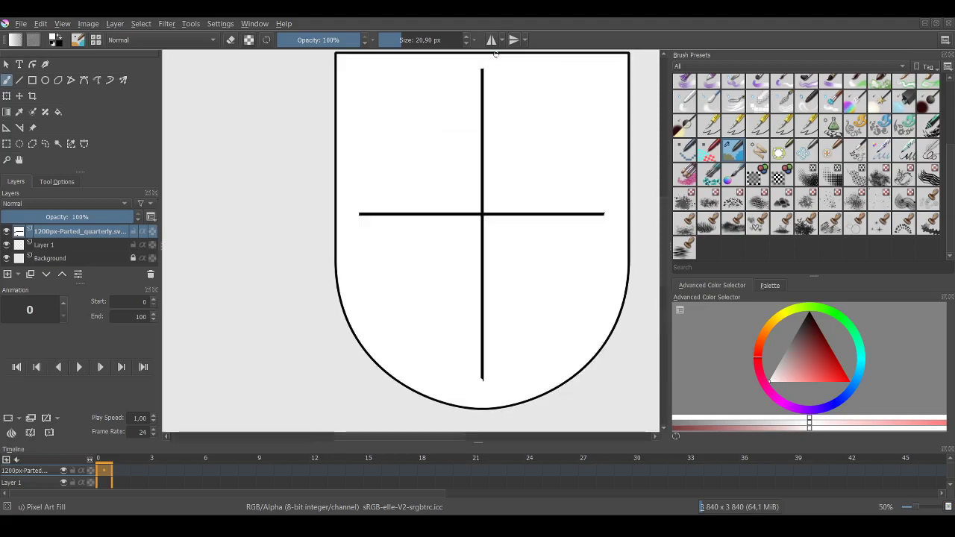
# Set the brush size to 105.86 px and paint white over the whole dividing cross inside the shield.
pyautogui.scroll(1, 495, 54)
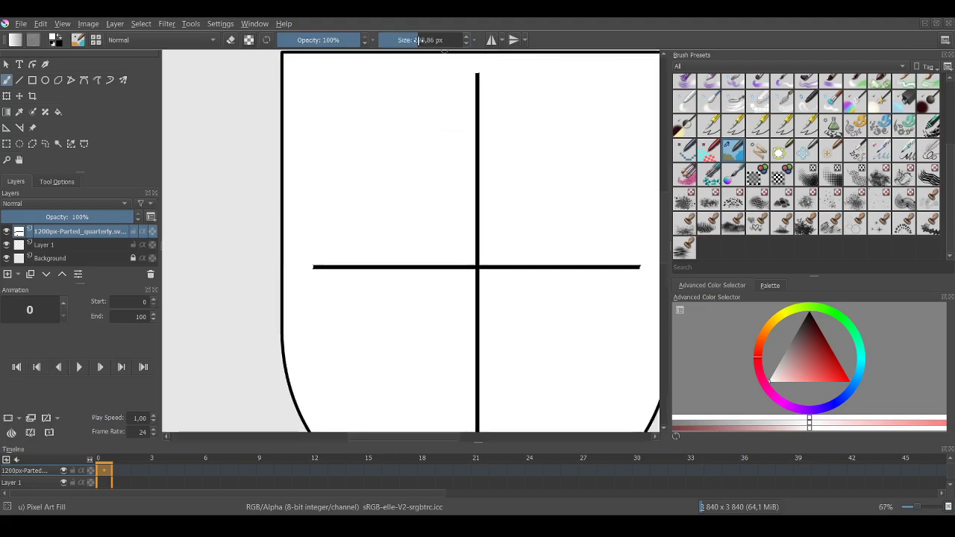
pyautogui.moveTo(476, 89)
pyautogui.mouseDown()
pyautogui.moveTo(467, 273)
pyautogui.moveTo(632, 267)
pyautogui.moveTo(332, 270)
pyautogui.mouseUp()
pyautogui.moveTo(509, 307)
pyautogui.mouseDown()
pyautogui.moveTo(474, 312)
pyautogui.moveTo(470, 403)
pyautogui.mouseUp()
pyautogui.scroll(-3, 442, 314)
pyautogui.scroll(4, 467, 279)
pyautogui.moveTo(476, 173)
pyautogui.mouseDown()
pyautogui.moveTo(463, 219)
pyautogui.moveTo(459, 317)
pyautogui.mouseUp()
pyautogui.scroll(-3, 457, 235)
pyautogui.scroll(-1, 443, 341)
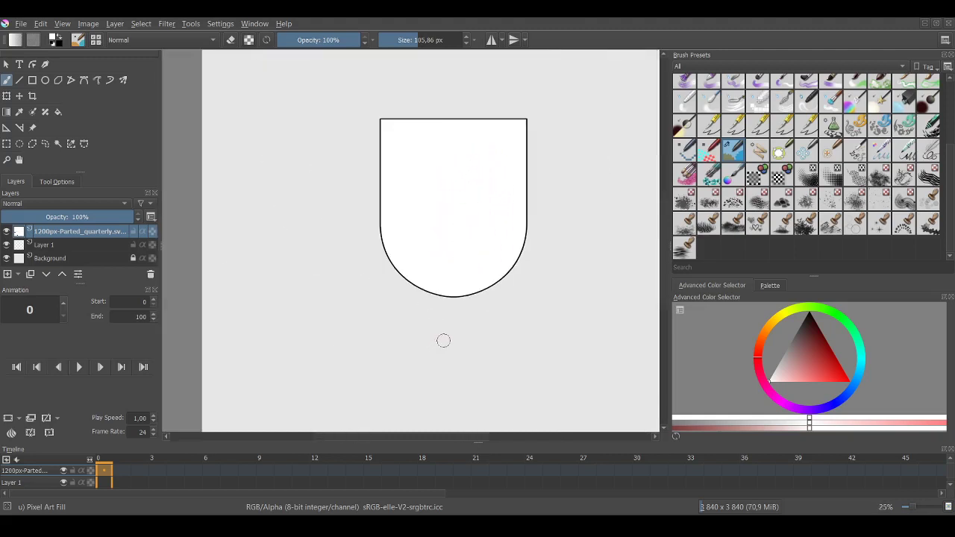
# Undo the white strokes on the dividing cross until its full lines meet the shield's outline again.
pyautogui.scroll(2, 443, 97)
pyautogui.scroll(-1, 470, 149)
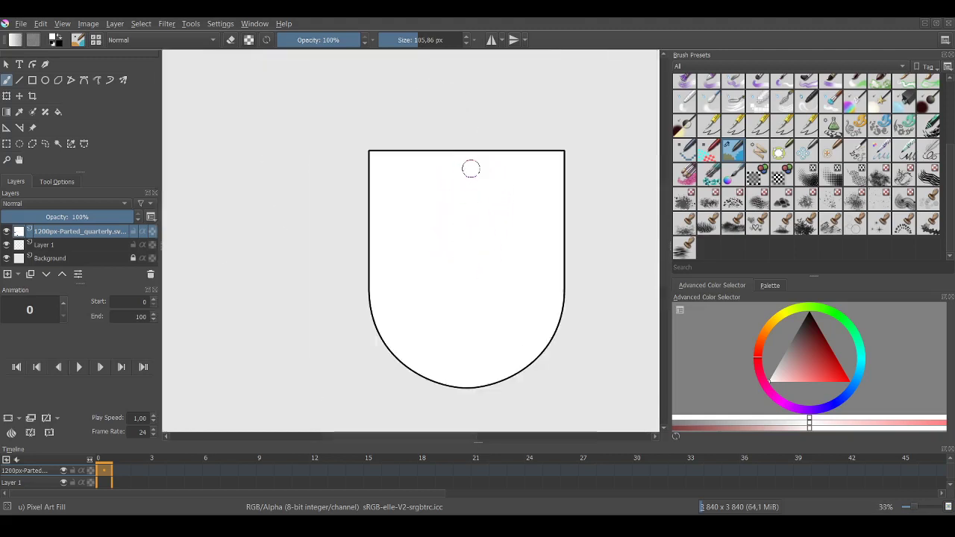
pyautogui.scroll(6, 386, 249)
pyautogui.scroll(3, 428, 233)
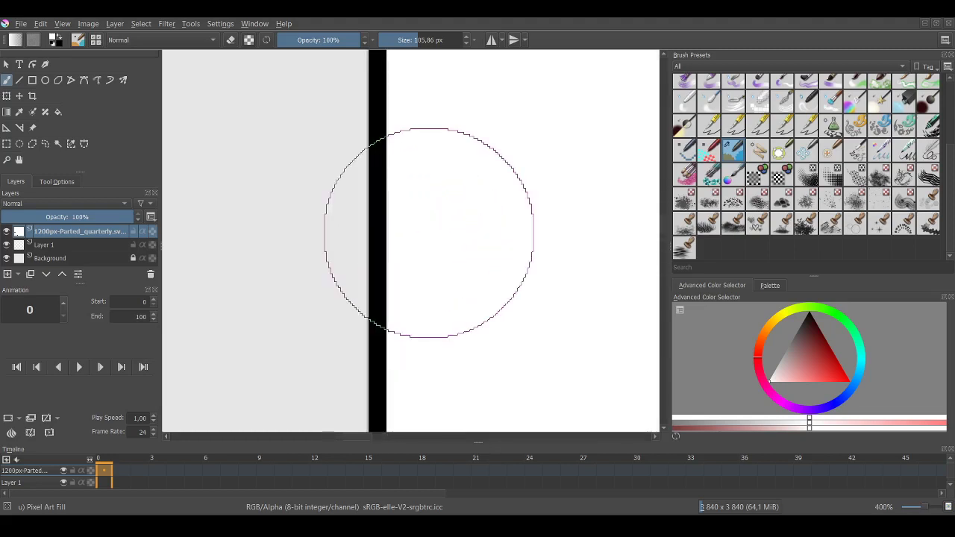
pyautogui.scroll(-6, 426, 235)
pyautogui.scroll(-2, 299, 233)
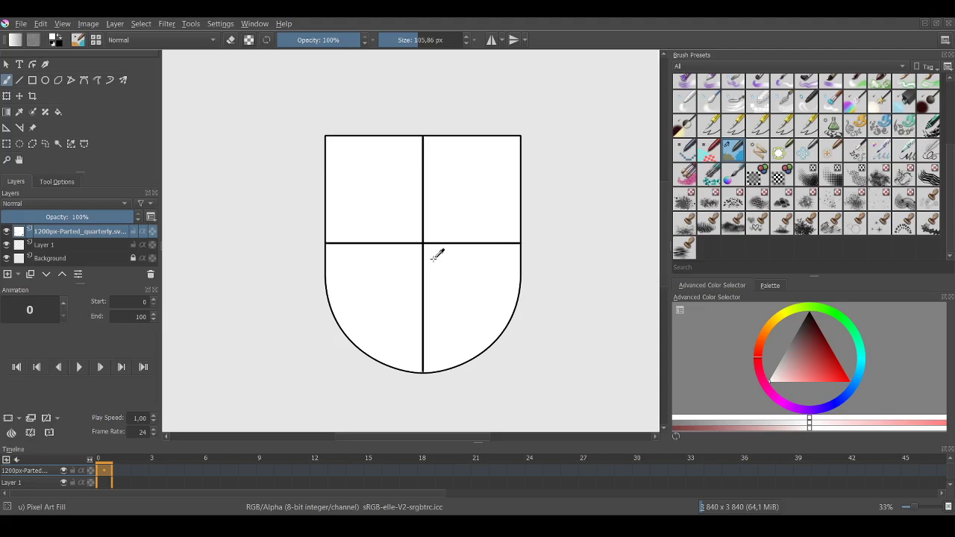
# Paint white over the lower half of the vertical line, from the shield's curved bottom up to just below the horizontal line.
pyautogui.scroll(5, 421, 366)
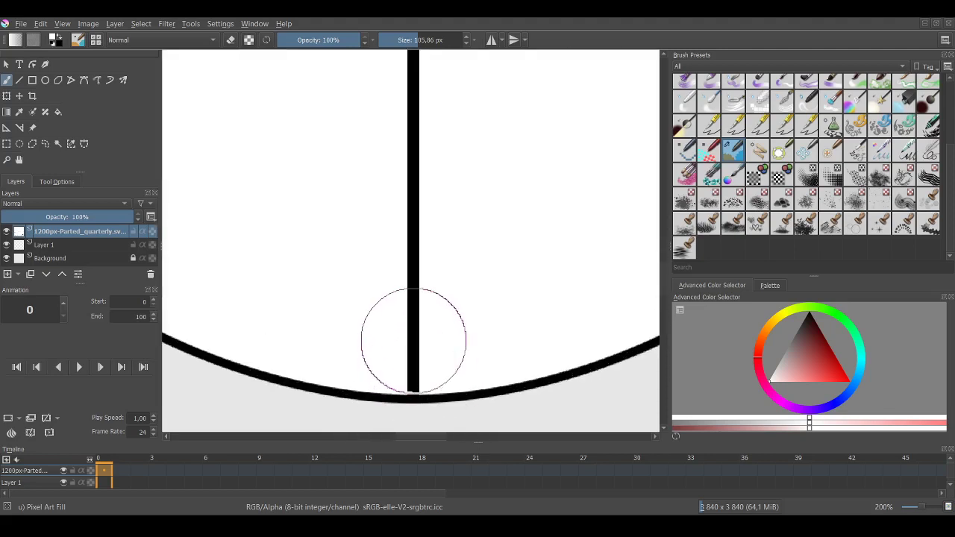
pyautogui.scroll(2, 413, 341)
pyautogui.scroll(-1, 415, 351)
pyautogui.scroll(1, 391, 256)
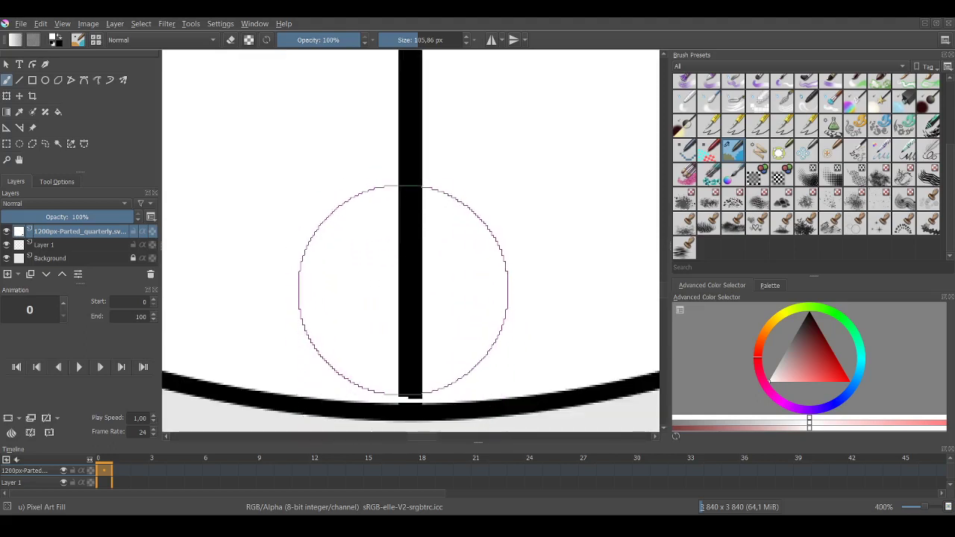
pyautogui.click(415, 292)
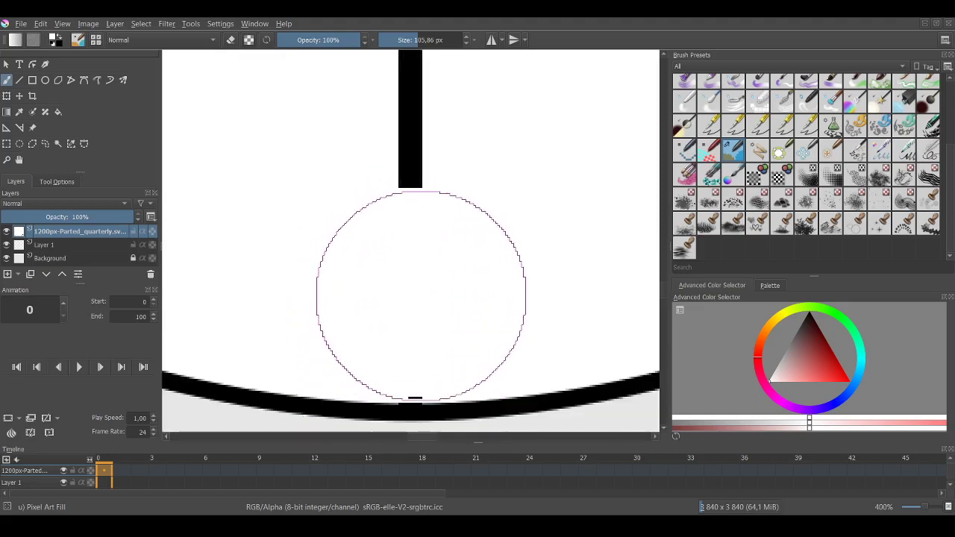
pyautogui.scroll(-5, 420, 298)
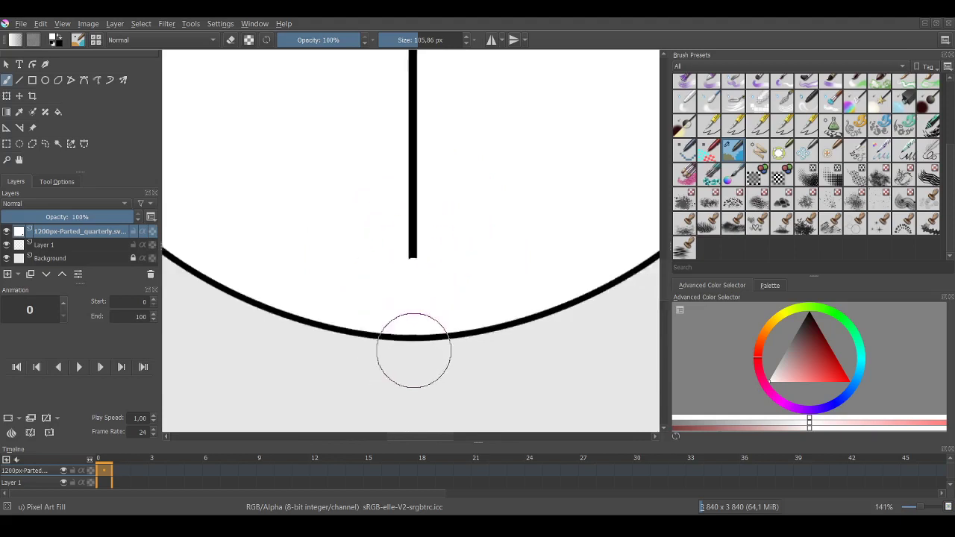
pyautogui.moveTo(418, 313)
pyautogui.mouseDown()
pyautogui.moveTo(408, 257)
pyautogui.moveTo(414, 109)
pyautogui.mouseUp()
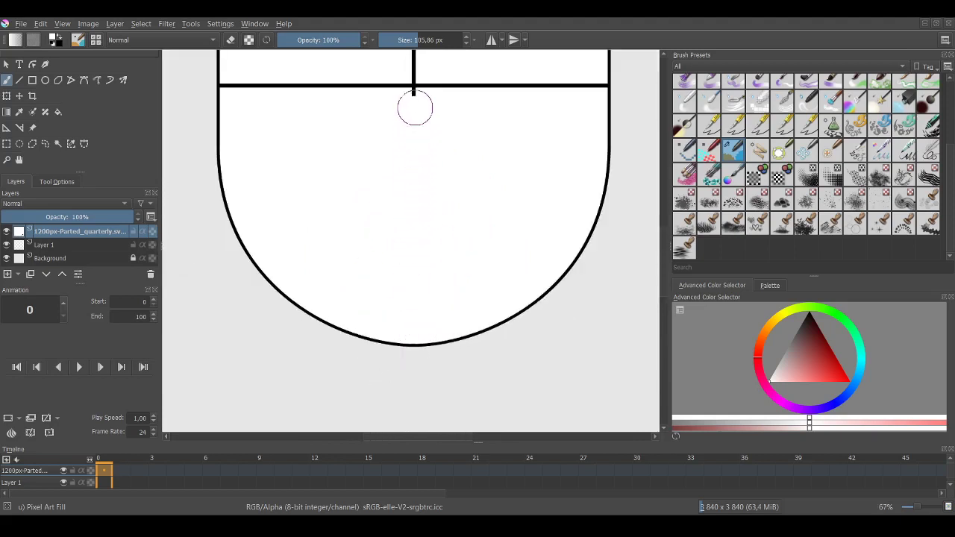
# Paint out the short stub of the vertical line directly beneath the horizontal line, following that line's lower edge.
pyautogui.scroll(2, 415, 107)
pyautogui.scroll(-3, 401, 256)
pyautogui.scroll(3, 405, 273)
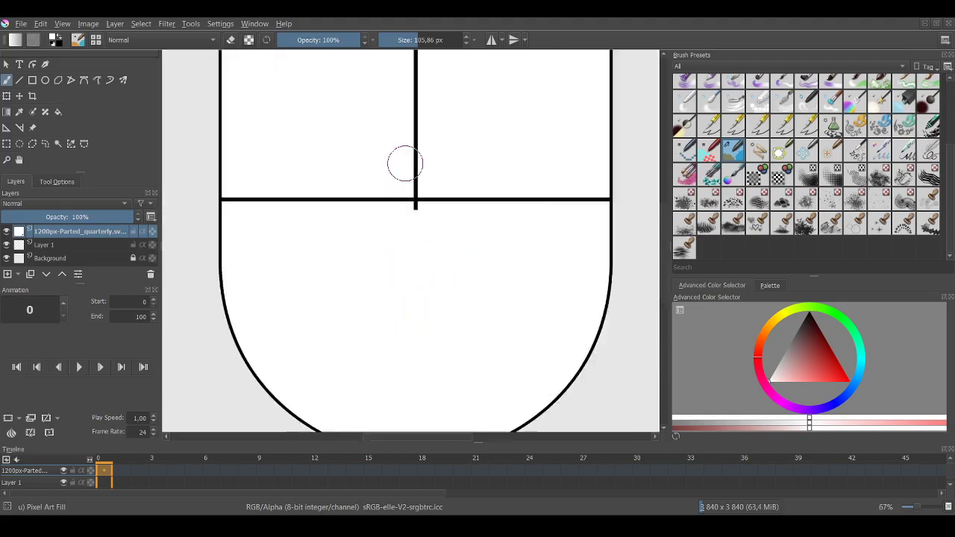
pyautogui.scroll(6, 425, 239)
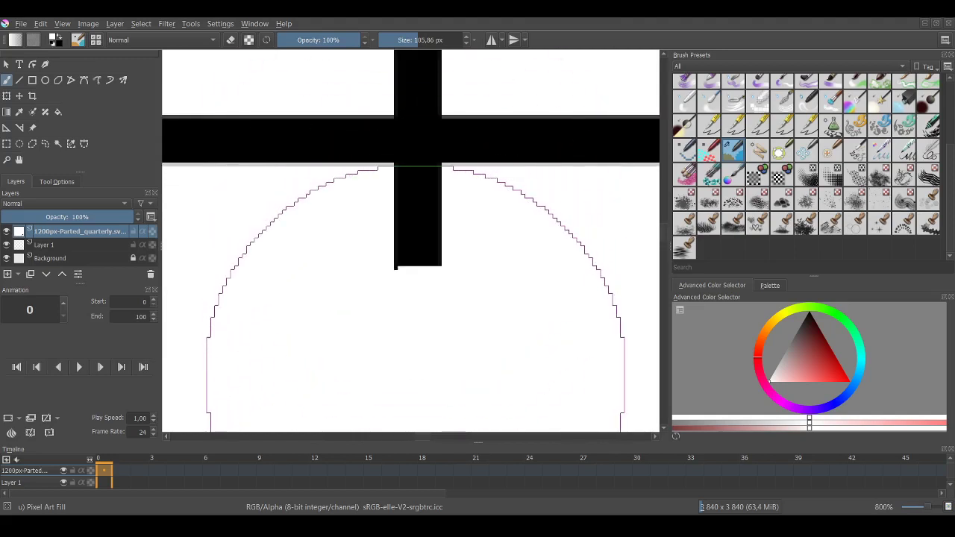
pyautogui.scroll(-3, 415, 371)
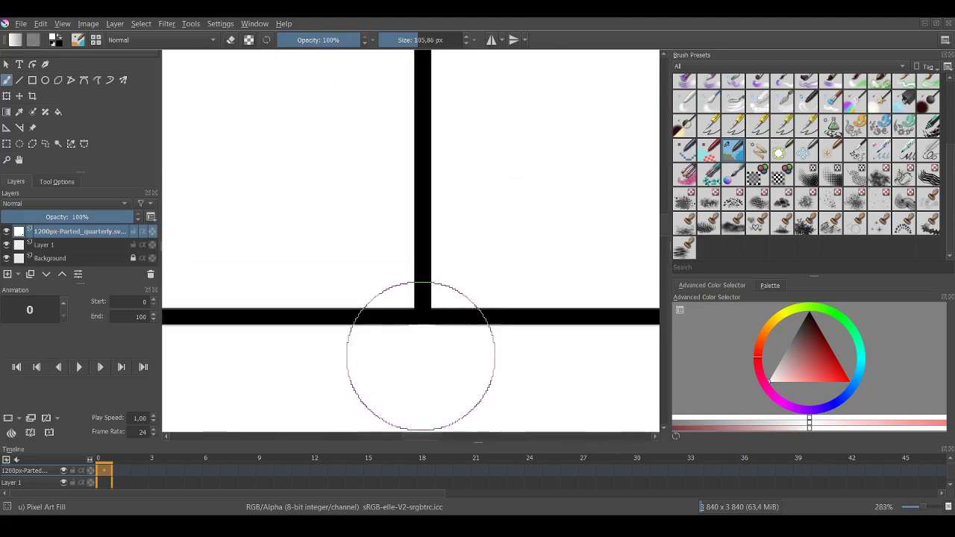
# Paint white over the vertical line just above the horizontal line, keeping the horizontal line intact.
pyautogui.scroll(2, 427, 252)
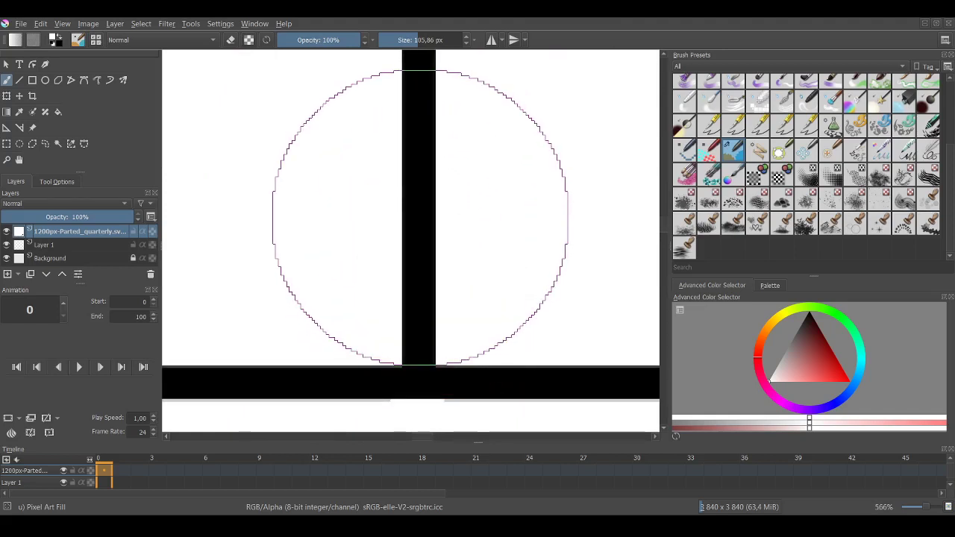
pyautogui.scroll(-4, 420, 217)
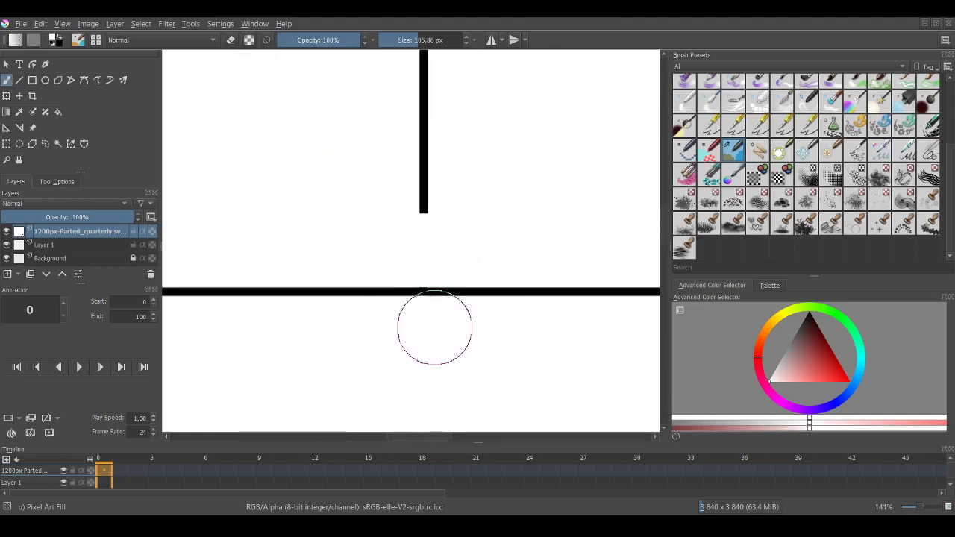
pyautogui.scroll(-3, 428, 171)
pyautogui.scroll(4, 438, 92)
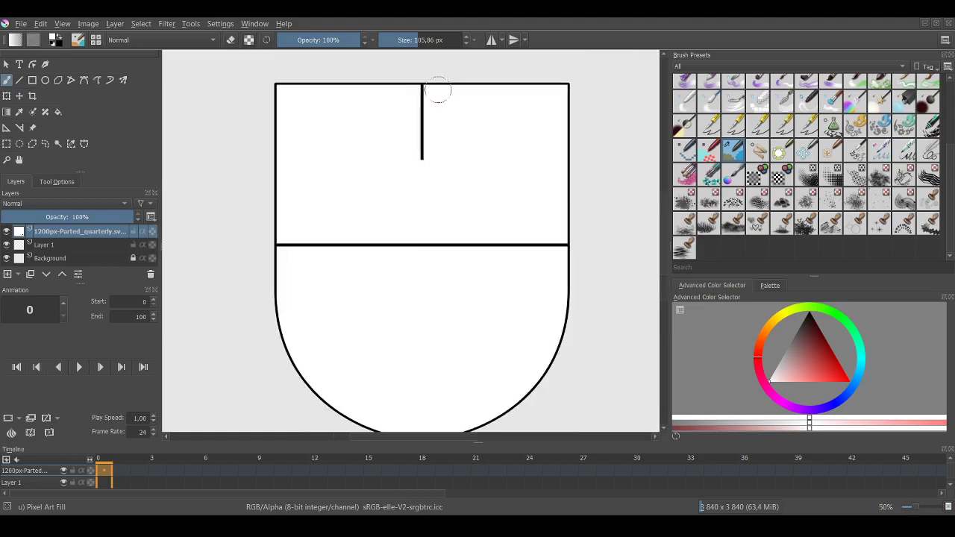
# Paint white over the upper end of the vertical line, right up to the outline's upper edge.
pyautogui.scroll(5, 404, 86)
pyautogui.scroll(-2, 421, 252)
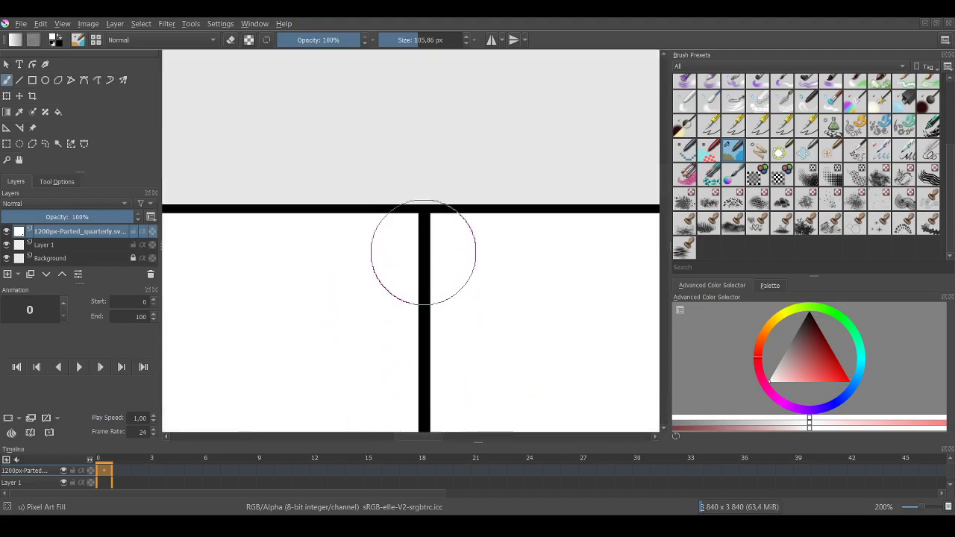
pyautogui.scroll(2, 423, 187)
pyautogui.scroll(2, 423, 188)
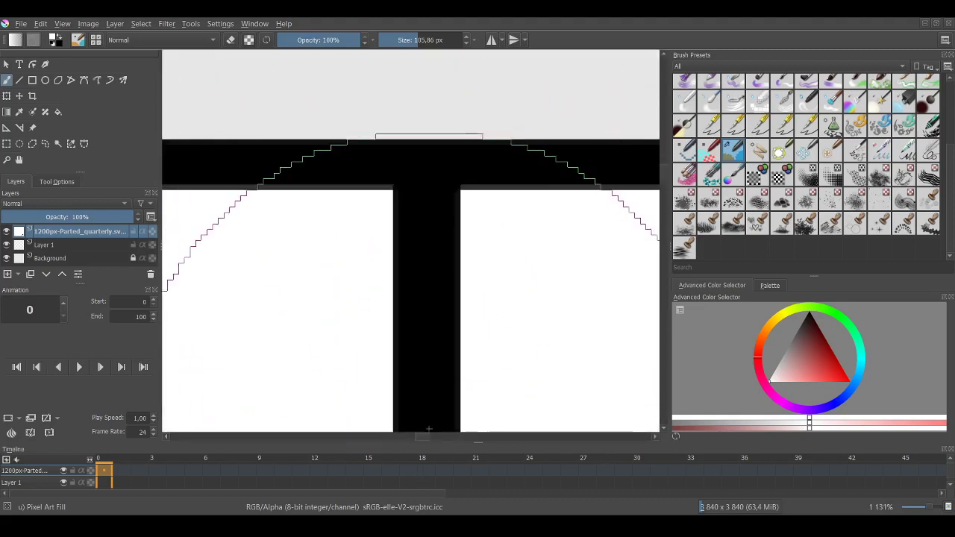
pyautogui.scroll(-1, 426, 330)
pyautogui.scroll(-1, 435, 403)
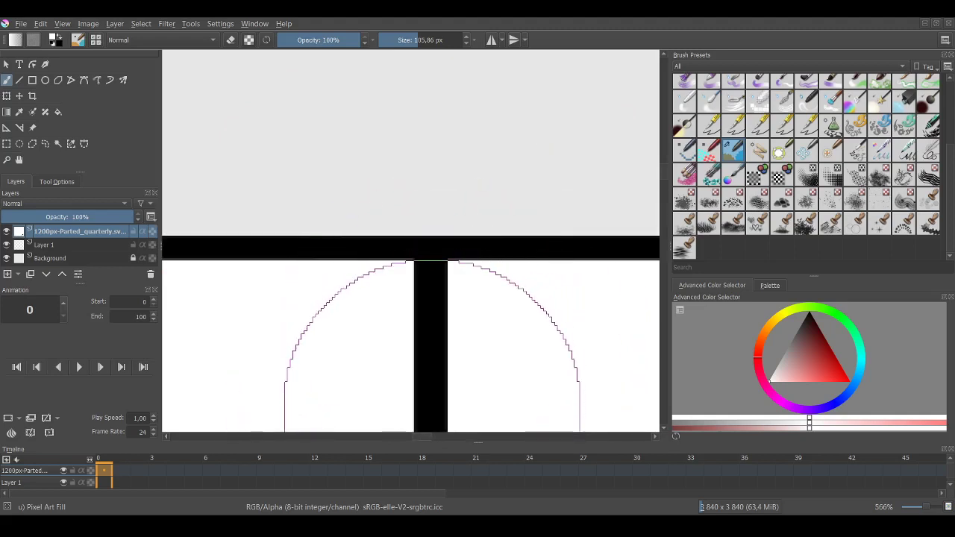
pyautogui.scroll(-6, 431, 409)
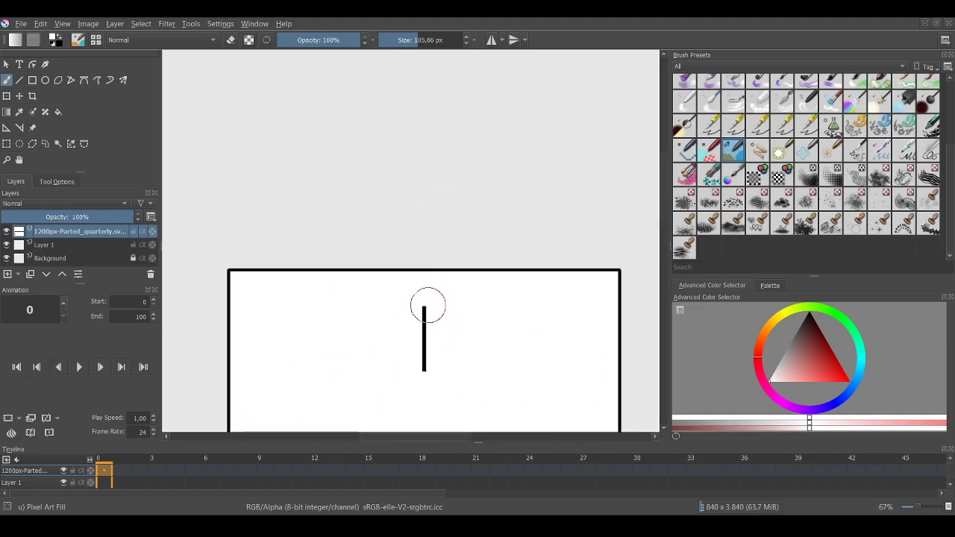
# Paint out the last remaining piece of the vertical line in the shield's upper half.
pyautogui.moveTo(428, 306); pyautogui.dragTo(430, 361)
pyautogui.scroll(-3, 452, 348)
pyautogui.scroll(-2, 323, 284)
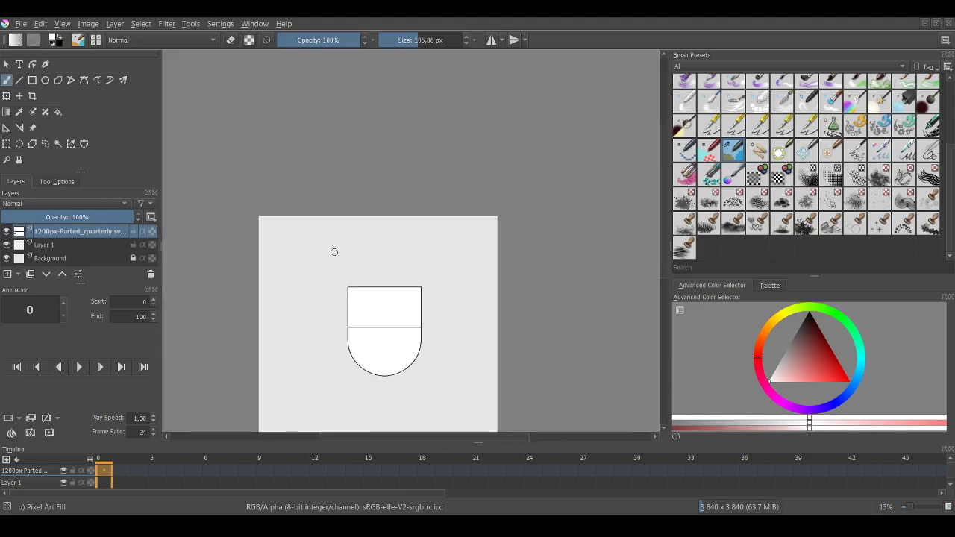
pyautogui.scroll(3, 367, 393)
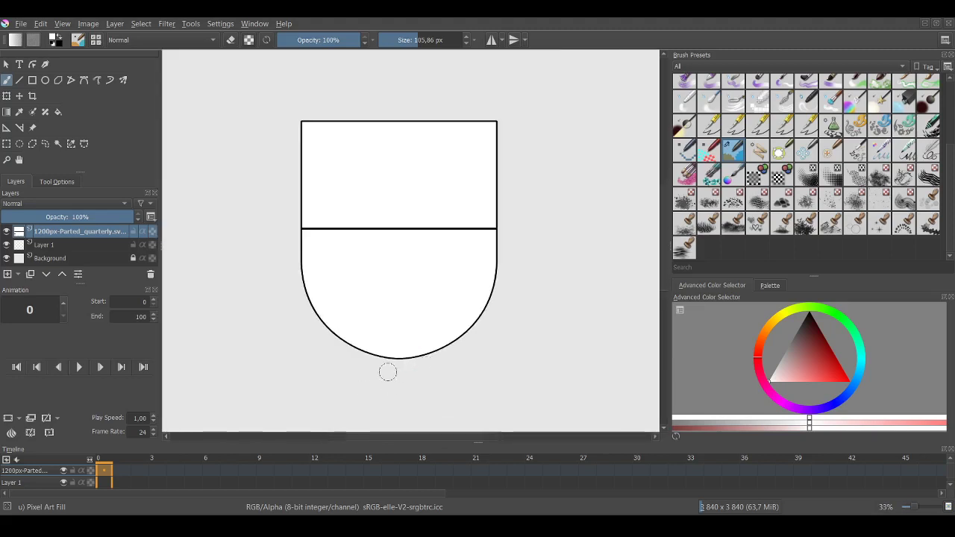
pyautogui.scroll(1, 388, 372)
pyautogui.click(19, 160)
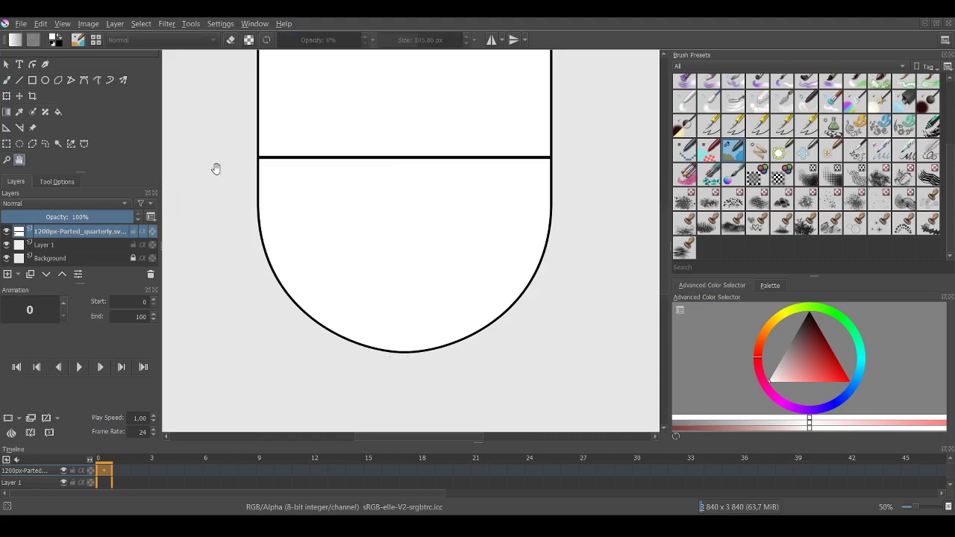
pyautogui.moveTo(412, 175); pyautogui.dragTo(436, 250)
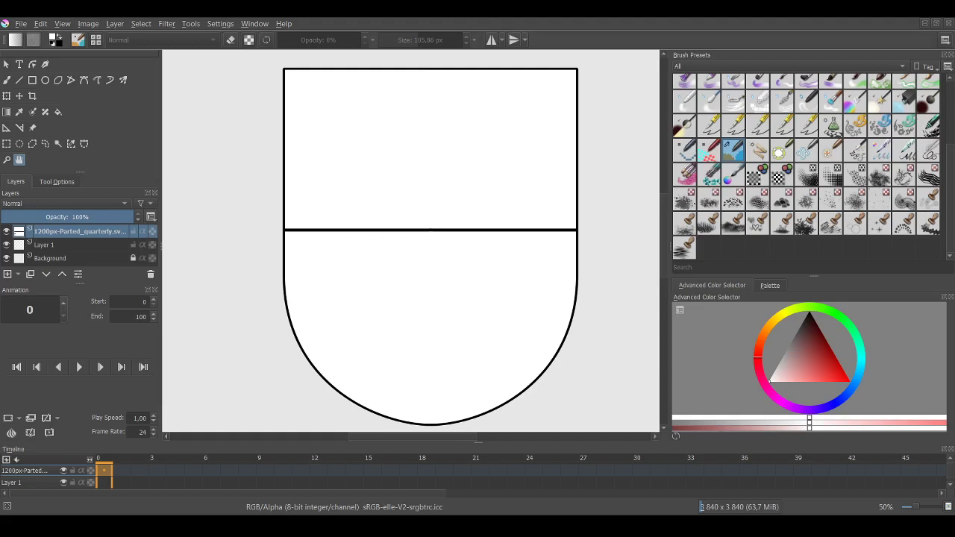
# Import Casteleiro.gif as a new layer and sample the green of its shield as the foreground colour.
pyautogui.scroll(-3, 390, 313)
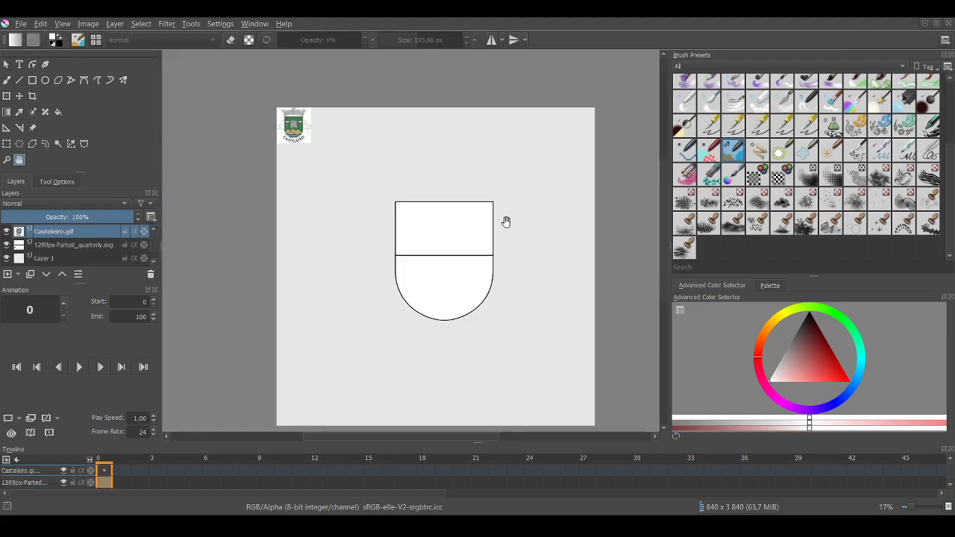
pyautogui.scroll(5, 296, 110)
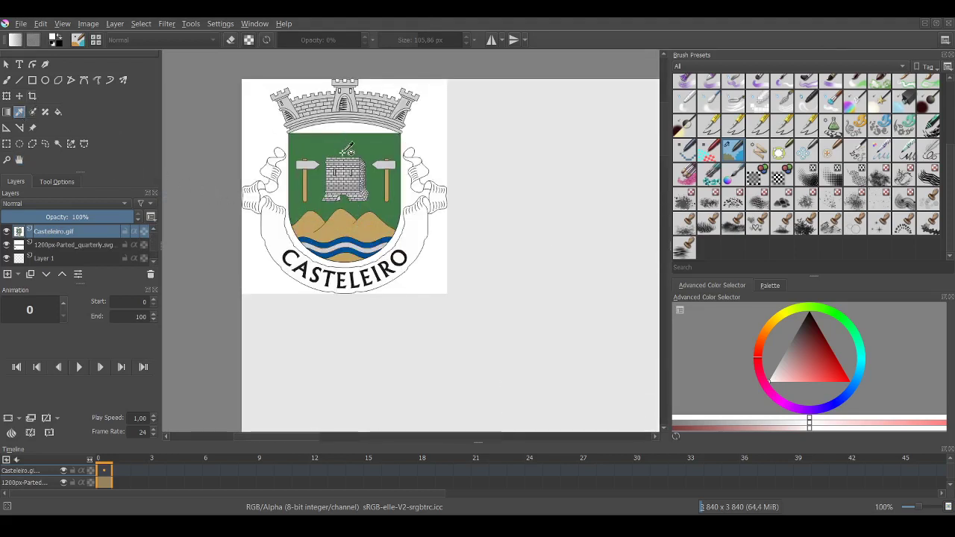
pyautogui.click(348, 148)
pyautogui.scroll(-8, 499, 353)
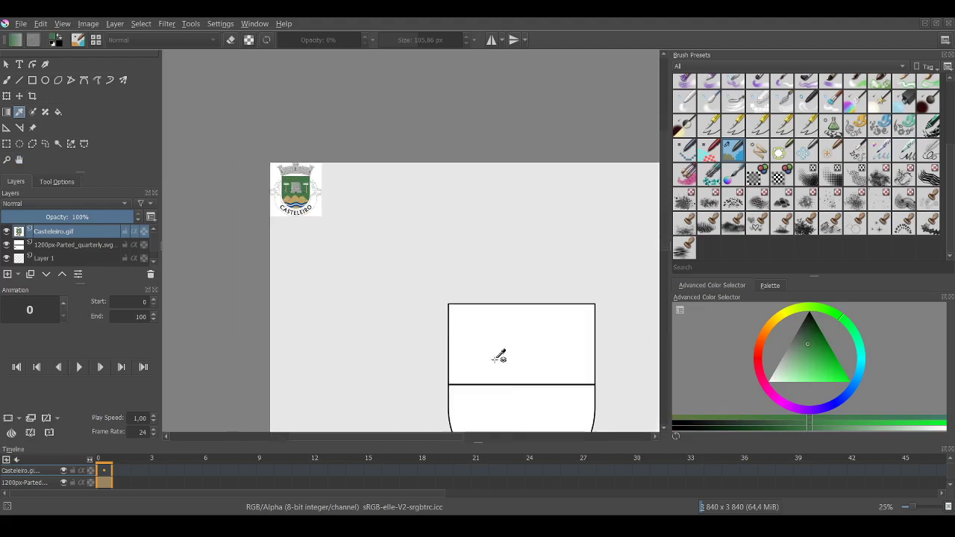
# Fill the shield's upper half, above the horizontal line, with the sampled green.
pyautogui.scroll(3, 493, 351)
pyautogui.scroll(2, 485, 150)
pyautogui.scroll(-2, 493, 178)
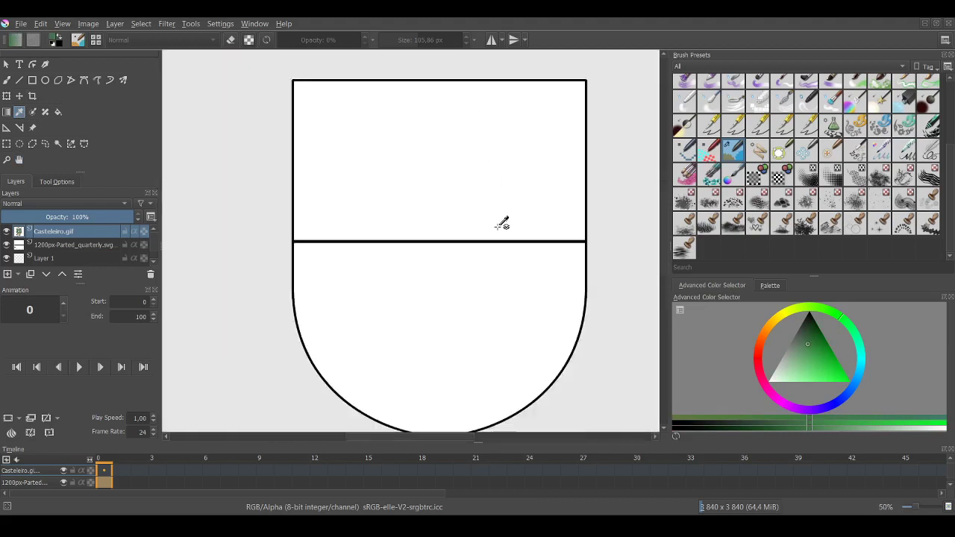
pyautogui.click(57, 112)
pyautogui.click(440, 196)
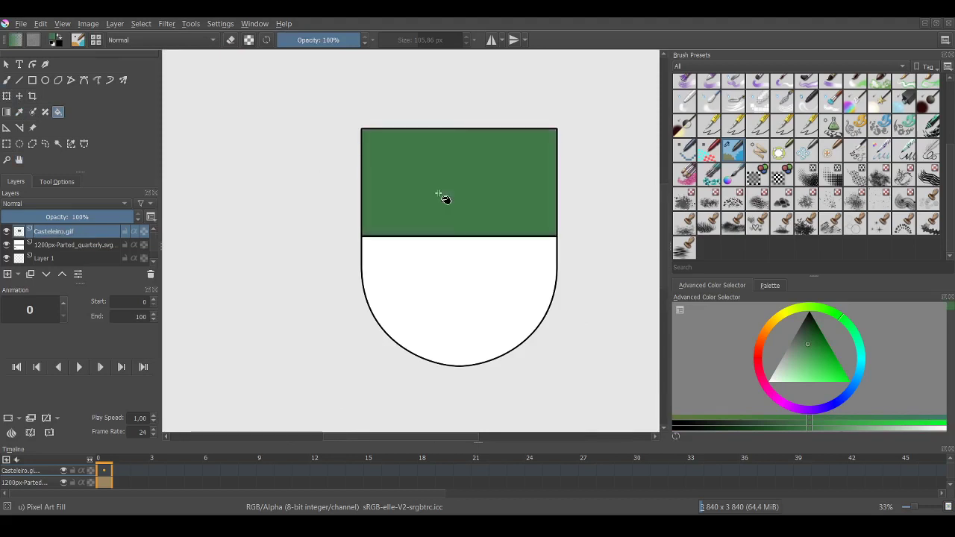
# Erase the imported Casteleiro crest from the canvas corner using the Eraser Circle brush at 371.02 px.
pyautogui.scroll(-1, 464, 238)
pyautogui.scroll(-2, 514, 256)
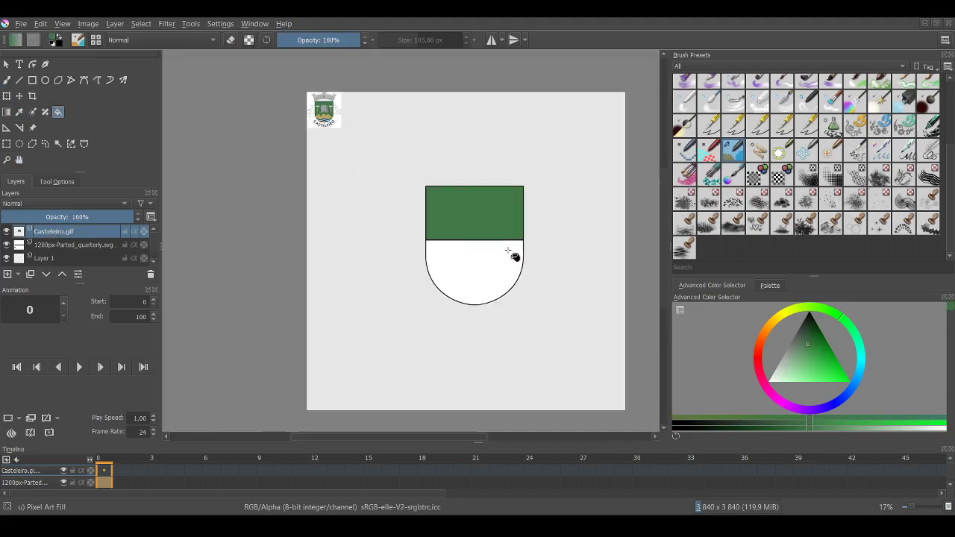
pyautogui.scroll(3, 314, 77)
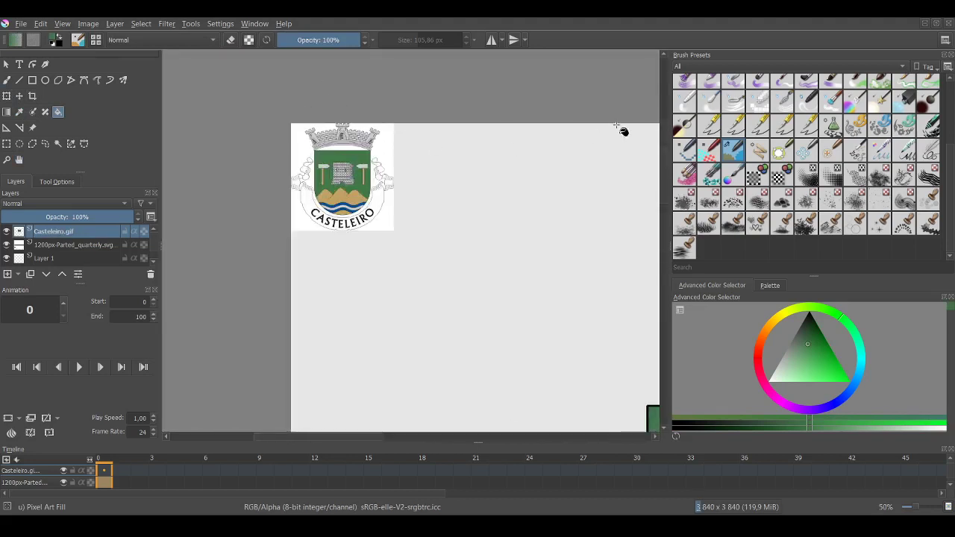
pyautogui.press('e')
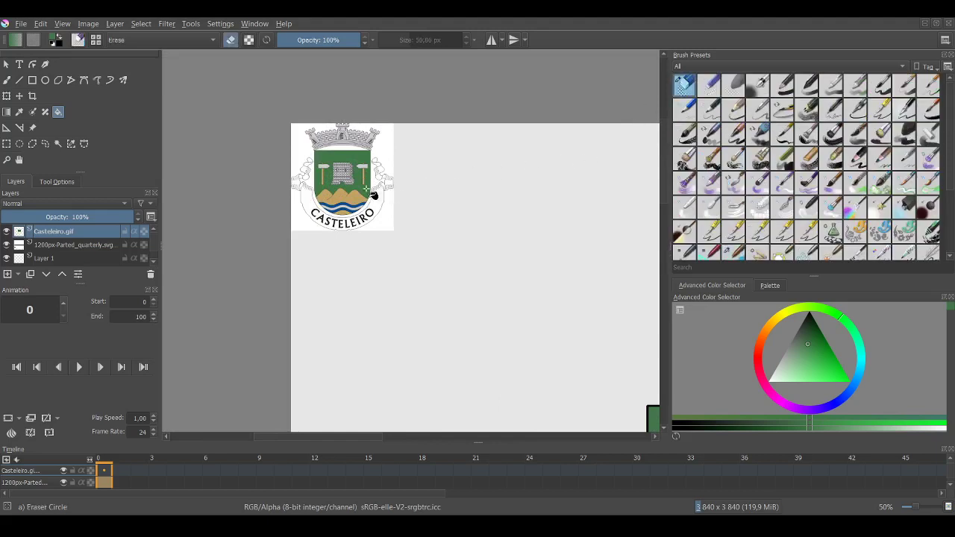
pyautogui.click(7, 80)
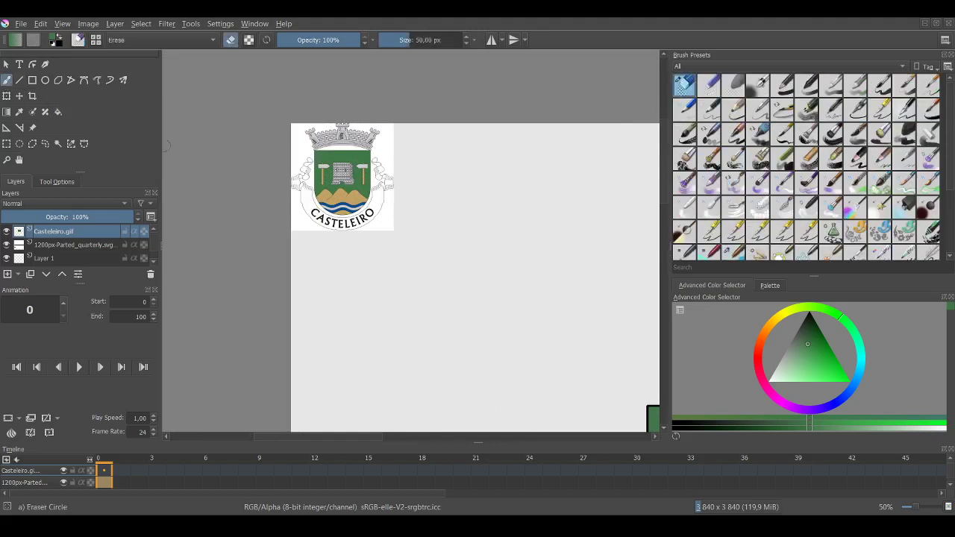
pyautogui.click(439, 42)
pyautogui.moveTo(426, 223)
pyautogui.mouseDown()
pyautogui.moveTo(347, 249)
pyautogui.moveTo(396, 200)
pyautogui.moveTo(342, 175)
pyautogui.moveTo(423, 140)
pyautogui.moveTo(341, 169)
pyautogui.mouseUp()
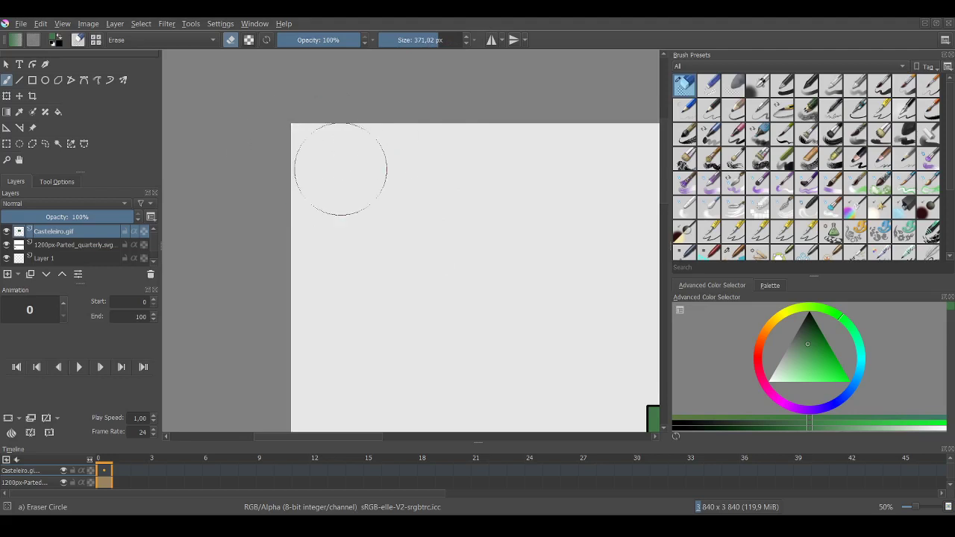
pyautogui.scroll(-2, 230, 168)
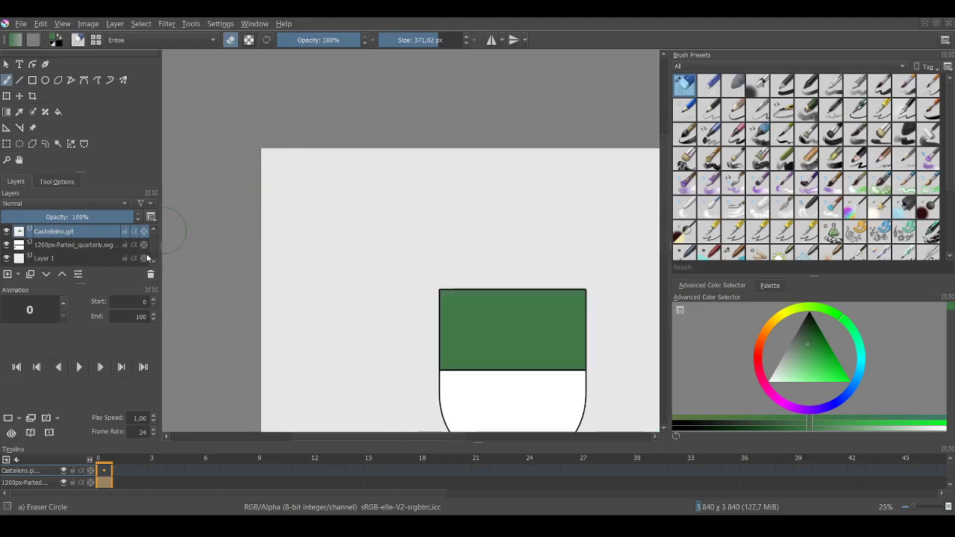
# Delete the Casteleiro.gif layer, restore it once, and remove it again.
pyautogui.hotkey('shift', 'Delete')
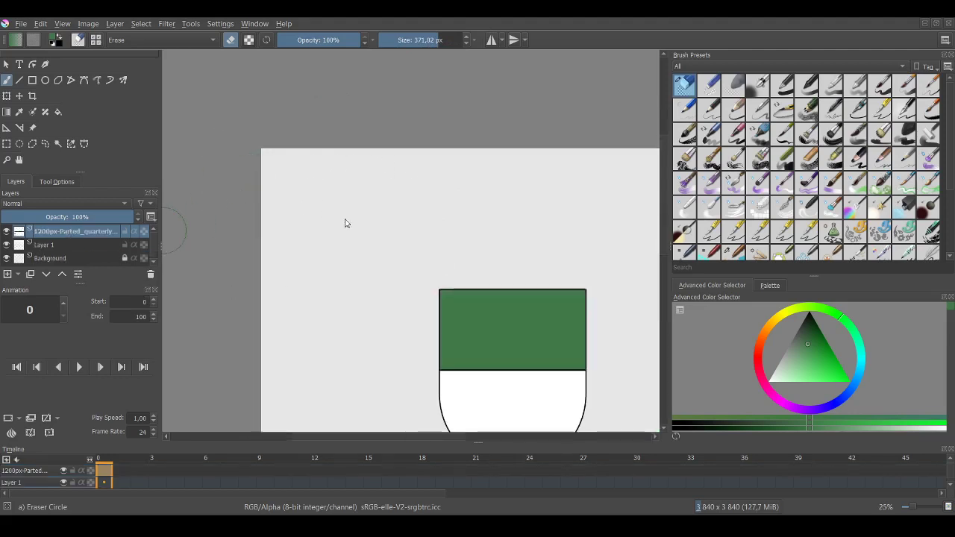
pyautogui.scroll(-1, 345, 159)
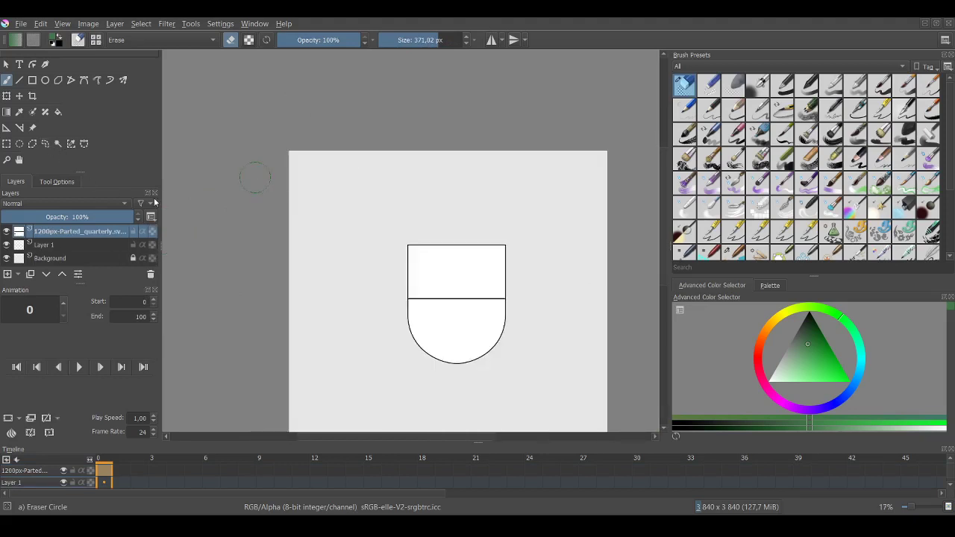
pyautogui.scroll(-1, 434, 268)
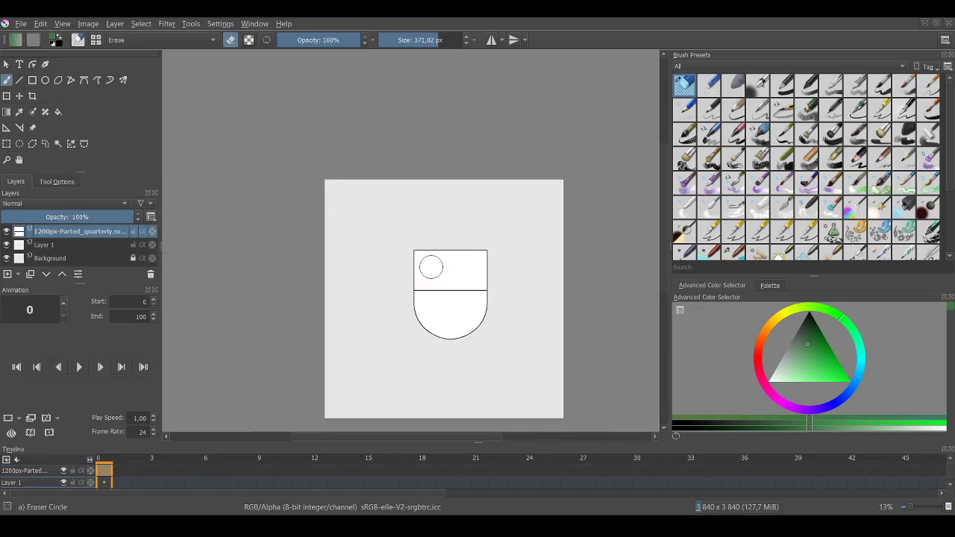
pyautogui.hotkey('ctrl', 'z')
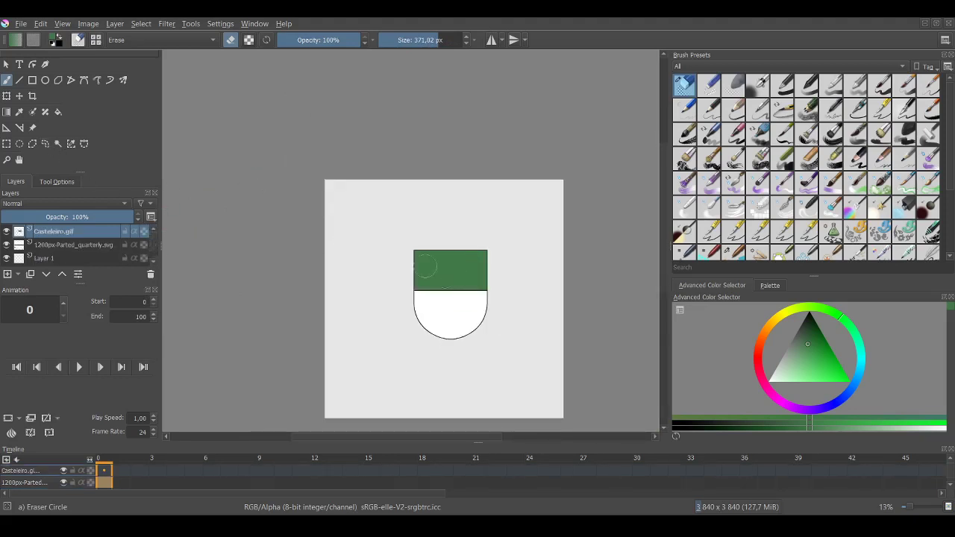
pyautogui.scroll(-1, 333, 176)
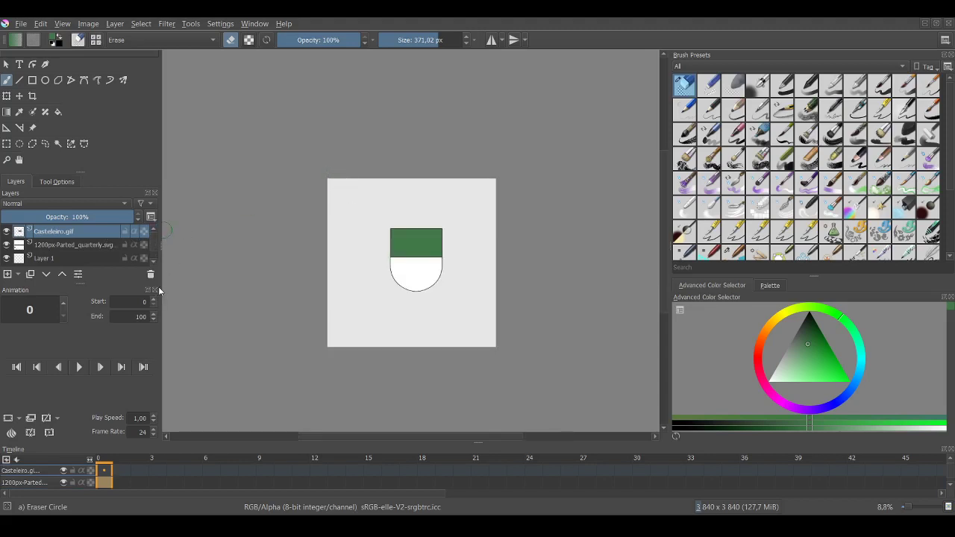
pyautogui.hotkey('ctrl', 'shift', 'z')
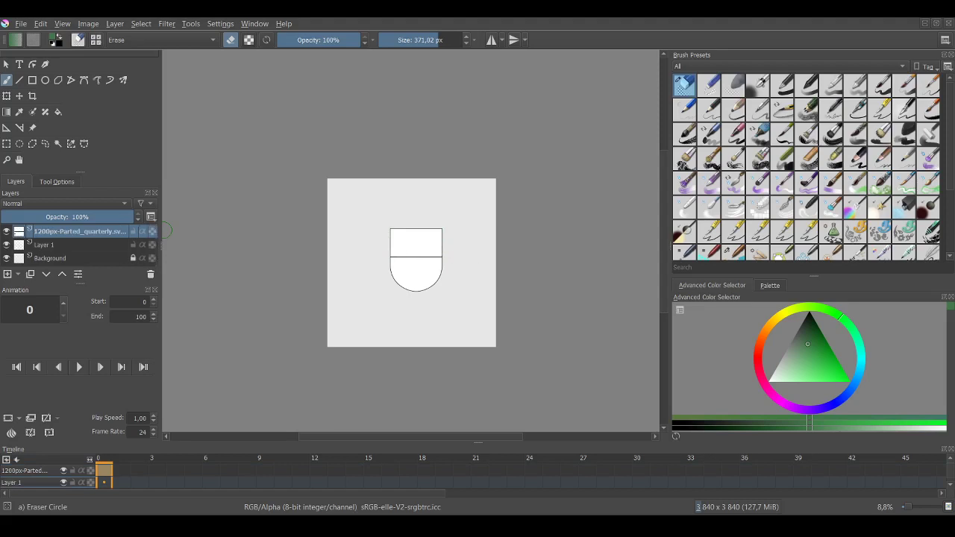
# Fill the shield's upper half with the sampled green on the 1200px-Parted_quarterly.svg layer, using the Pixel Art Fill preset.
pyautogui.hotkey('ctrl', '+')
pyautogui.click(58, 112)
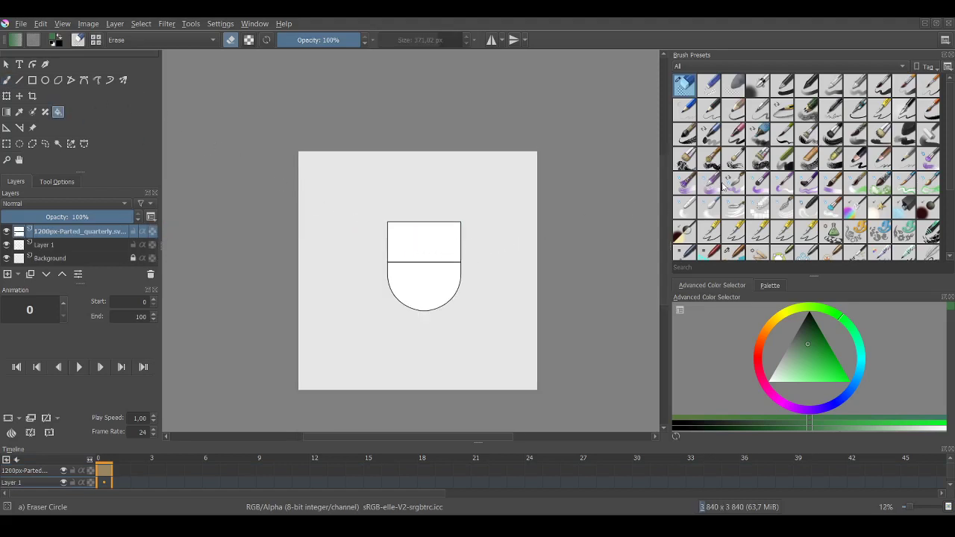
pyautogui.scroll(-3, 754, 201)
pyautogui.click(737, 155)
pyautogui.click(427, 247)
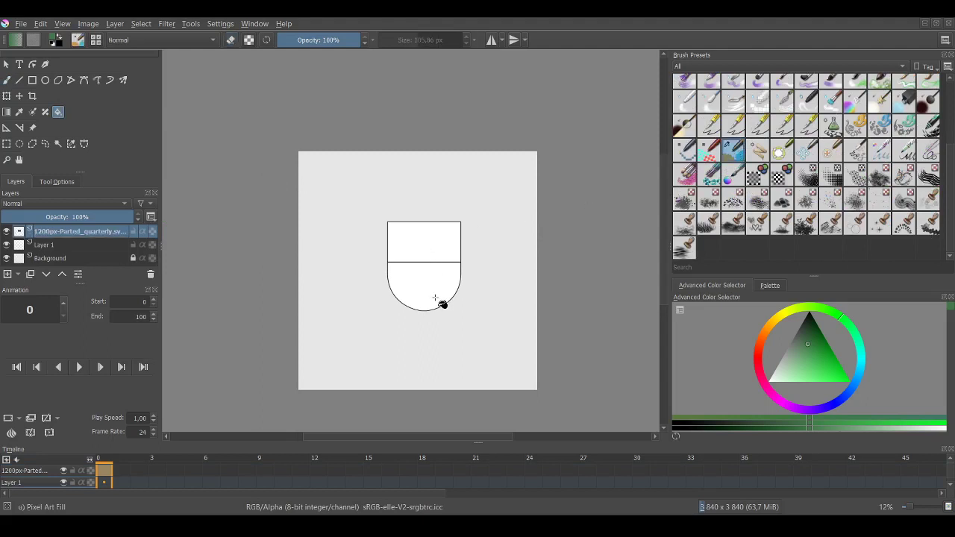
pyautogui.scroll(1, 435, 302)
pyautogui.scroll(1, 436, 297)
pyautogui.scroll(-1, 432, 287)
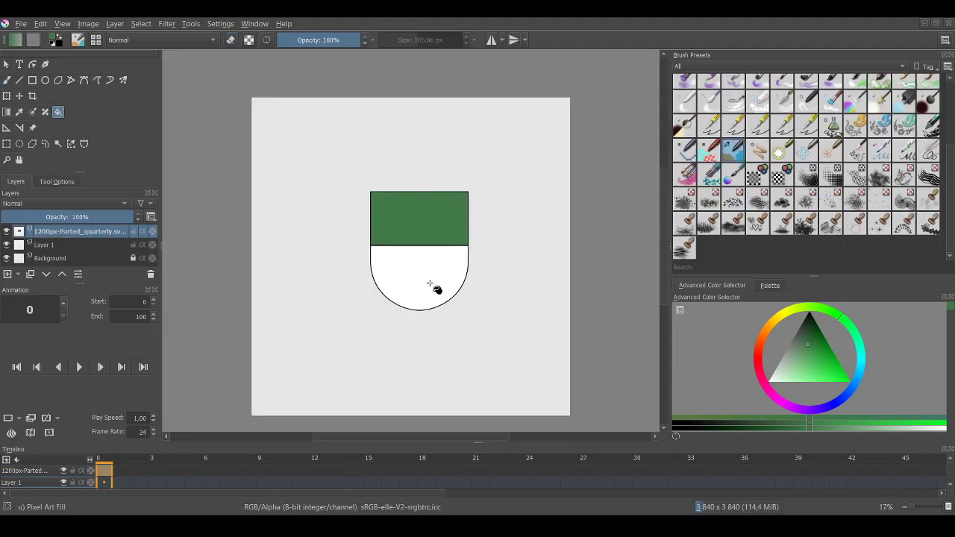
pyautogui.scroll(2, 431, 335)
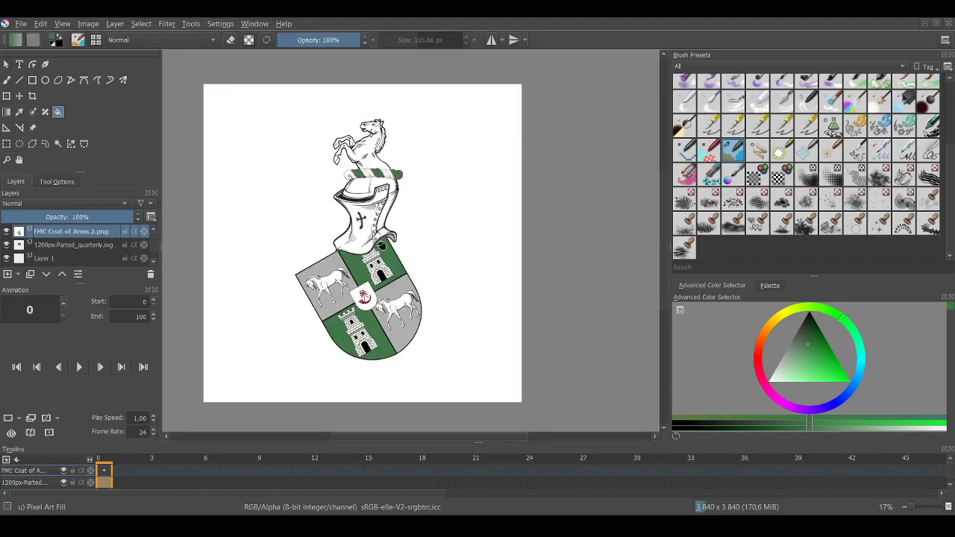
# Scale the imported FMC Coat of Arms.2.png layer down into the upper-left corner of the canvas.
pyautogui.scroll(-1, 214, 240)
pyautogui.scroll(-1, 556, 272)
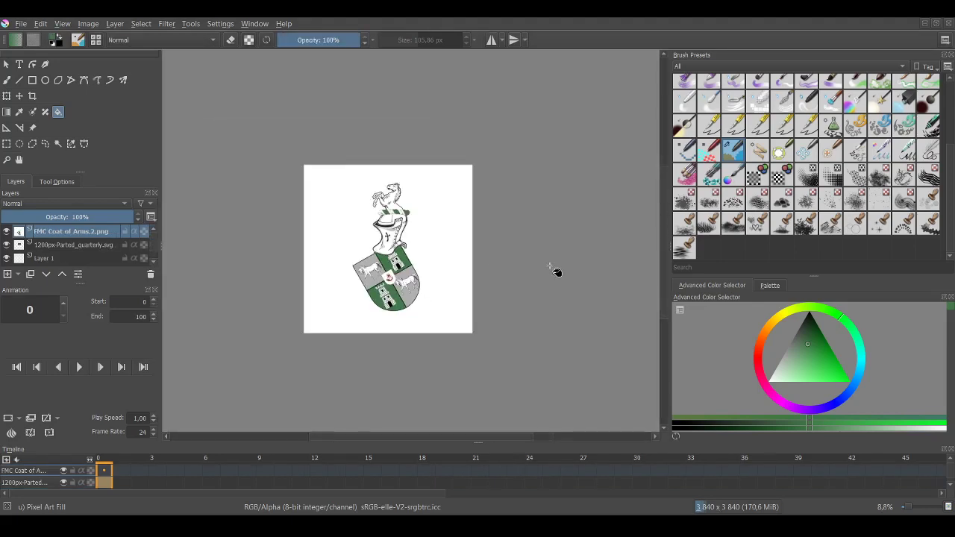
pyautogui.scroll(2, 403, 240)
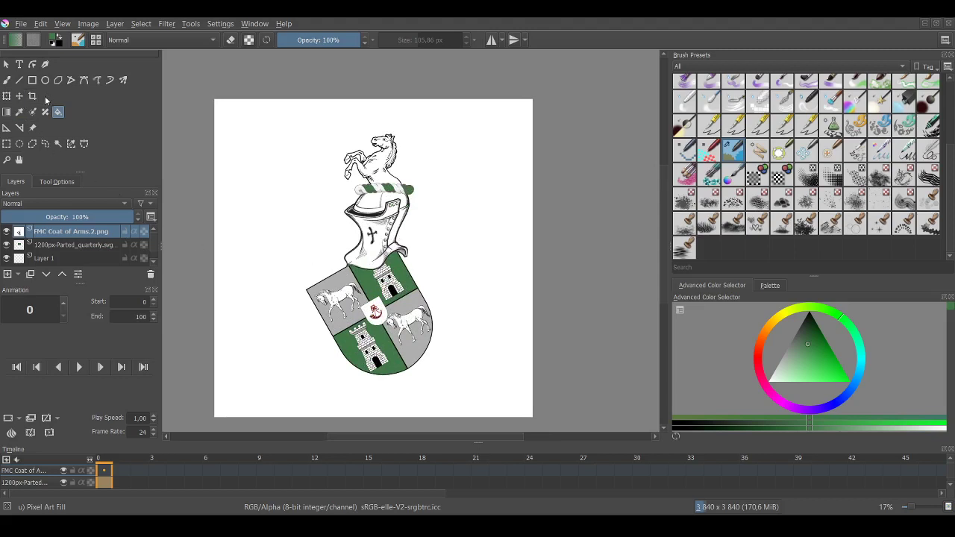
pyautogui.click(7, 97)
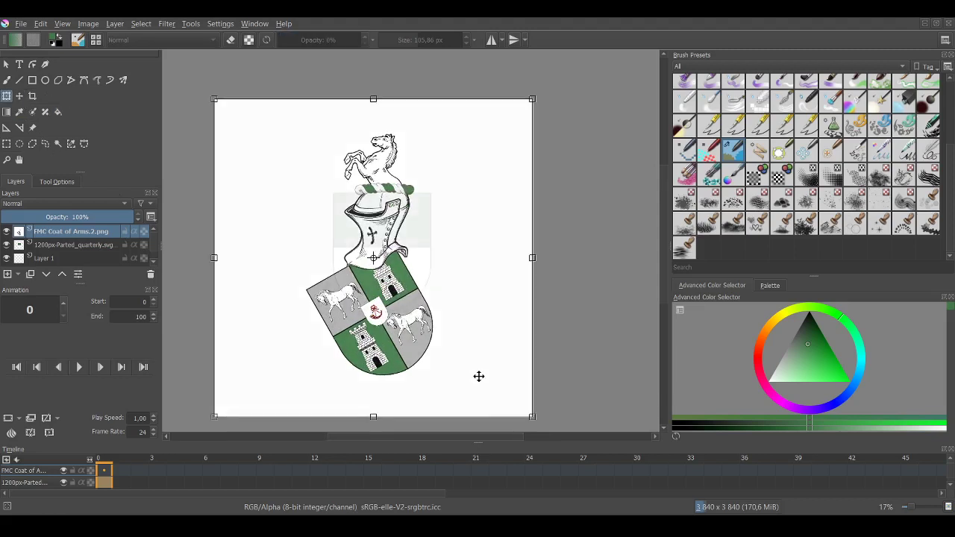
pyautogui.moveTo(532, 417); pyautogui.dragTo(265, 147)
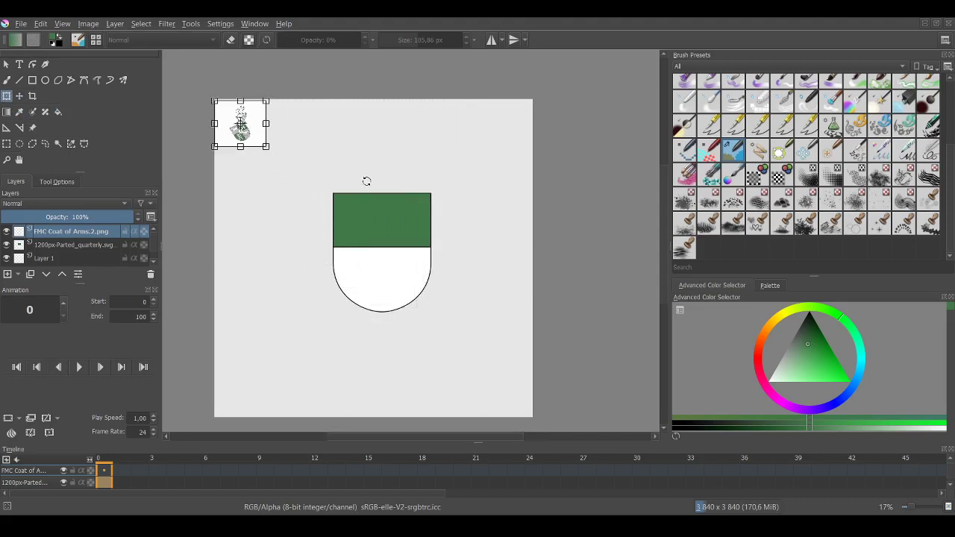
# Sample the grey of a horse quarter in the FMC coat of arms as the foreground colour.
pyautogui.click(20, 160)
pyautogui.moveTo(278, 213); pyautogui.dragTo(356, 206)
pyautogui.scroll(6, 271, 100)
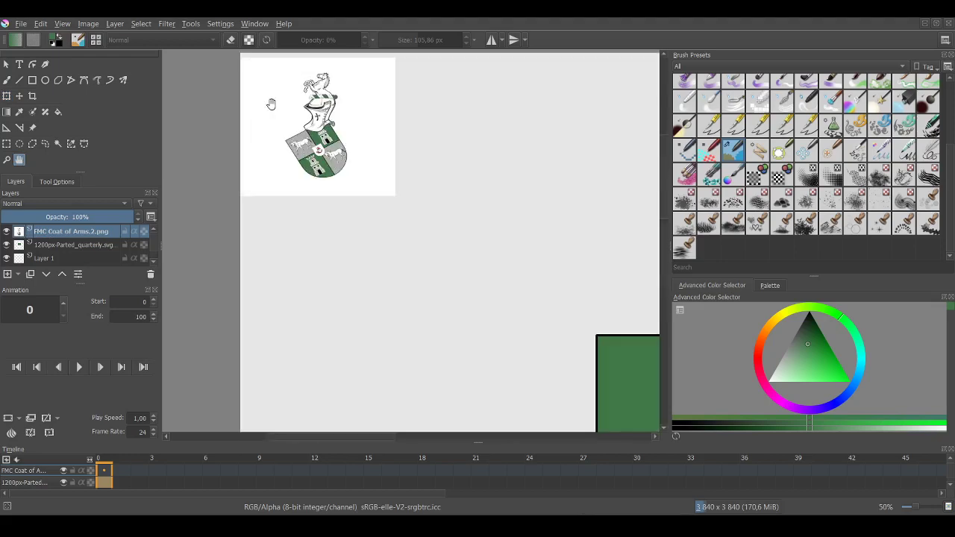
pyautogui.scroll(1, 409, 145)
pyautogui.scroll(-4, 416, 143)
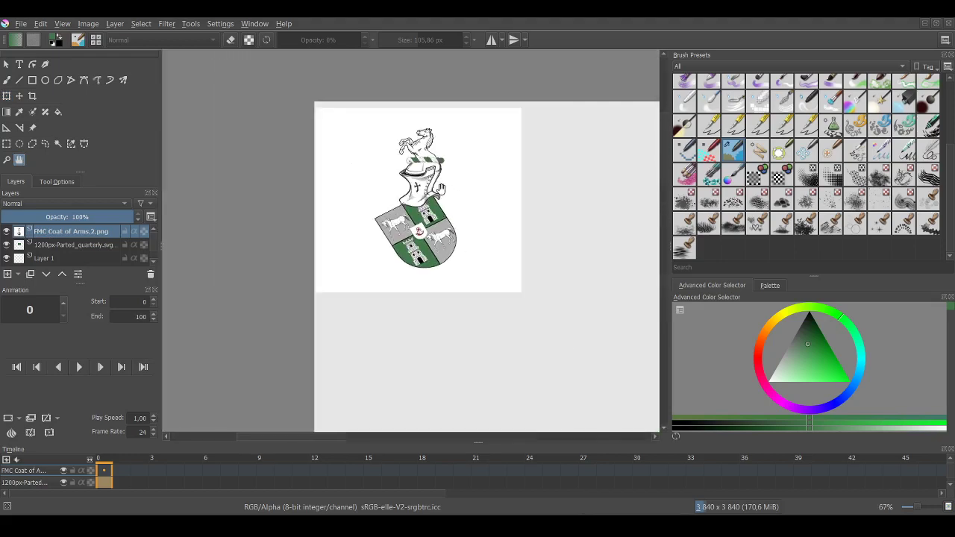
pyautogui.moveTo(498, 271); pyautogui.dragTo(336, 117)
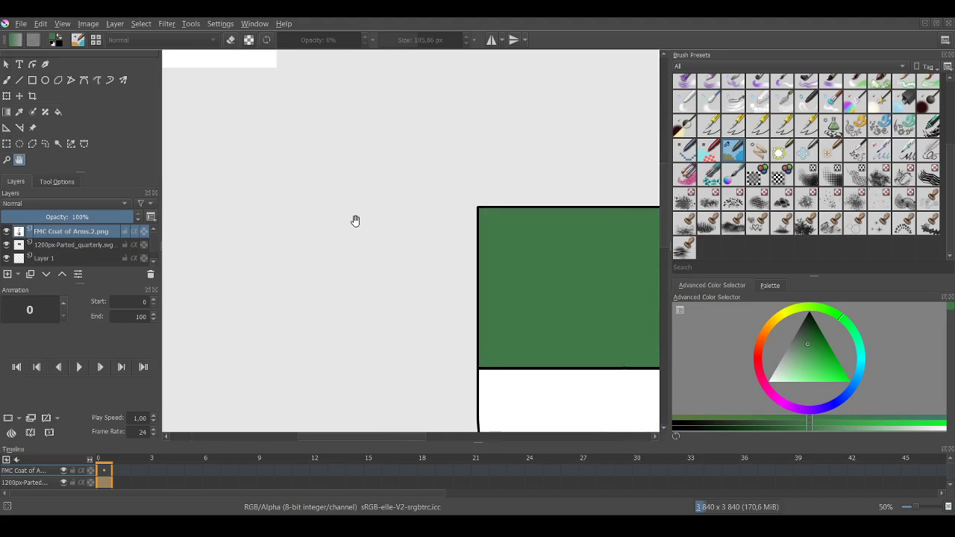
pyautogui.scroll(-2, 414, 219)
pyautogui.scroll(5, 384, 142)
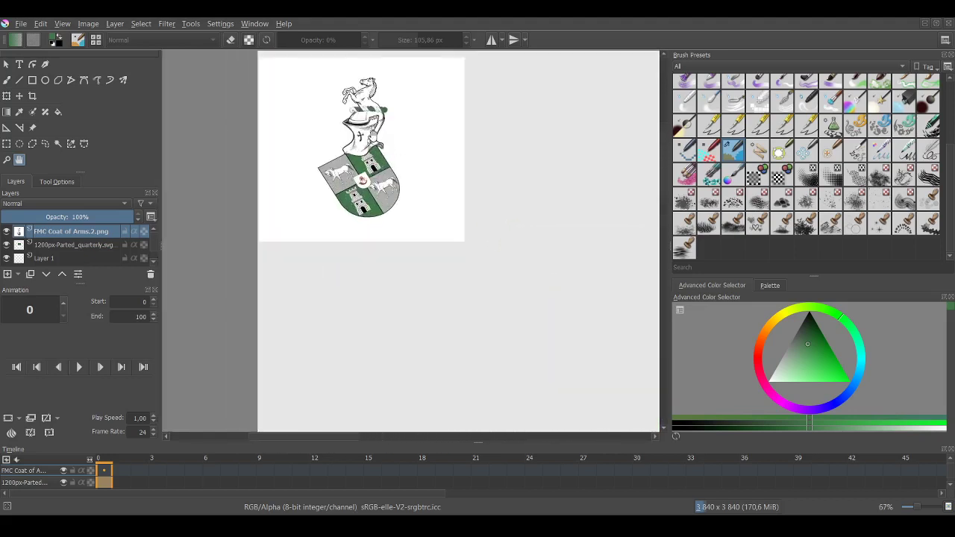
pyautogui.click(19, 112)
pyautogui.click(395, 256)
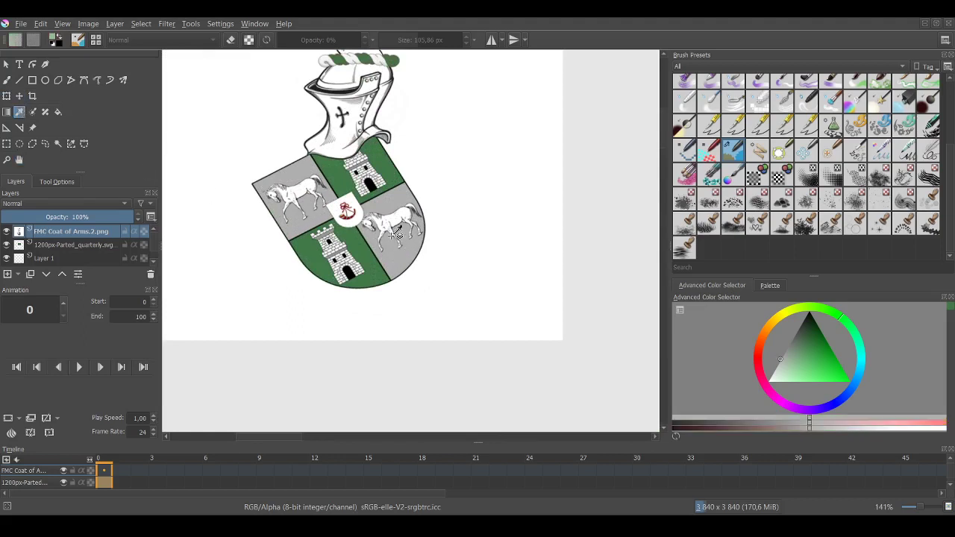
# Fill the shield's lower half, below the horizontal line, with the sampled grey on the FMC Coat of Arms.2.png layer.
pyautogui.scroll(-5, 348, 211)
pyautogui.scroll(-1, 495, 356)
pyautogui.scroll(3, 527, 347)
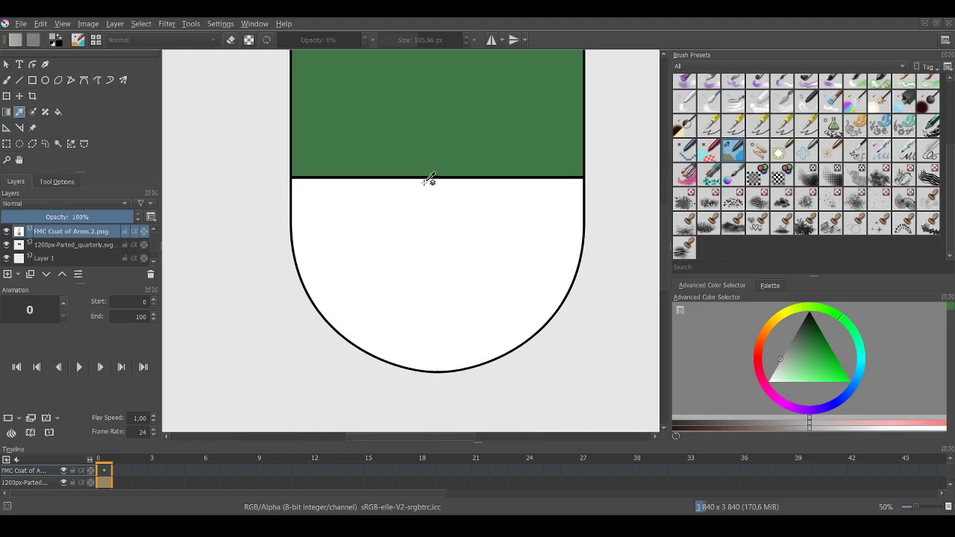
pyautogui.click(58, 112)
pyautogui.click(443, 284)
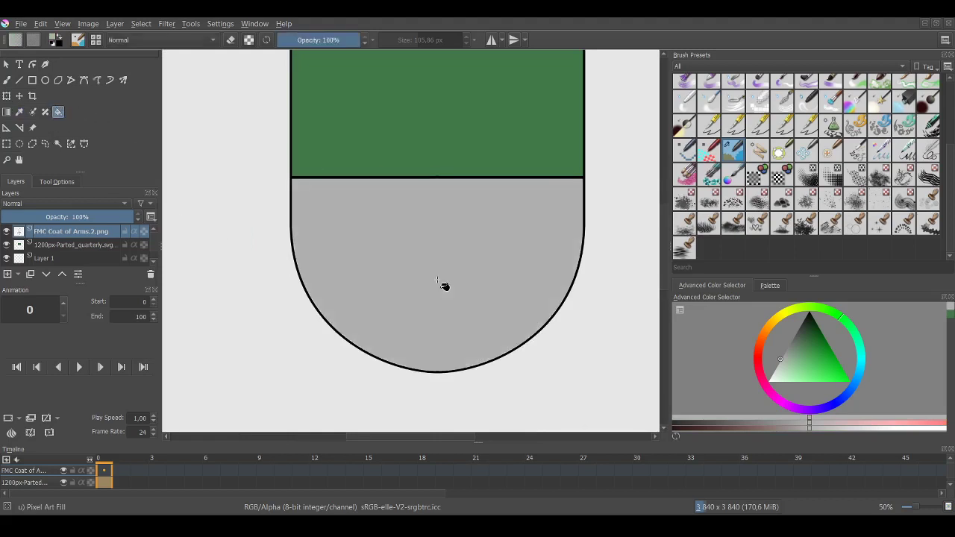
pyautogui.scroll(-1, 462, 283)
pyautogui.scroll(-1, 582, 202)
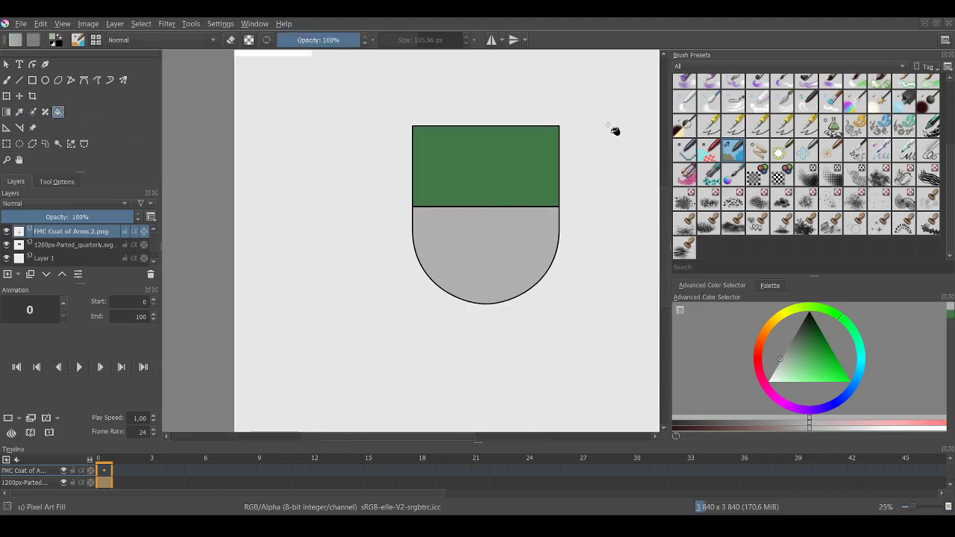
pyautogui.scroll(-1, 625, 112)
pyautogui.scroll(-1, 324, 246)
pyautogui.scroll(2, 519, 143)
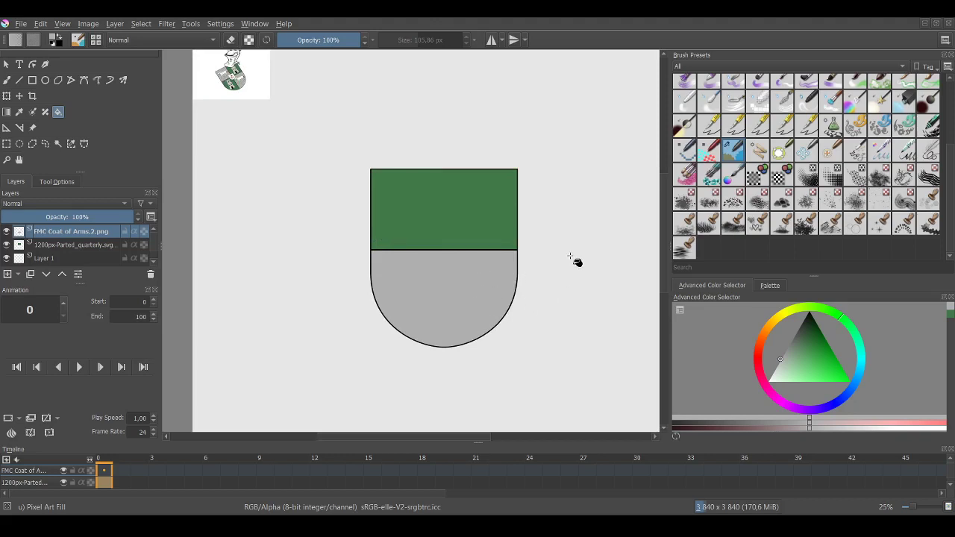
# Import the kisspng-fortified-tower image as a new layer and move it onto the shield's green upper half.
pyautogui.scroll(1, 575, 260)
pyautogui.click(19, 160)
pyautogui.moveTo(415, 188); pyautogui.dragTo(454, 168)
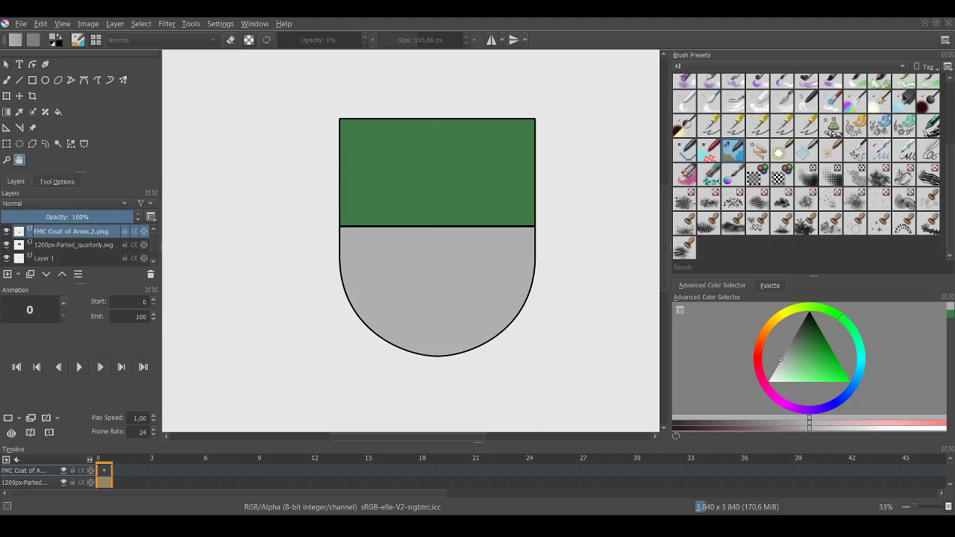
pyautogui.hotkey('ctrl', 'v')
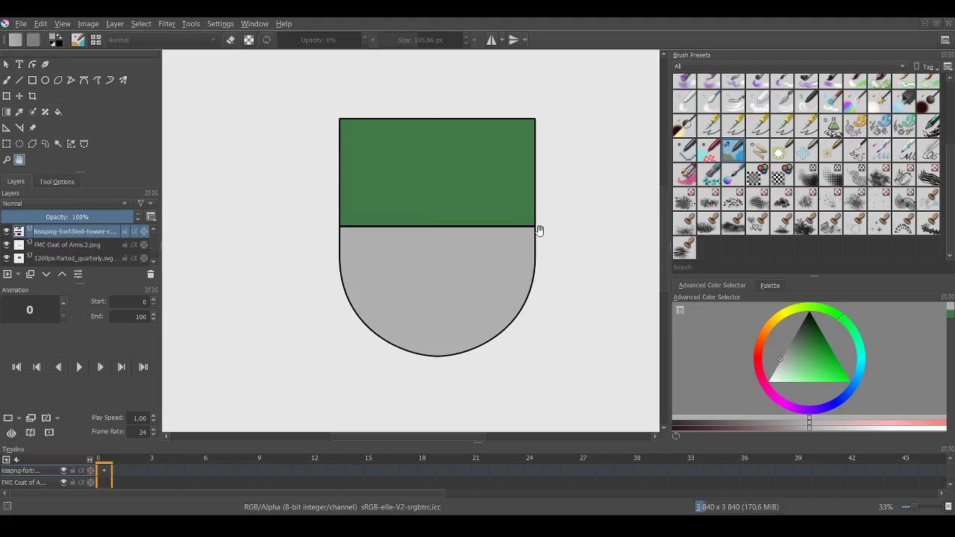
pyautogui.scroll(-1, 568, 228)
pyautogui.scroll(-1, 436, 153)
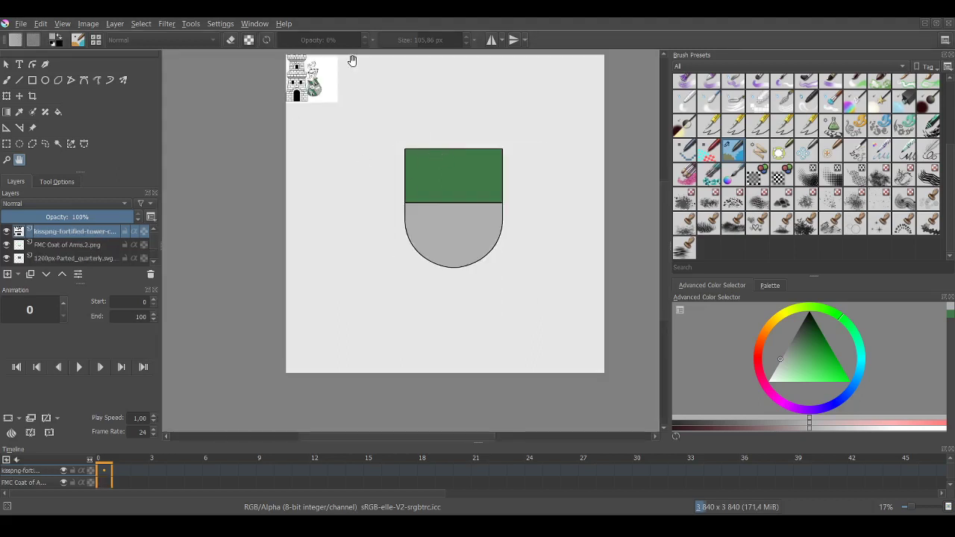
pyautogui.scroll(1, 353, 58)
pyautogui.click(19, 96)
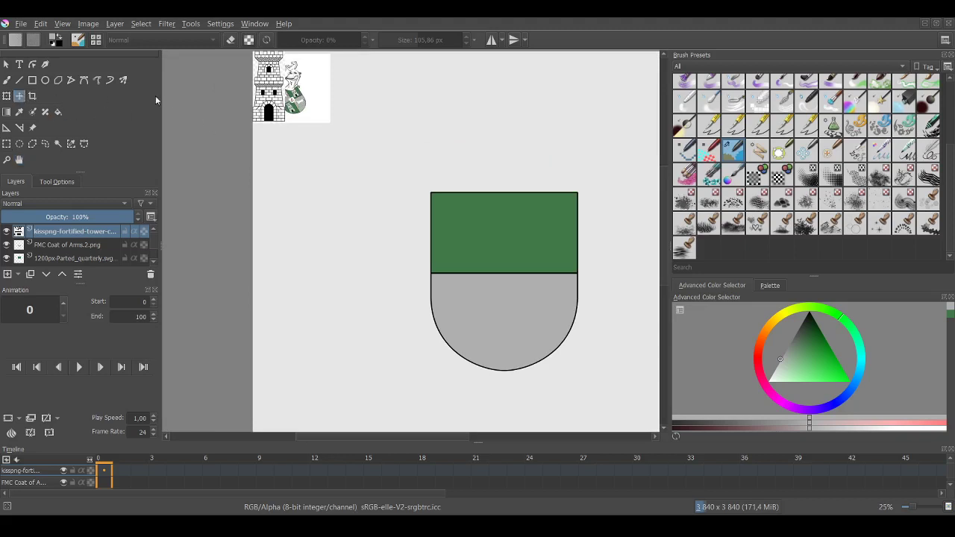
pyautogui.moveTo(307, 109); pyautogui.dragTo(487, 243)
# Move the tower off the shield onto the empty canvas to the left of the green half.
pyautogui.scroll(2, 502, 247)
pyautogui.scroll(1, 535, 249)
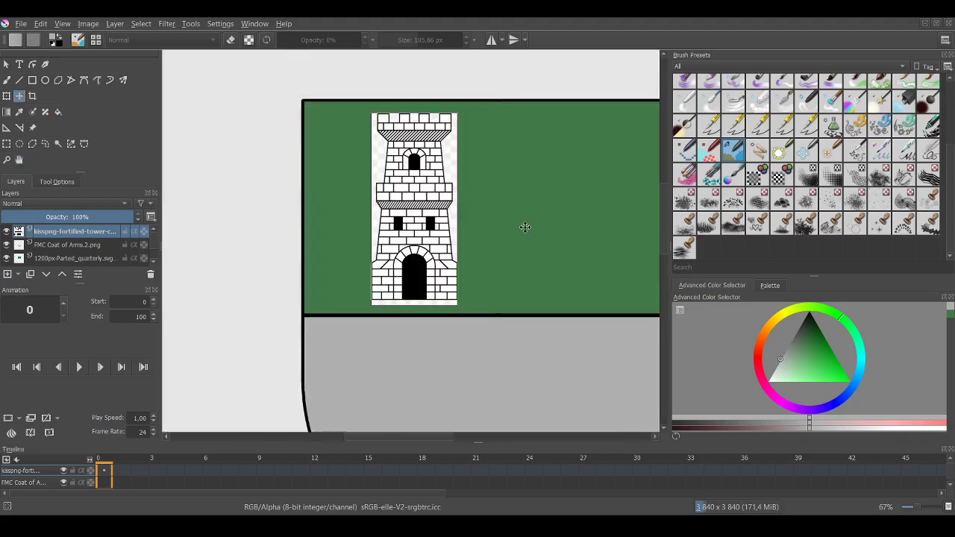
pyautogui.moveTo(440, 181); pyautogui.dragTo(238, 200)
pyautogui.scroll(-2, 413, 206)
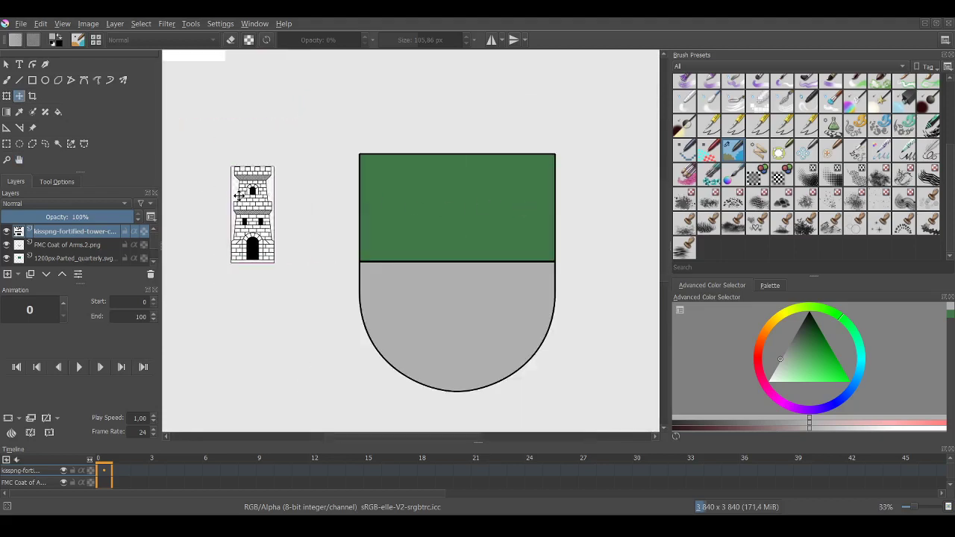
# Select the checkered background around the tower with the Contiguous Selection tool.
pyautogui.scroll(3, 241, 196)
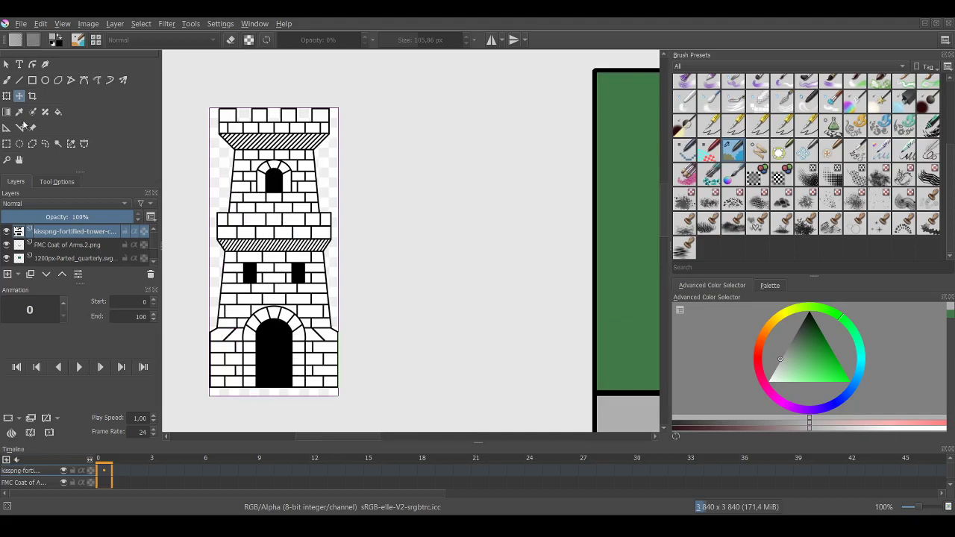
pyautogui.click(59, 144)
pyautogui.scroll(3, 216, 160)
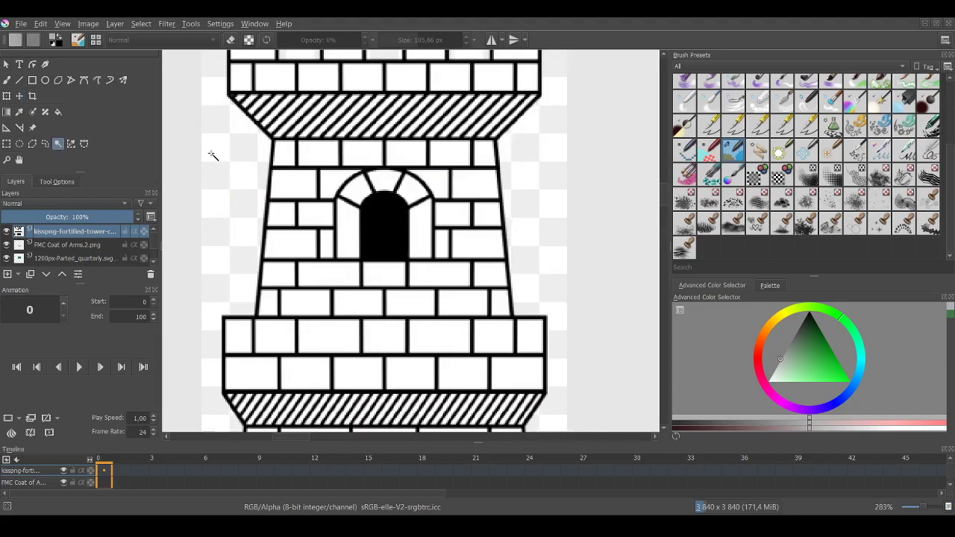
pyautogui.click(291, 196)
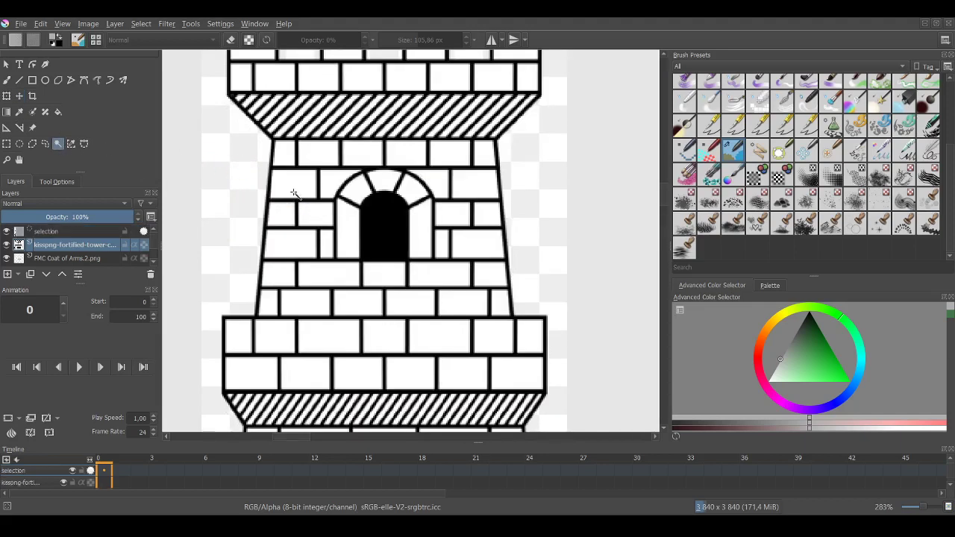
pyautogui.scroll(-5, 294, 193)
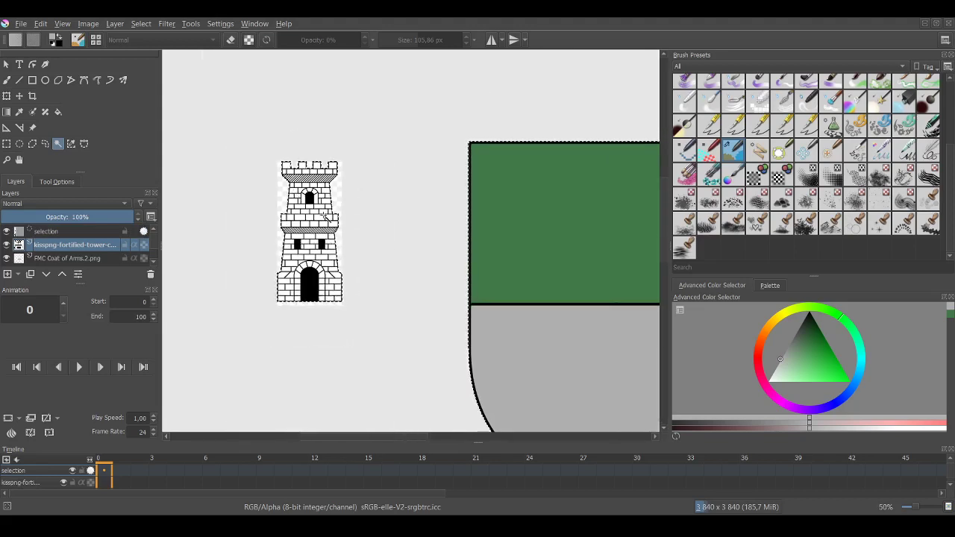
# Move the selected checkered background sideways, away from the tower.
pyautogui.click(19, 96)
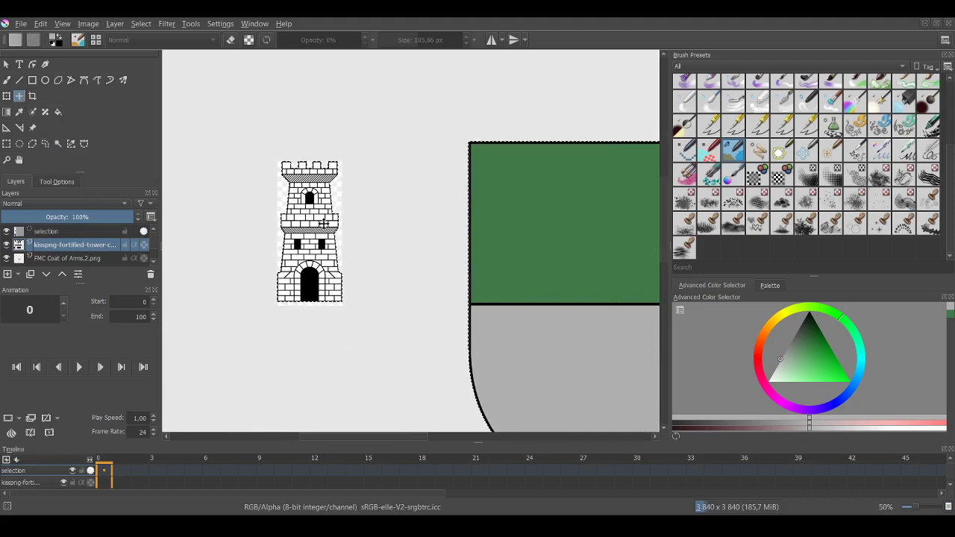
pyautogui.moveTo(332, 224); pyautogui.dragTo(404, 228)
pyautogui.scroll(4, 363, 234)
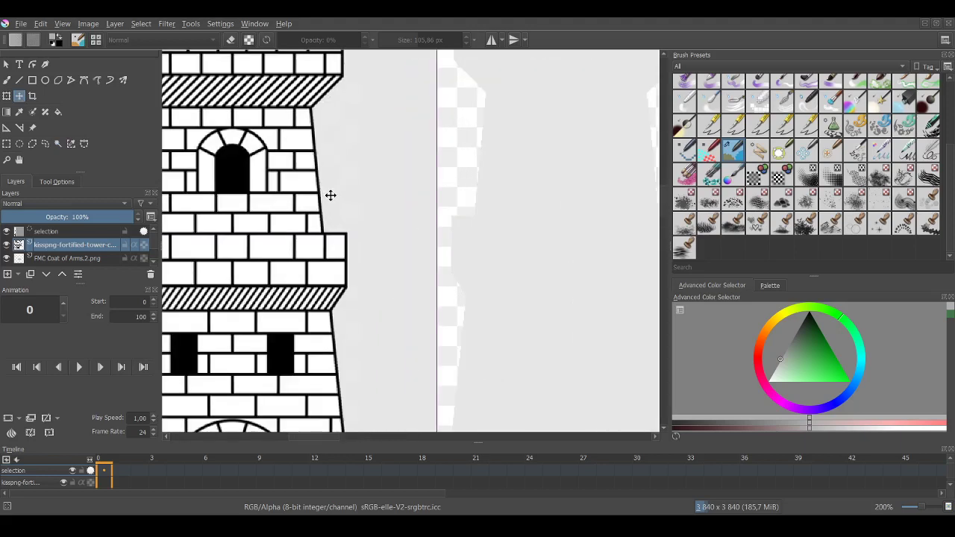
# Erase the detached checkered background beside the tower with the Eraser Circle brush and clear the selection.
pyautogui.scroll(2, 330, 198)
pyautogui.scroll(-6, 332, 201)
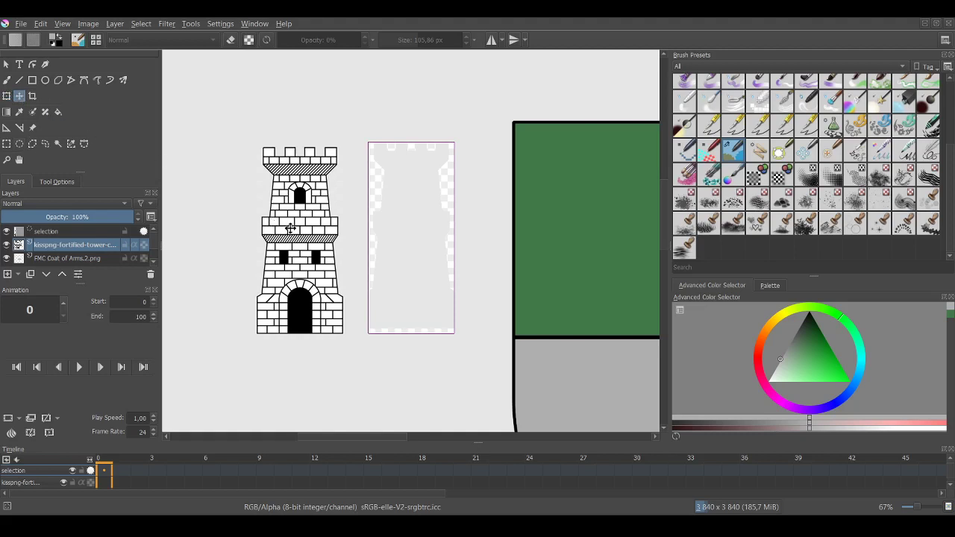
pyautogui.moveTo(291, 227)
pyautogui.mouseDown()
pyautogui.moveTo(438, 226)
pyautogui.moveTo(302, 216)
pyautogui.mouseUp()
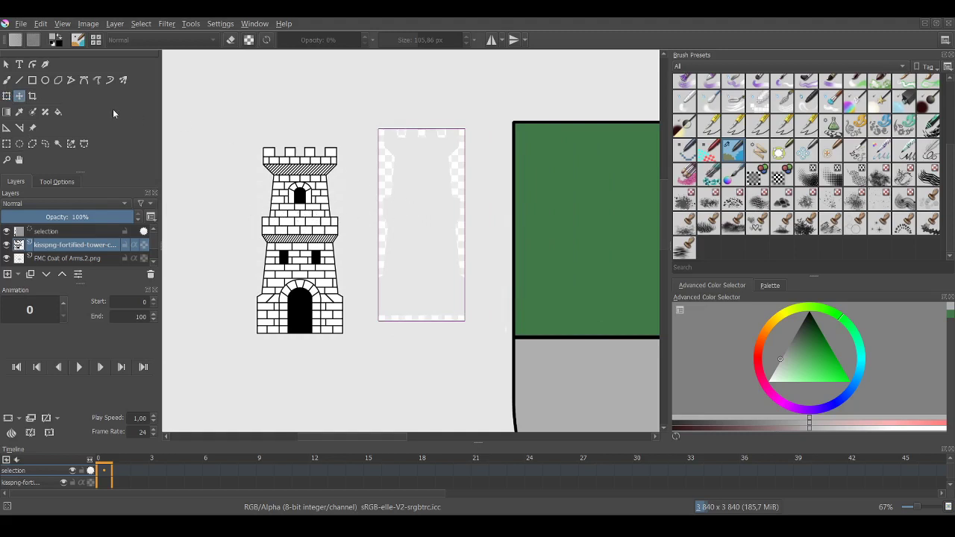
pyautogui.click(7, 80)
pyautogui.scroll(4, 690, 87)
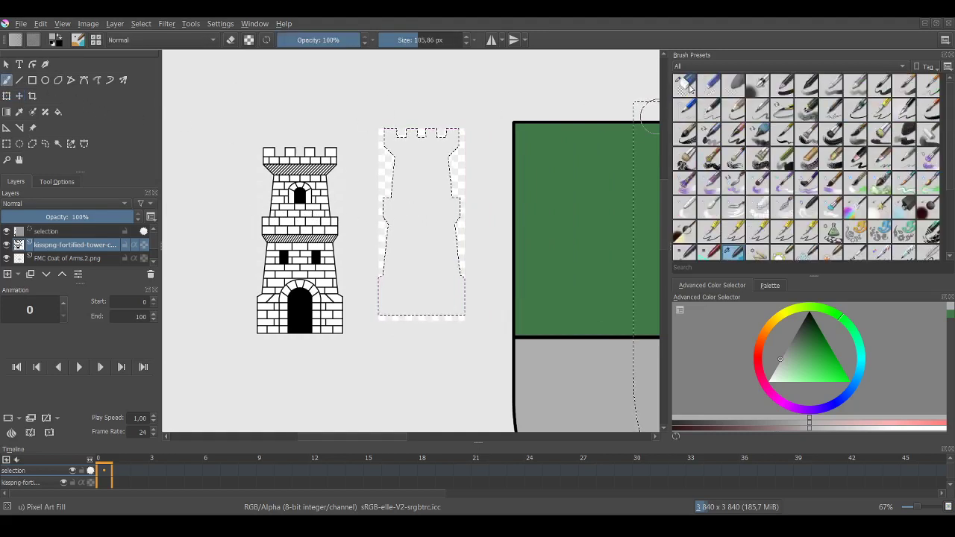
pyautogui.click(685, 85)
pyautogui.moveTo(405, 223)
pyautogui.mouseDown()
pyautogui.moveTo(416, 160)
pyautogui.moveTo(428, 168)
pyautogui.moveTo(423, 308)
pyautogui.moveTo(423, 146)
pyautogui.mouseUp()
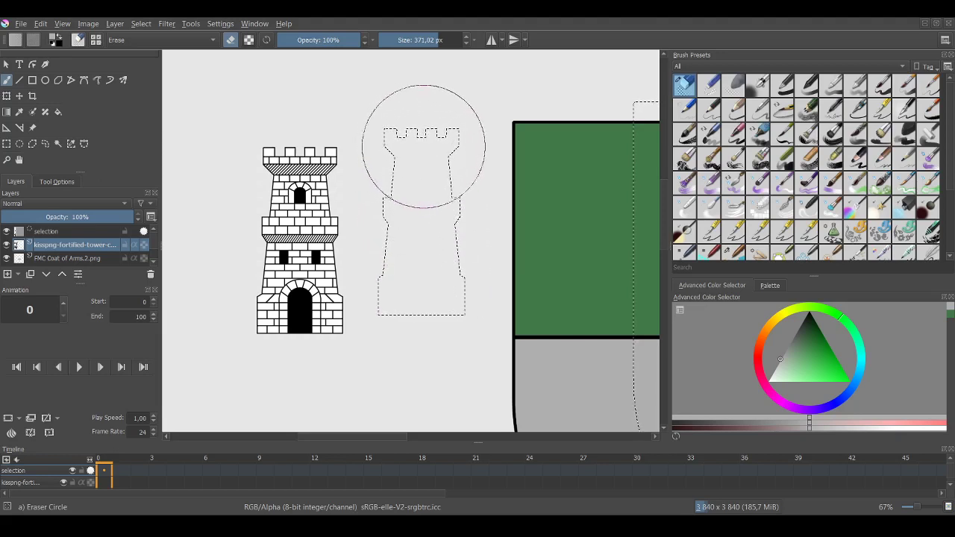
pyautogui.click(45, 143)
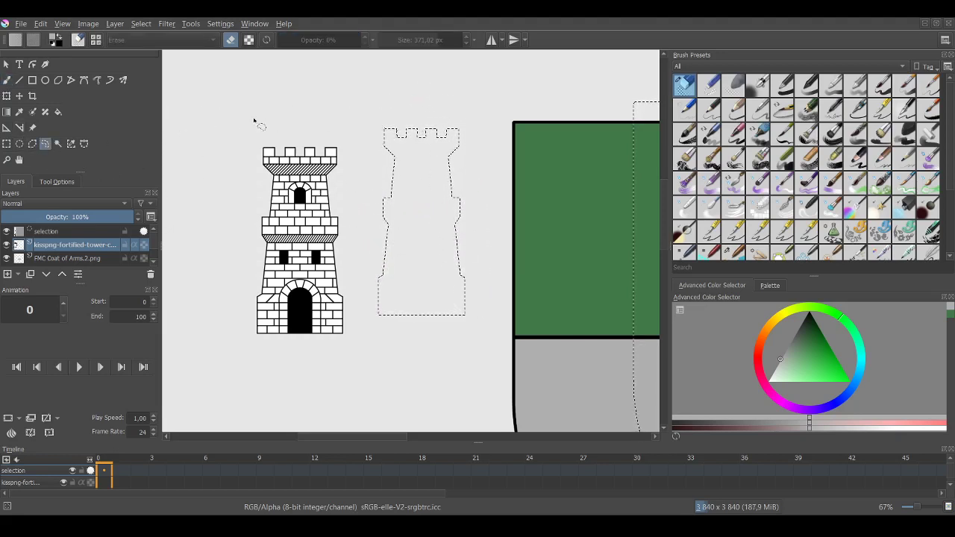
pyautogui.hotkey('ctrl', 'shift', 'a')
# Reposition the tower on the empty canvas, further away from the shield.
pyautogui.click(19, 95)
pyautogui.moveTo(321, 232); pyautogui.dragTo(221, 216)
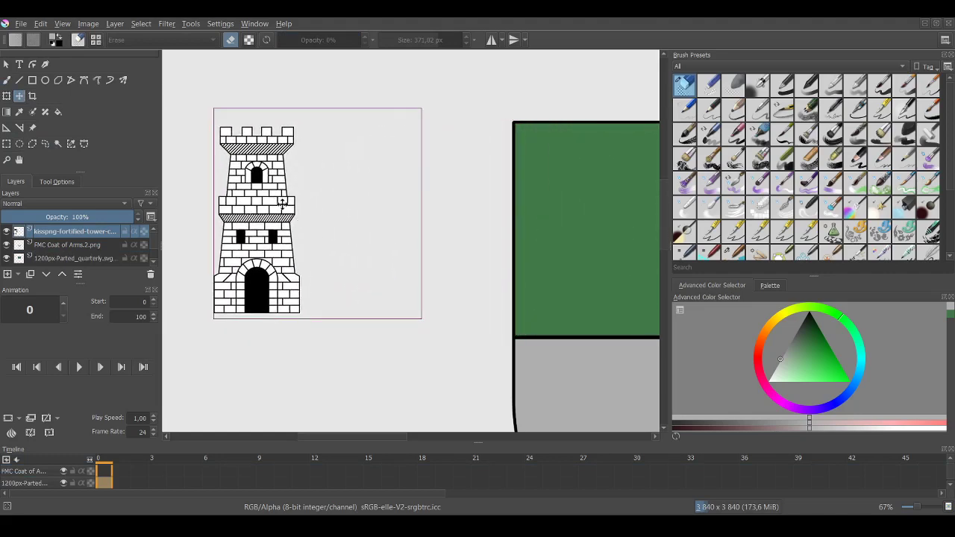
pyautogui.moveTo(282, 203); pyautogui.dragTo(288, 211)
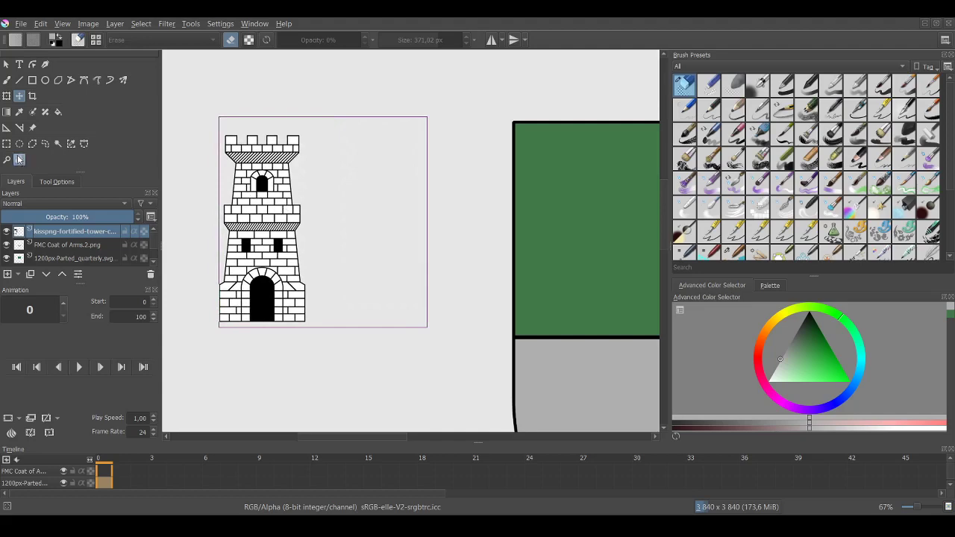
pyautogui.click(19, 112)
pyautogui.scroll(1, 301, 181)
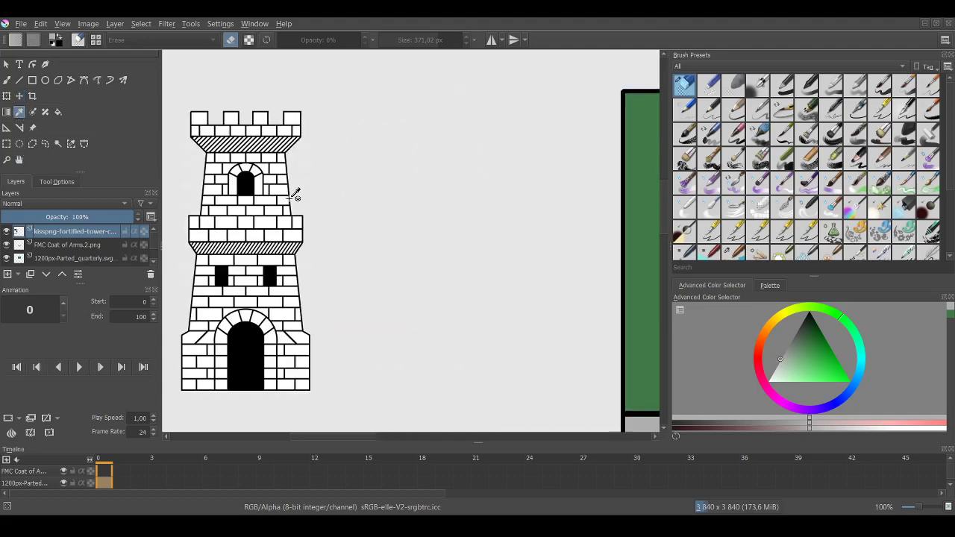
pyautogui.scroll(-1, 293, 192)
pyautogui.click(19, 96)
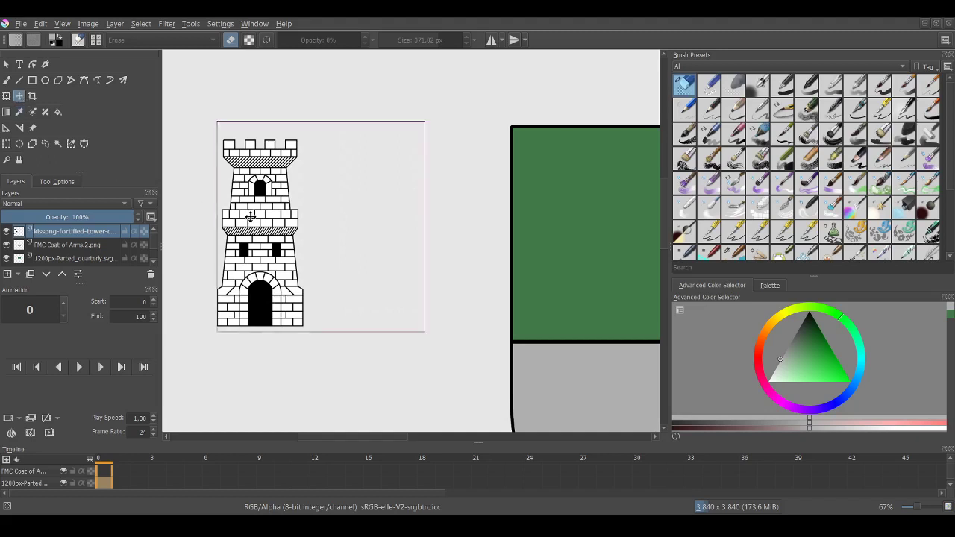
pyautogui.moveTo(250, 215); pyautogui.dragTo(246, 195)
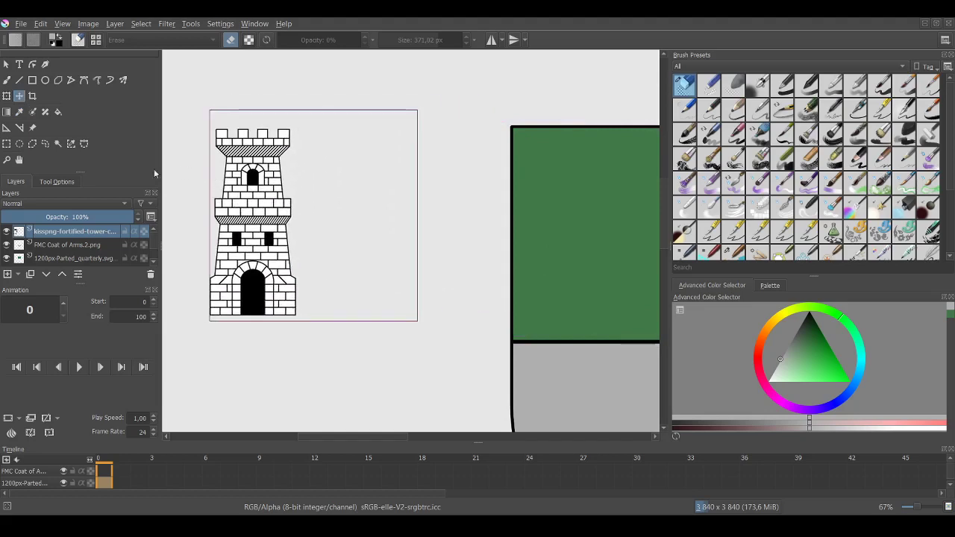
# Select the remaining background around the repositioned tower with the Contiguous Selection tool.
pyautogui.click(58, 143)
pyautogui.click(239, 180)
pyautogui.click(192, 189)
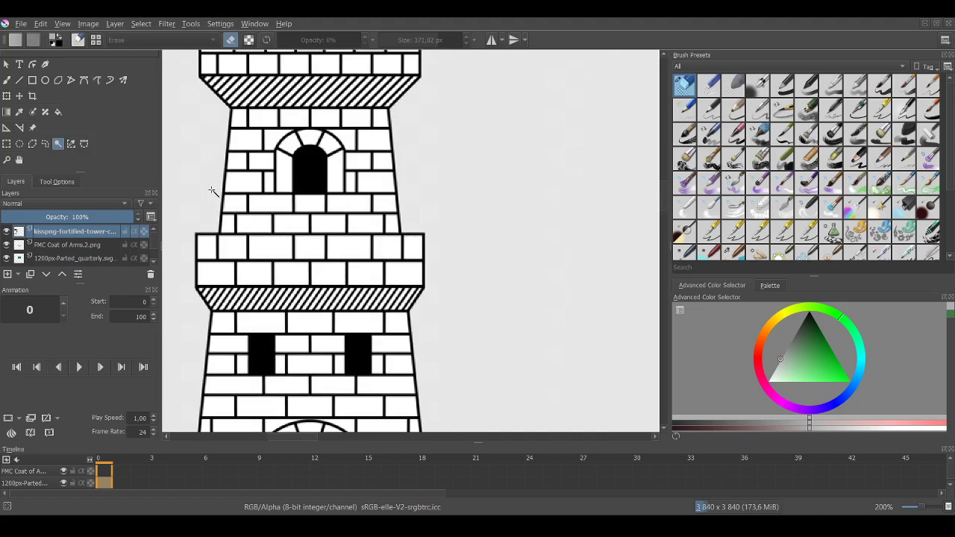
pyautogui.click(211, 191)
pyautogui.scroll(-1, 246, 209)
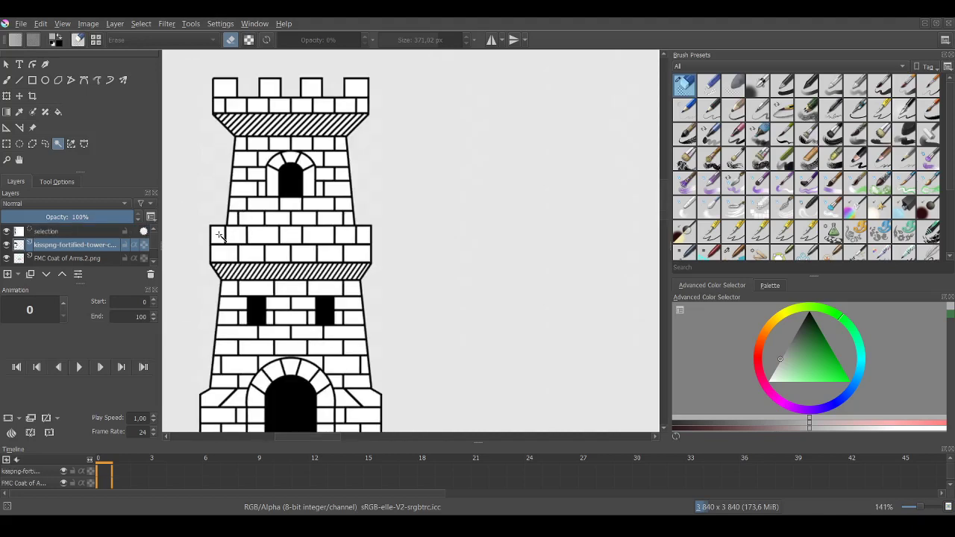
pyautogui.scroll(-3, 220, 236)
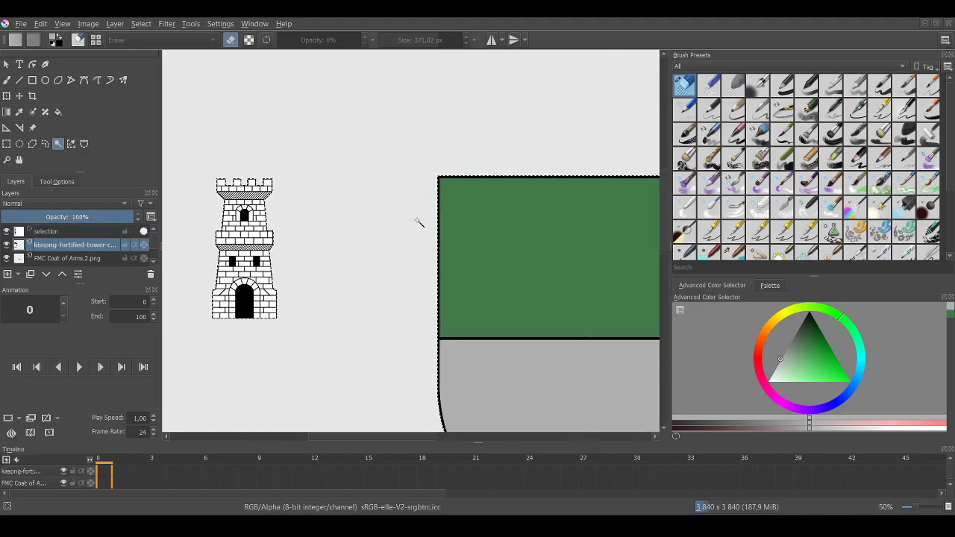
pyautogui.scroll(-1, 418, 222)
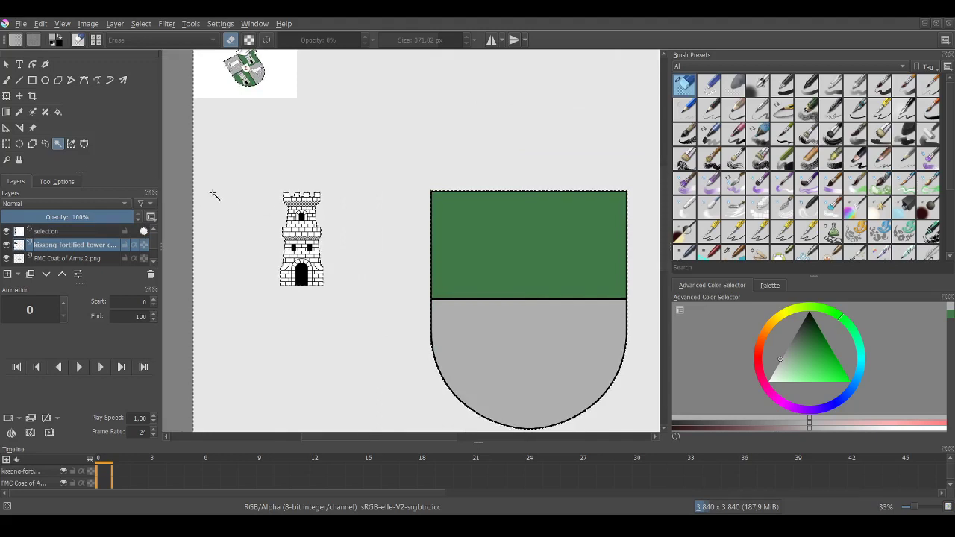
# Move the selected background remnants below the tower, then erase them with the Eraser Circle brush and deselect.
pyautogui.press('t')
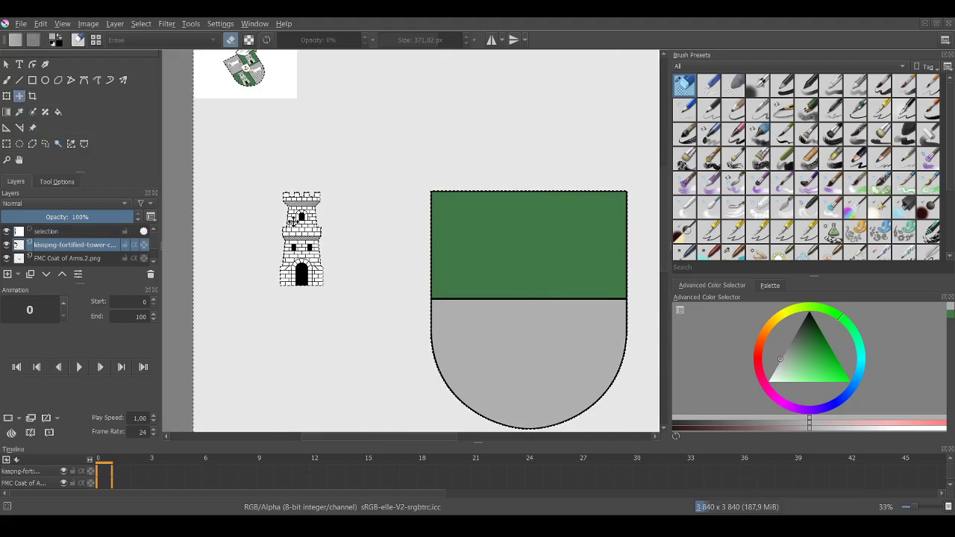
pyautogui.hotkey('ctrl', 'shift', 'a')
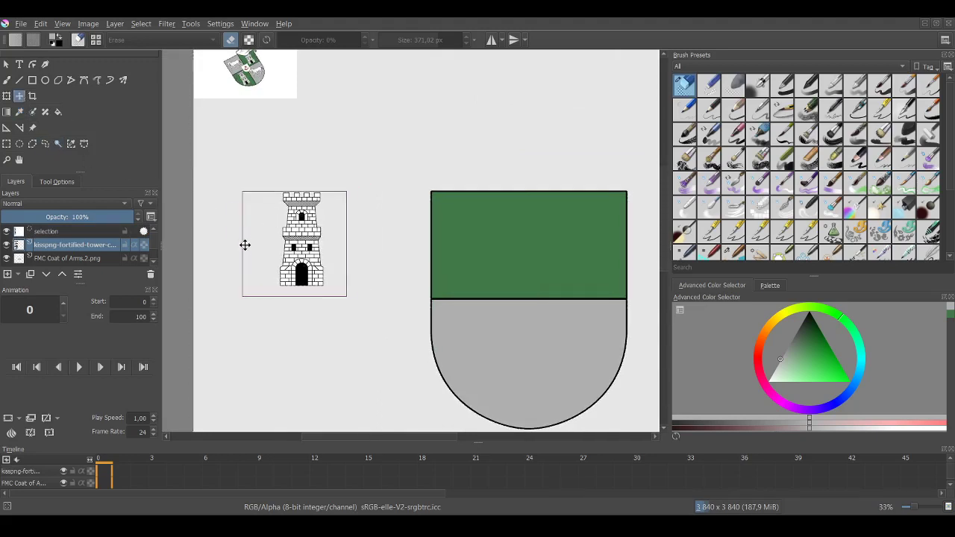
pyautogui.moveTo(245, 245); pyautogui.dragTo(261, 347)
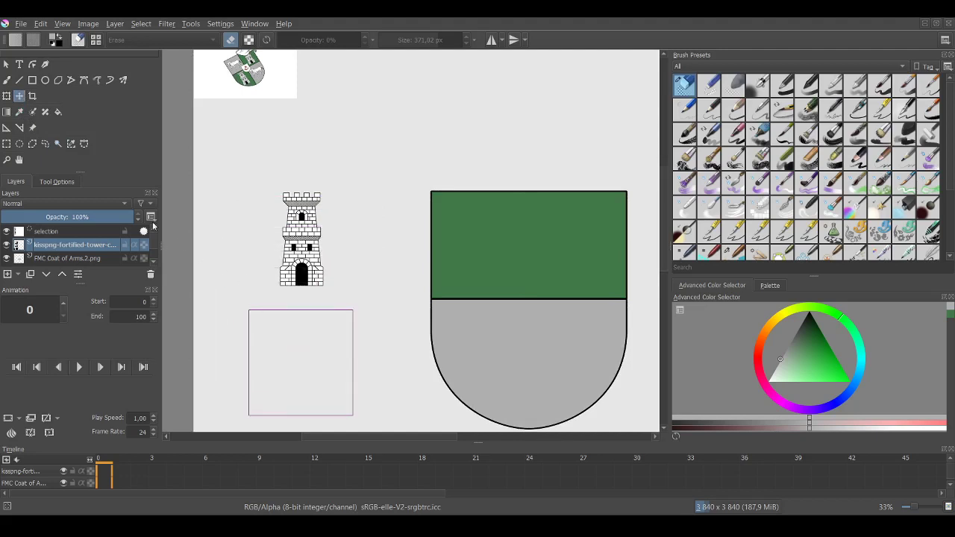
pyautogui.click(7, 79)
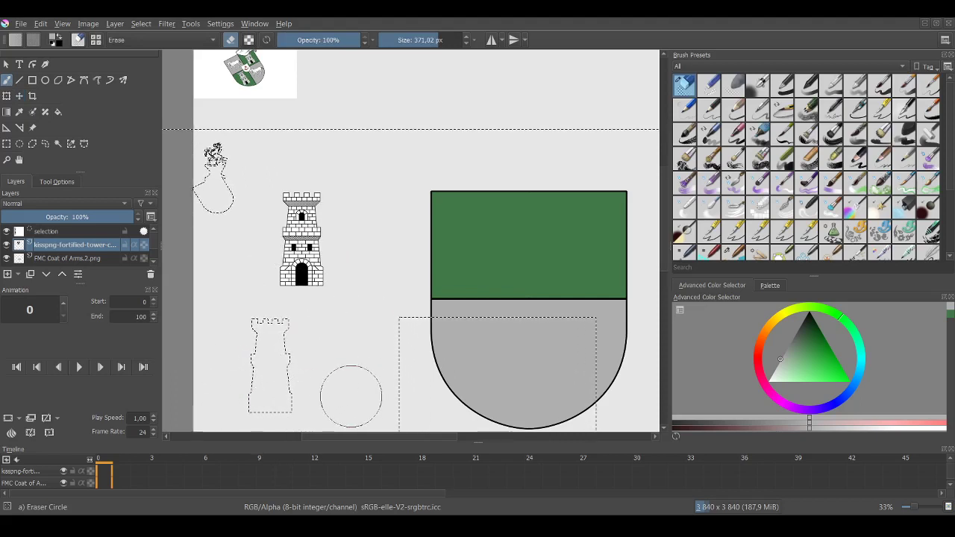
pyautogui.click(45, 143)
pyautogui.hotkey('ctrl', 'shift', 'a')
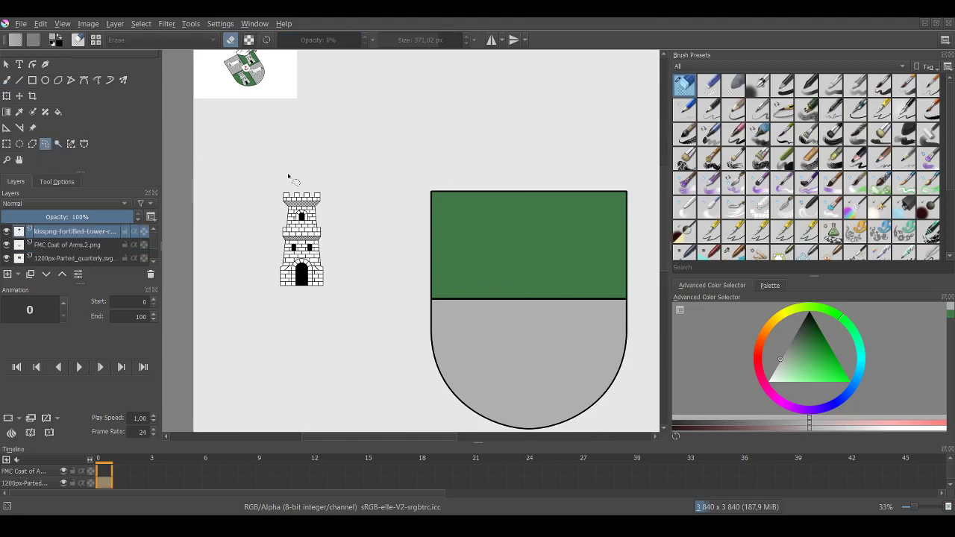
# Try the tower on the shield's green half and return it to the empty canvas.
pyautogui.click(20, 96)
pyautogui.moveTo(289, 230); pyautogui.dragTo(518, 243)
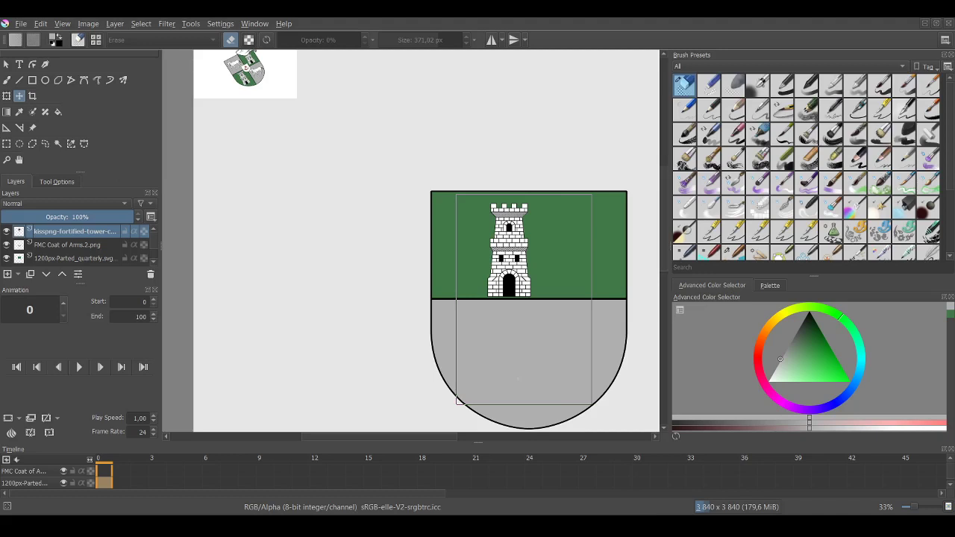
pyautogui.moveTo(508, 240); pyautogui.dragTo(305, 207)
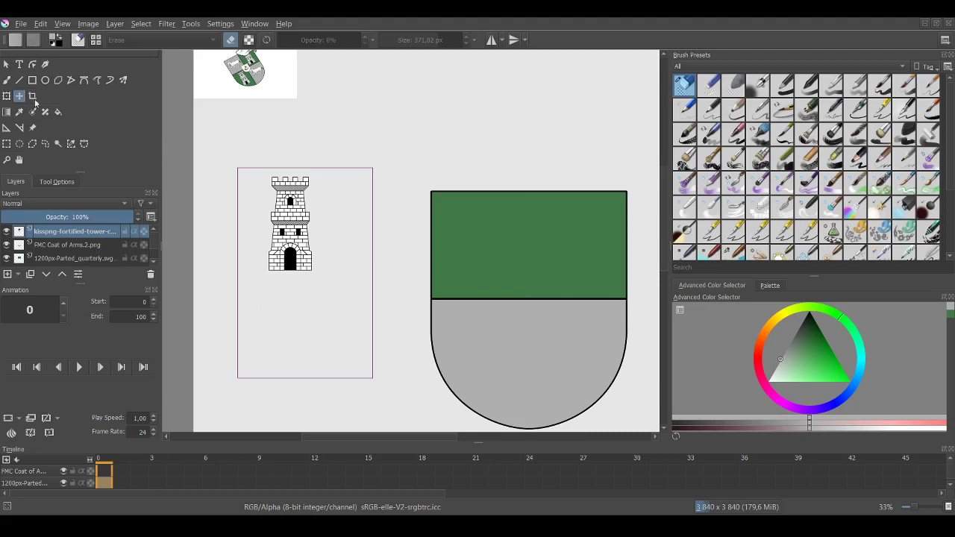
# Erase the stray background remnants around the tower with the Eraser Circle brush and shift the tower slightly on the empty canvas.
pyautogui.click(7, 80)
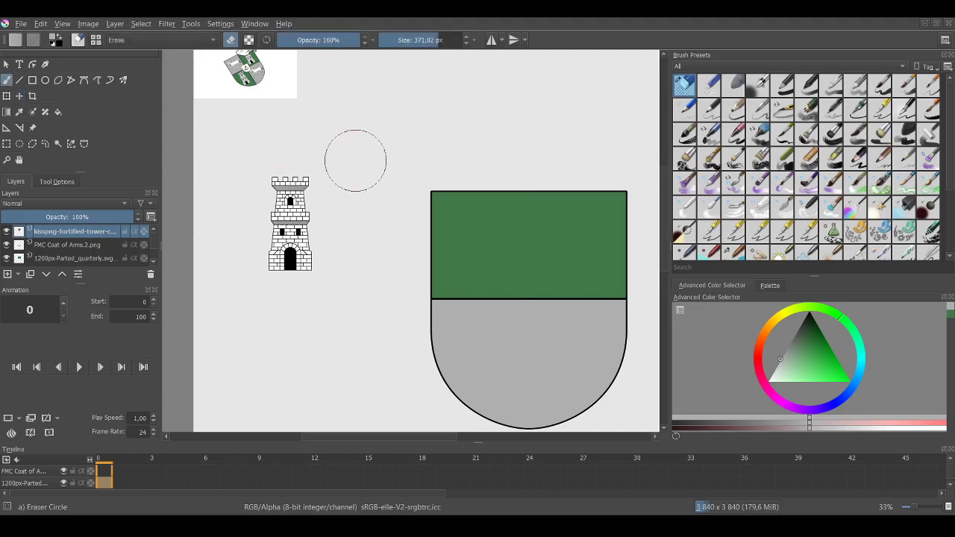
pyautogui.scroll(1, 346, 177)
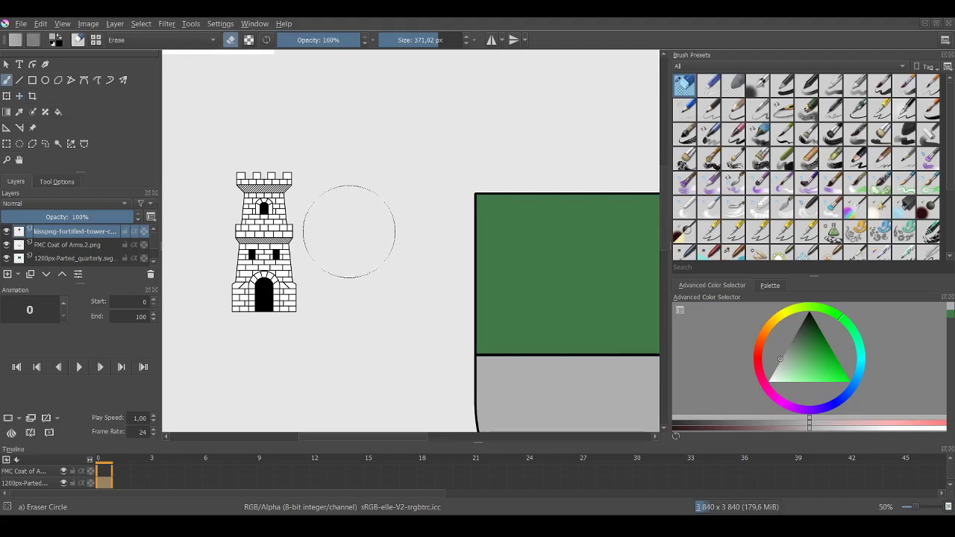
pyautogui.scroll(-1, 384, 233)
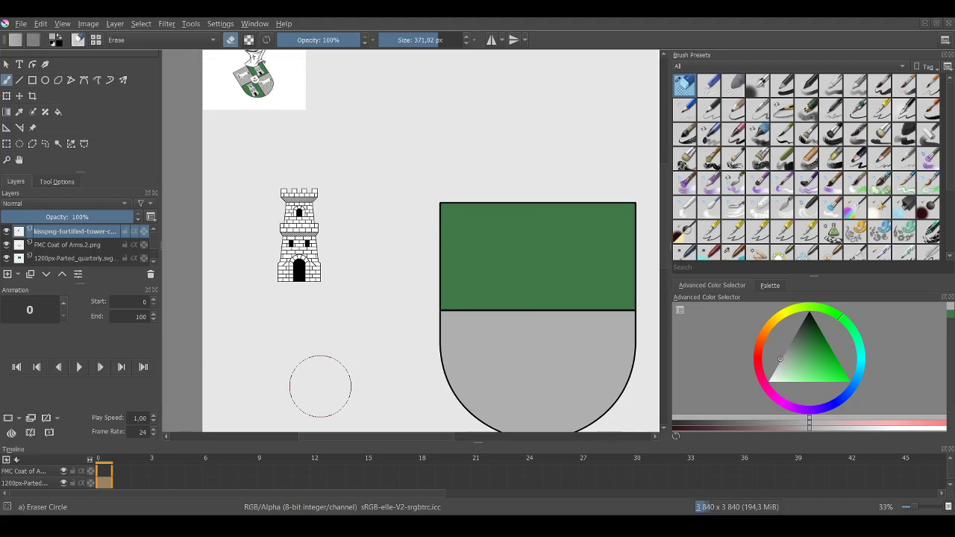
pyautogui.click(20, 96)
pyautogui.moveTo(298, 223); pyautogui.dragTo(274, 240)
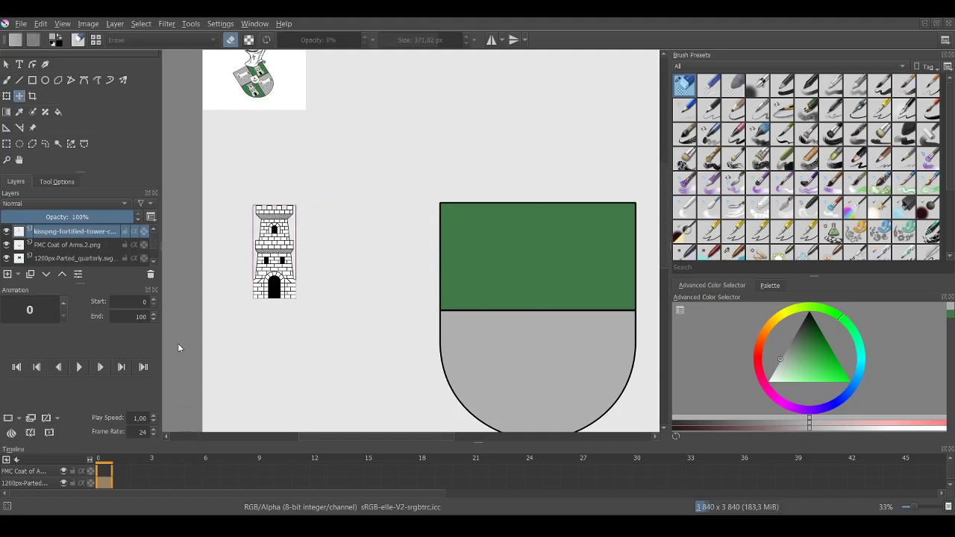
# Duplicate the tower layer and place the two towers side by side on the shield's green half.
pyautogui.hotkey('ctrl', 'j')
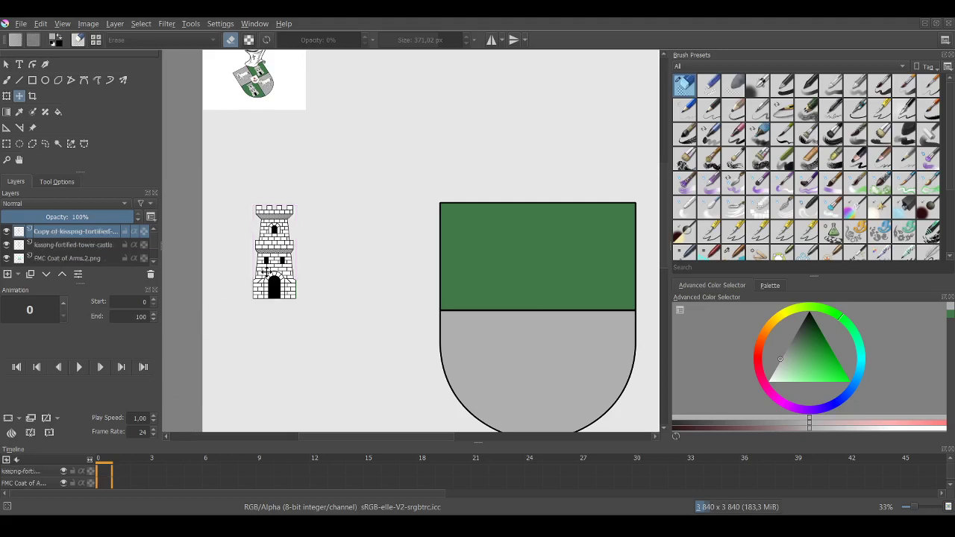
pyautogui.moveTo(266, 271); pyautogui.dragTo(489, 275)
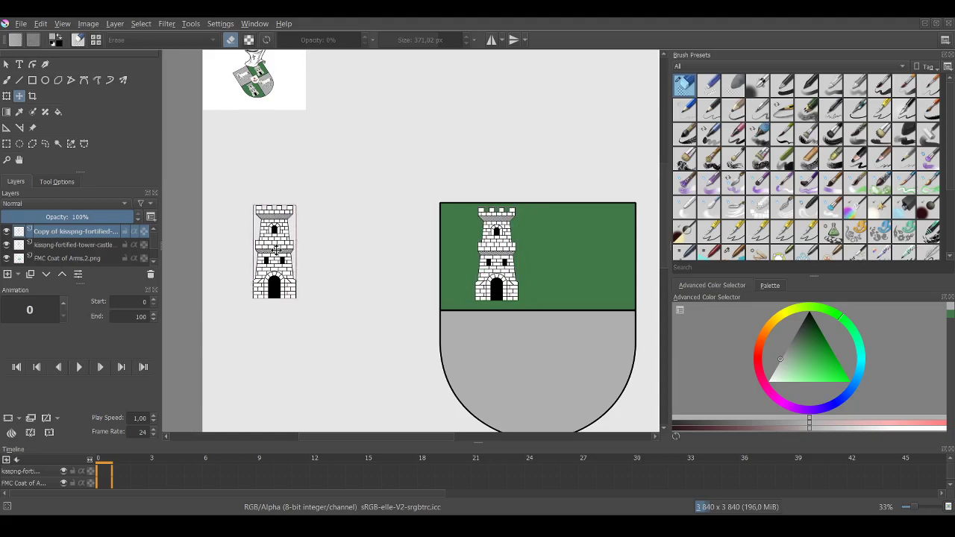
pyautogui.moveTo(267, 250); pyautogui.dragTo(560, 256)
pyautogui.press('Right')
pyautogui.press('Right')
pyautogui.press('Right')
pyautogui.press('Right')
pyautogui.press('Right')
pyautogui.press('Right')
pyautogui.press('Right')
pyautogui.press('Right')
pyautogui.press('Right')
pyautogui.press('Right')
pyautogui.press('Right')
pyautogui.press('Right')
pyautogui.press('Right')
pyautogui.press('Right')
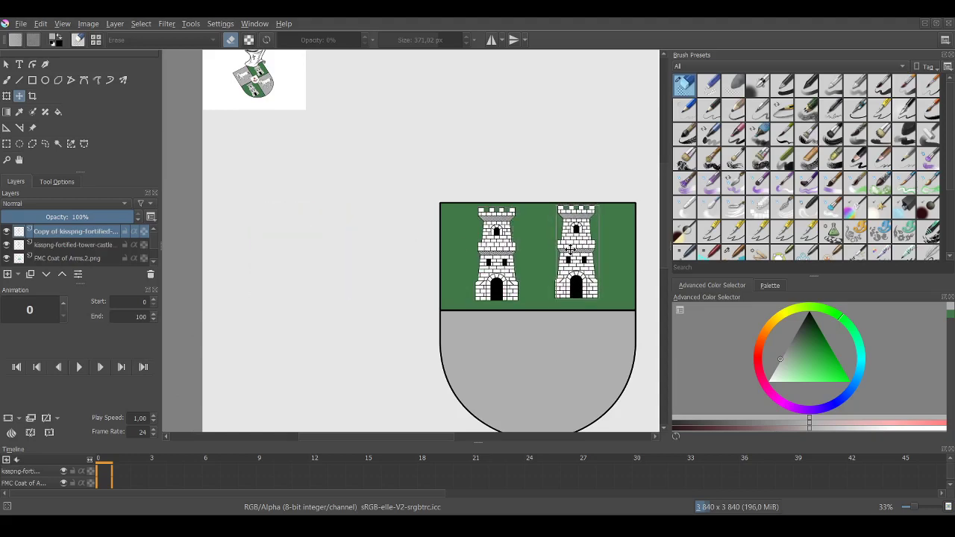
# Lower the left tower until its base rests on the shield's black dividing line.
pyautogui.scroll(1, 377, 254)
pyautogui.scroll(-1, 286, 247)
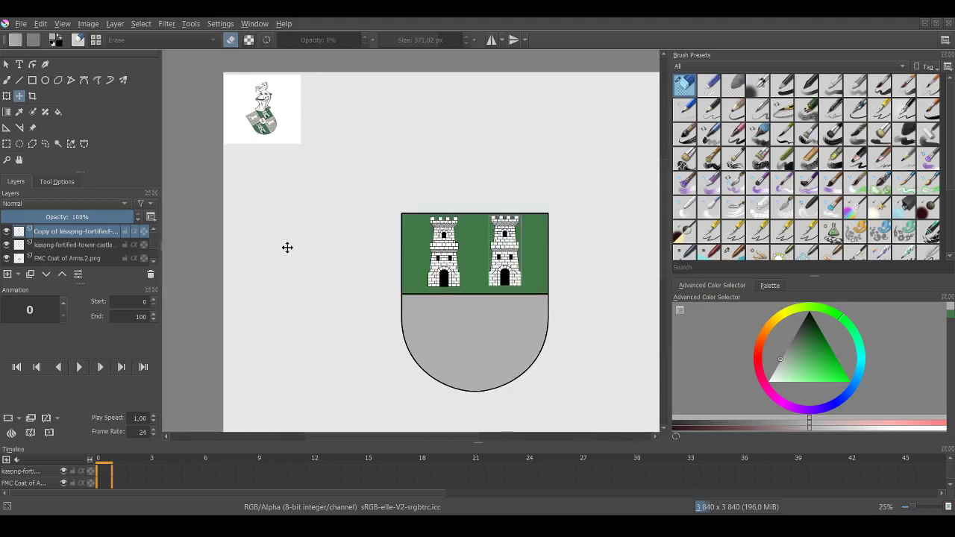
pyautogui.scroll(1, 522, 258)
pyautogui.scroll(1, 411, 234)
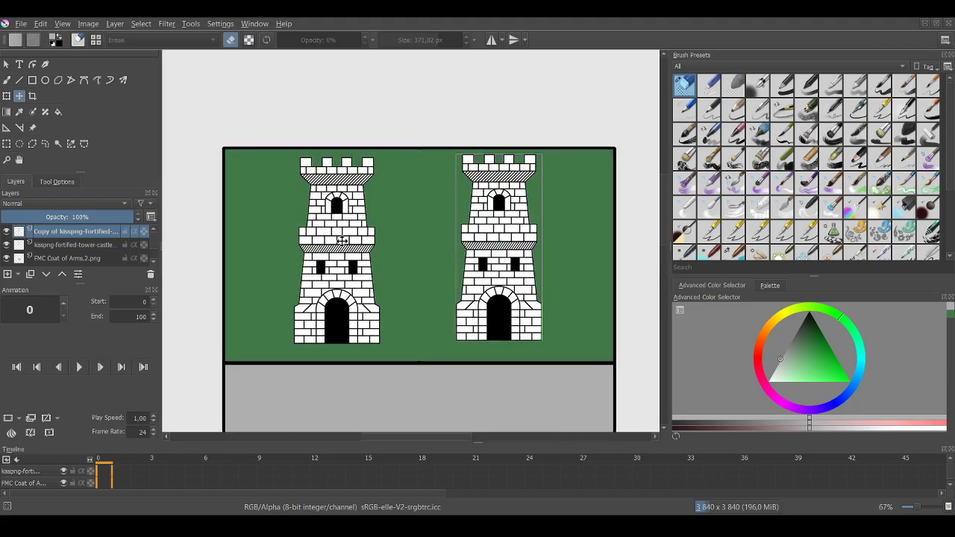
pyautogui.moveTo(342, 241); pyautogui.dragTo(340, 258)
pyautogui.scroll(3, 335, 330)
pyautogui.moveTo(340, 321); pyautogui.dragTo(336, 363)
pyautogui.scroll(3, 336, 369)
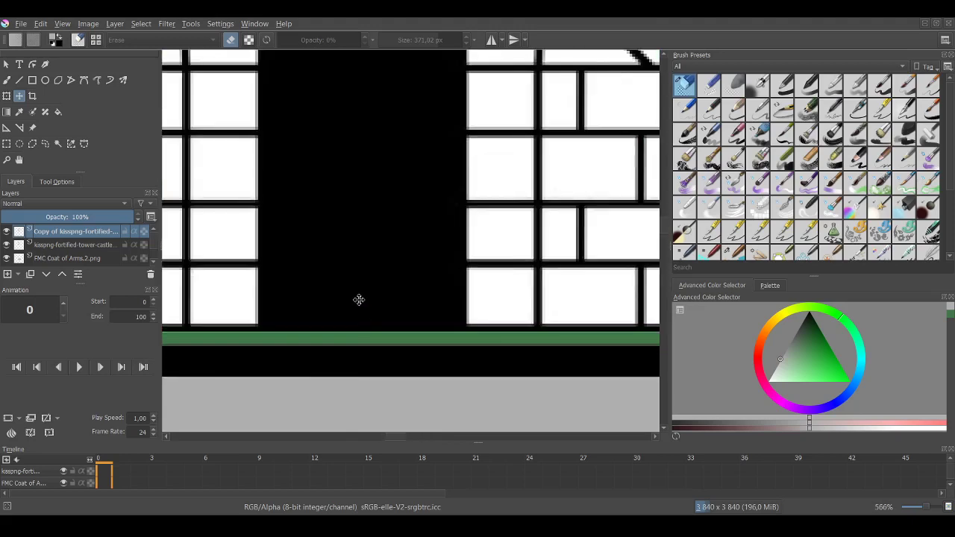
pyautogui.moveTo(358, 300); pyautogui.dragTo(359, 312)
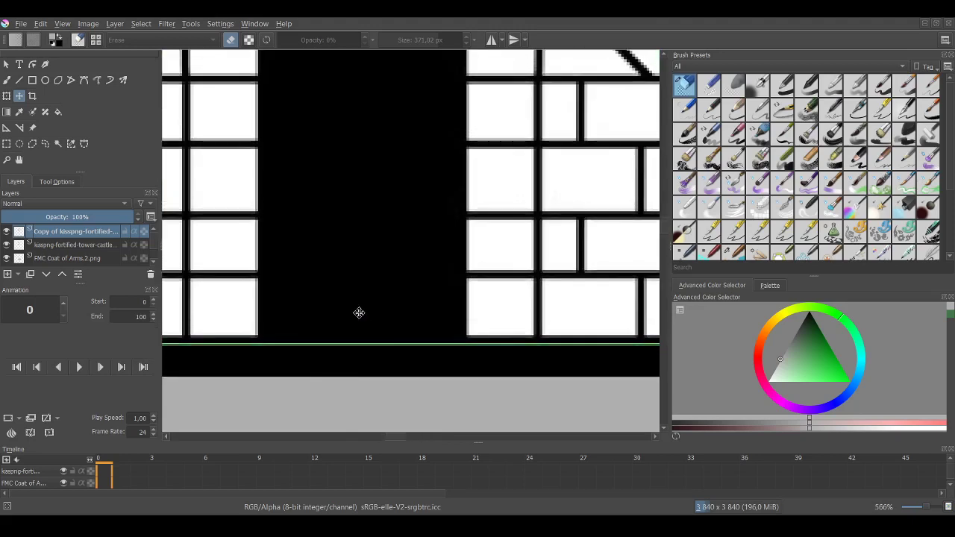
pyautogui.scroll(-6, 359, 312)
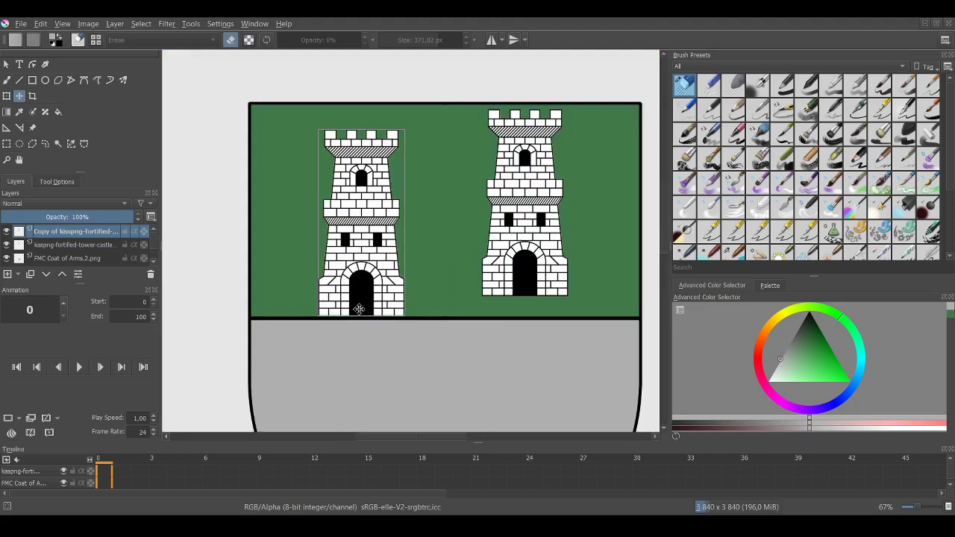
# Lower the right tower onto the dividing line and nudge the left tower slightly up to level the pair.
pyautogui.moveTo(530, 252); pyautogui.dragTo(493, 321)
pyautogui.scroll(5, 525, 321)
pyautogui.scroll(-5, 493, 321)
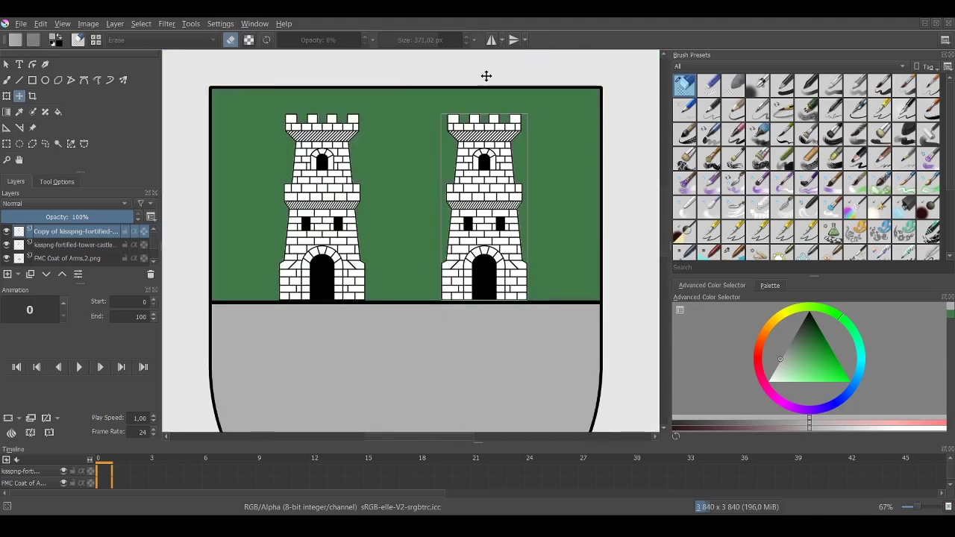
pyautogui.press('Up')
pyautogui.press('Up')
pyautogui.press('Up')
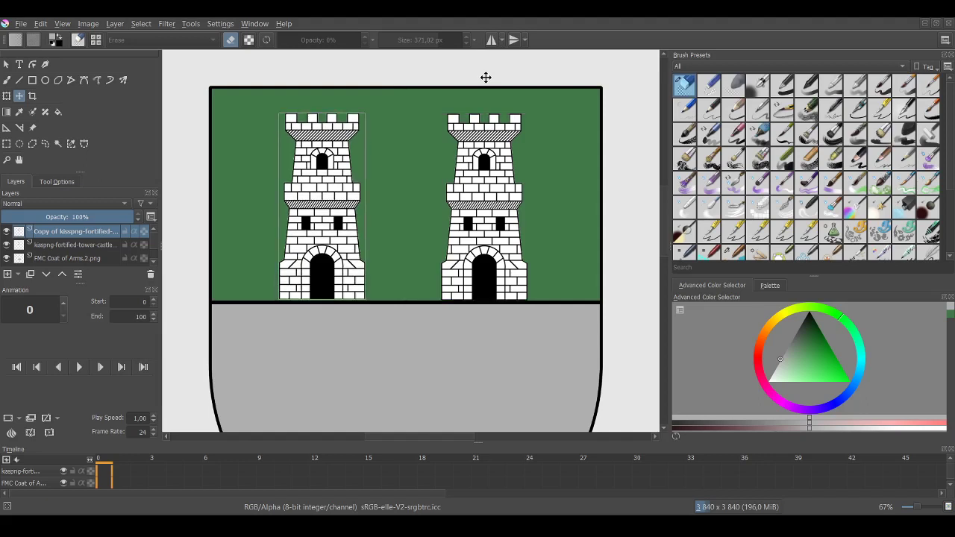
# Raise the left tower clear of the shield's dividing line and move the right tower up to the same height.
pyautogui.press('Up')
pyautogui.press('Up')
pyautogui.press('Up')
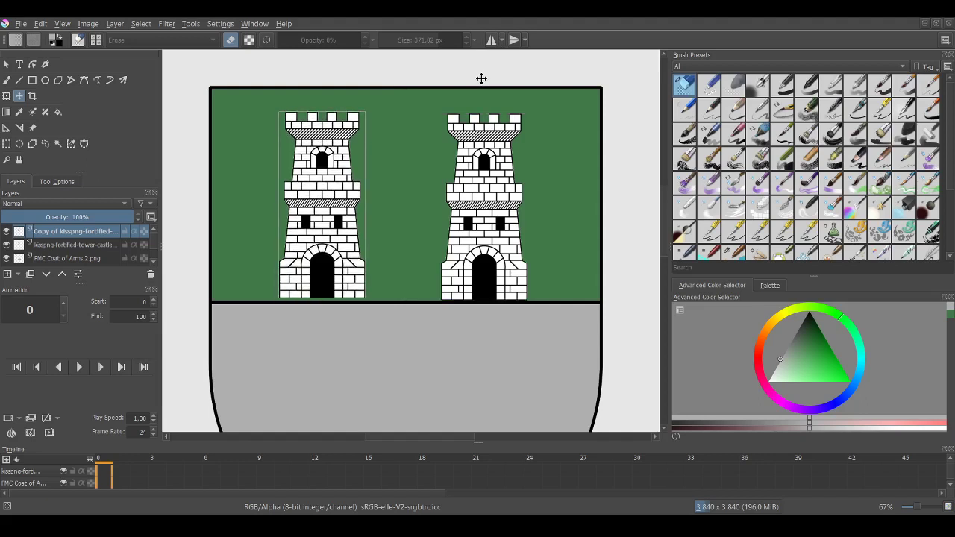
pyautogui.press('Up')
pyautogui.press('Up')
pyautogui.press('Up')
pyautogui.press('Up')
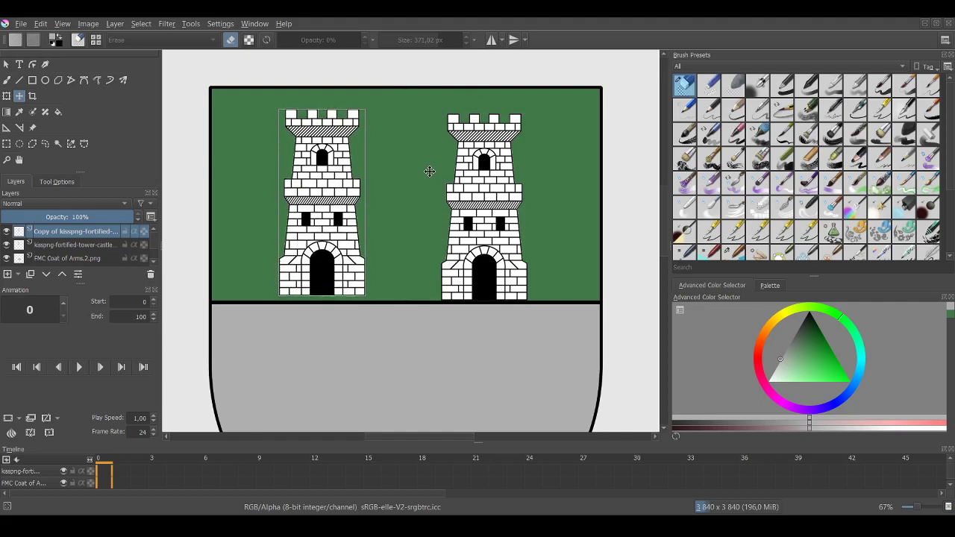
pyautogui.press('Up')
pyautogui.press('Up')
pyautogui.press('Up')
pyautogui.press('Up')
pyautogui.press('Up')
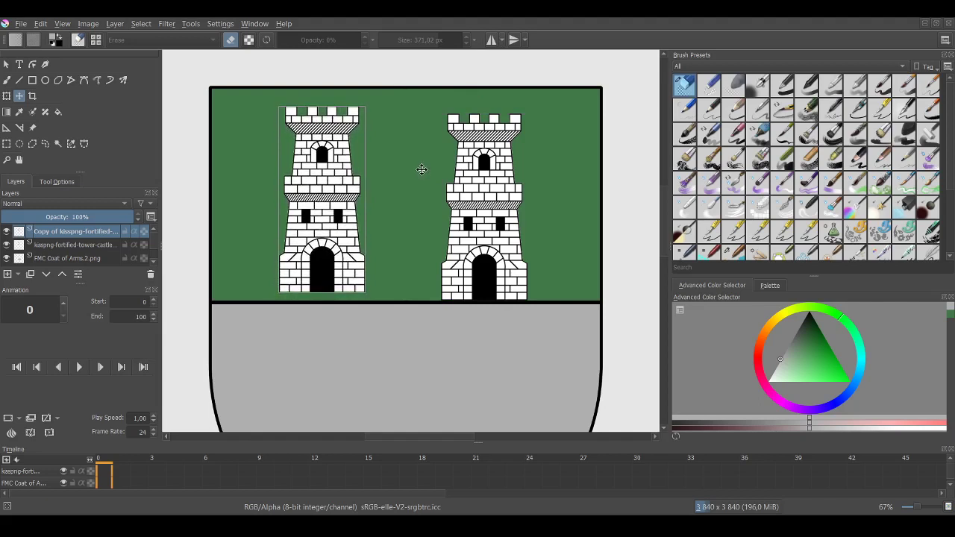
pyautogui.press('Up')
pyautogui.press('Up')
pyautogui.press('Up')
pyautogui.press('Up')
pyautogui.press('Up')
pyautogui.press('Up')
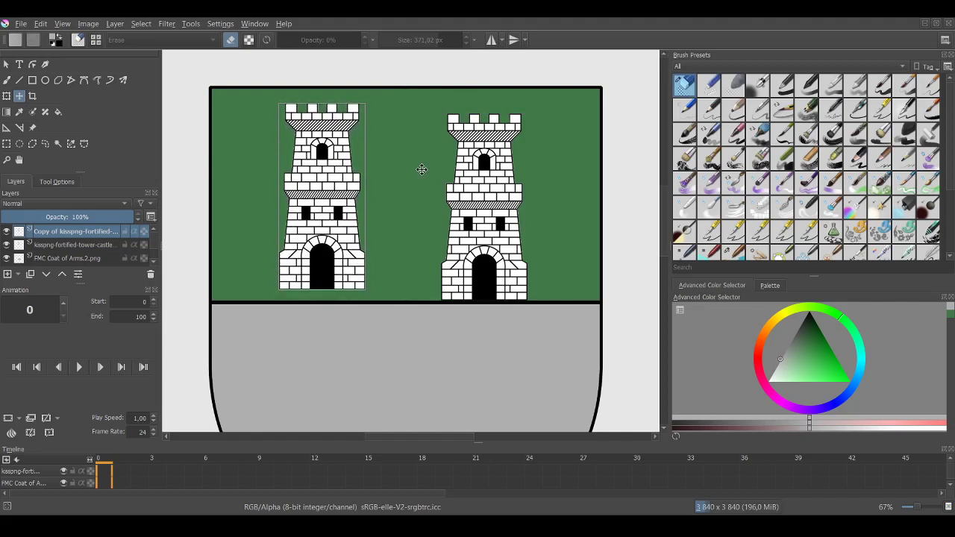
pyautogui.press('Up')
pyautogui.press('Up')
pyautogui.press('Up')
pyautogui.press('Up')
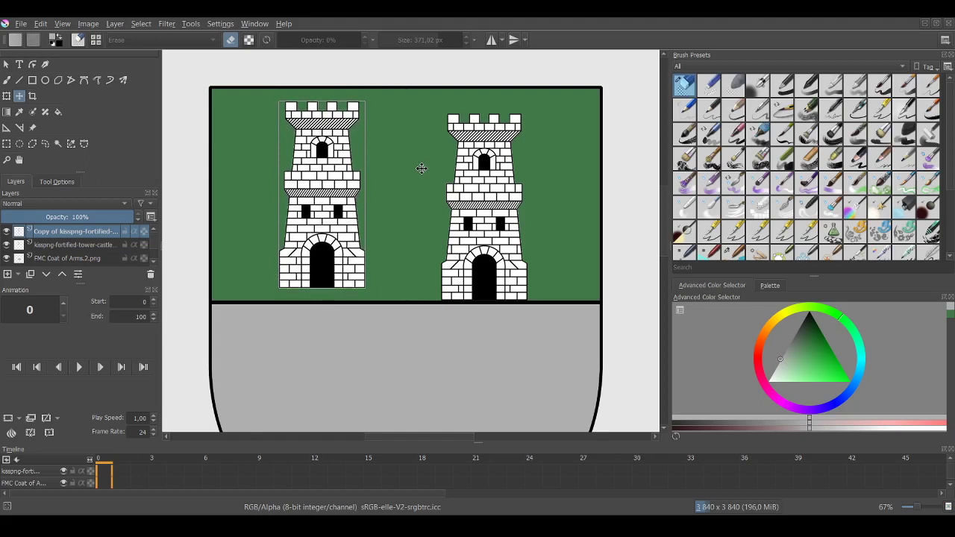
pyautogui.press('Up')
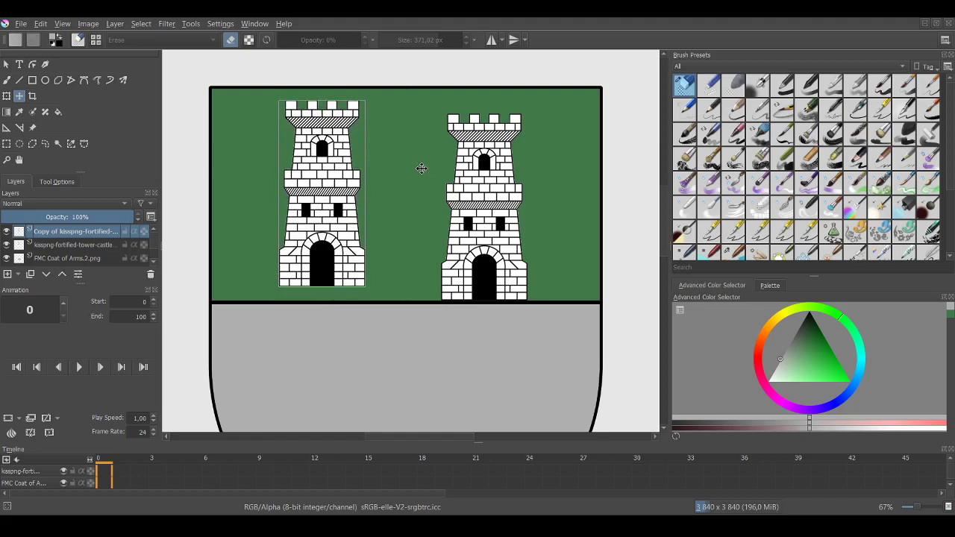
pyautogui.press('Up')
pyautogui.press('Up')
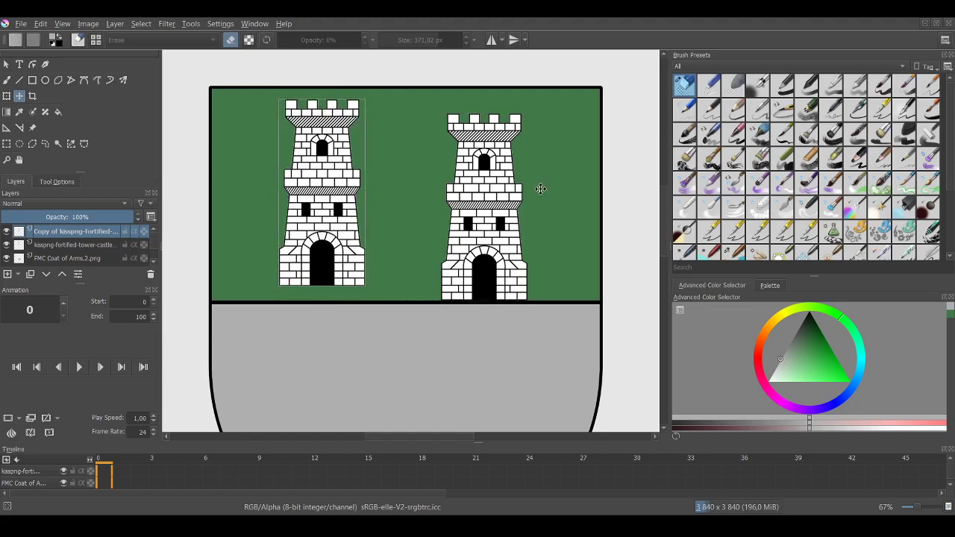
pyautogui.press('Down')
pyautogui.press('Down')
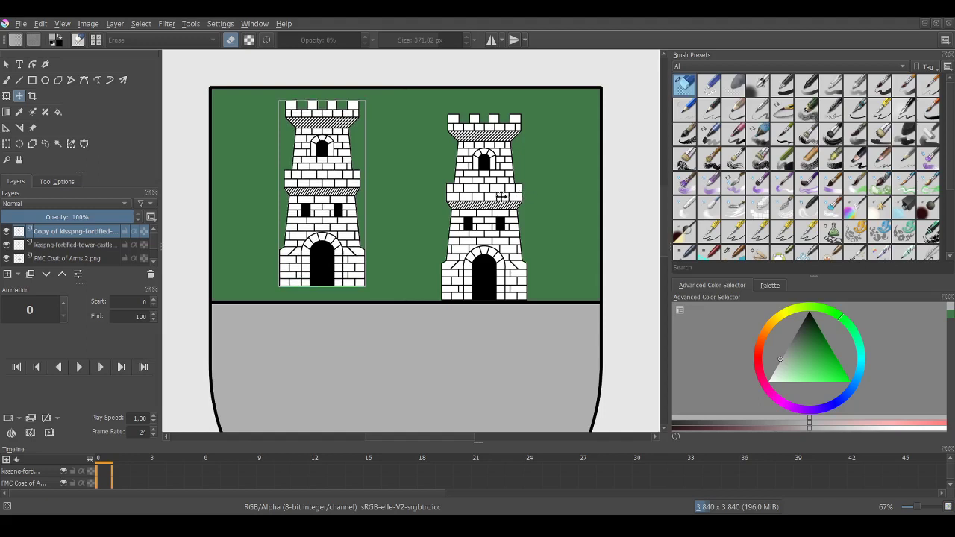
pyautogui.moveTo(487, 179); pyautogui.dragTo(489, 167)
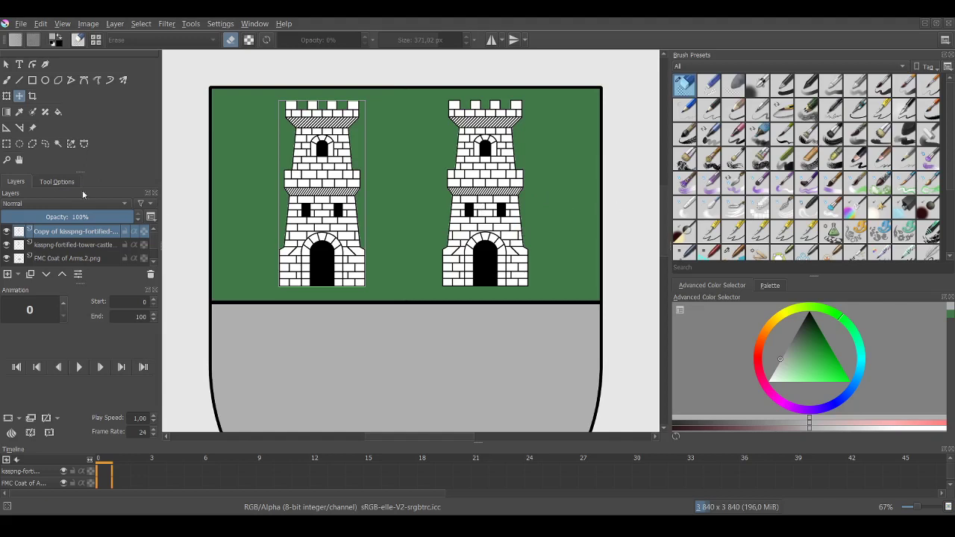
# Examine the placement and spacing of the two towers within the whole shield.
pyautogui.click(20, 159)
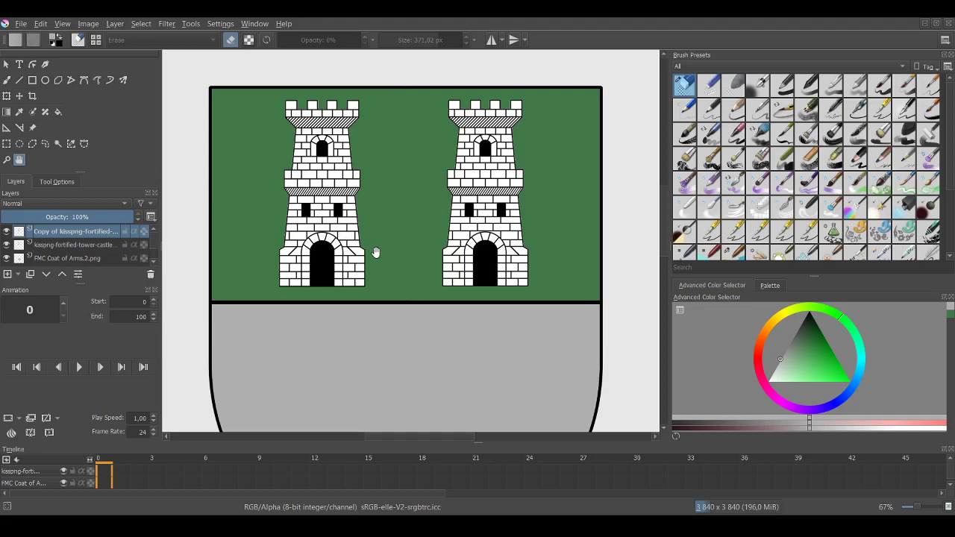
pyautogui.scroll(-1, 490, 299)
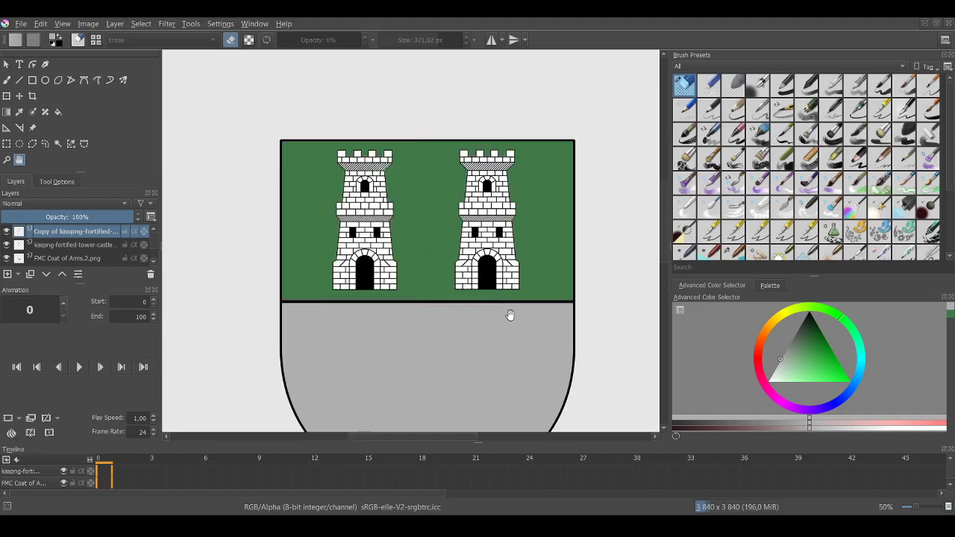
pyautogui.scroll(-1, 264, 188)
pyautogui.scroll(1, 363, 348)
pyautogui.scroll(-2, 351, 272)
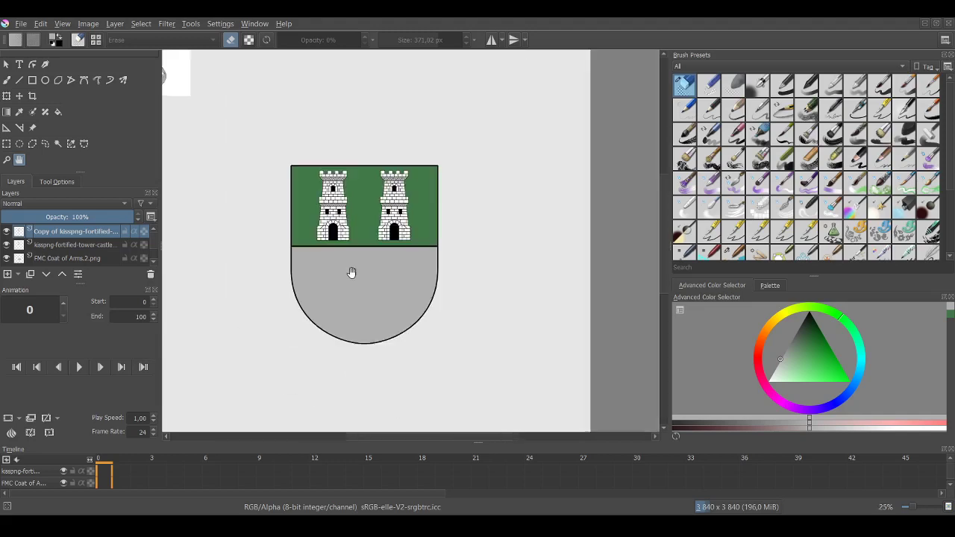
pyautogui.scroll(1, 350, 184)
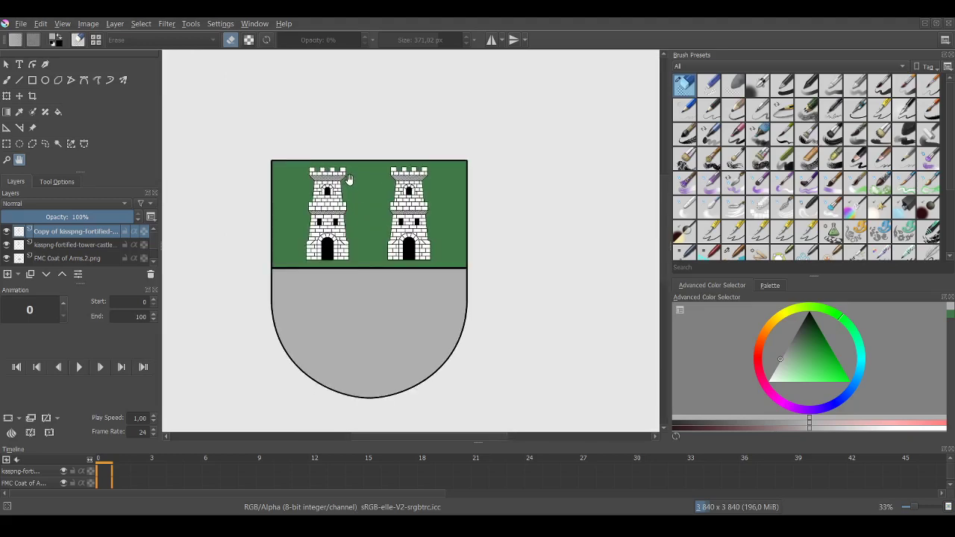
pyautogui.moveTo(349, 179); pyautogui.dragTo(331, 181)
pyautogui.moveTo(452, 191); pyautogui.dragTo(496, 186)
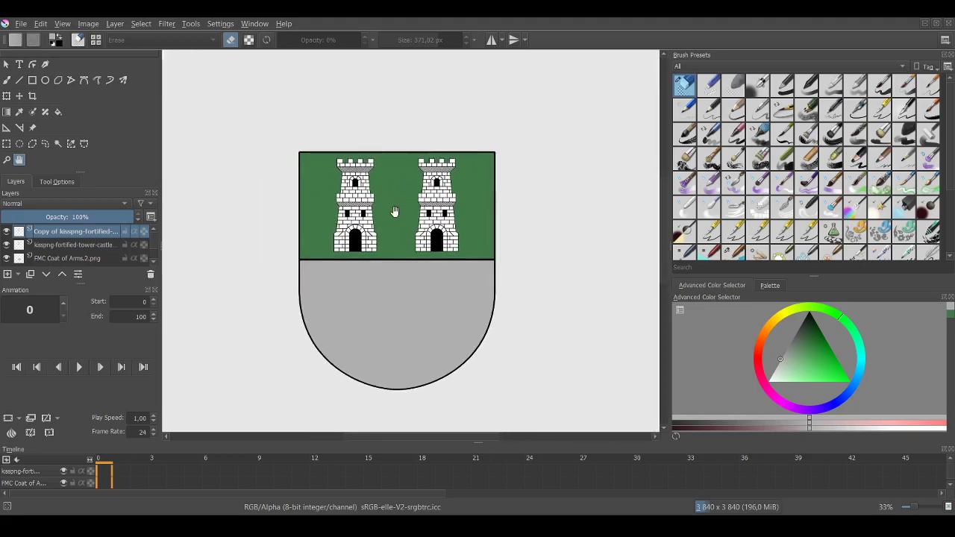
pyautogui.scroll(2, 394, 212)
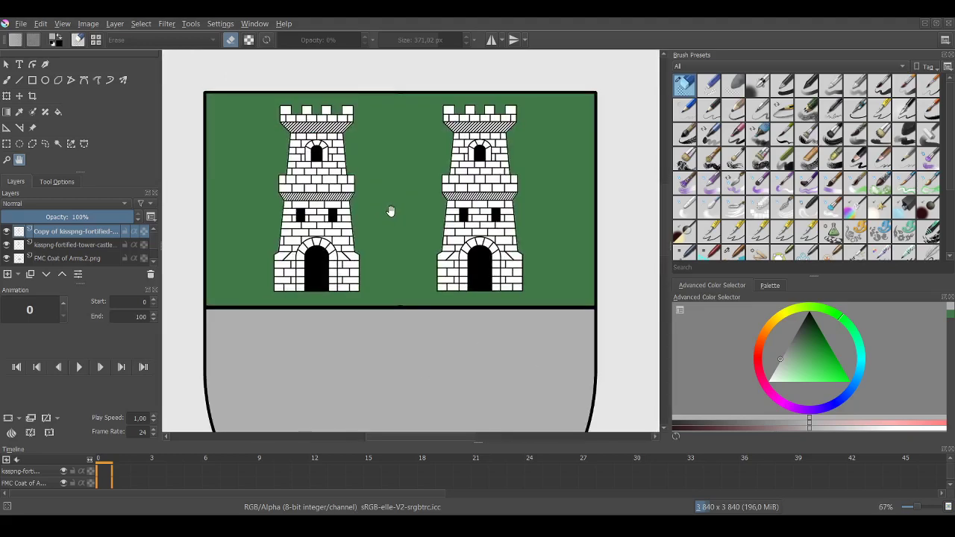
# Shift the right tower slightly outward so both towers stand equally far from the shield's side edges.
pyautogui.click(19, 95)
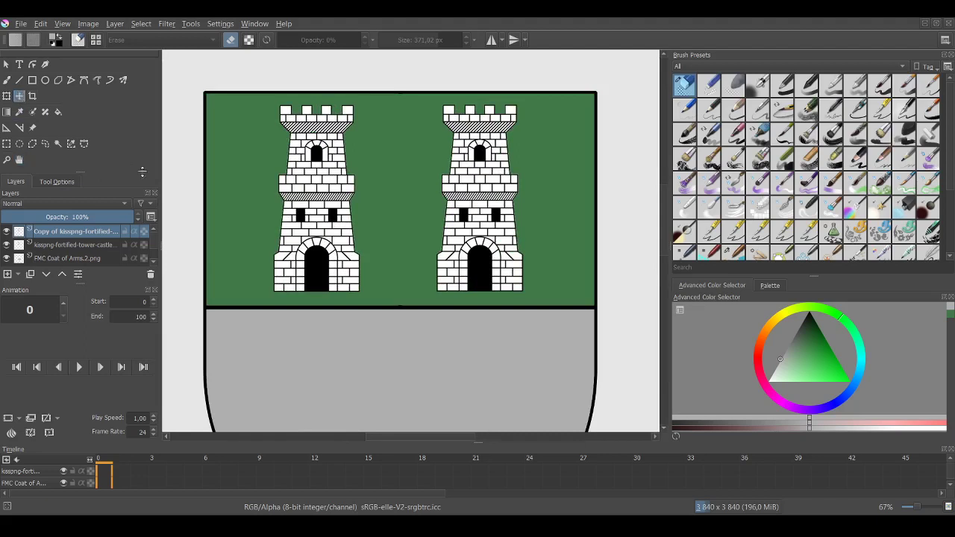
pyautogui.click(307, 185)
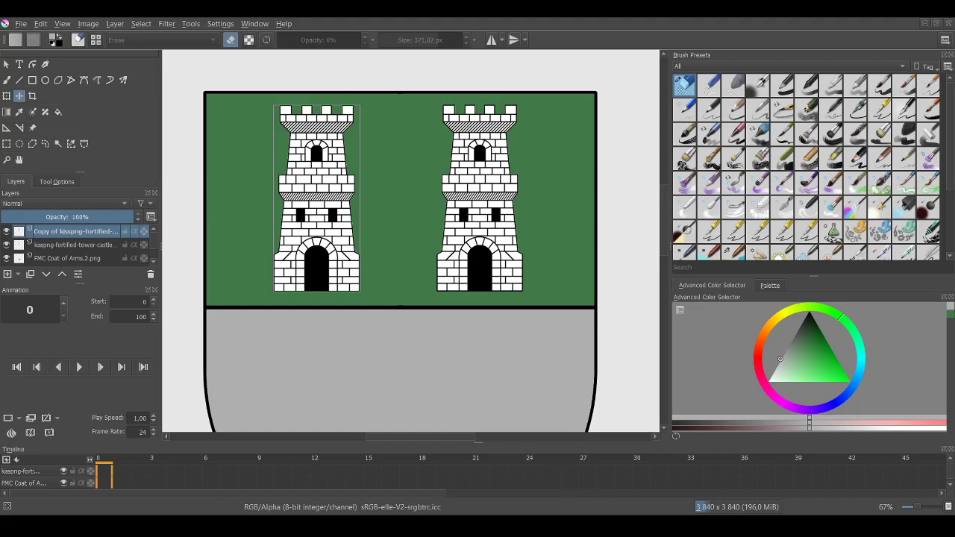
pyautogui.click(74, 245)
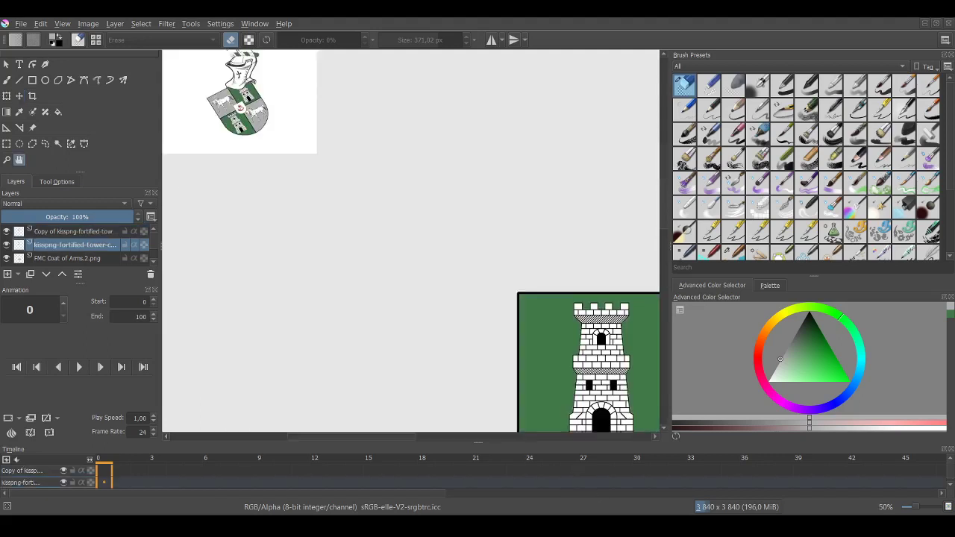
# Examine the reference coat of arms in the canvas corner and compare its towers with those on the new shield.
pyautogui.moveTo(426, 230); pyautogui.dragTo(525, 302)
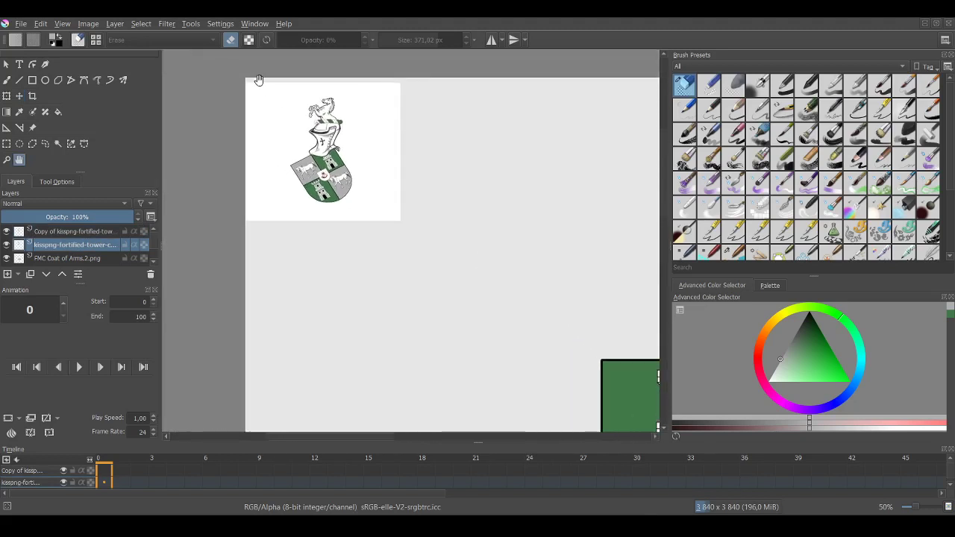
pyautogui.scroll(1, 258, 81)
pyautogui.scroll(2, 385, 218)
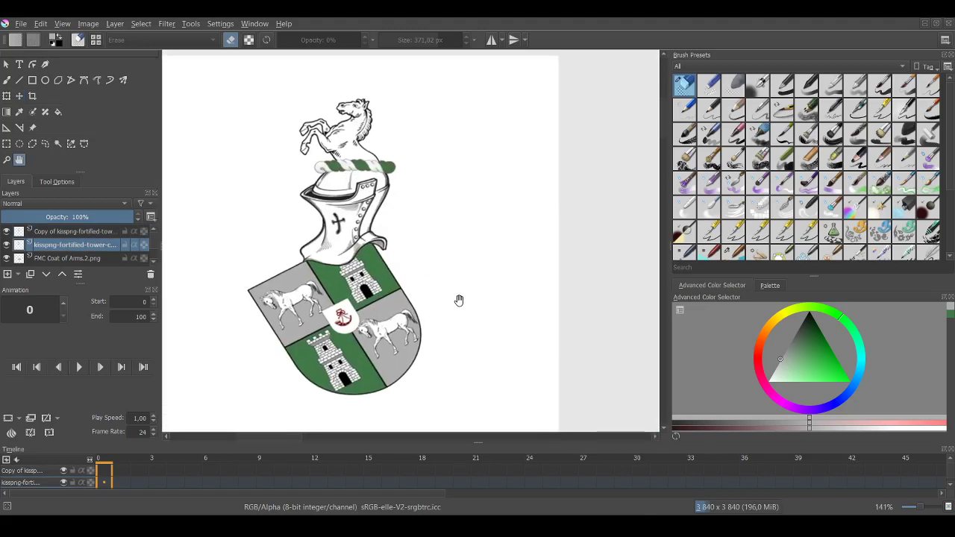
pyautogui.moveTo(459, 300); pyautogui.dragTo(428, 246)
pyautogui.scroll(-5, 503, 294)
pyautogui.moveTo(503, 294); pyautogui.dragTo(412, 162)
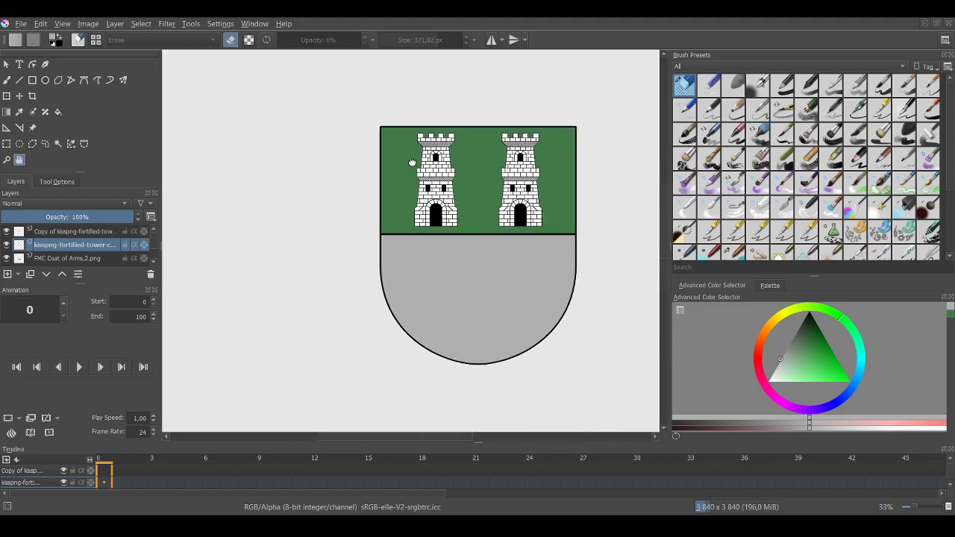
pyautogui.scroll(2, 490, 186)
pyautogui.moveTo(490, 186); pyautogui.dragTo(487, 237)
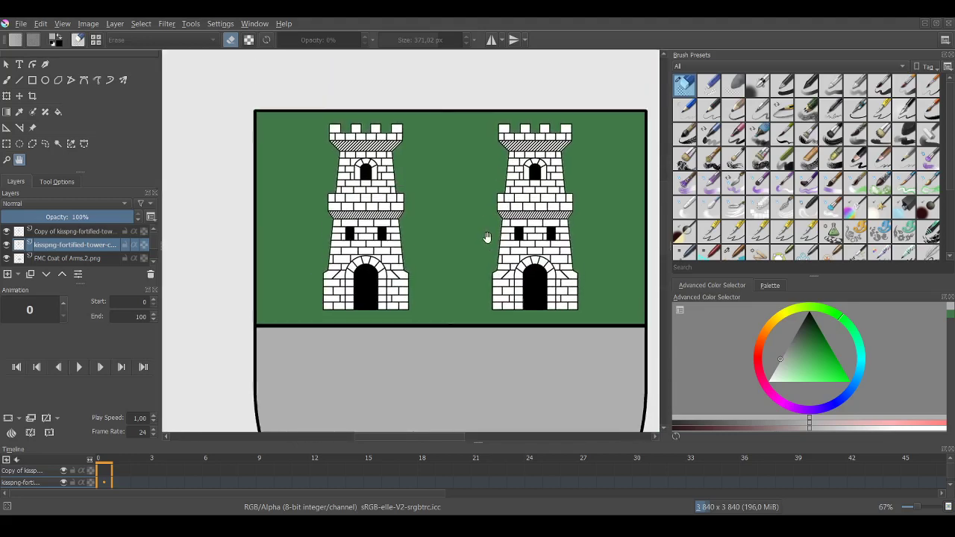
pyautogui.scroll(1, 468, 211)
pyautogui.scroll(-2, 429, 198)
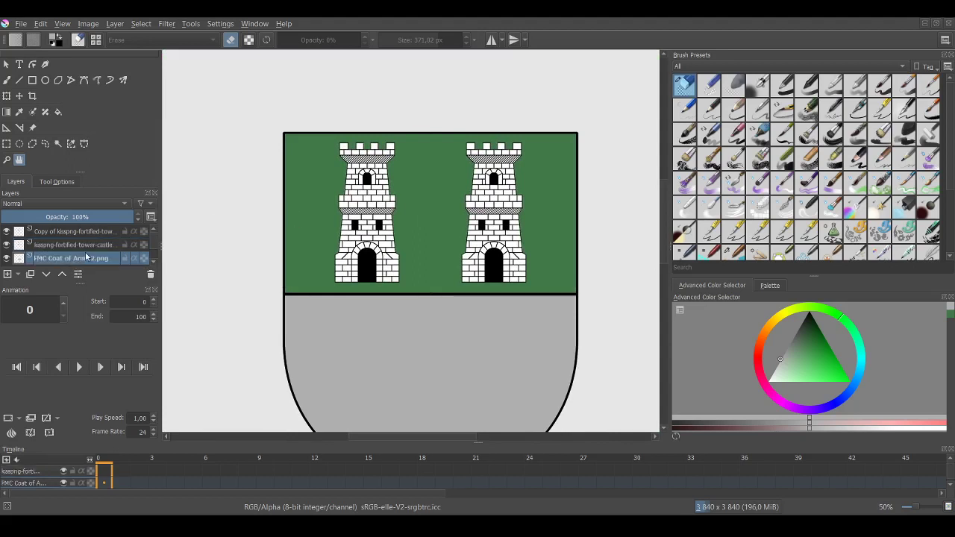
# Move the FMC Coat of Arms.2.png layer directly below Layer 1 in the layer stack and lock it.
pyautogui.scroll(-1, 82, 252)
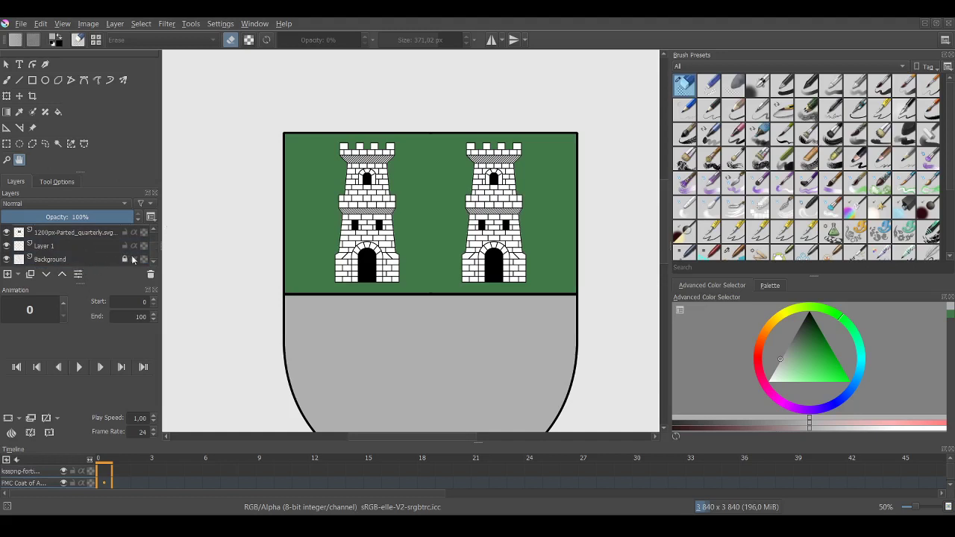
pyautogui.scroll(1, 153, 256)
pyautogui.moveTo(96, 234); pyautogui.dragTo(88, 253)
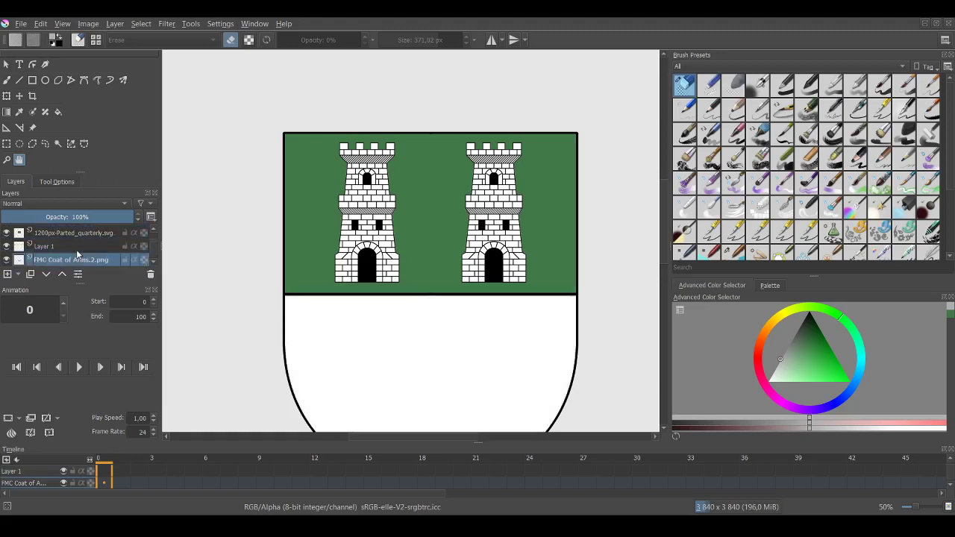
pyautogui.scroll(-5, 277, 249)
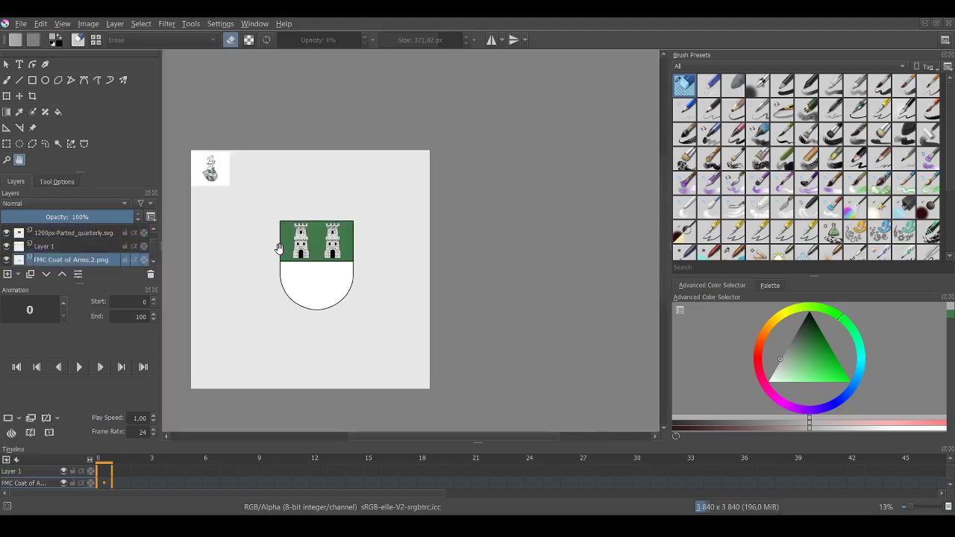
pyautogui.scroll(-1, 401, 253)
pyautogui.scroll(1, 351, 259)
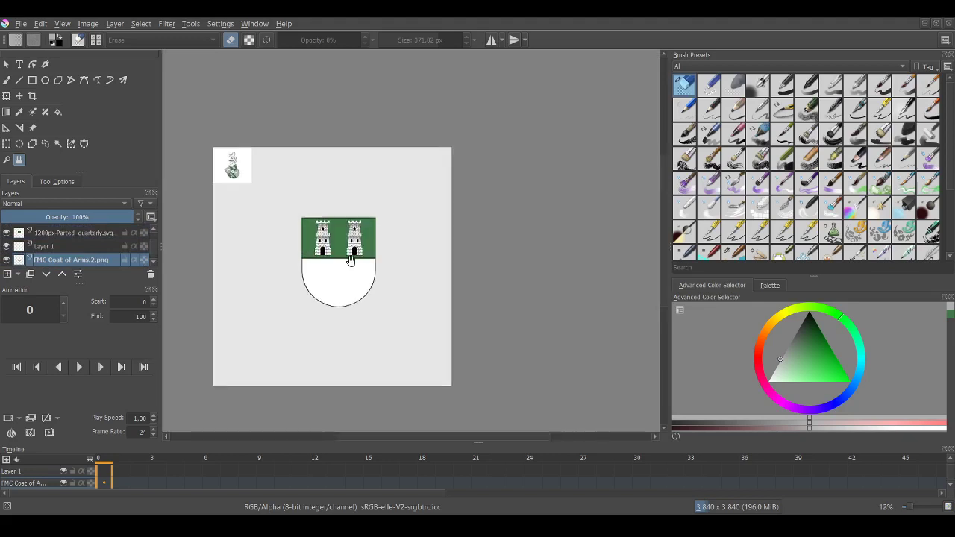
pyautogui.scroll(1, 350, 260)
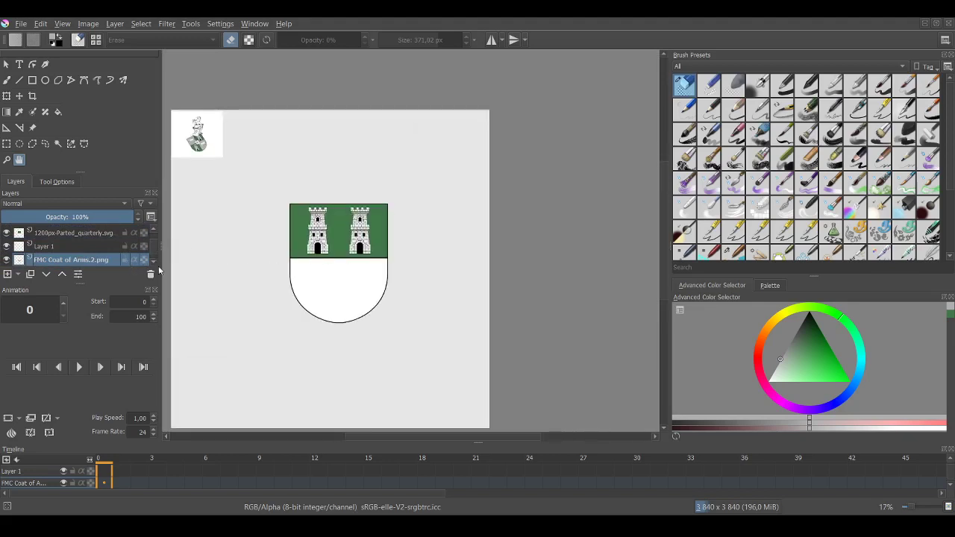
pyautogui.scroll(1, 95, 248)
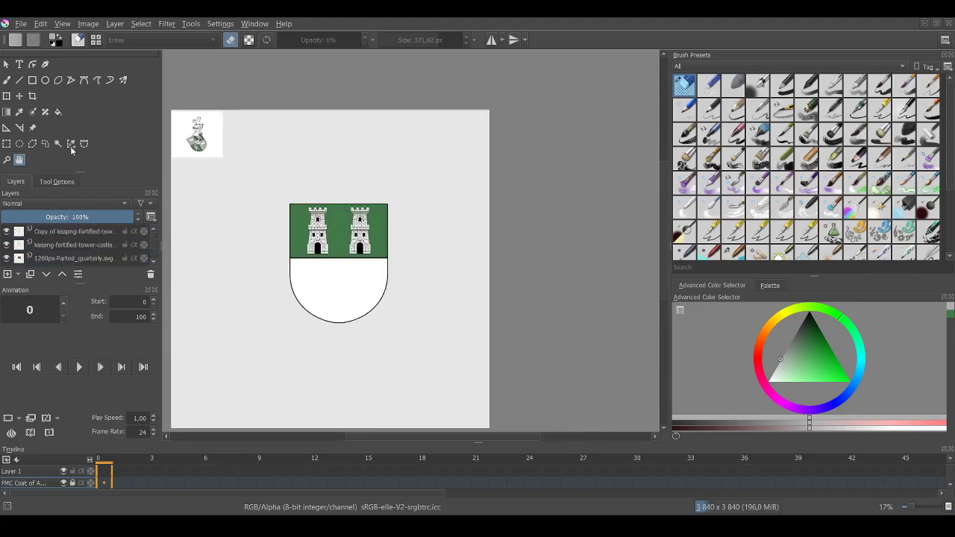
# Fill the shield's white lower half with grey on the 1200px-Parted_quarterly layer, using the Fill tool with the Pixel Art Fill preset.
pyautogui.click(57, 111)
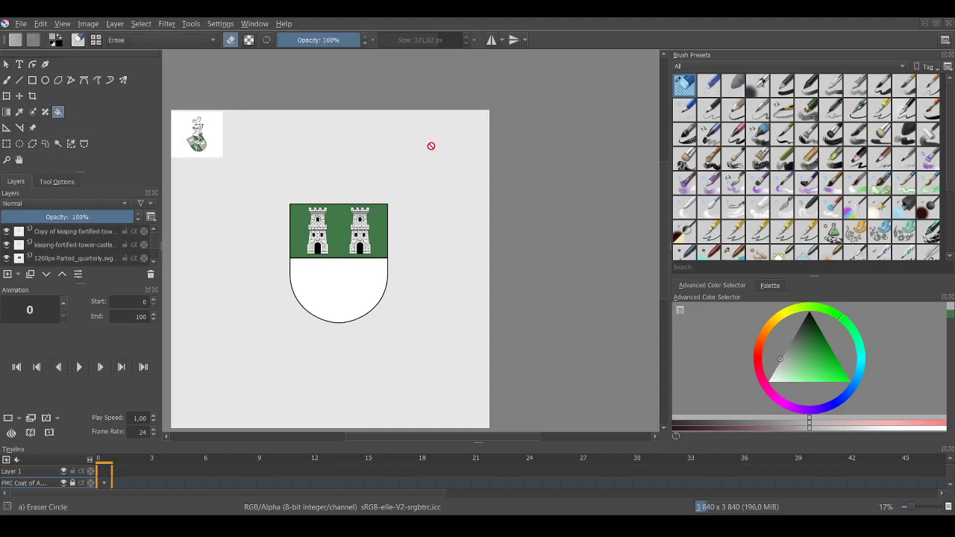
pyautogui.click(741, 252)
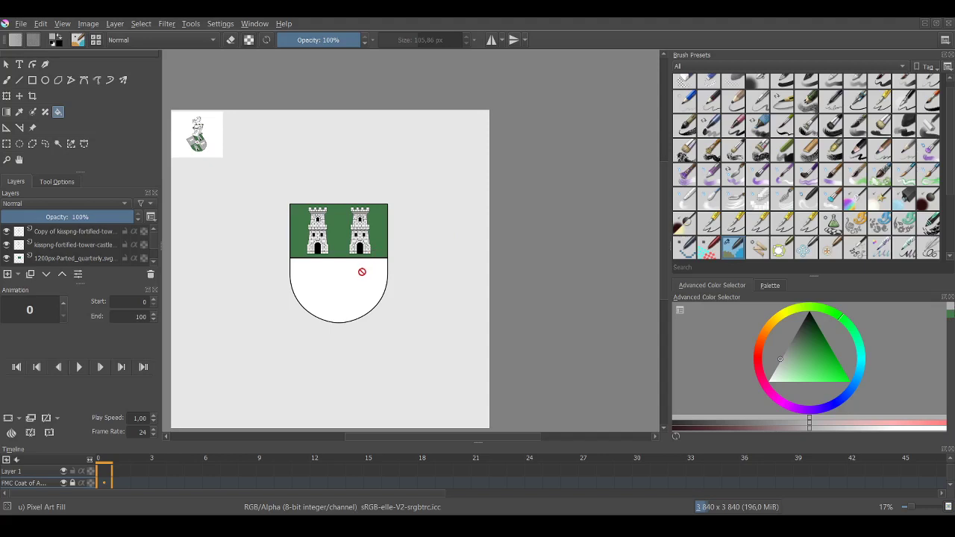
pyautogui.click(77, 256)
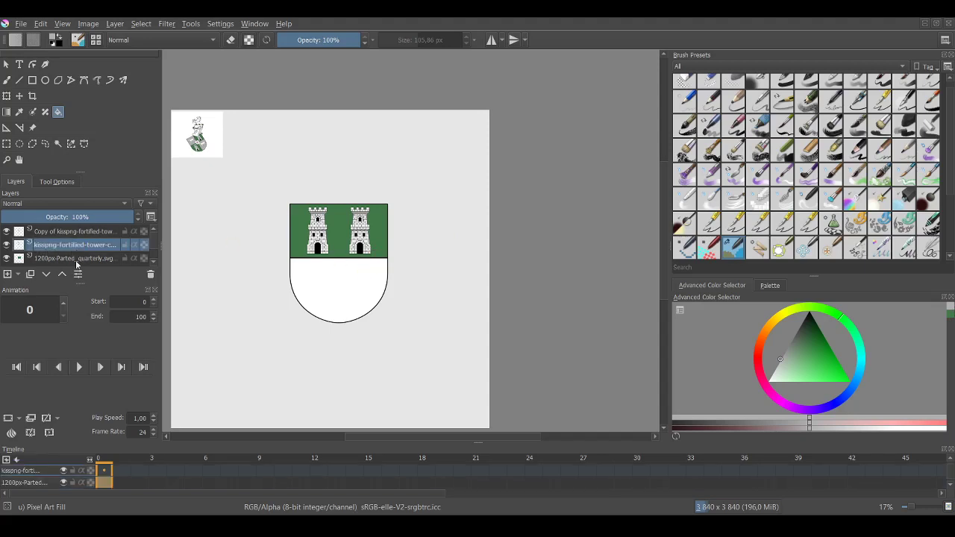
pyautogui.click(324, 288)
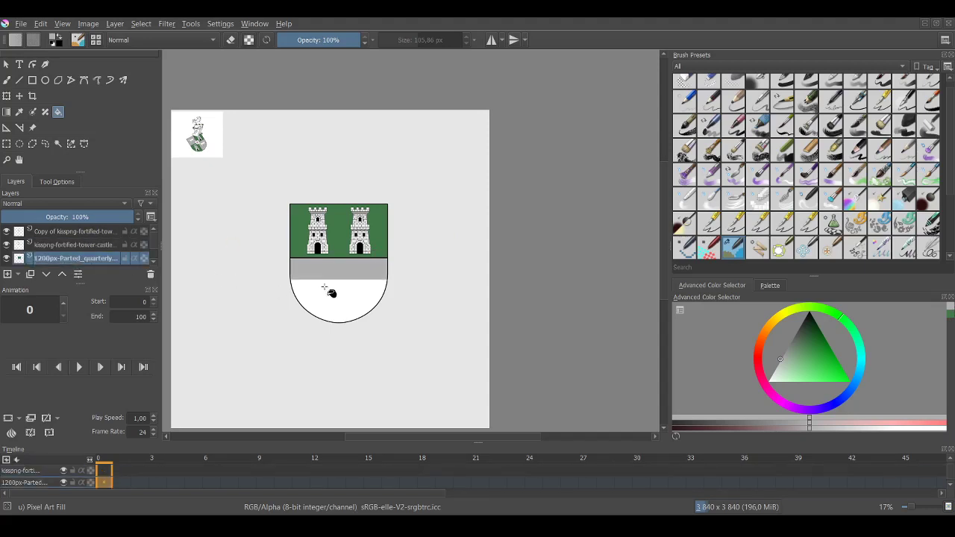
# Merge both fortified tower layers down into the 1200px-Parted_quarterly shield layer.
pyautogui.click(61, 245)
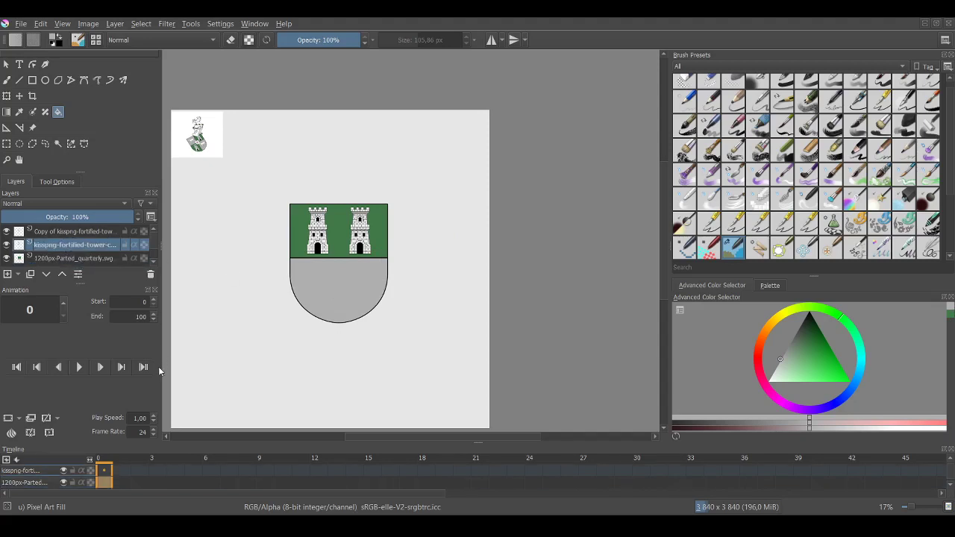
pyautogui.scroll(-1, 62, 234)
pyautogui.click(62, 236)
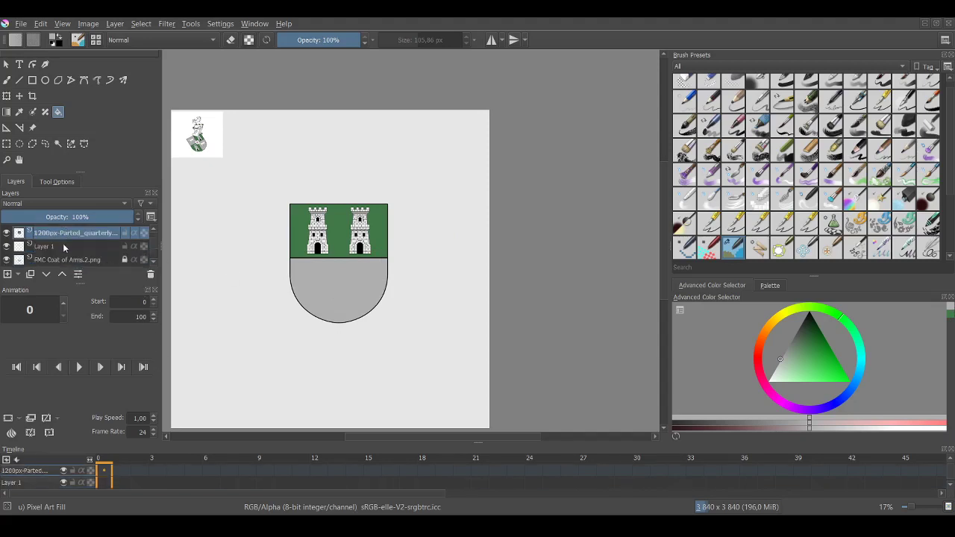
pyautogui.scroll(1, 64, 248)
pyautogui.click(64, 233)
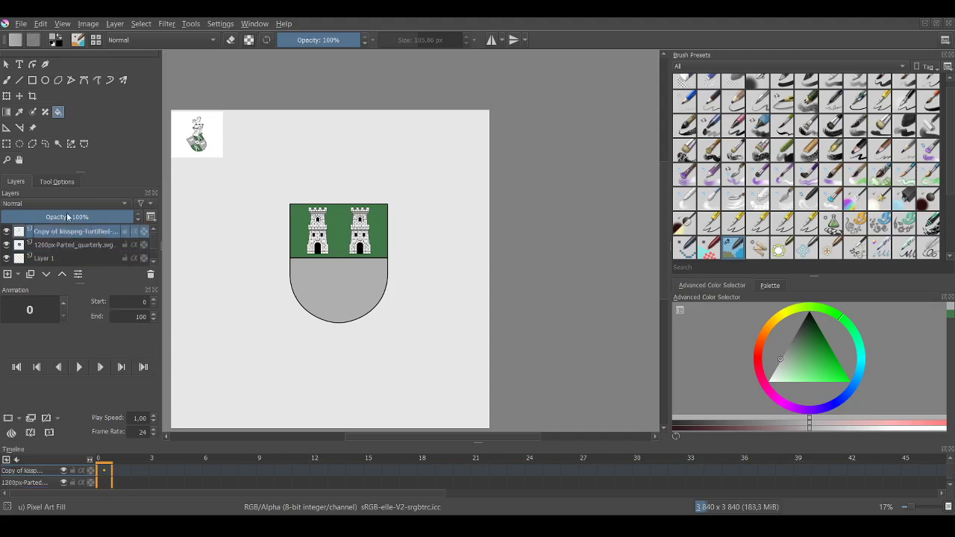
pyautogui.hotkey('ctrl', 'e')
# Move the merged shield up and clear of the stray grey shape beneath it.
pyautogui.press('t')
pyautogui.moveTo(358, 257); pyautogui.dragTo(358, 271)
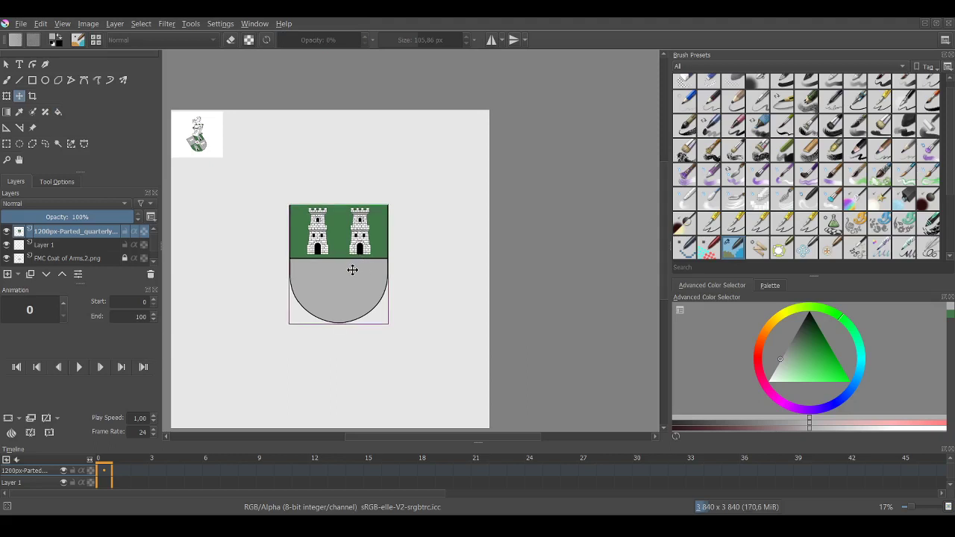
pyautogui.hotkey('ctrl', 'z')
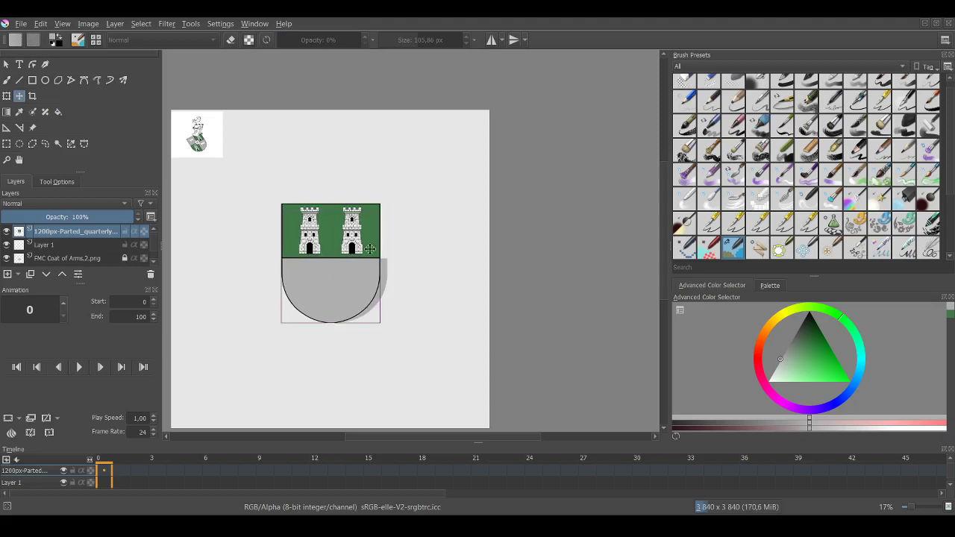
pyautogui.moveTo(335, 185); pyautogui.dragTo(373, 135)
# Erase the stray grey half-shield from the FMC Coat of Arms.2.png layer with the Eraser Circle brush, unlocking the layer first and relocking it.
pyautogui.scroll(3, 302, 297)
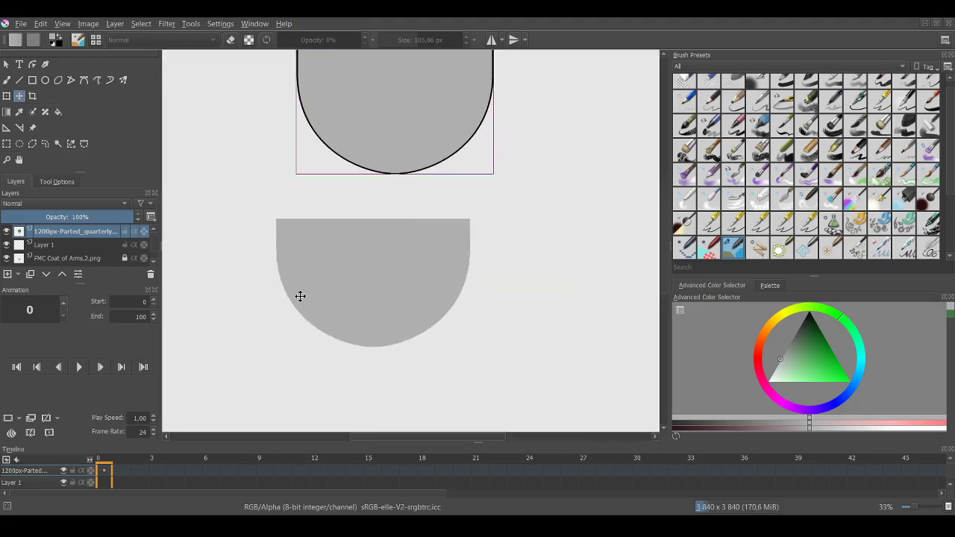
pyautogui.scroll(1, 720, 153)
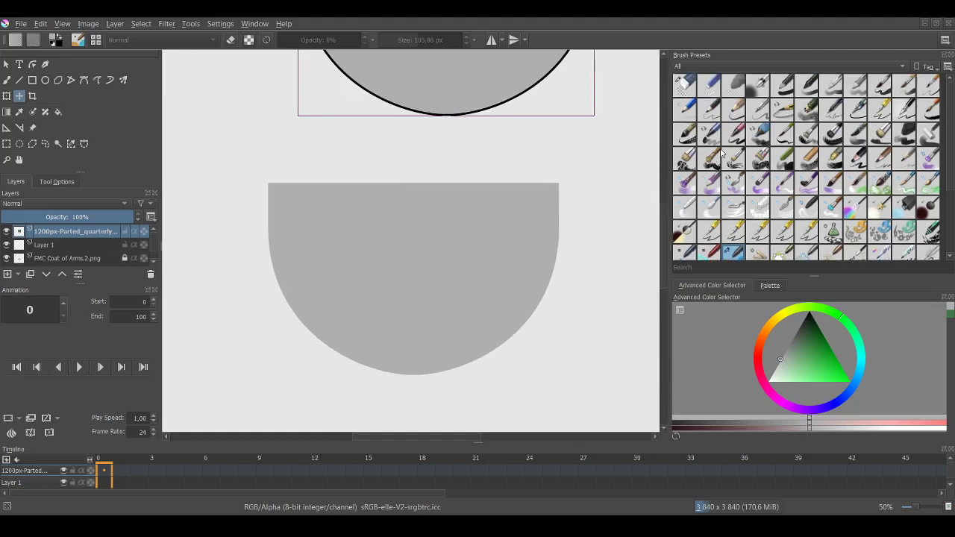
pyautogui.click(686, 85)
pyautogui.scroll(-1, 52, 245)
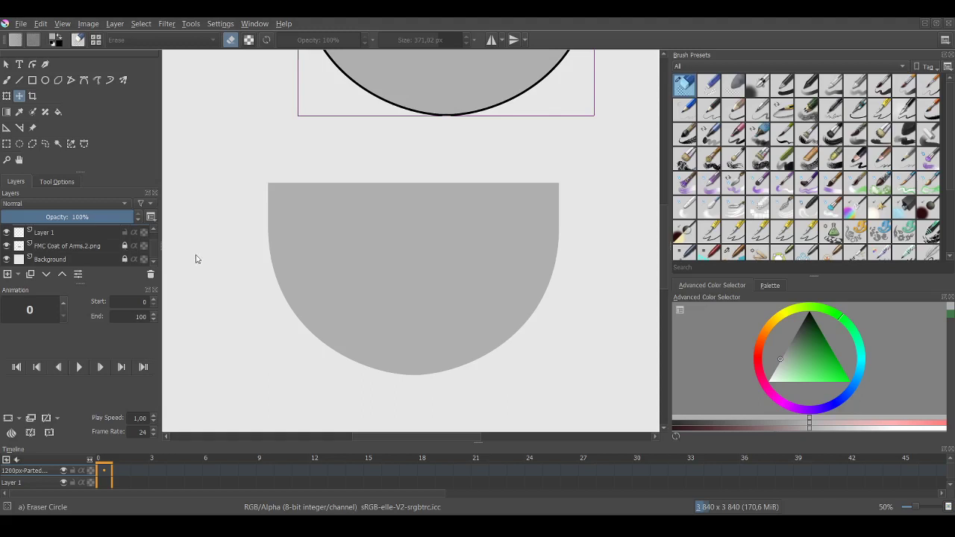
pyautogui.click(7, 79)
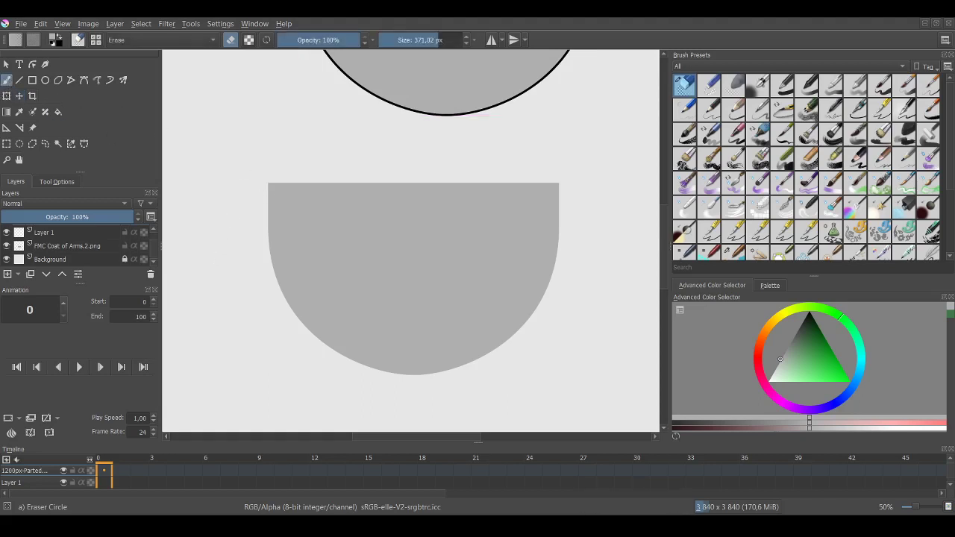
pyautogui.click(58, 248)
pyautogui.moveTo(266, 183)
pyautogui.mouseDown()
pyautogui.moveTo(295, 231)
pyautogui.moveTo(281, 239)
pyautogui.moveTo(347, 229)
pyautogui.moveTo(410, 204)
pyautogui.moveTo(562, 209)
pyautogui.moveTo(508, 303)
pyautogui.moveTo(480, 316)
pyautogui.moveTo(456, 266)
pyautogui.moveTo(362, 289)
pyautogui.moveTo(287, 291)
pyautogui.moveTo(380, 344)
pyautogui.moveTo(439, 352)
pyautogui.mouseUp()
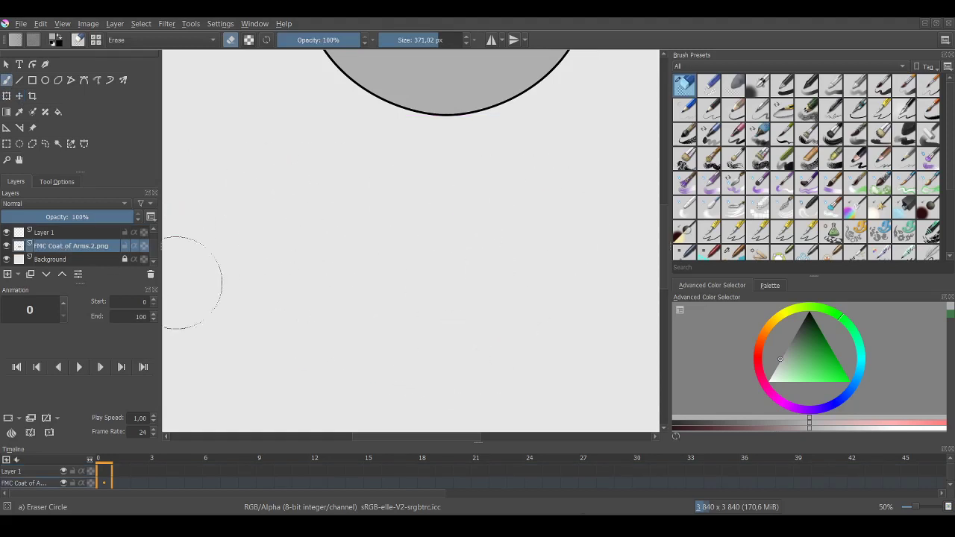
pyautogui.scroll(1, 111, 254)
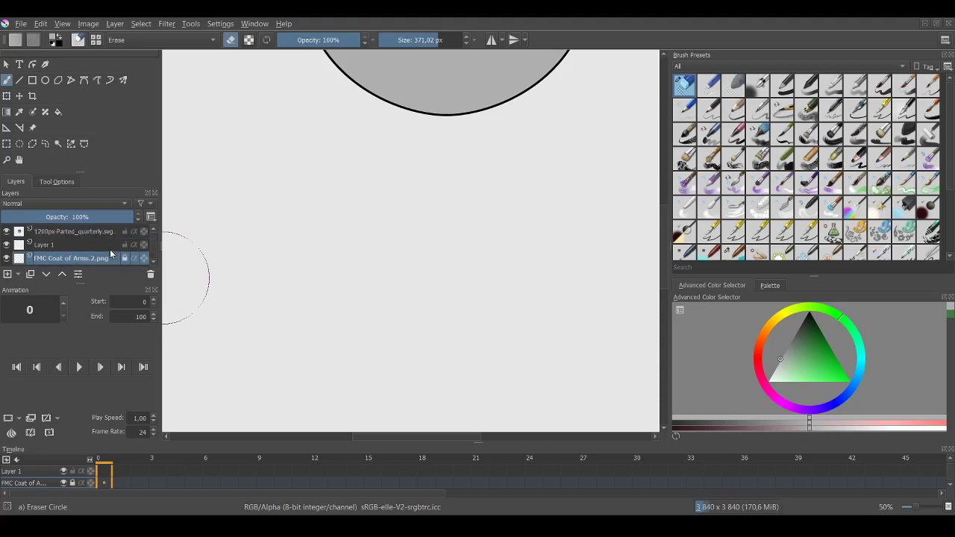
# Move the shield on the 1200px-Parted_quarterly layer back down to the middle of the canvas.
pyautogui.click(95, 232)
pyautogui.scroll(-3, 384, 265)
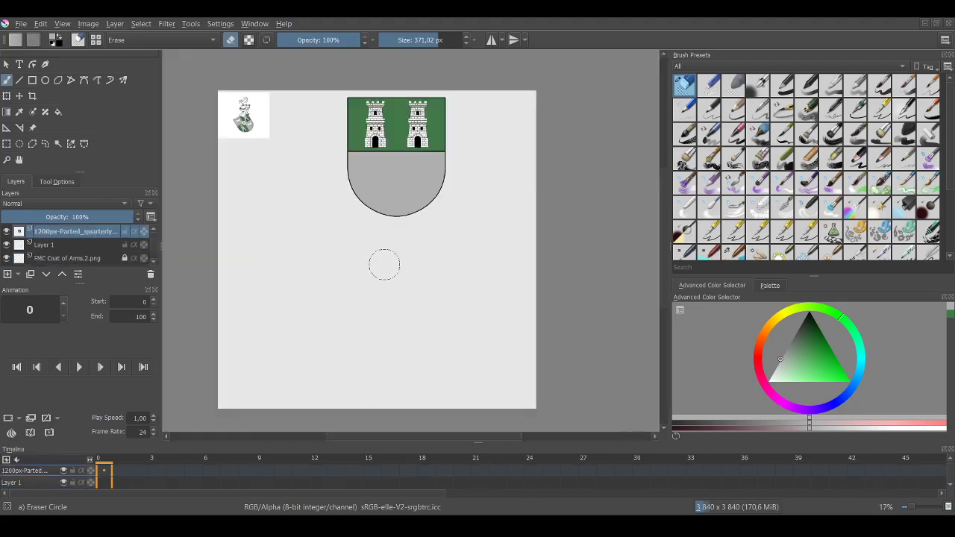
pyautogui.click(20, 96)
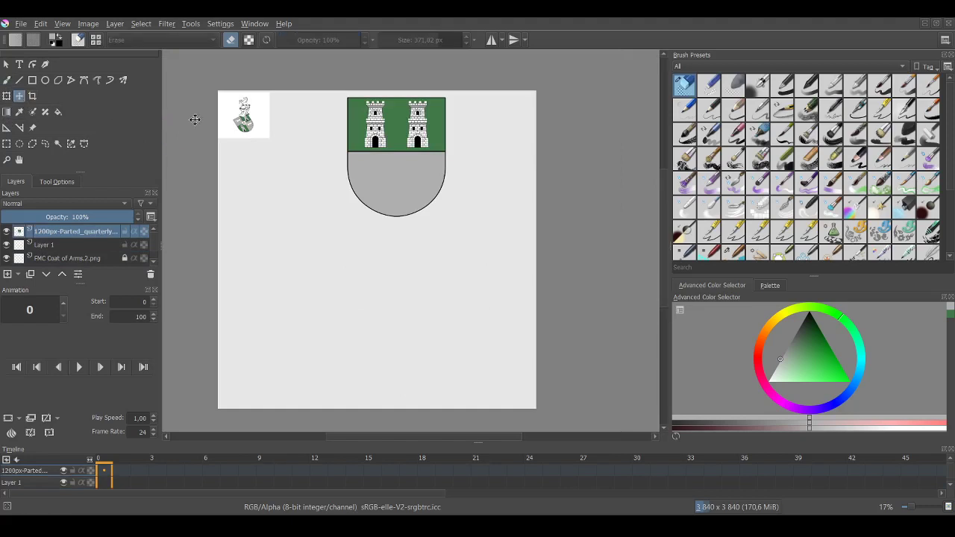
pyautogui.moveTo(372, 180); pyautogui.dragTo(379, 243)
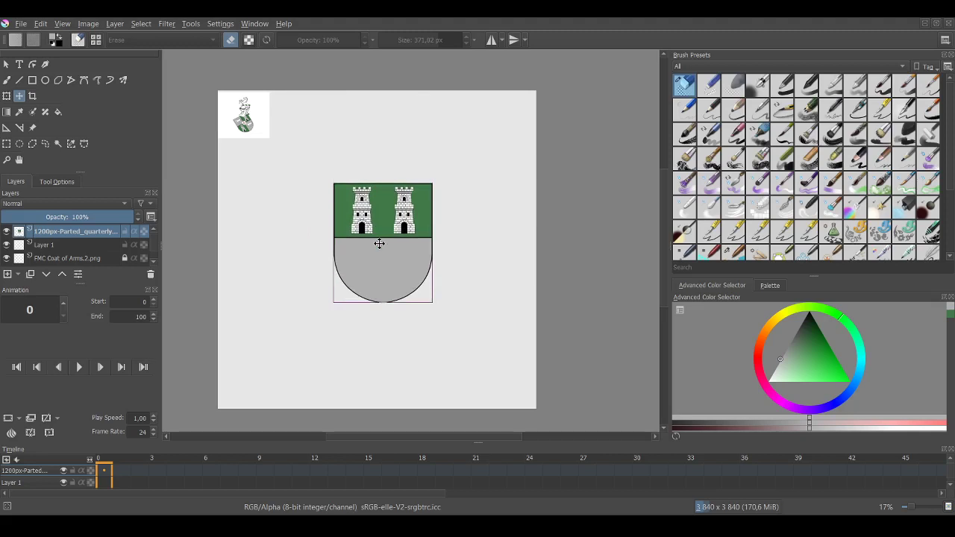
pyautogui.press('+')
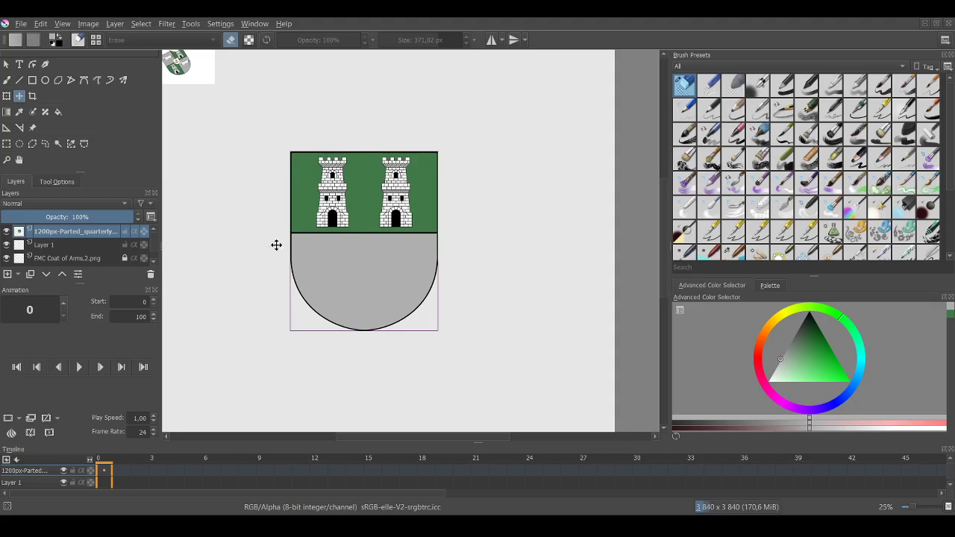
pyautogui.rightClick(525, 268)
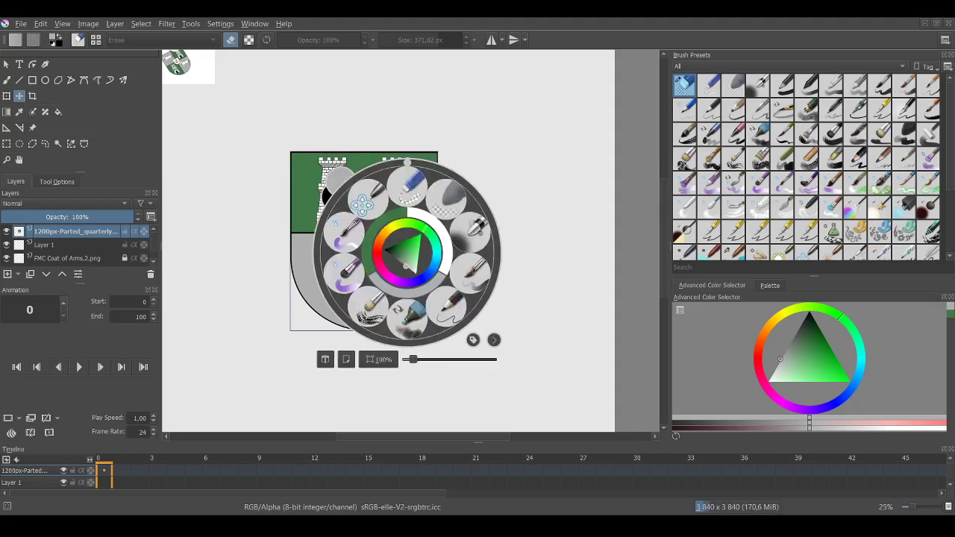
pyautogui.click(589, 370)
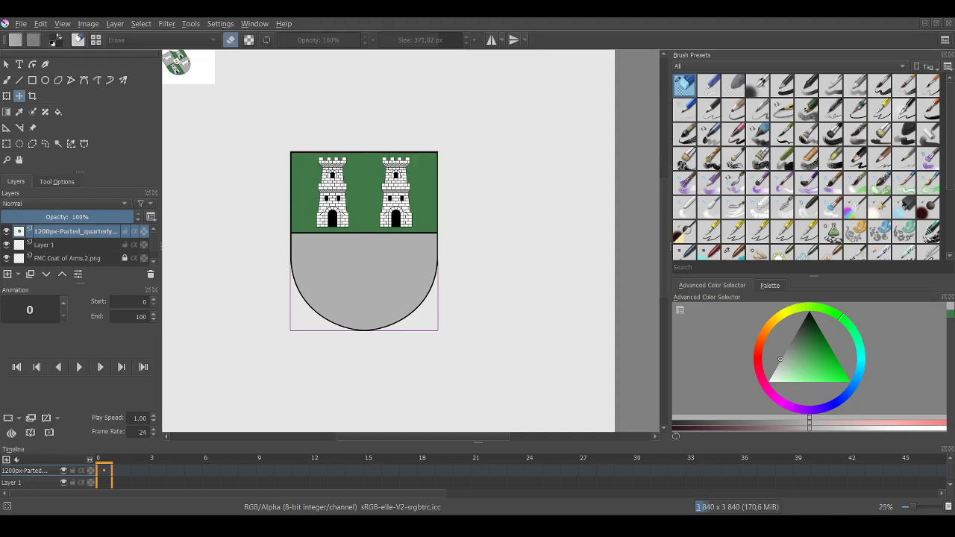
# Paste the yellow rearing horse image and place it centred on the shield's grey lower half.
pyautogui.hotkey('ctrl', 'v')
pyautogui.scroll(-2, 473, 250)
pyautogui.scroll(2, 448, 241)
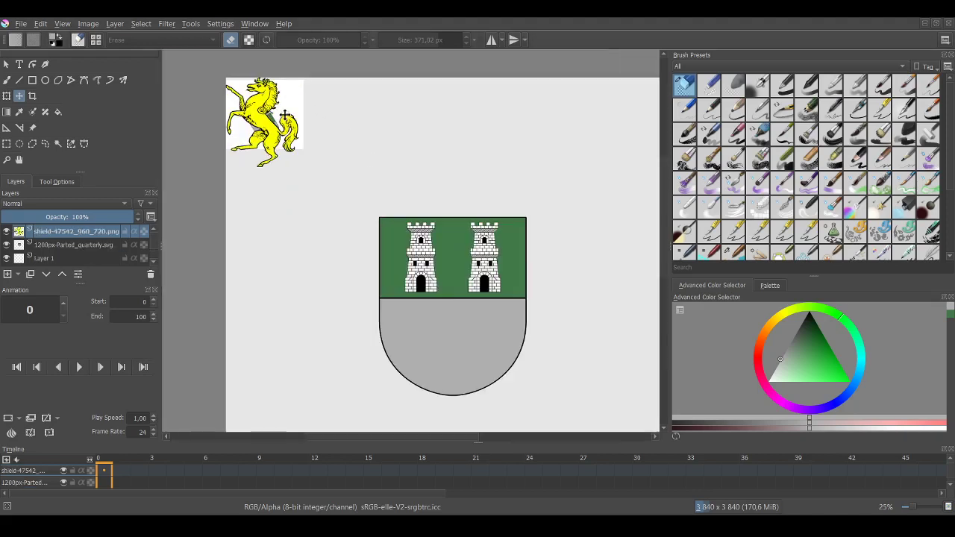
pyautogui.moveTo(262, 120); pyautogui.dragTo(456, 346)
pyautogui.scroll(2, 456, 346)
pyautogui.scroll(1, 454, 346)
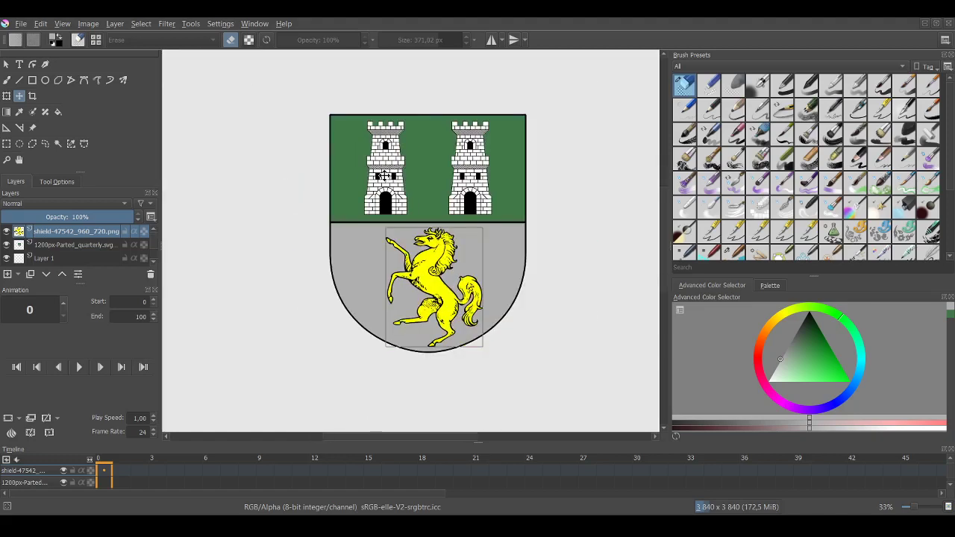
pyautogui.scroll(1, 520, 304)
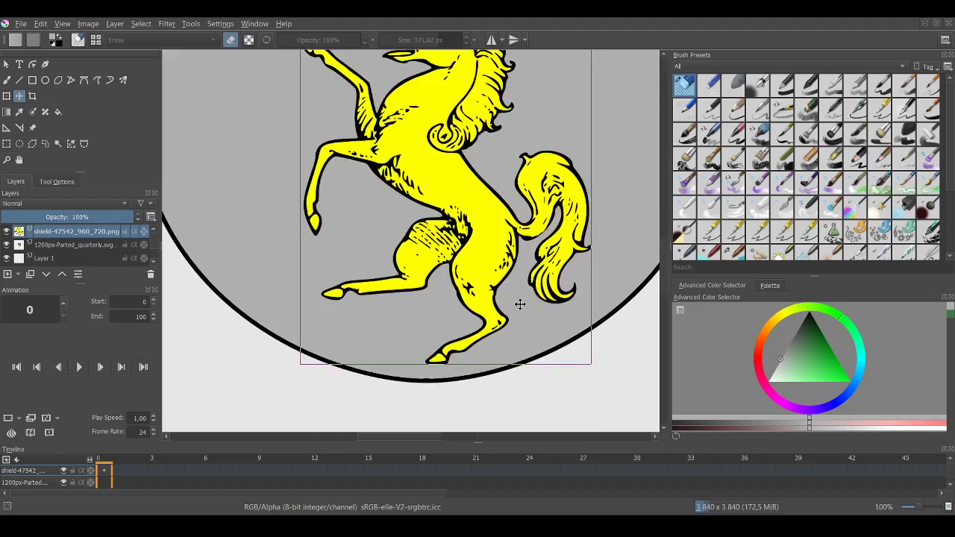
pyautogui.scroll(-1, 520, 304)
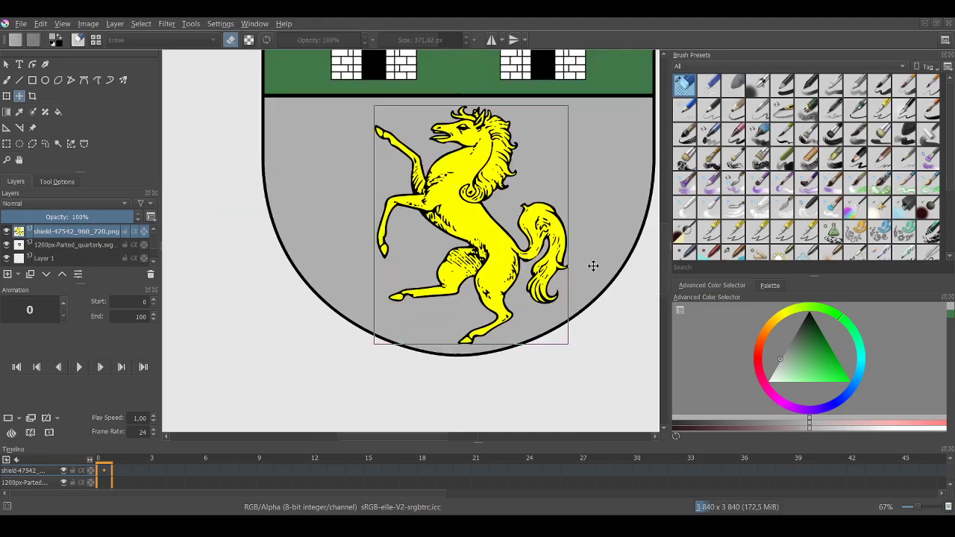
# Move the horse off the shield onto the empty canvas area to its left.
pyautogui.scroll(-2, 593, 266)
pyautogui.moveTo(550, 254); pyautogui.dragTo(348, 265)
pyautogui.scroll(2, 330, 256)
pyautogui.scroll(-1, 324, 259)
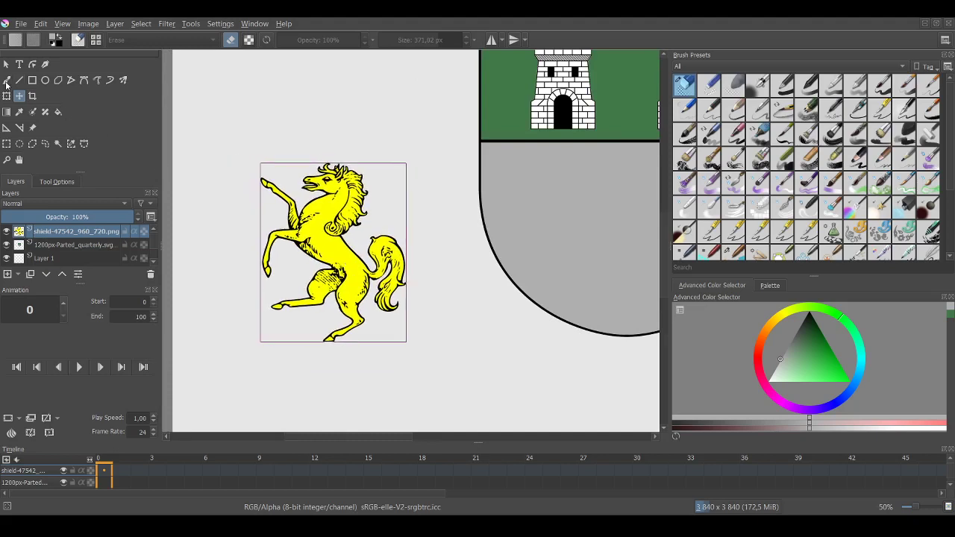
# Select the shield's green and clear the yellow from the horse's body, mane and tail using the Fill tool in eraser mode.
pyautogui.click(61, 114)
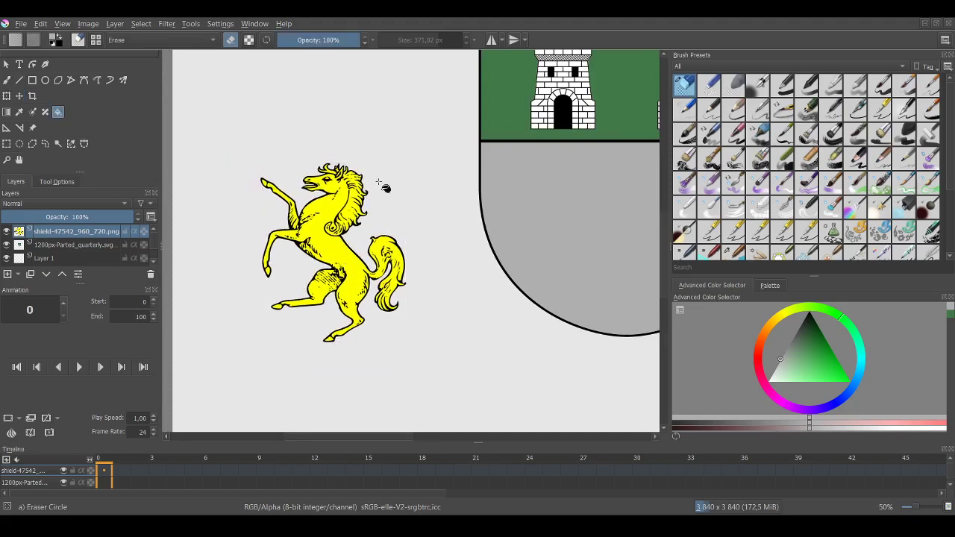
pyautogui.click(949, 317)
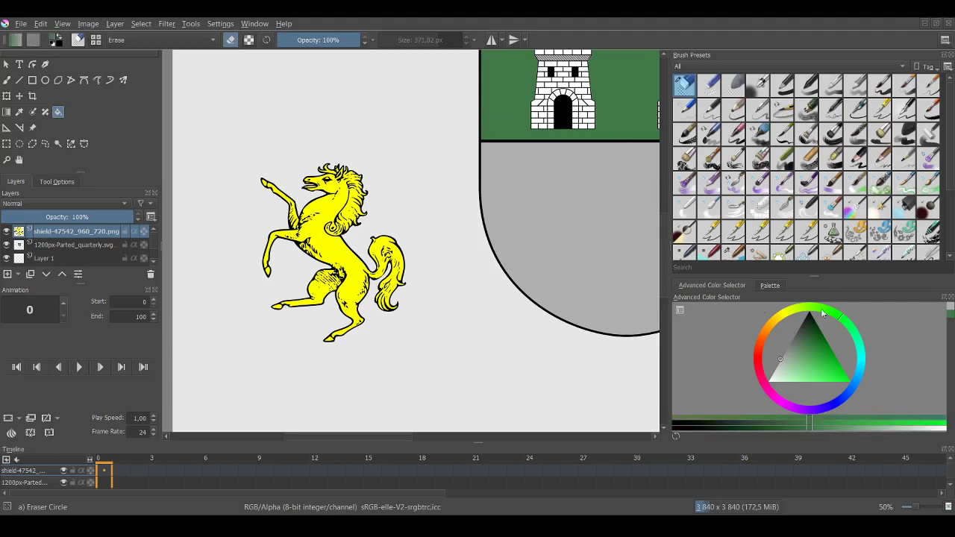
pyautogui.click(335, 255)
pyautogui.hotkey('ctrl', 'z')
pyautogui.click(348, 259)
pyautogui.hotkey('ctrl', 'z')
# Shift the horse slightly on the empty canvas to check that its cleared areas are transparent.
pyautogui.click(19, 96)
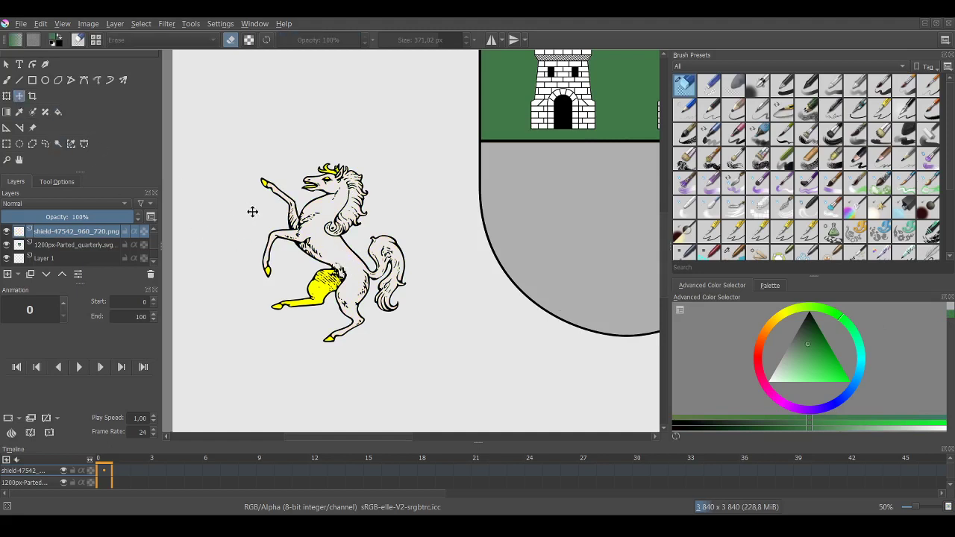
pyautogui.moveTo(335, 263); pyautogui.dragTo(360, 304)
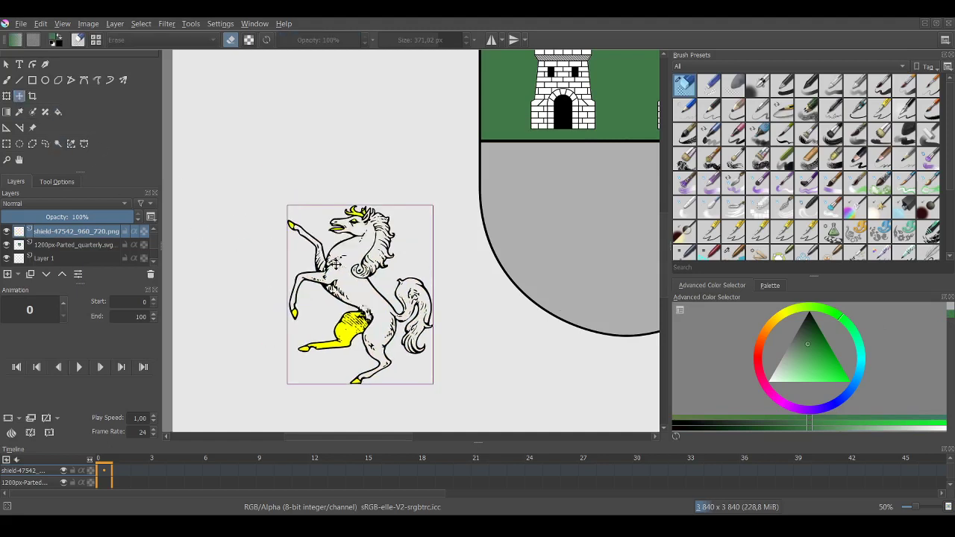
pyautogui.moveTo(322, 248); pyautogui.dragTo(317, 242)
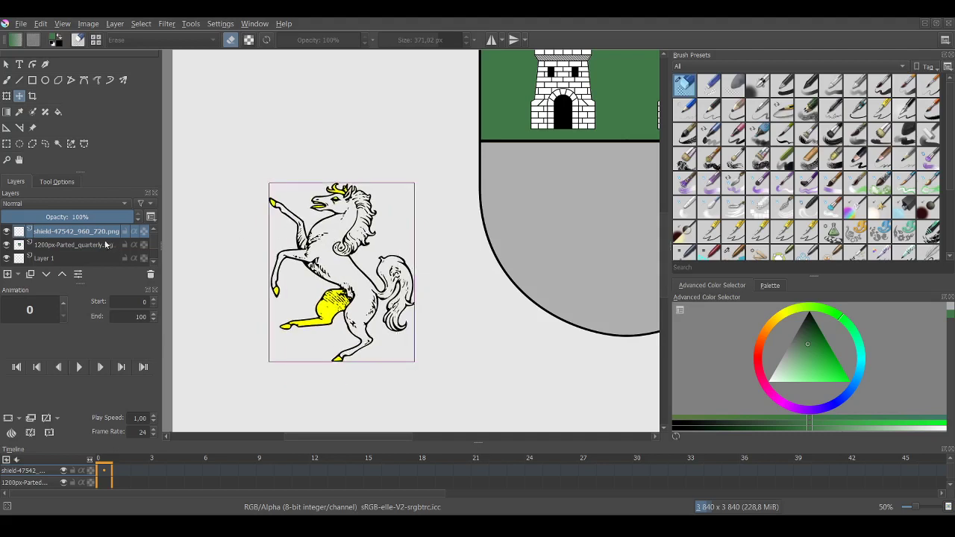
# Clear the yellow from the horse's bent hind leg and its hooves with the Fill tool in eraser mode.
pyautogui.click(57, 111)
pyautogui.scroll(2, 333, 321)
pyautogui.moveTo(334, 321)
pyautogui.mouseDown()
pyautogui.moveTo(342, 289)
pyautogui.moveTo(353, 325)
pyautogui.mouseUp()
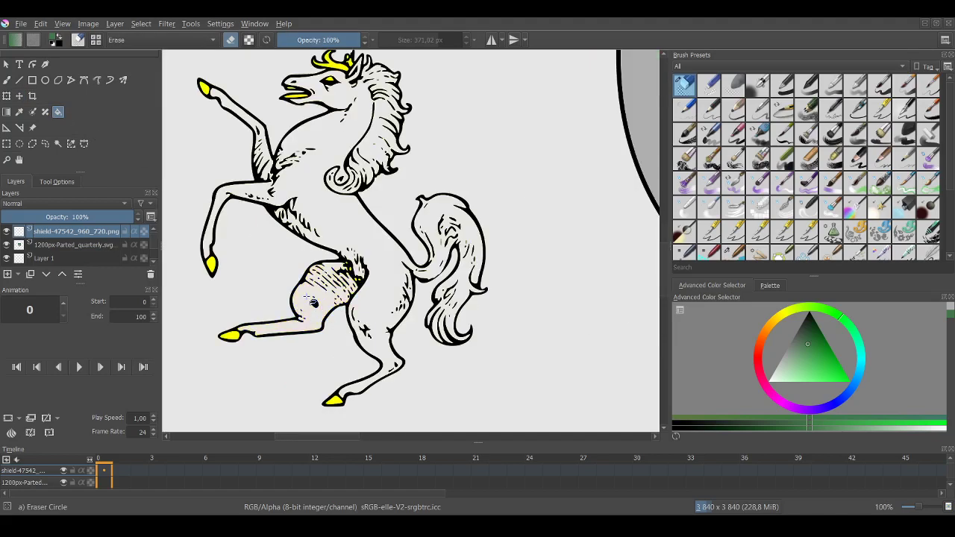
pyautogui.moveTo(214, 274); pyautogui.dragTo(212, 263)
pyautogui.scroll(-1, 351, 340)
pyautogui.scroll(2, 251, 162)
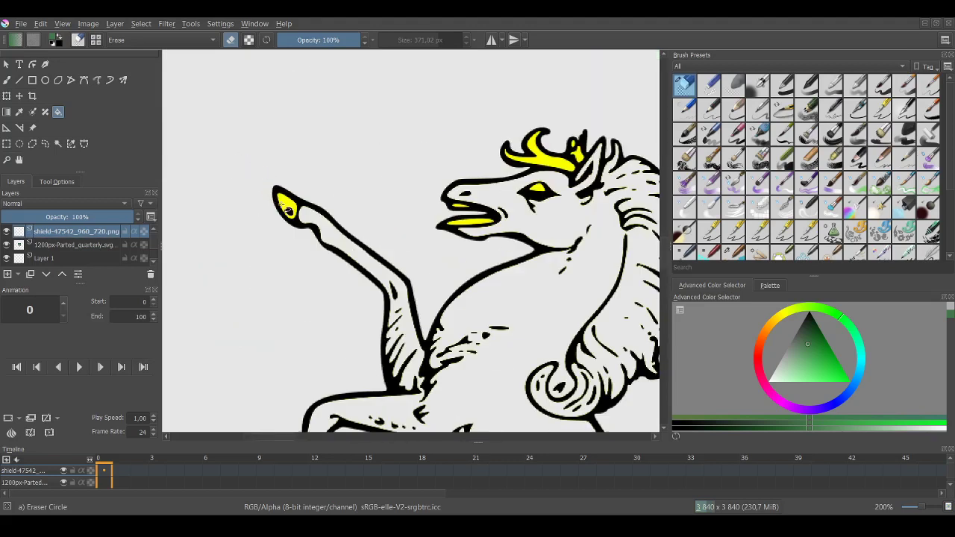
pyautogui.scroll(1, 527, 186)
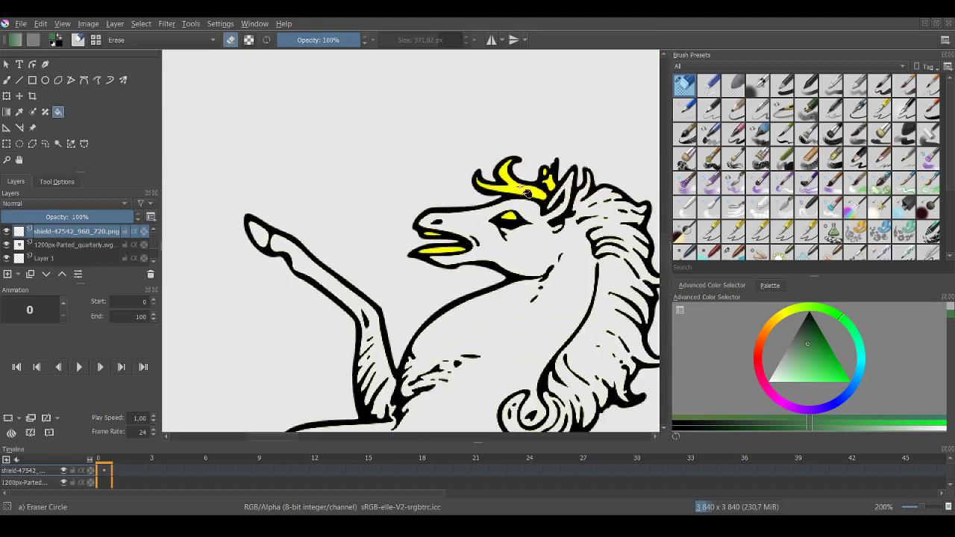
# Clear the yellow from the horse's forelock, ear gaps, eye and mouth with the Fill tool in eraser mode.
pyautogui.moveTo(528, 193); pyautogui.dragTo(547, 215)
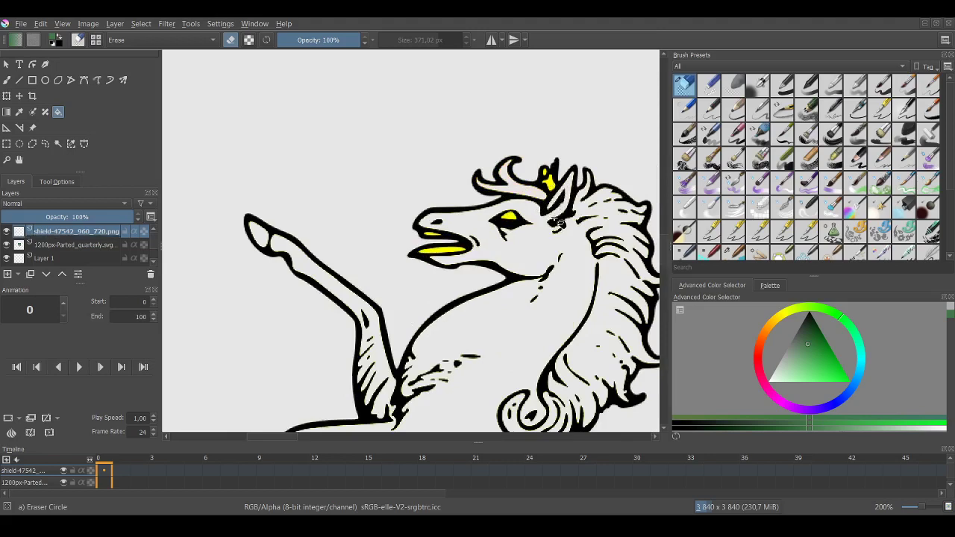
pyautogui.scroll(5, 561, 220)
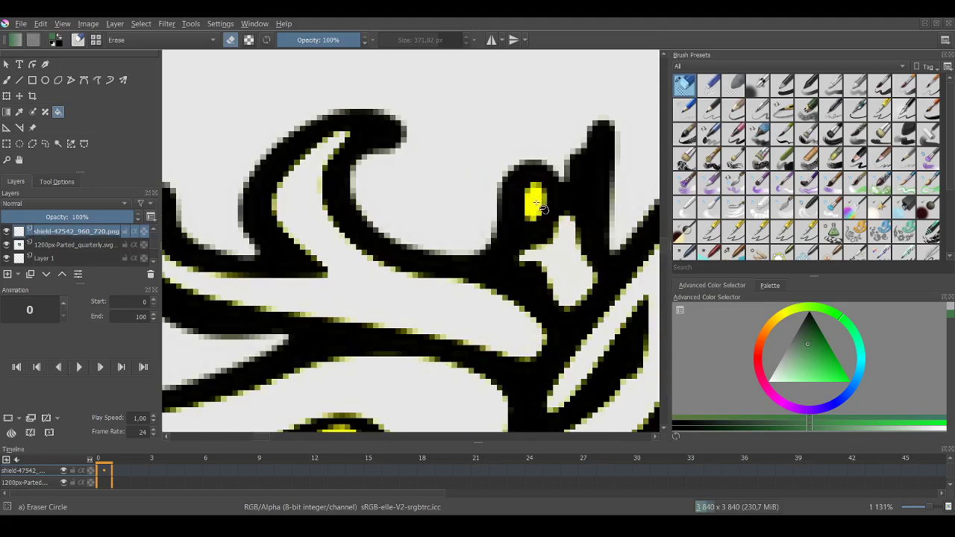
pyautogui.click(536, 202)
pyautogui.scroll(-2, 572, 194)
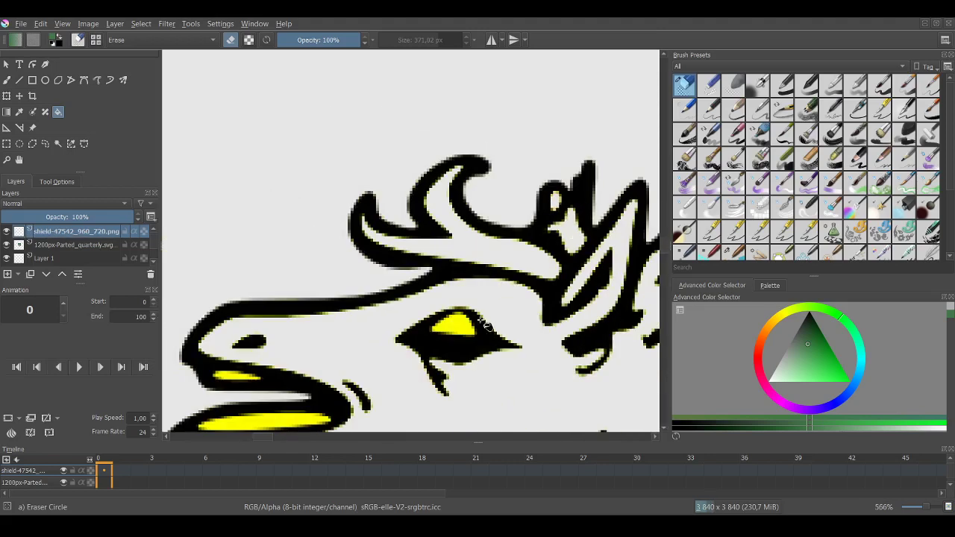
pyautogui.scroll(-2, 550, 291)
pyautogui.scroll(3, 410, 351)
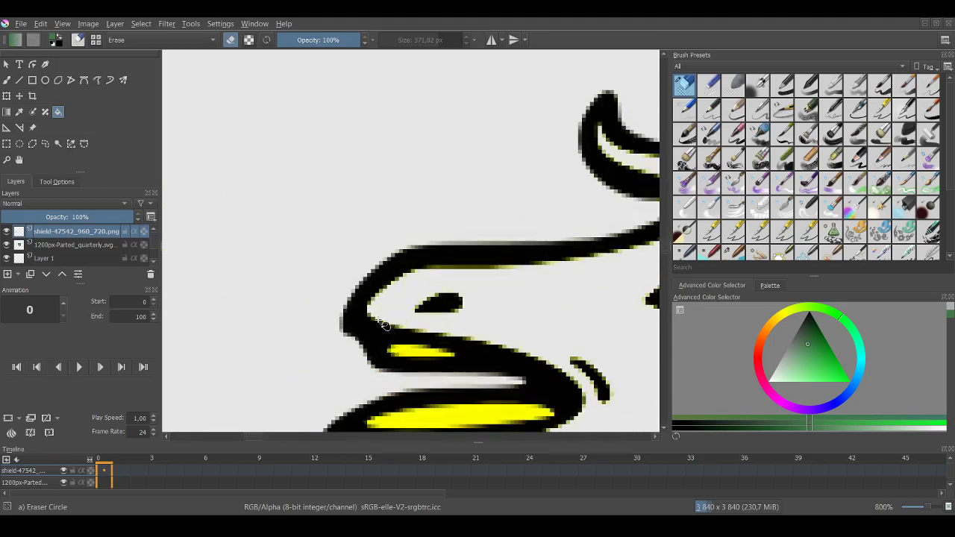
pyautogui.scroll(-1, 409, 301)
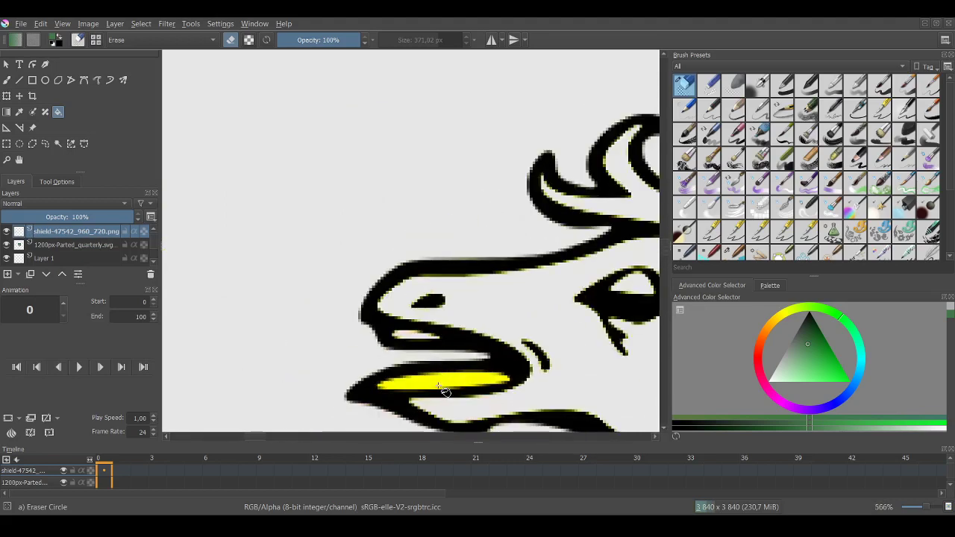
pyautogui.scroll(-6, 443, 391)
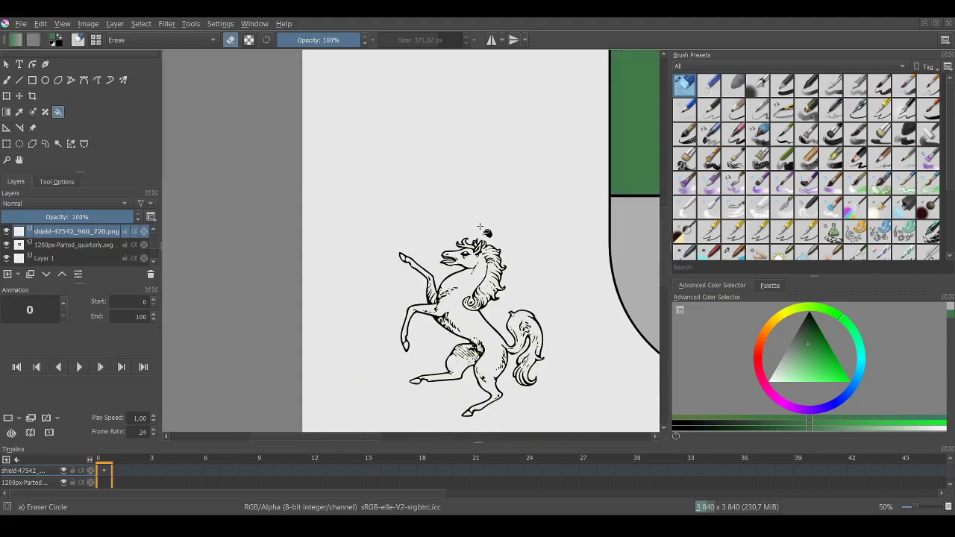
# Clear the small leftover yellow spots in the dark shading where the horse's belly meets its hind leg.
pyautogui.scroll(2, 508, 357)
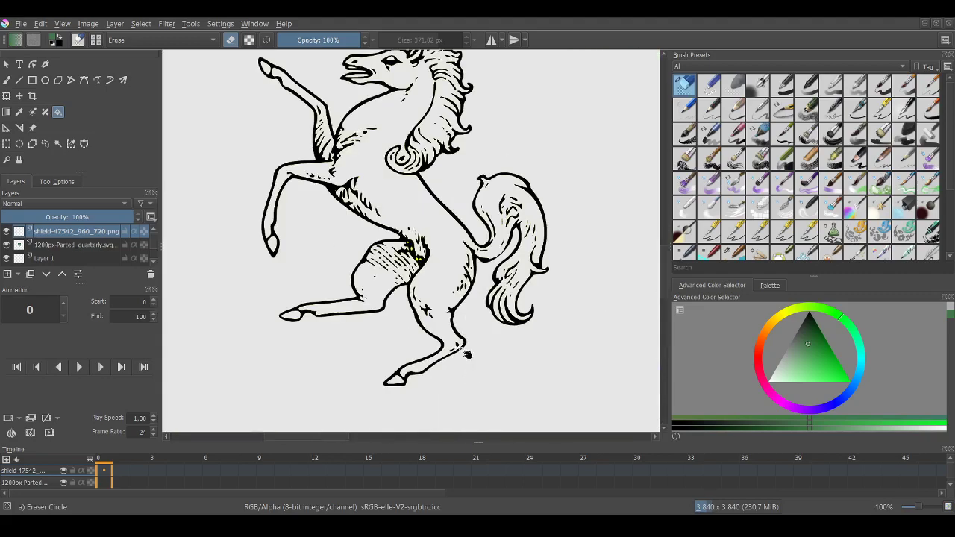
pyautogui.scroll(4, 465, 380)
pyautogui.scroll(3, 417, 251)
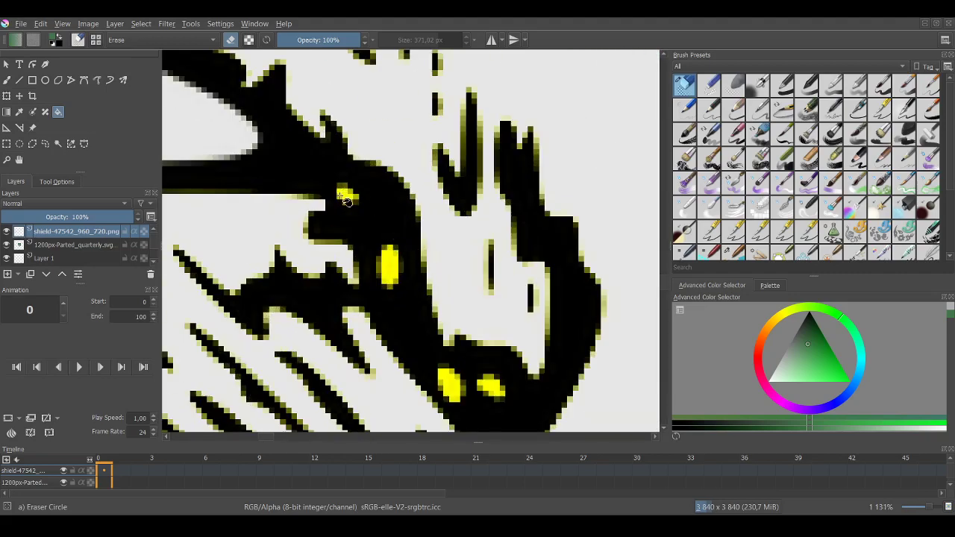
pyautogui.click(392, 266)
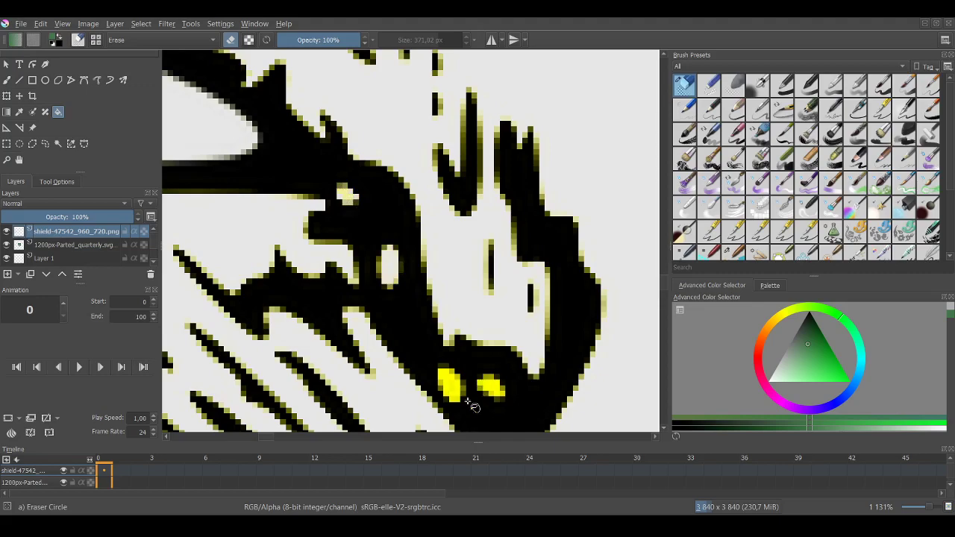
pyautogui.click(448, 387)
pyautogui.click(489, 386)
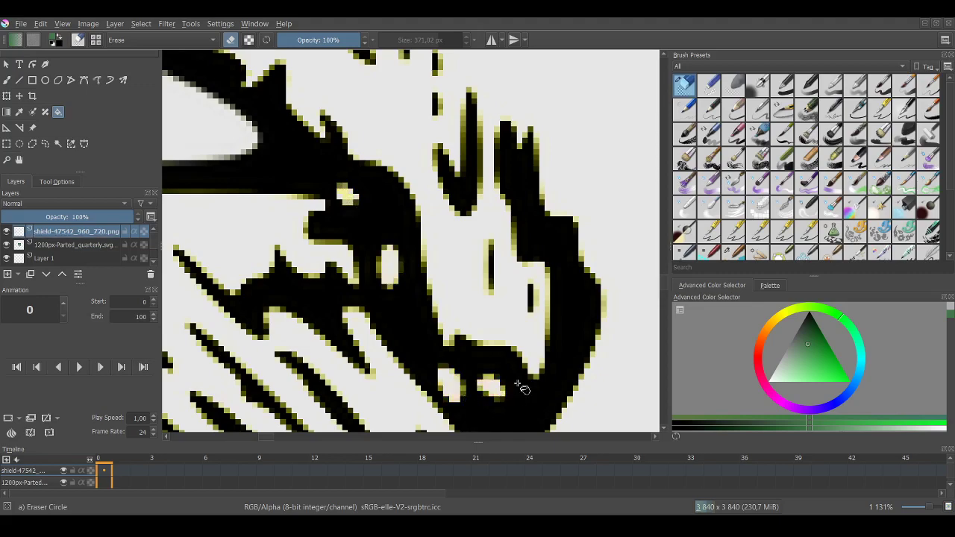
pyautogui.scroll(-4, 522, 386)
pyautogui.scroll(-8, 522, 386)
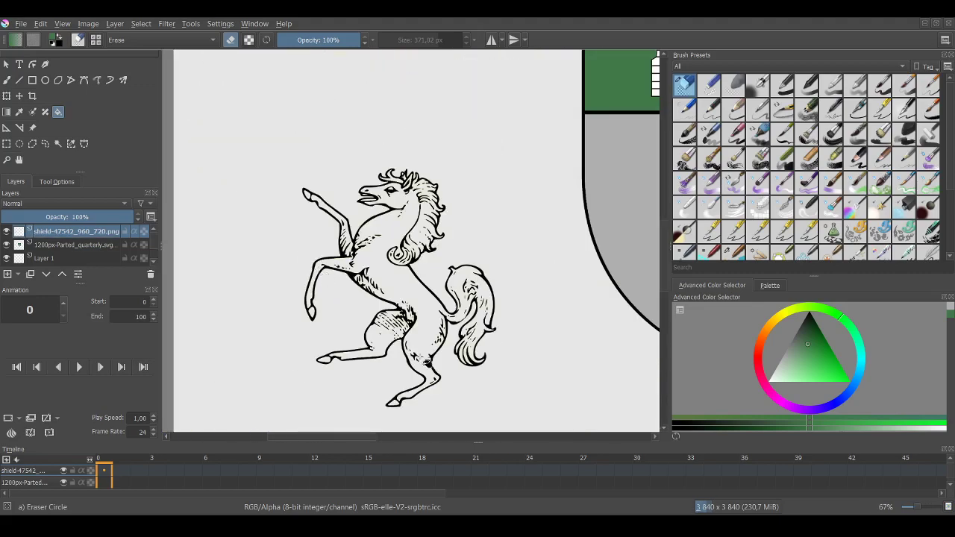
# Examine the horse's legs, belly, chest and mane up close for any remaining yellow areas.
pyautogui.scroll(6, 426, 366)
pyautogui.scroll(2, 426, 366)
pyautogui.scroll(-4, 426, 366)
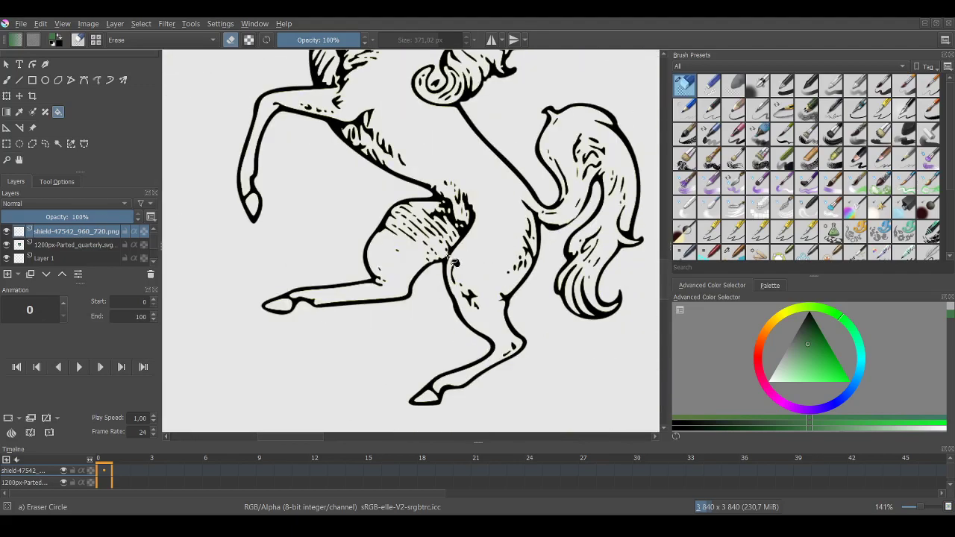
pyautogui.click(20, 160)
pyautogui.scroll(5, 273, 235)
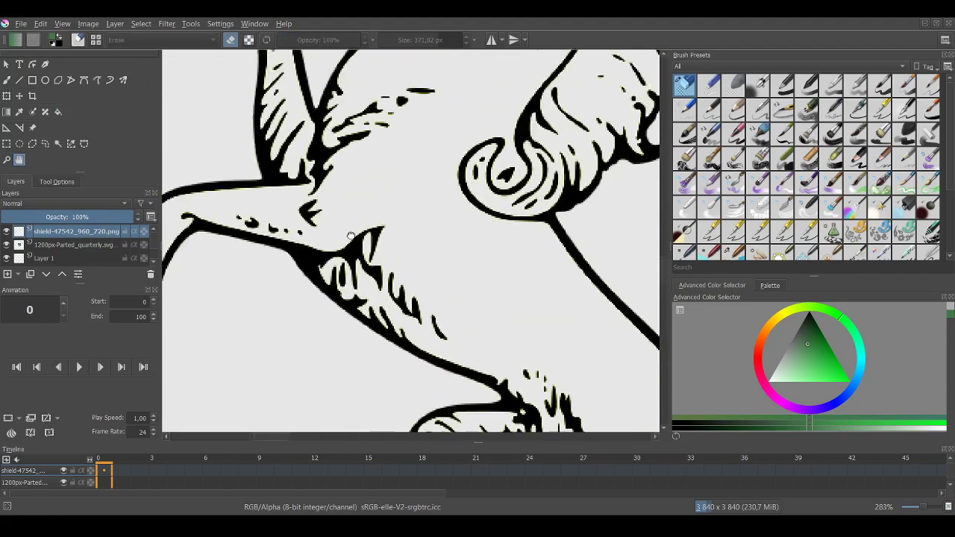
pyautogui.moveTo(418, 373); pyautogui.dragTo(538, 239)
pyautogui.scroll(-5, 537, 239)
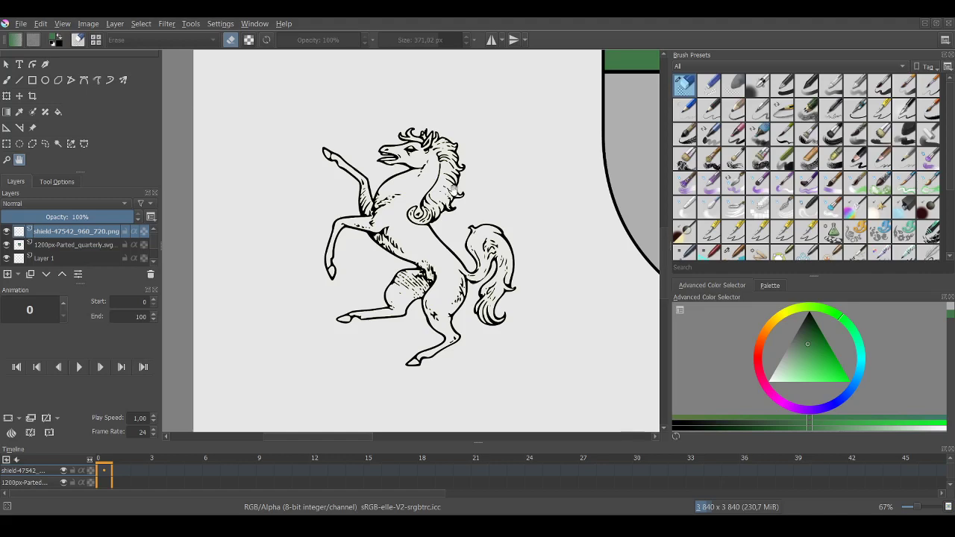
pyautogui.scroll(-2, 455, 191)
pyautogui.moveTo(532, 197); pyautogui.dragTo(452, 272)
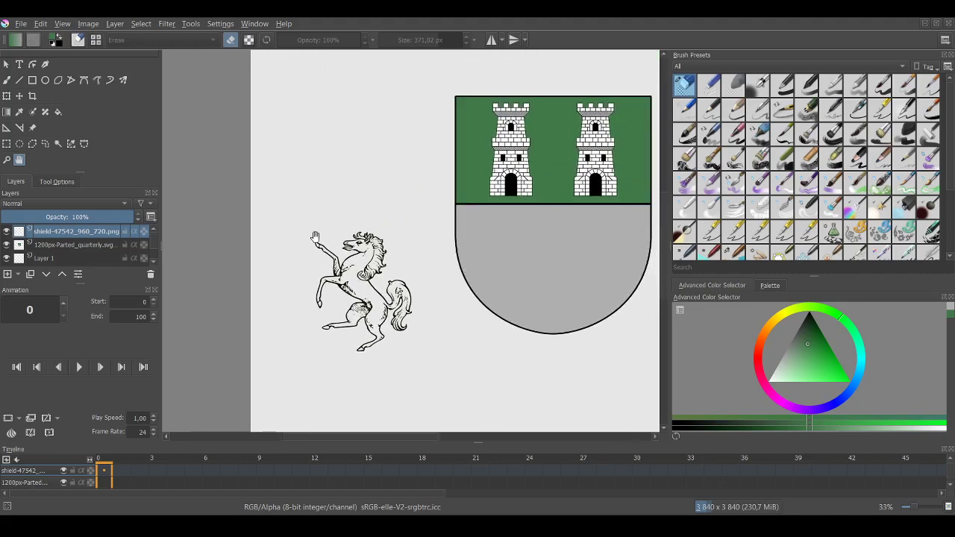
# Activate the Fill tool with the Pixel Art Fill brush preset.
pyautogui.click(58, 112)
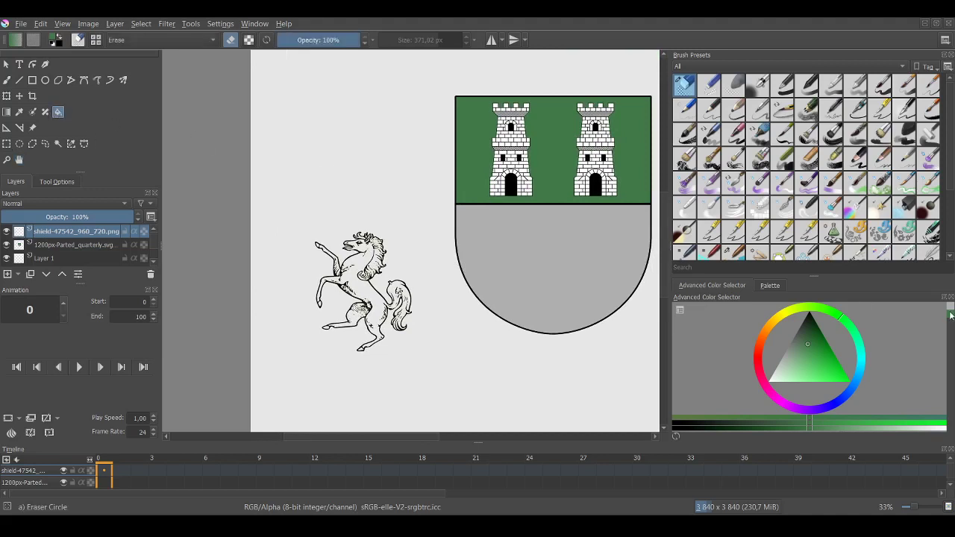
pyautogui.scroll(-4, 684, 177)
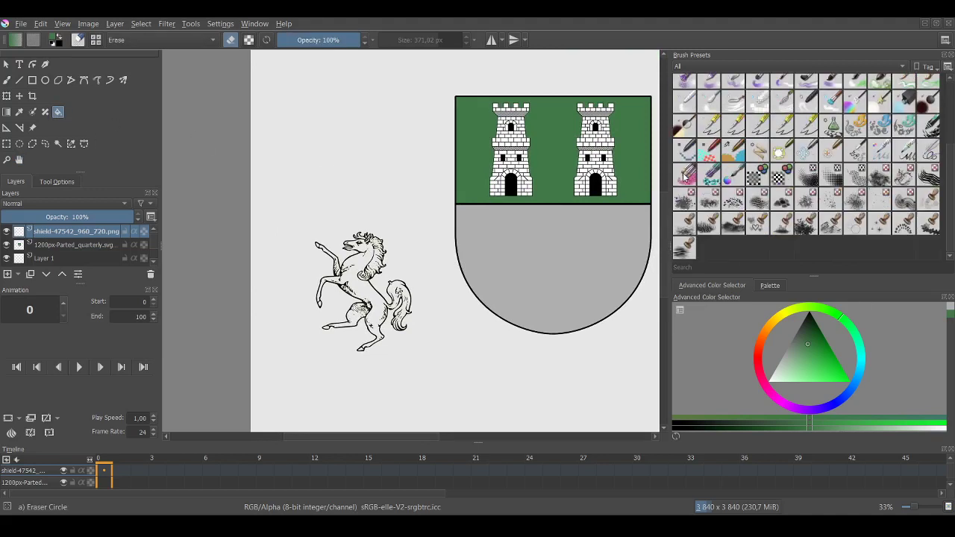
pyautogui.click(729, 153)
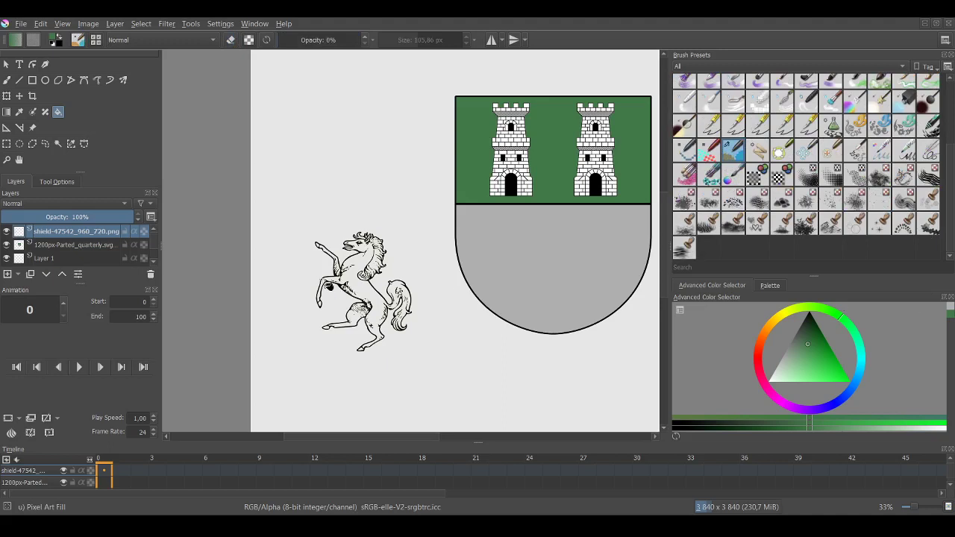
pyautogui.scroll(2, 362, 282)
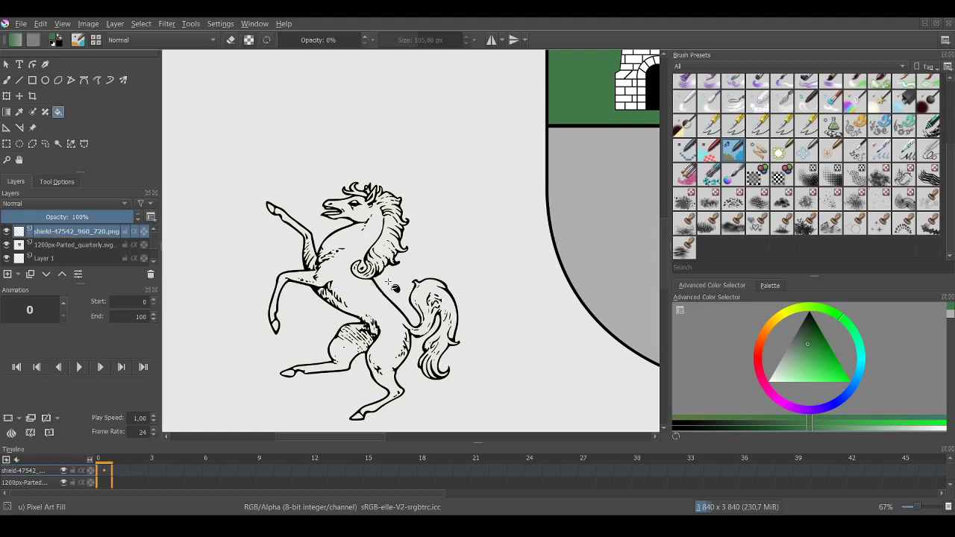
# Move the horse onto the centre of the shield's grey lower half.
pyautogui.click(20, 97)
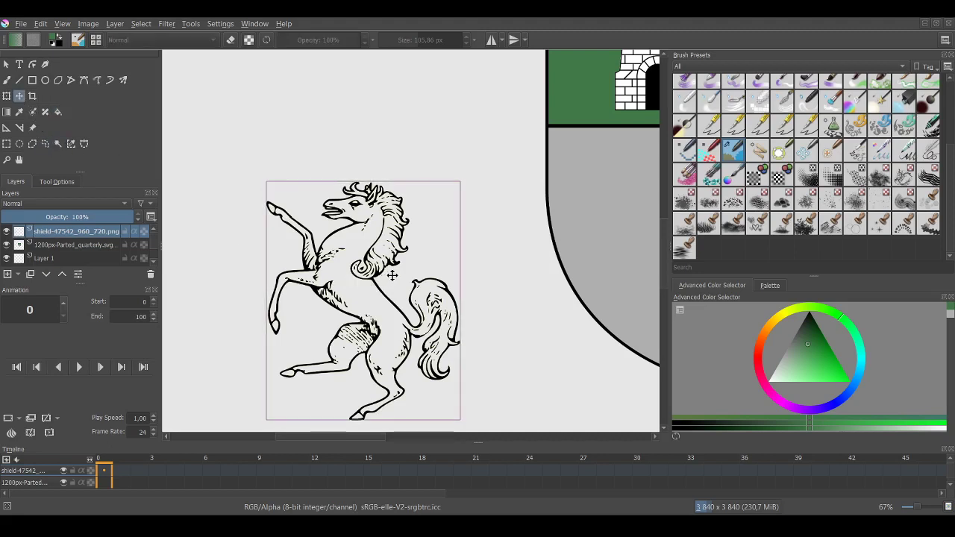
pyautogui.moveTo(392, 275); pyautogui.dragTo(462, 273)
pyautogui.scroll(-1, 410, 272)
pyautogui.scroll(-2, 251, 257)
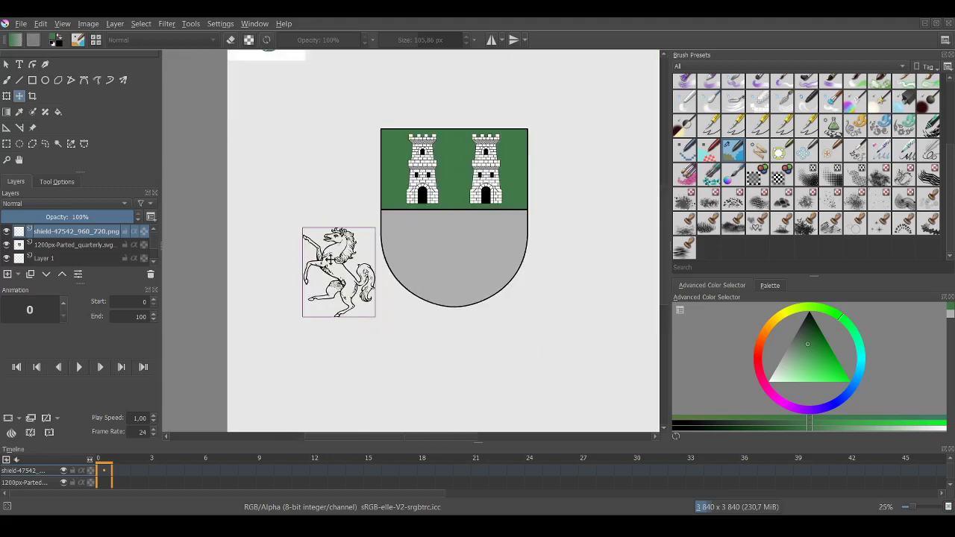
pyautogui.moveTo(335, 265); pyautogui.dragTo(446, 249)
pyautogui.scroll(2, 457, 267)
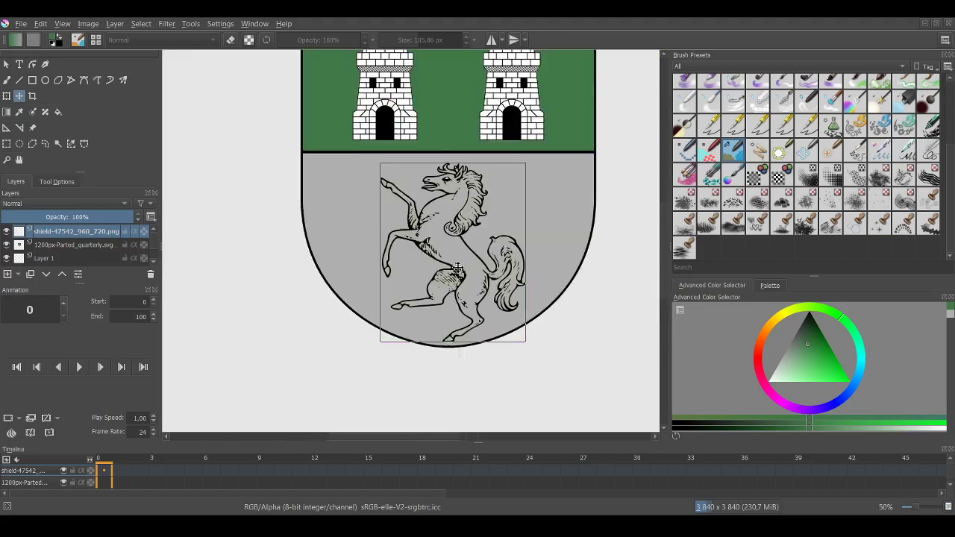
pyautogui.scroll(2, 457, 268)
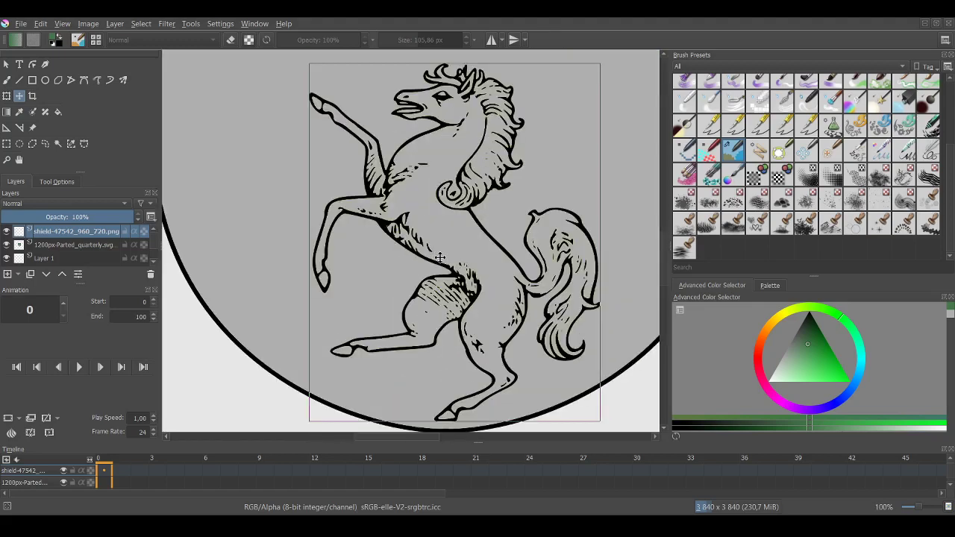
# Try filling the horse's body with green using the Pixel Art Fill preset and again with the Basic-1 preset, and undo the fill.
pyautogui.click(59, 112)
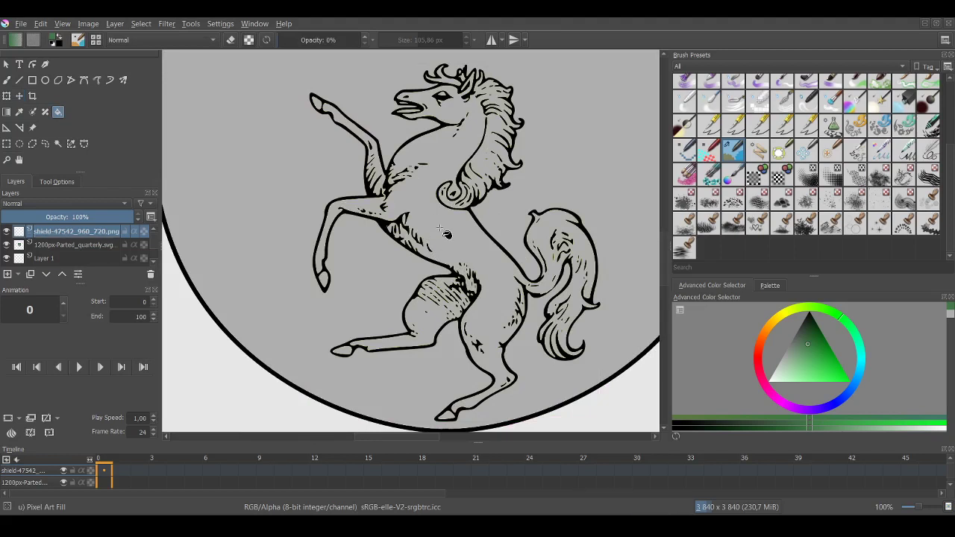
pyautogui.click(453, 239)
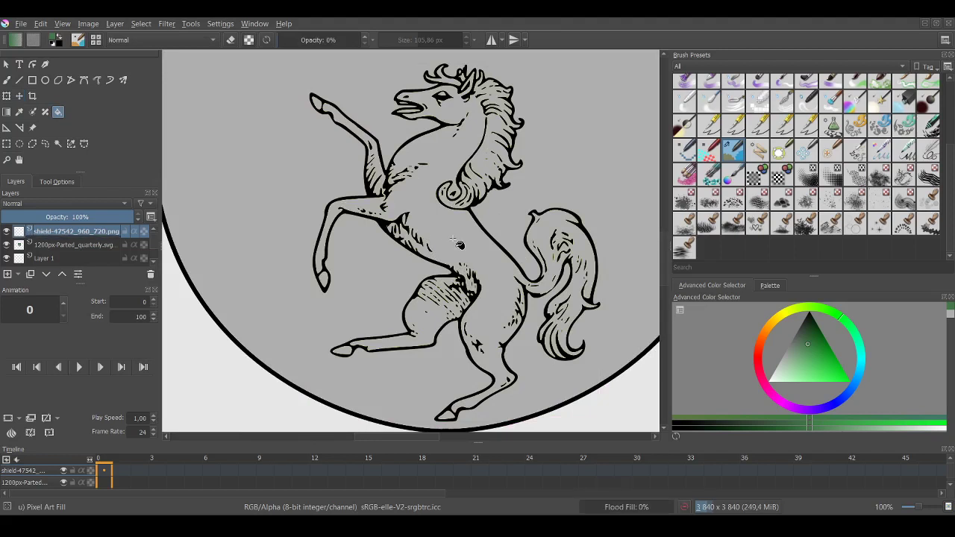
pyautogui.scroll(4, 771, 149)
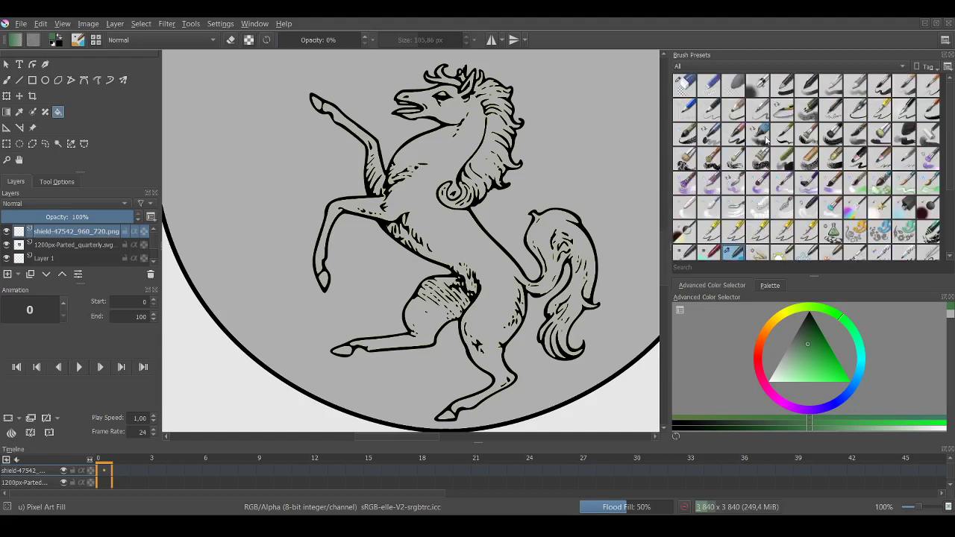
pyautogui.click(781, 84)
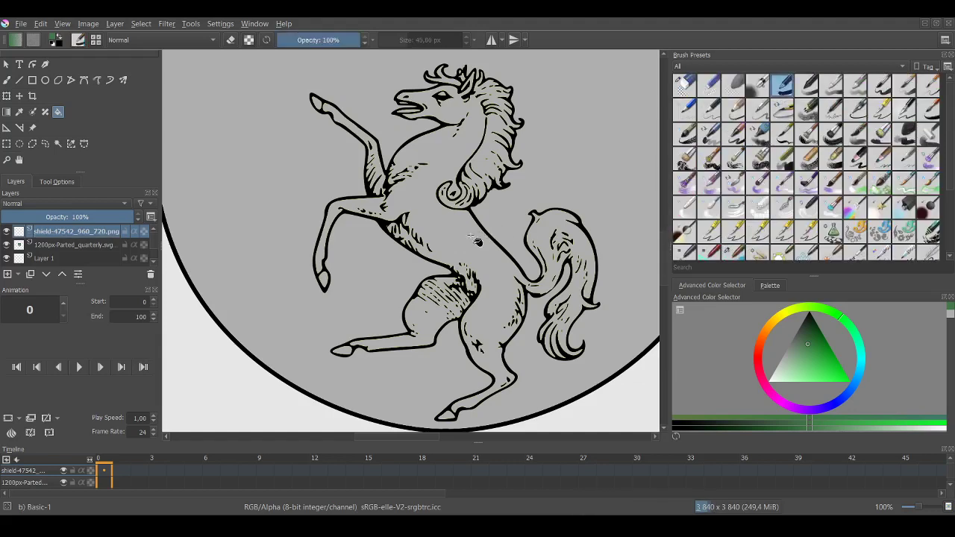
pyautogui.click(460, 236)
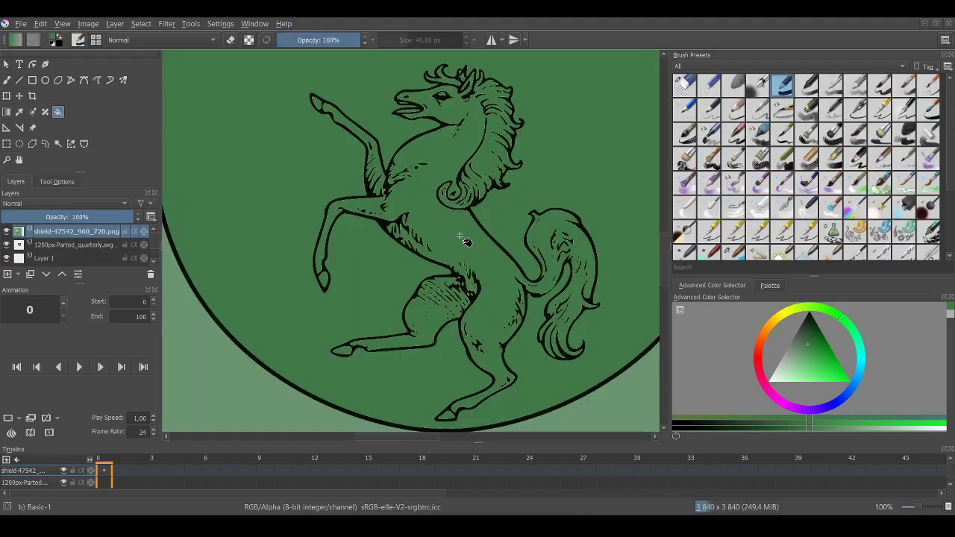
pyautogui.scroll(-8, 460, 236)
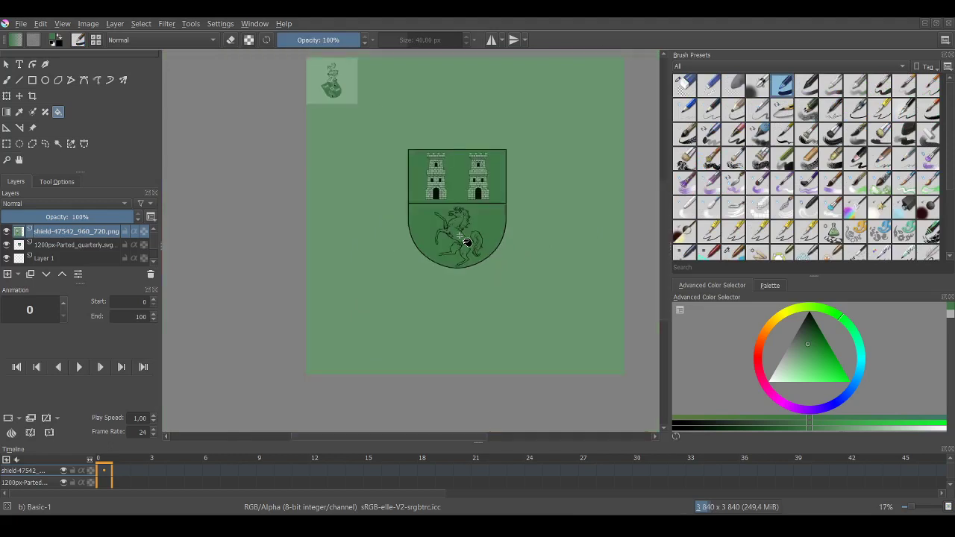
pyautogui.hotkey('ctrl', 'z')
# Move the horse off the shield onto the empty canvas to its left, leaving the shield in place.
pyautogui.scroll(1, 470, 236)
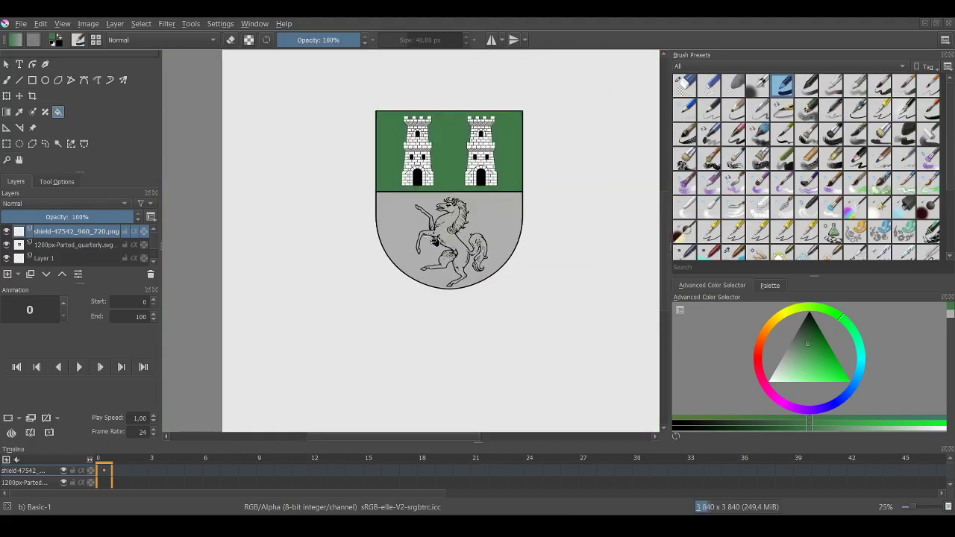
pyautogui.click(20, 96)
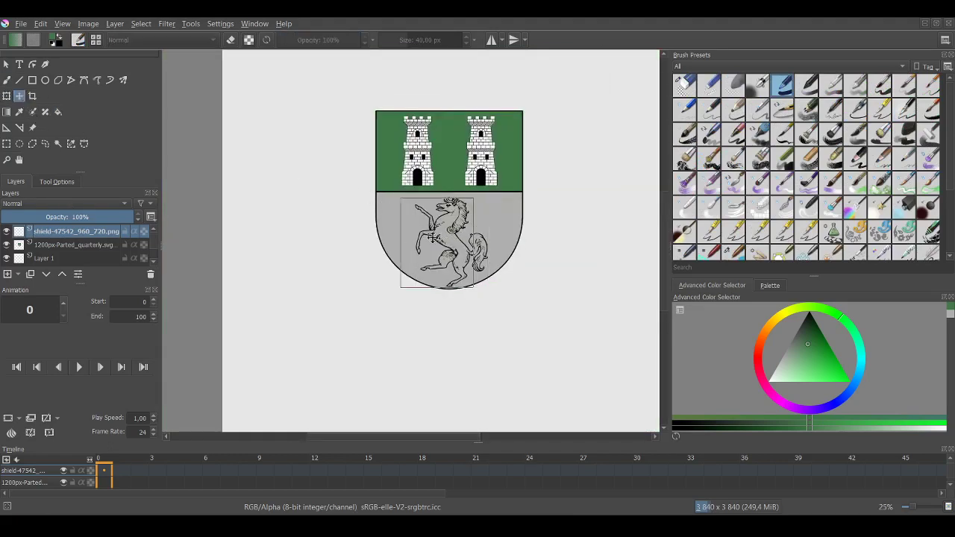
pyautogui.moveTo(431, 237); pyautogui.dragTo(315, 294)
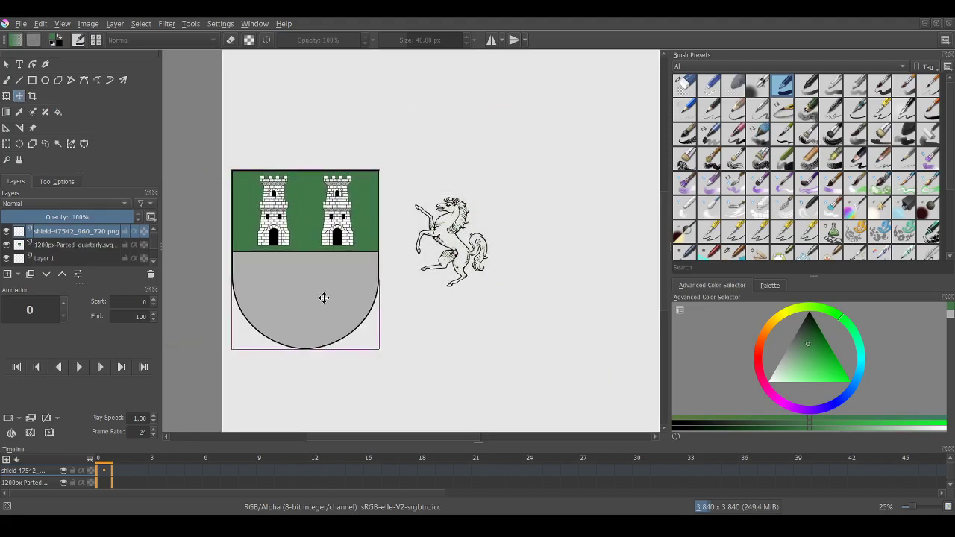
pyautogui.hotkey('ctrl', 'z')
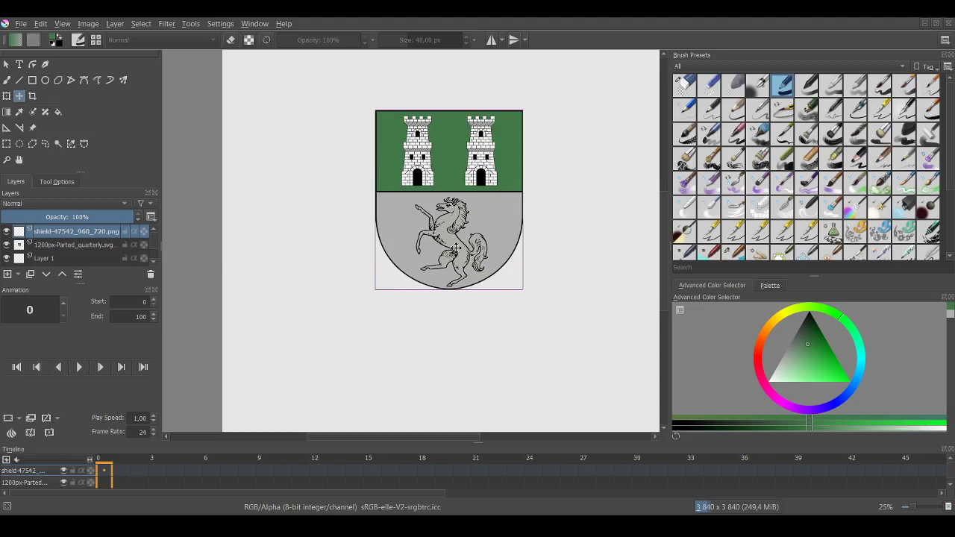
pyautogui.scroll(1, 455, 244)
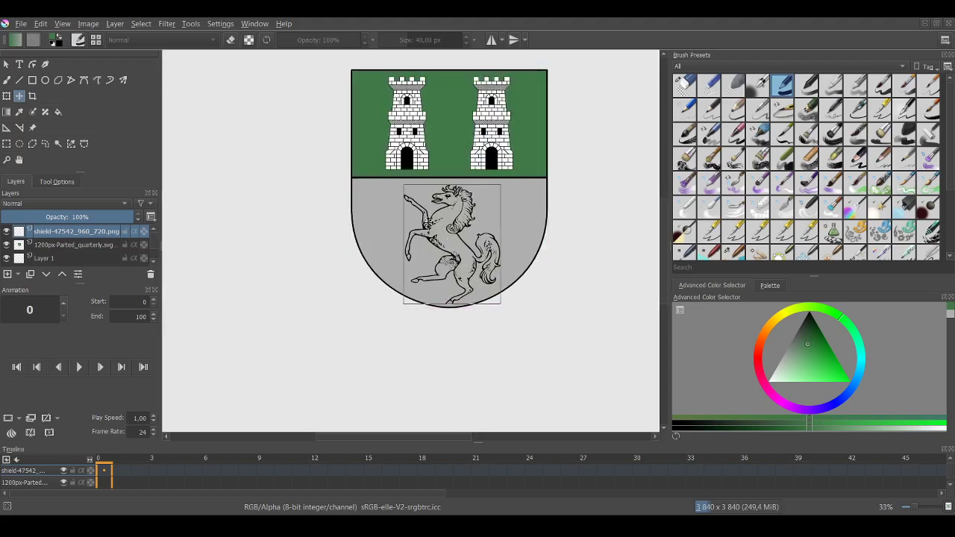
pyautogui.moveTo(398, 232); pyautogui.dragTo(276, 297)
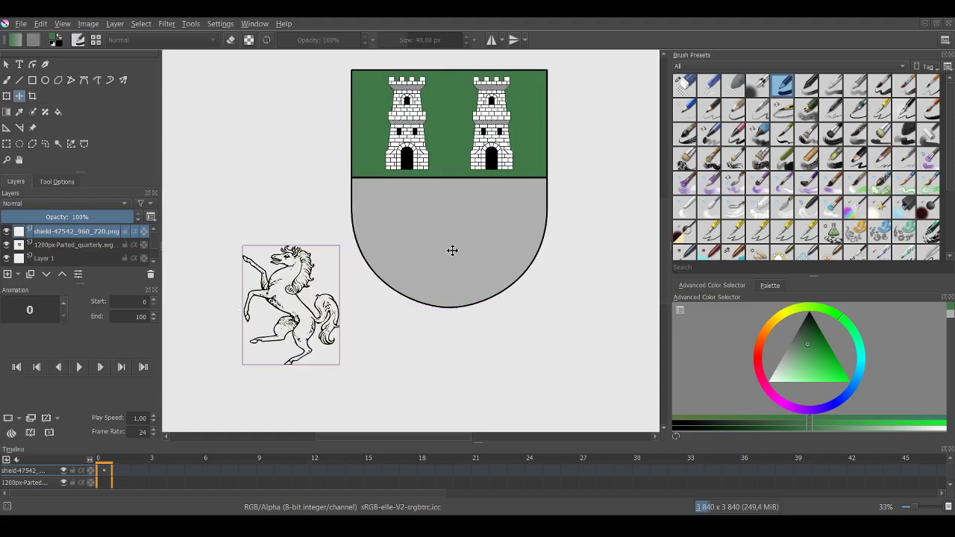
# Try filling the horse's body with green while it sits beside the shield, and undo the fill.
pyautogui.moveTo(453, 250); pyautogui.dragTo(315, 306)
pyautogui.scroll(2, 315, 306)
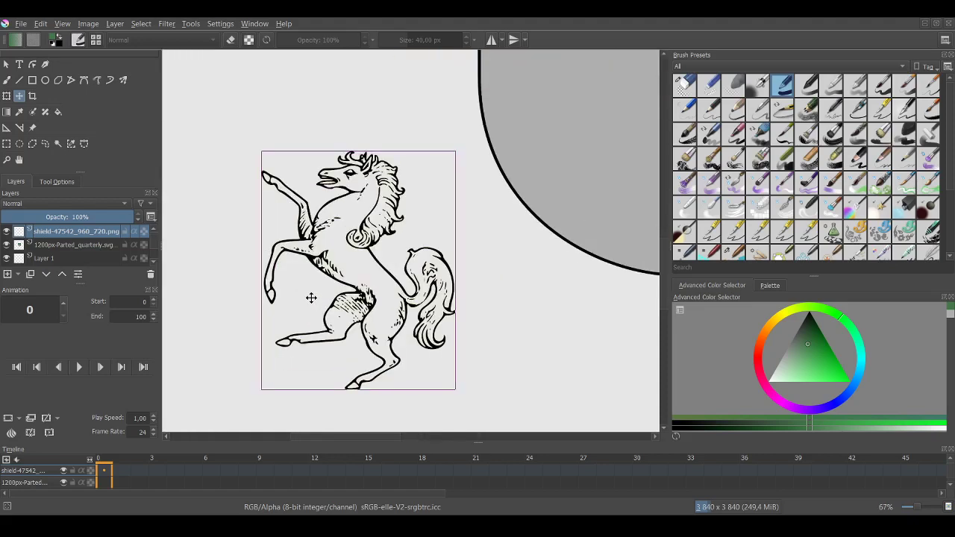
pyautogui.click(60, 114)
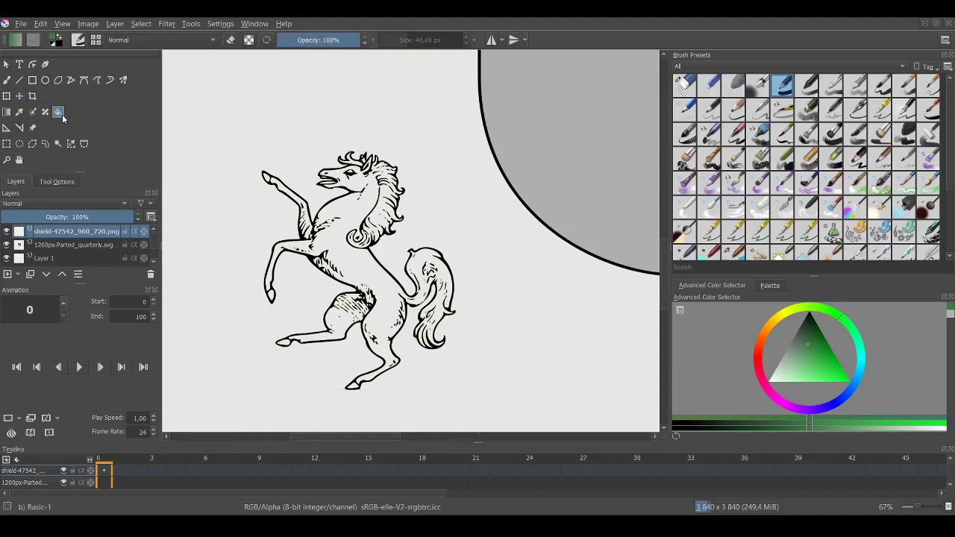
pyautogui.click(349, 259)
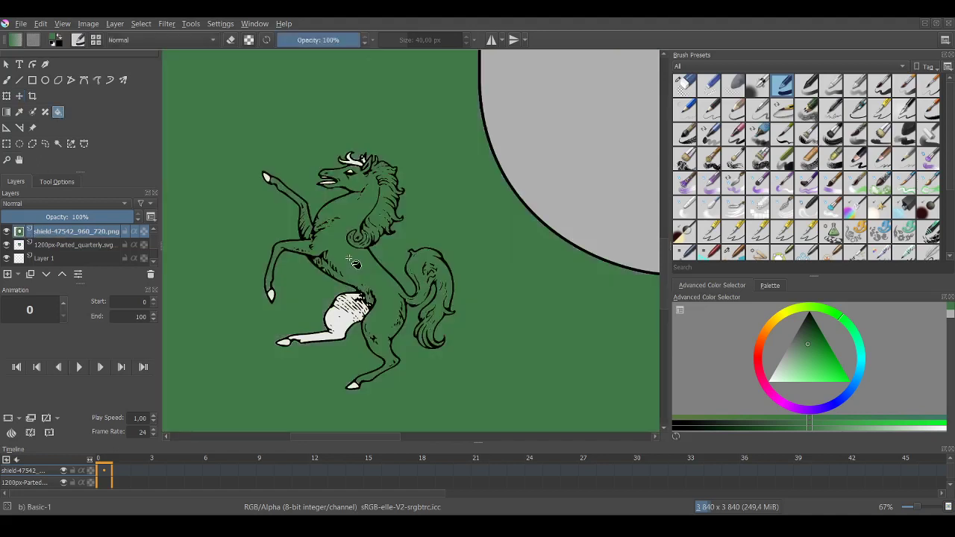
pyautogui.hotkey('ctrl', 'z')
# Lock the layers beneath the horse, including 1200px-Parted_quarterly.svg and Layer 1, leaving the horse's layer unlocked.
pyautogui.scroll(1, 349, 256)
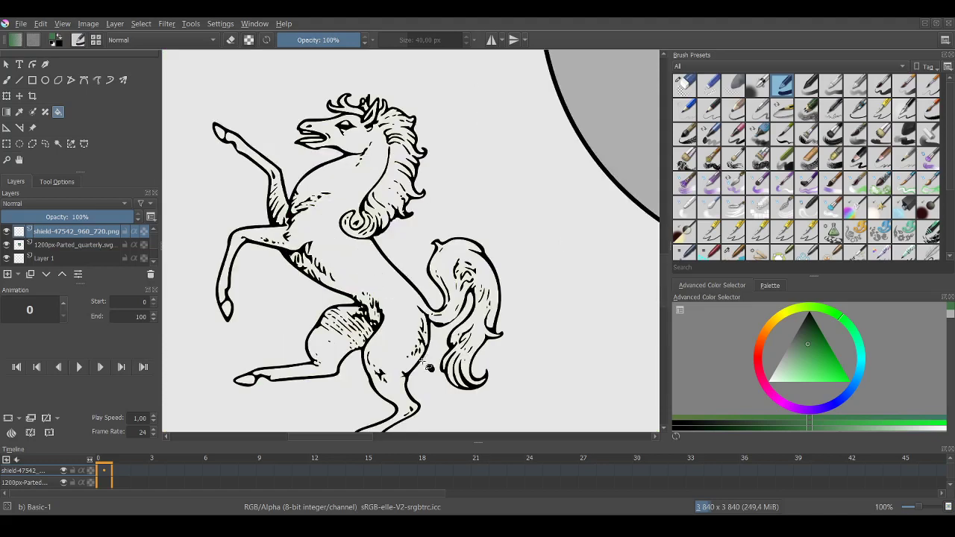
pyautogui.scroll(-1, 430, 368)
pyautogui.scroll(2, 409, 408)
pyautogui.scroll(1, 407, 384)
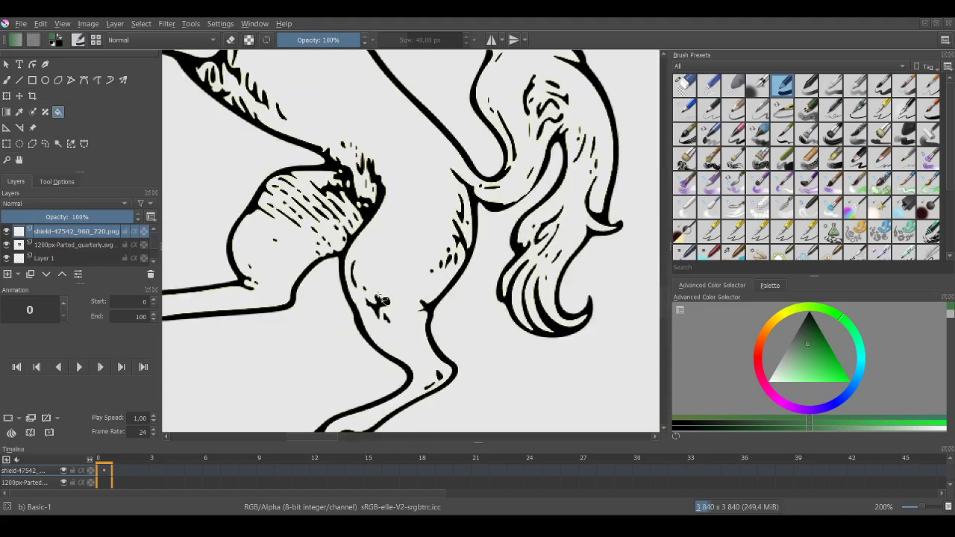
pyautogui.scroll(-2, 383, 300)
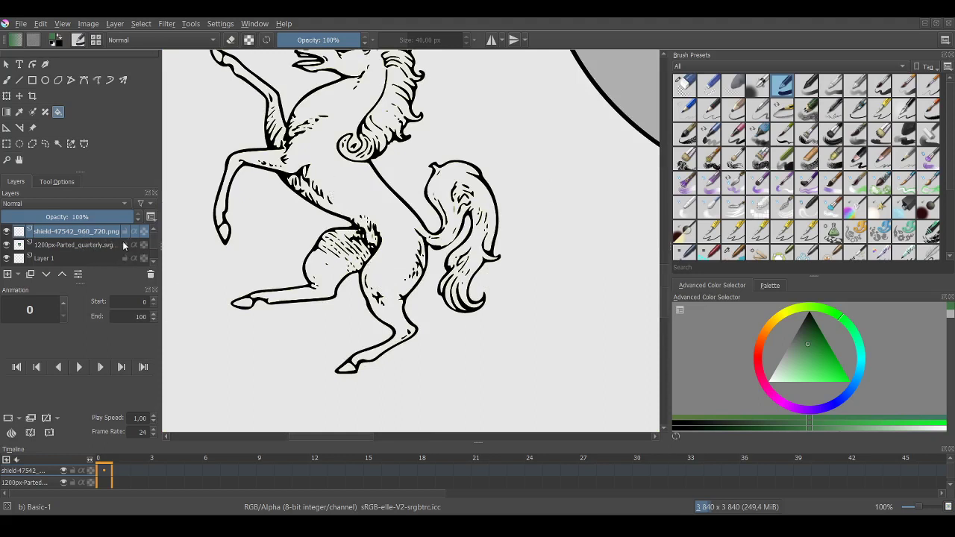
pyautogui.scroll(-1, 128, 255)
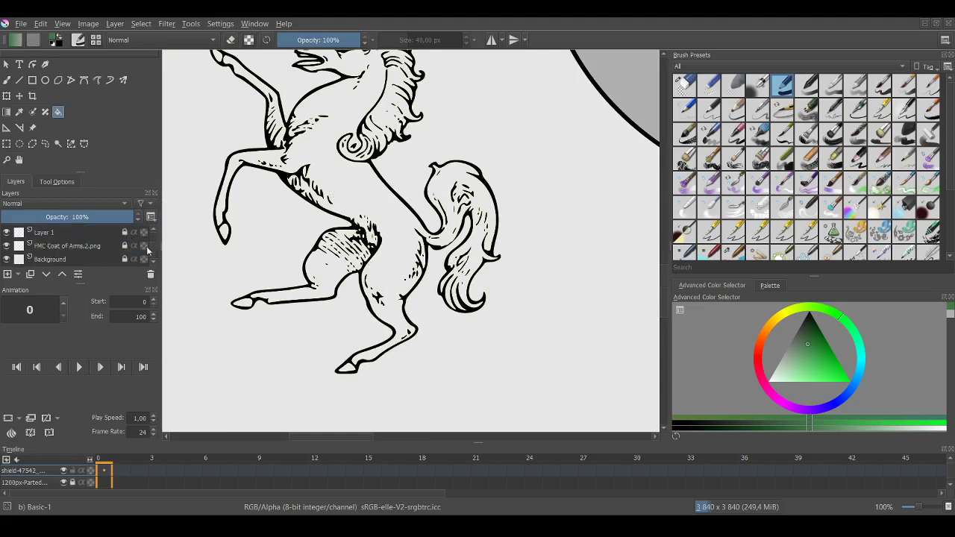
pyautogui.scroll(1, 152, 254)
pyautogui.scroll(-1, 266, 197)
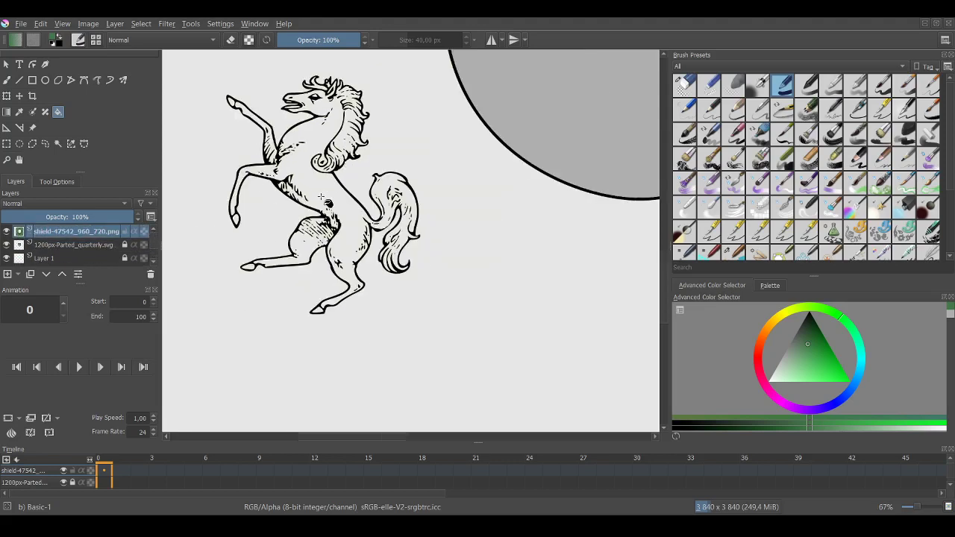
# Try filling the horse with green again with the other layers locked, and undo the fill.
pyautogui.scroll(-3, 321, 196)
pyautogui.scroll(-2, 334, 177)
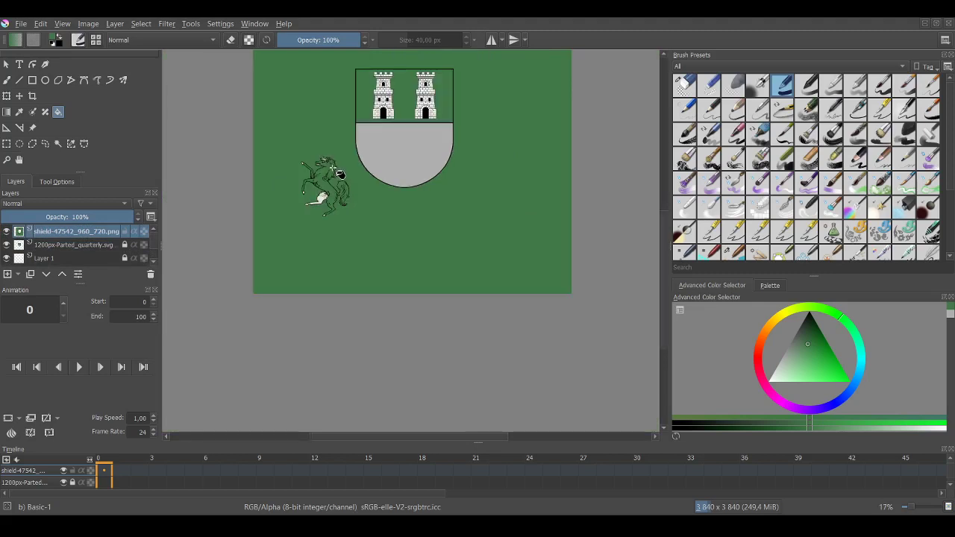
pyautogui.scroll(2, 319, 173)
pyautogui.scroll(3, 356, 109)
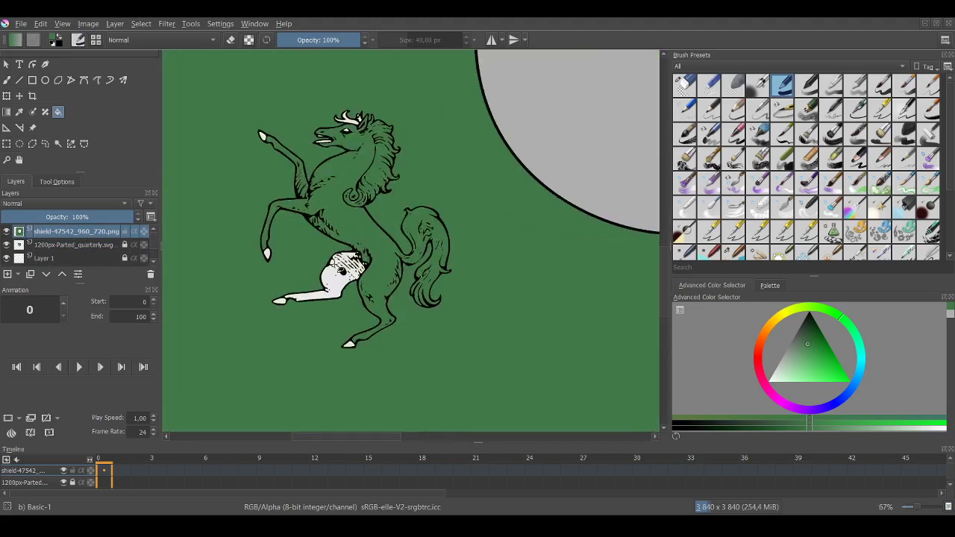
pyautogui.hotkey('ctrl', 'z')
# Fill the horse's body, legs, mane, tail and hooves with green, keeping the canvas around it unfilled.
pyautogui.scroll(1, 388, 270)
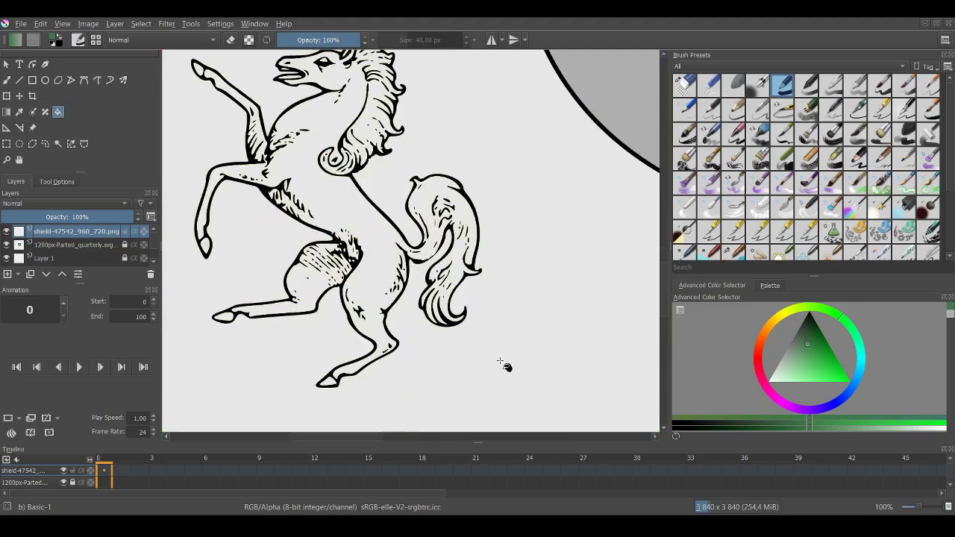
pyautogui.scroll(-4, 593, 294)
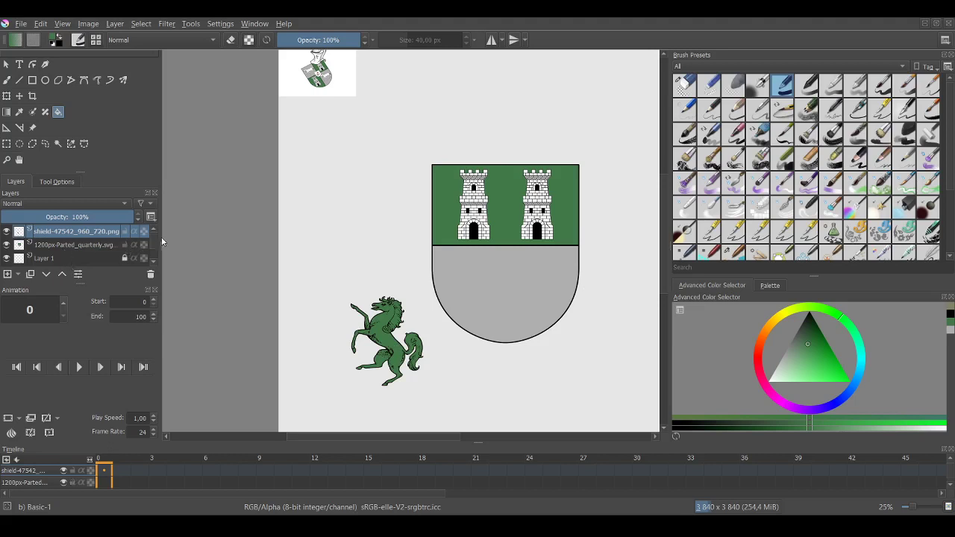
# Unlock Layer 1 and the 1200px-Parted_quarterly.svg layer.
pyautogui.click(125, 258)
pyautogui.moveTo(153, 243); pyautogui.dragTo(154, 250)
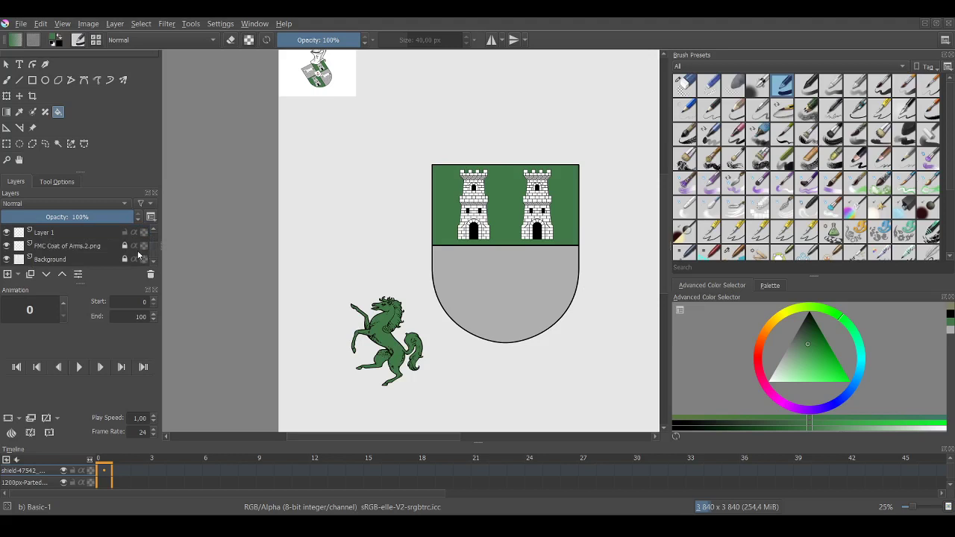
pyautogui.scroll(2, 132, 243)
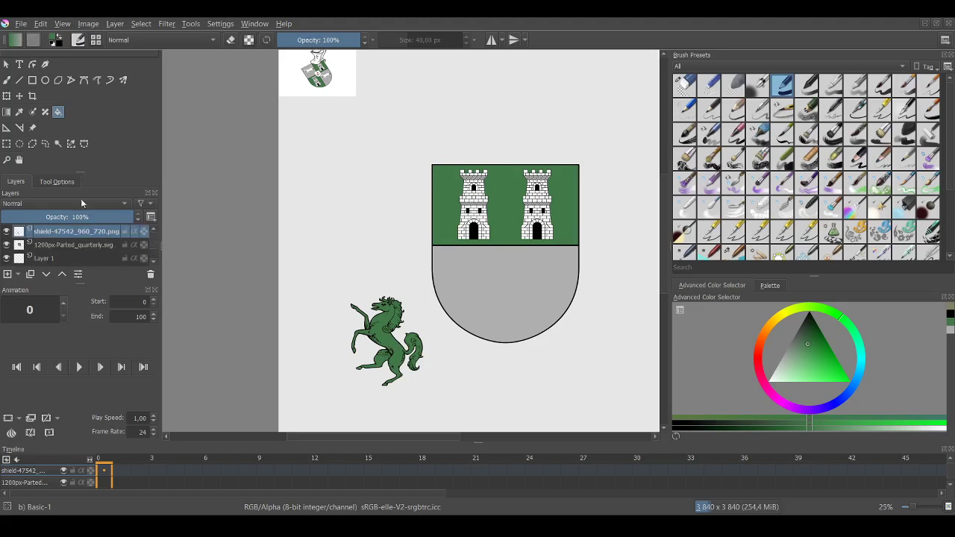
# Move the green horse onto the middle of the shield's grey lower half, with its rear hoof just above the bottom outline.
pyautogui.click(18, 98)
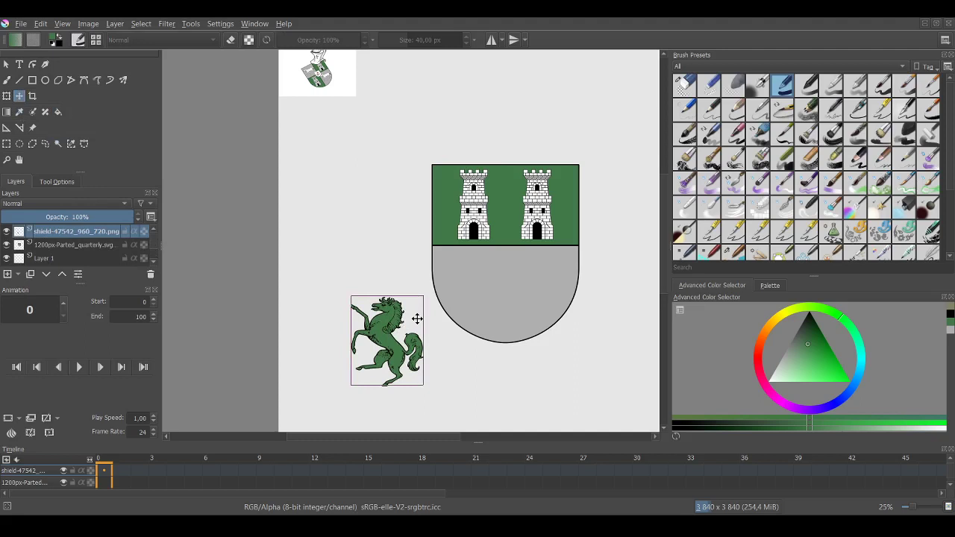
pyautogui.moveTo(417, 319); pyautogui.dragTo(493, 294)
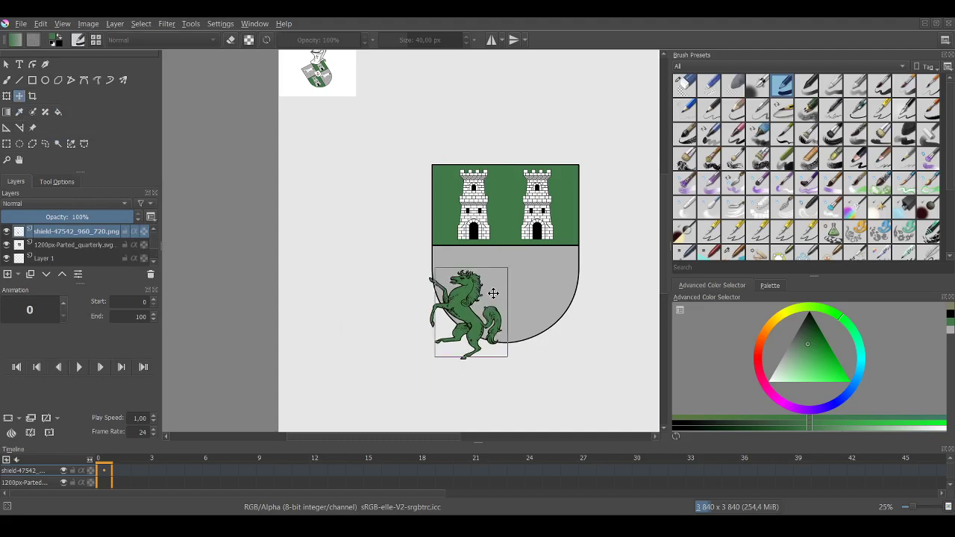
pyautogui.moveTo(494, 294); pyautogui.dragTo(507, 288)
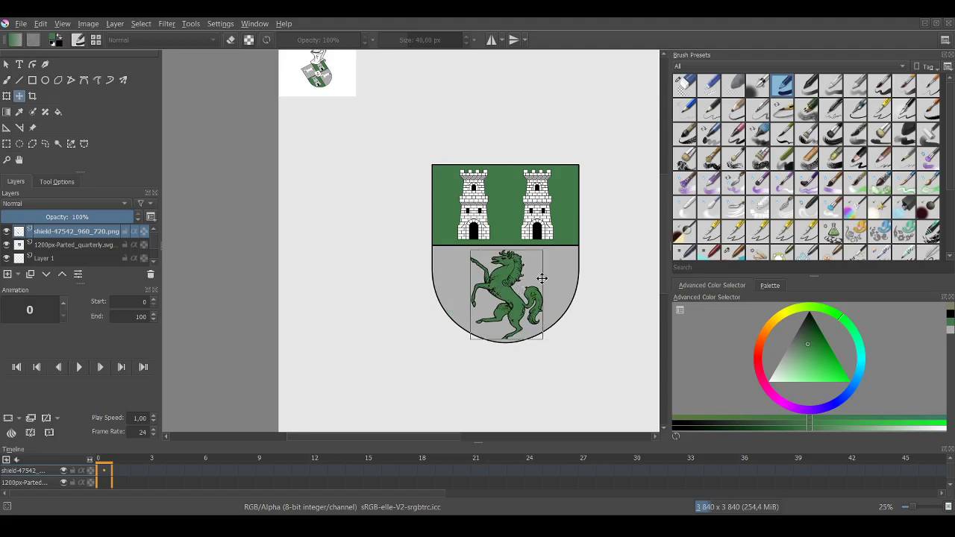
pyautogui.scroll(2, 528, 289)
pyautogui.scroll(1, 506, 367)
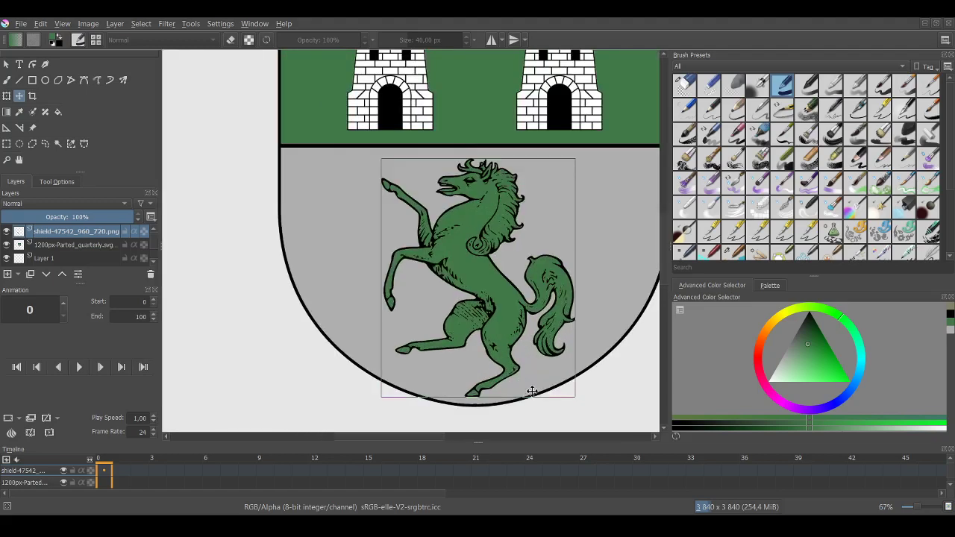
pyautogui.scroll(1, 524, 373)
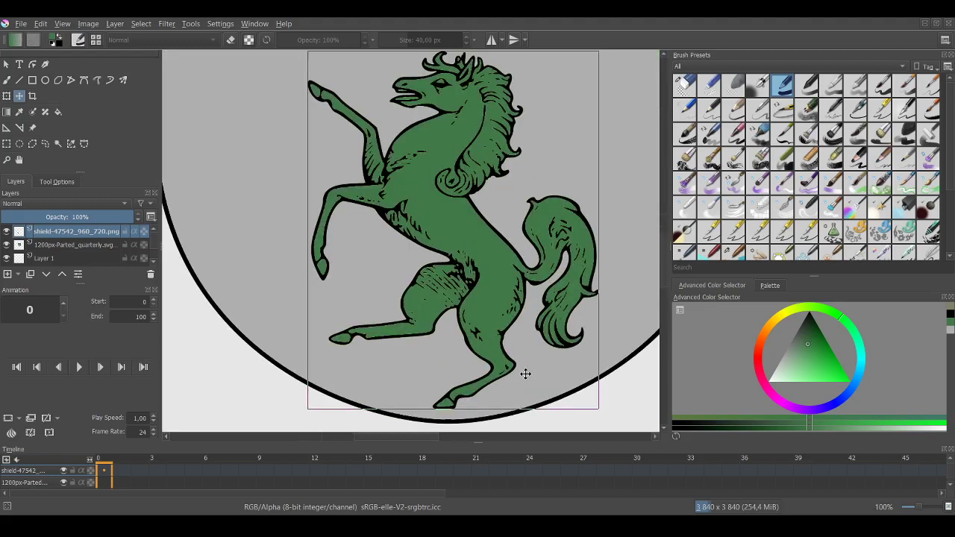
pyautogui.scroll(-1, 523, 371)
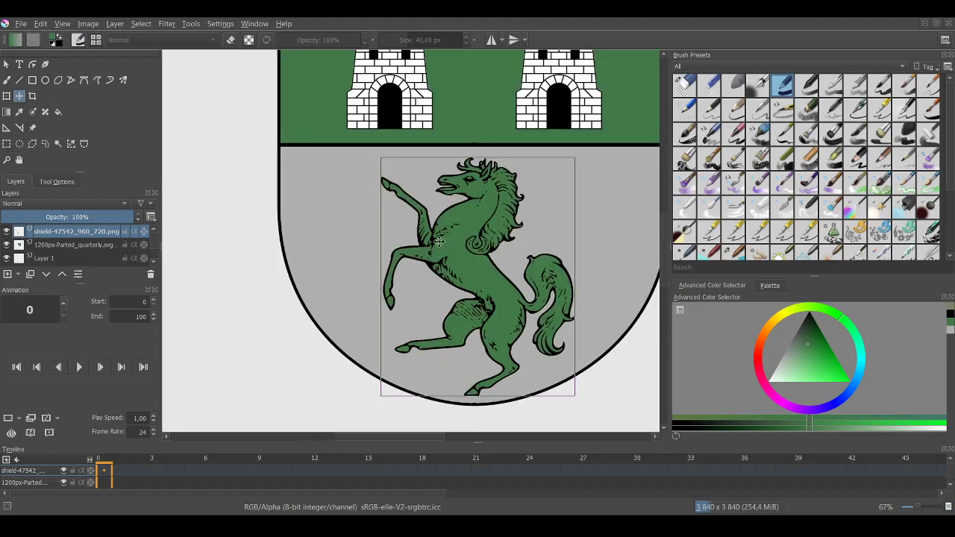
# Move the horse against the shield's left border and nudge it until its raised front hoof meets the border's inner edge.
pyautogui.moveTo(405, 244); pyautogui.dragTo(320, 234)
pyautogui.scroll(10, 268, 168)
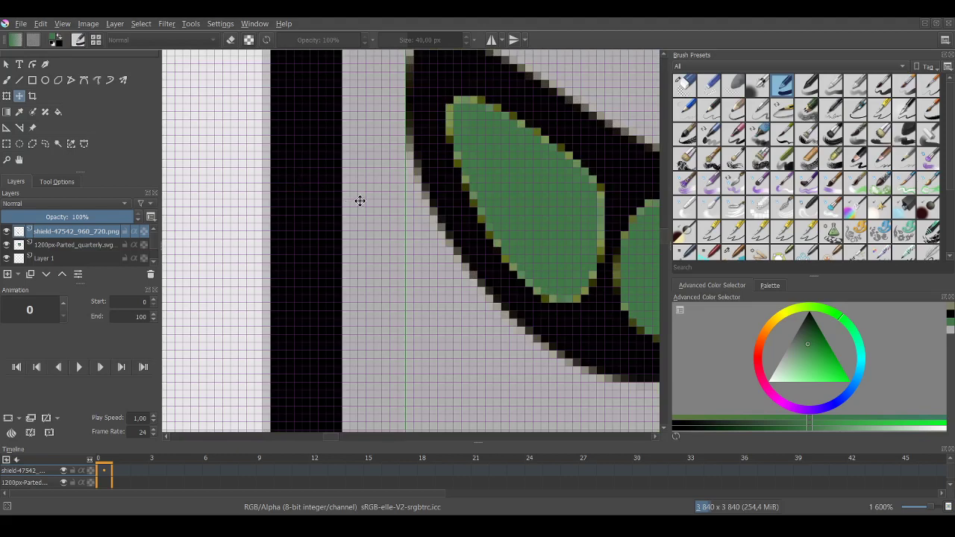
pyautogui.press('Left')
pyautogui.press('Left')
pyautogui.press('Left')
pyautogui.press('Left')
pyautogui.press('Left')
pyautogui.press('Left')
pyautogui.press('Left')
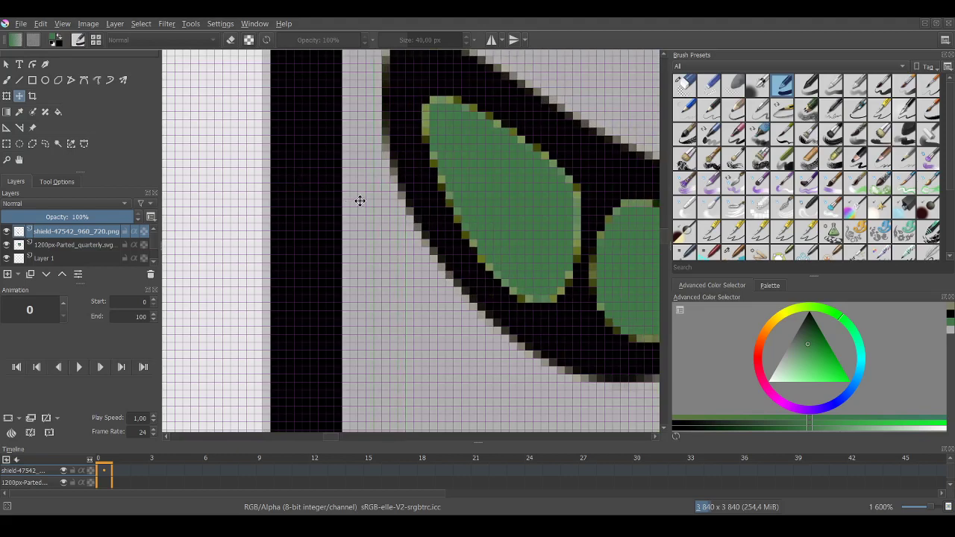
pyautogui.press('Left')
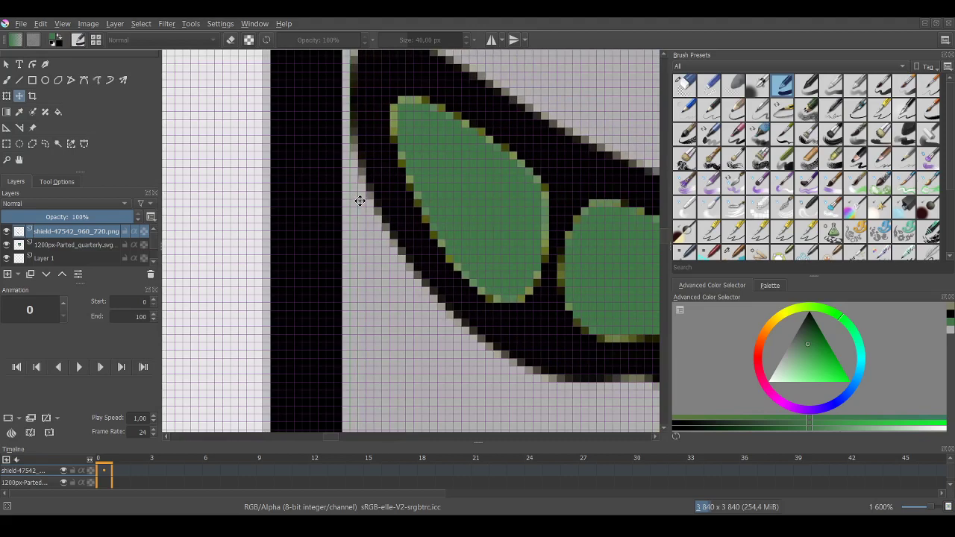
pyautogui.press('Left')
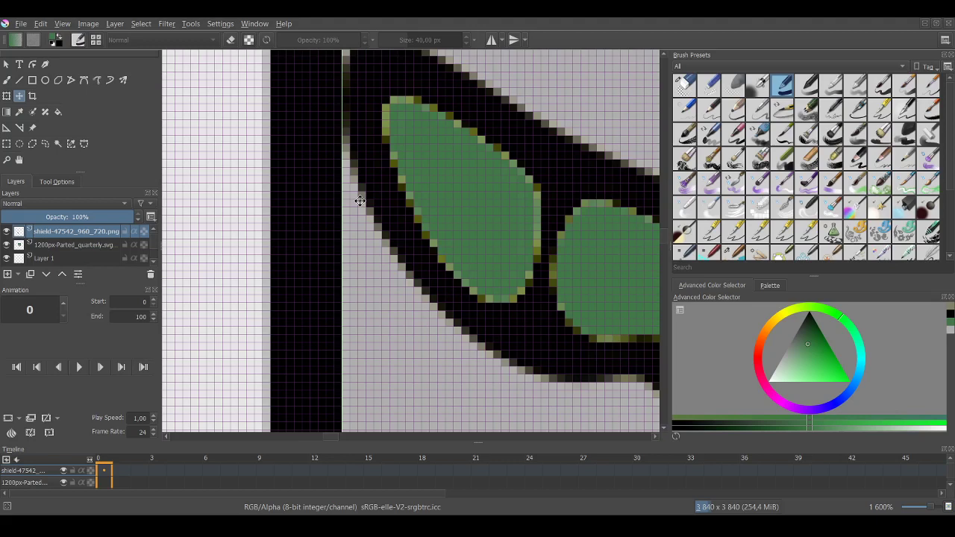
pyautogui.press('Right')
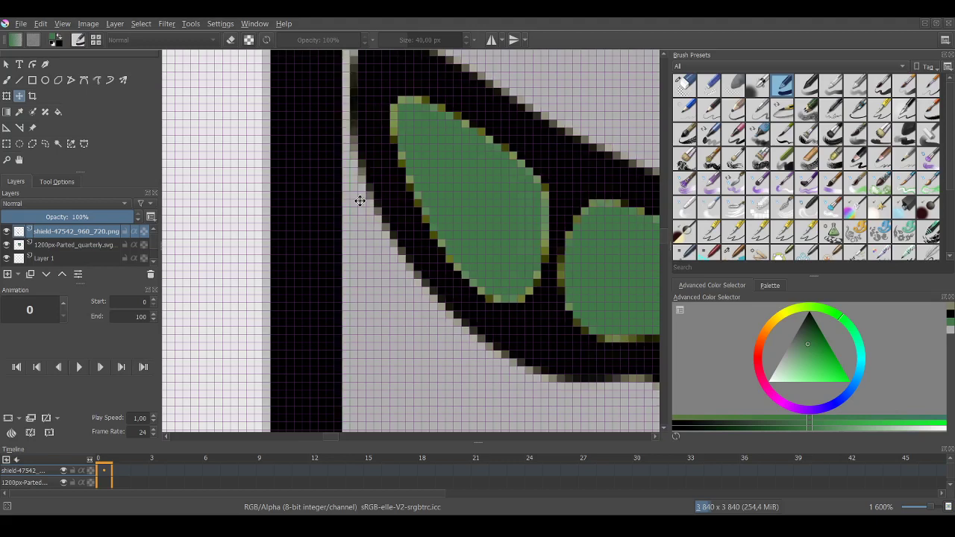
pyautogui.press('Left')
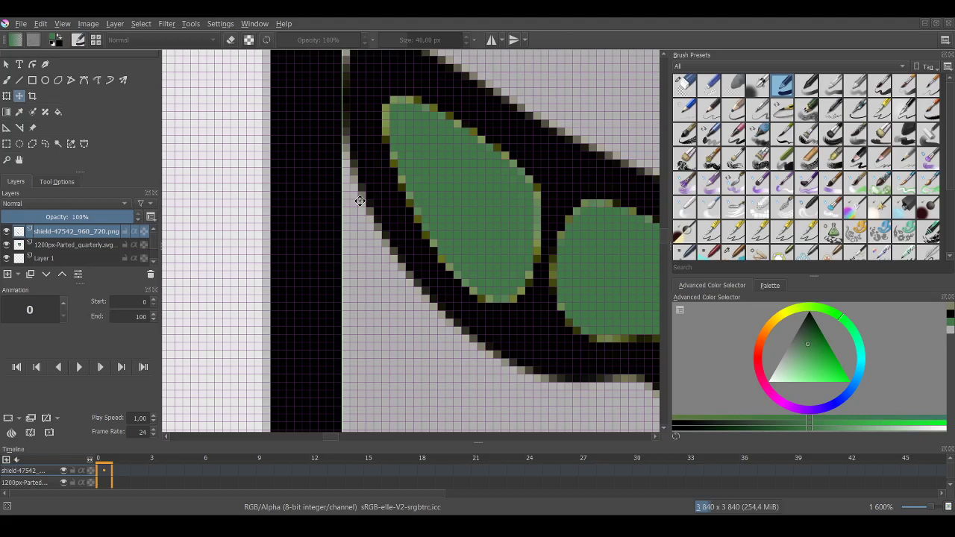
# Undo an accidental shift of the shield, and move the horse across the grey half so its tail meets the right border's inner edge.
pyautogui.scroll(-12, 360, 200)
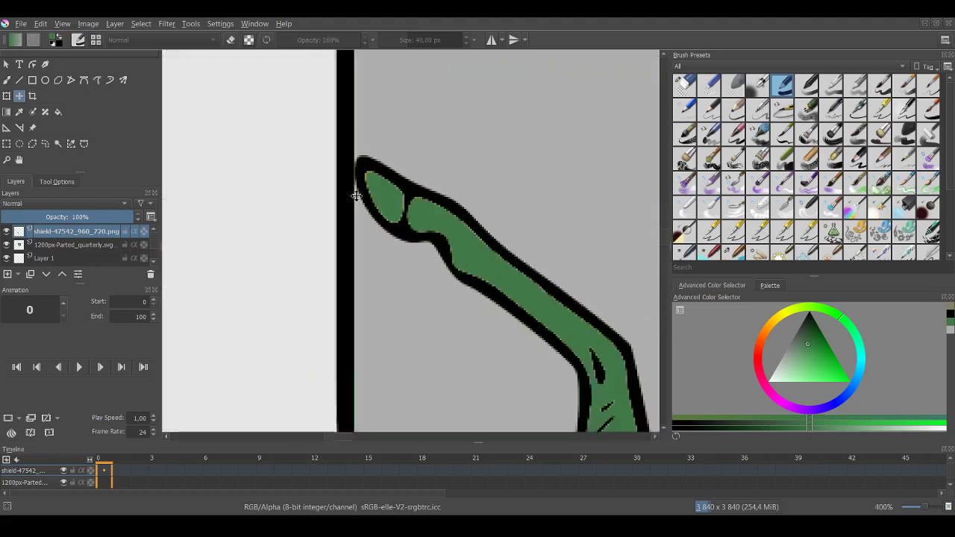
pyautogui.moveTo(393, 229); pyautogui.dragTo(476, 221)
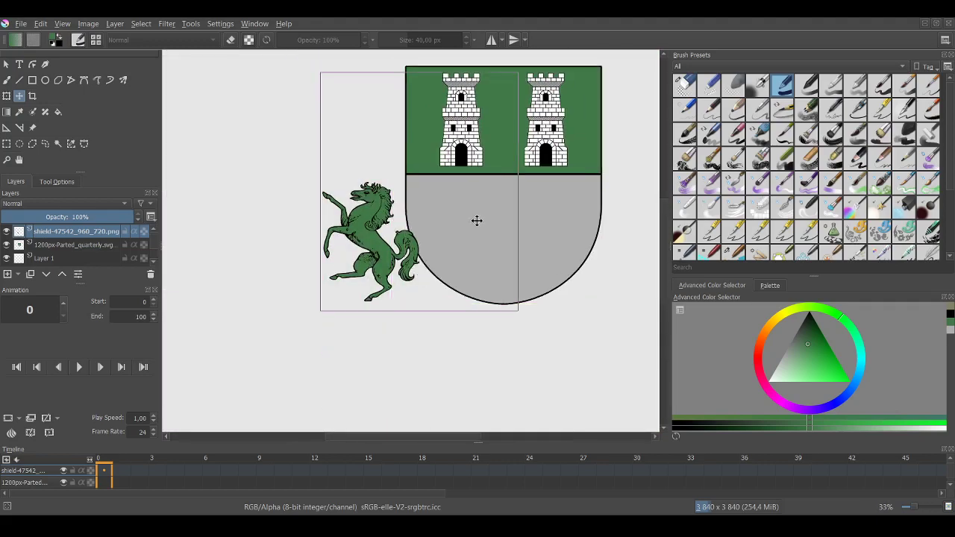
pyautogui.hotkey('ctrl', 'z')
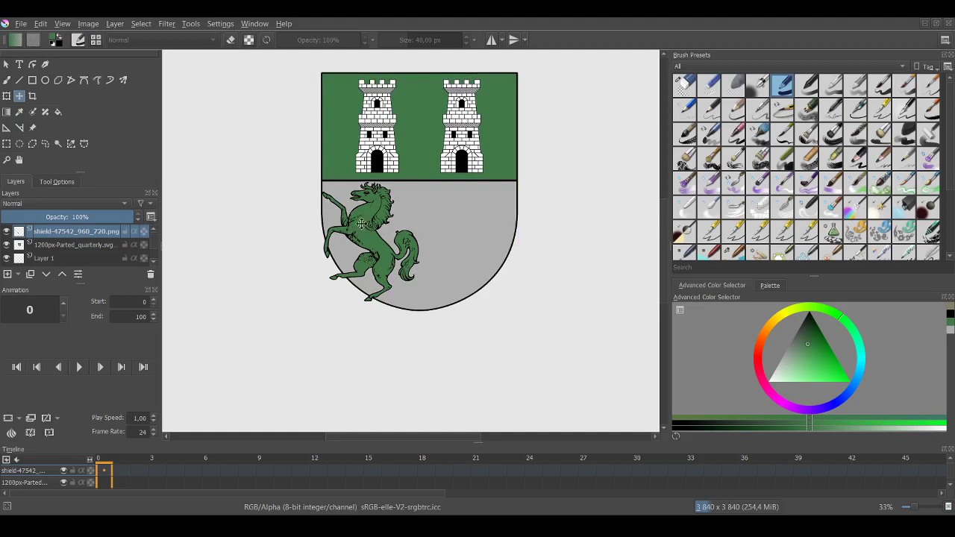
pyautogui.moveTo(364, 226); pyautogui.dragTo(466, 223)
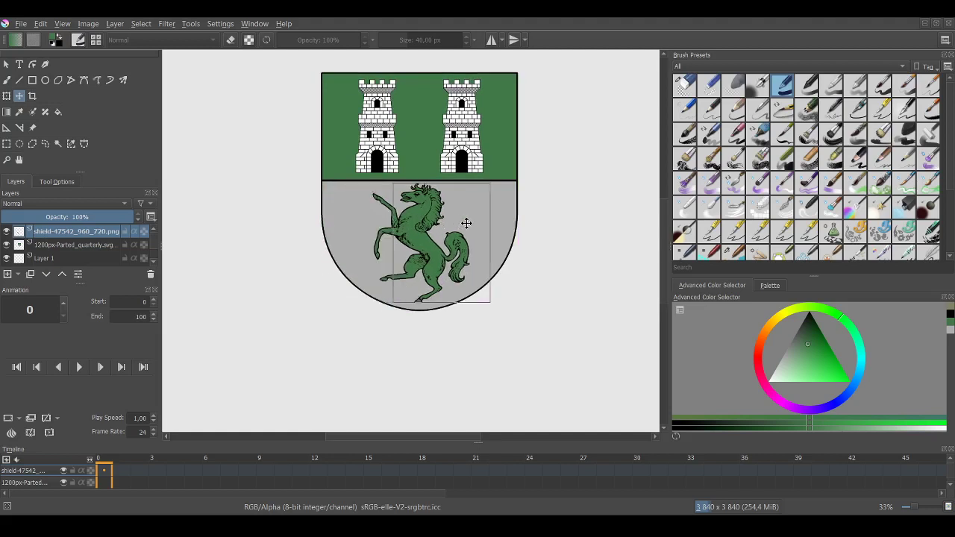
pyautogui.moveTo(467, 223); pyautogui.dragTo(494, 223)
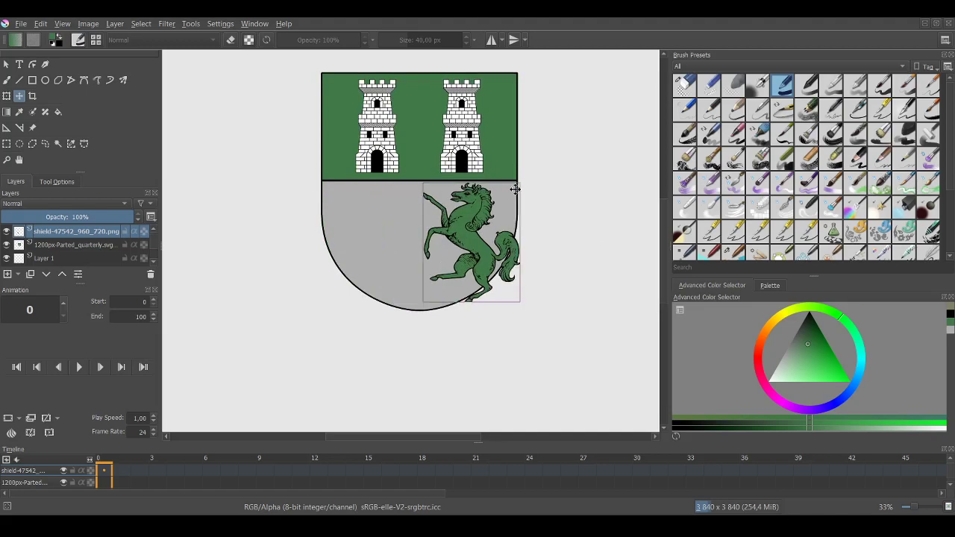
pyautogui.scroll(10, 508, 171)
pyautogui.scroll(2, 507, 160)
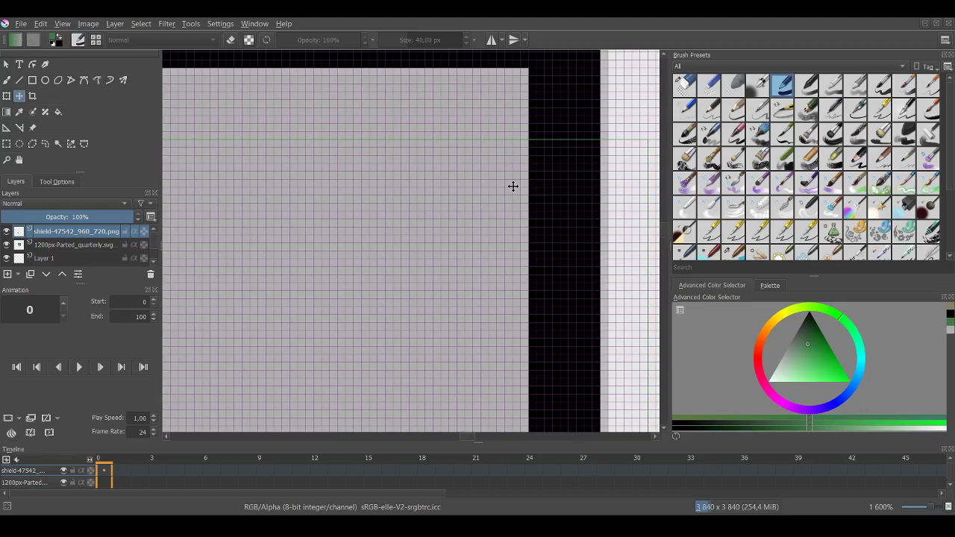
pyautogui.scroll(3, 515, 187)
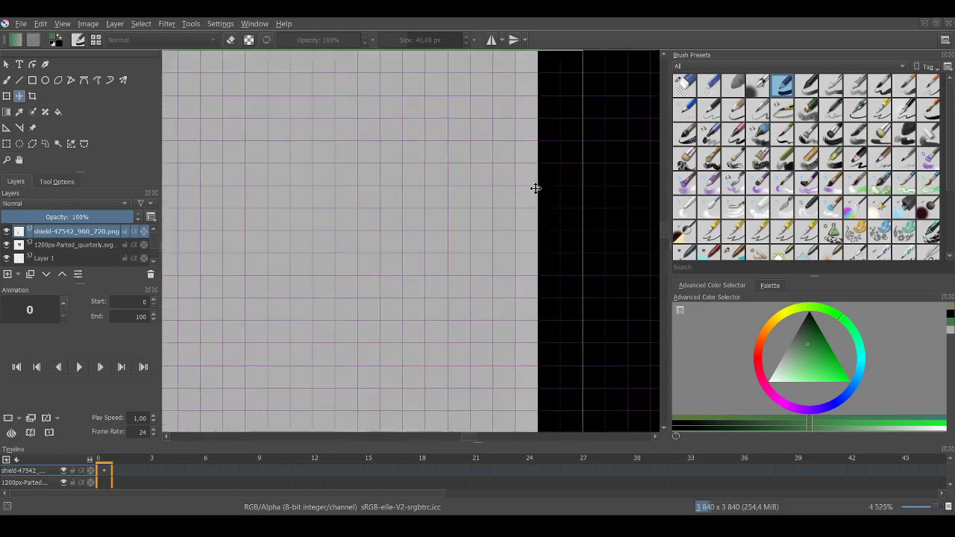
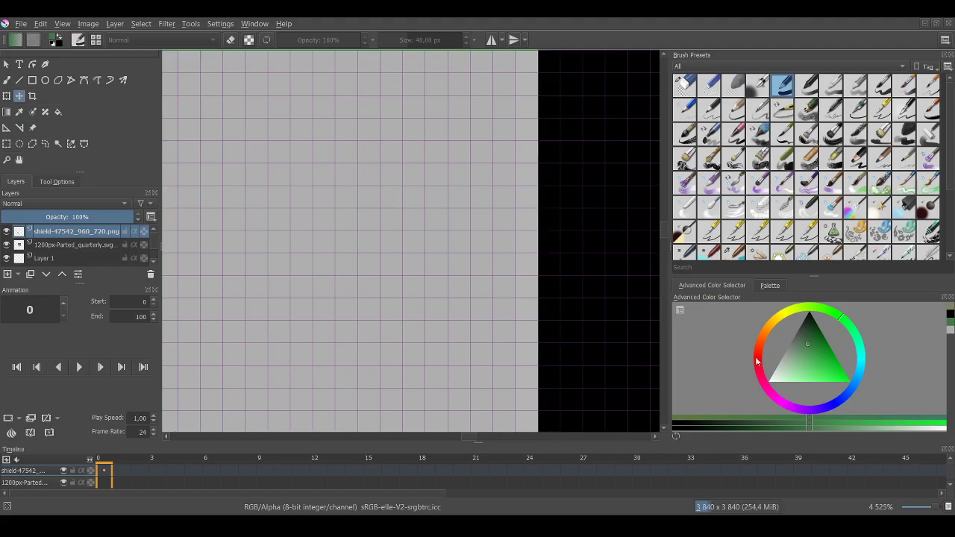
pyautogui.scroll(-10, 575, 345)
pyautogui.scroll(-8, 608, 318)
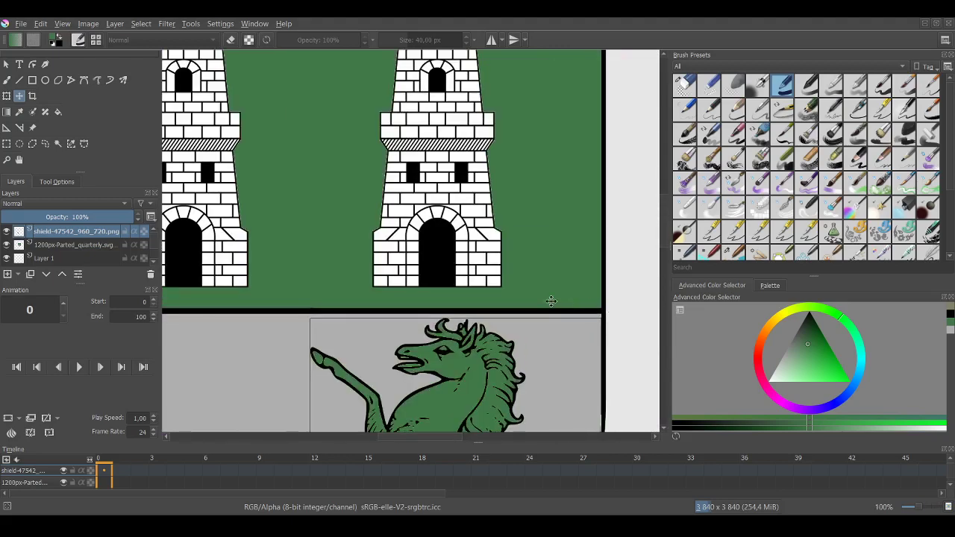
# Move the green horse from the right border to the middle of the grey half, and nudge it slightly right to centre it.
pyautogui.scroll(1, 368, 355)
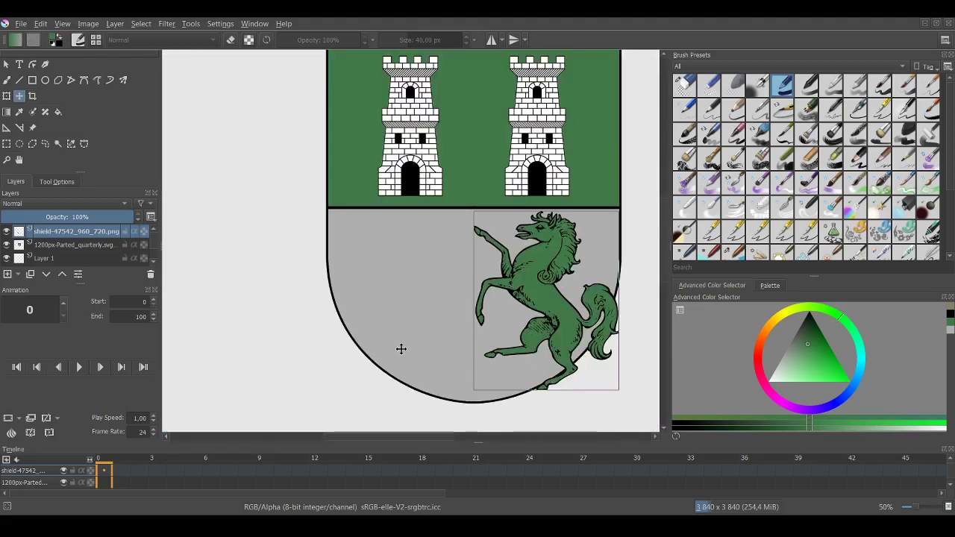
pyautogui.scroll(-1, 485, 287)
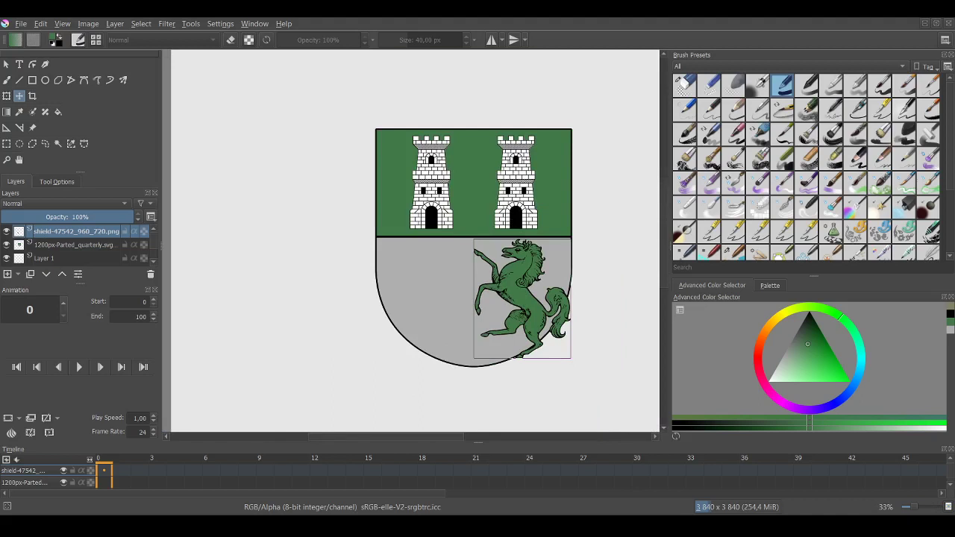
pyautogui.scroll(1, 517, 276)
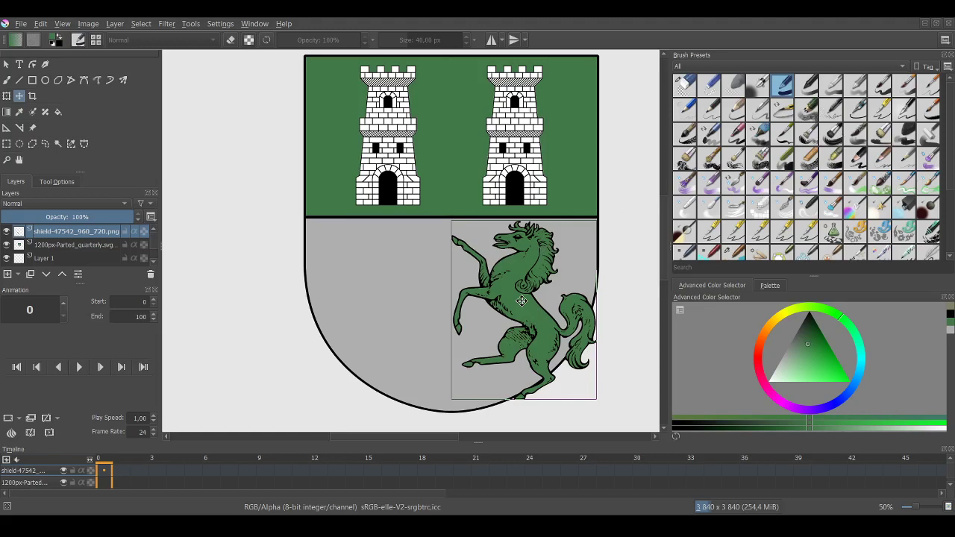
pyautogui.moveTo(522, 301); pyautogui.dragTo(476, 300)
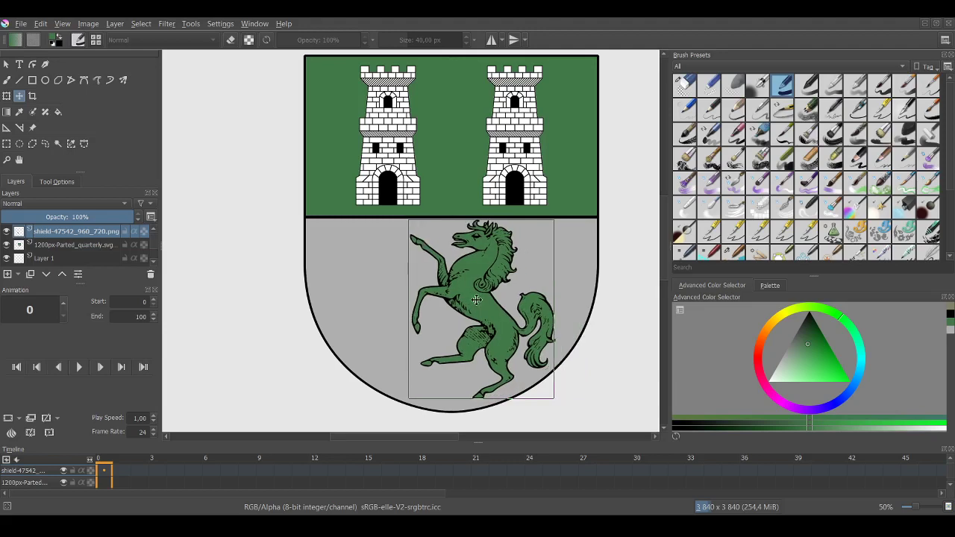
pyautogui.moveTo(476, 300); pyautogui.dragTo(452, 292)
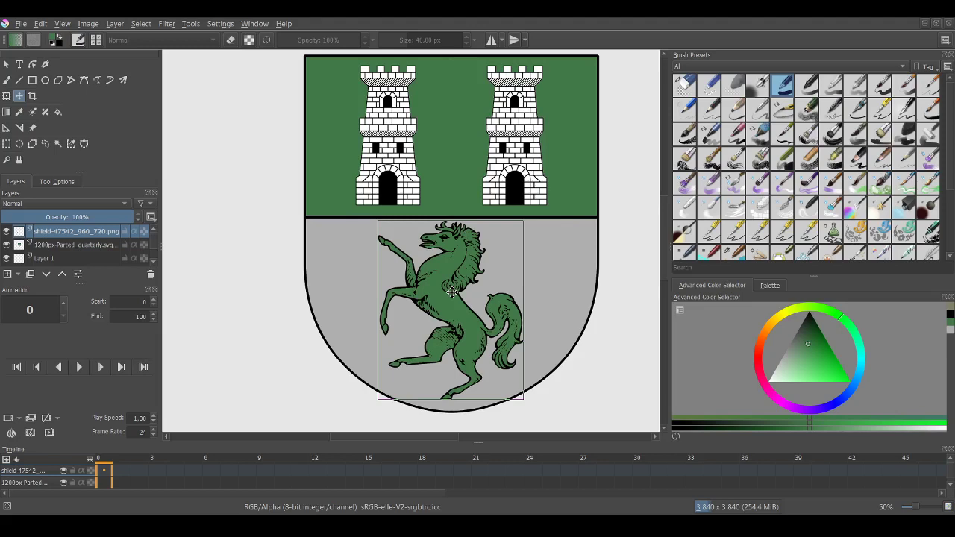
pyautogui.press('Right')
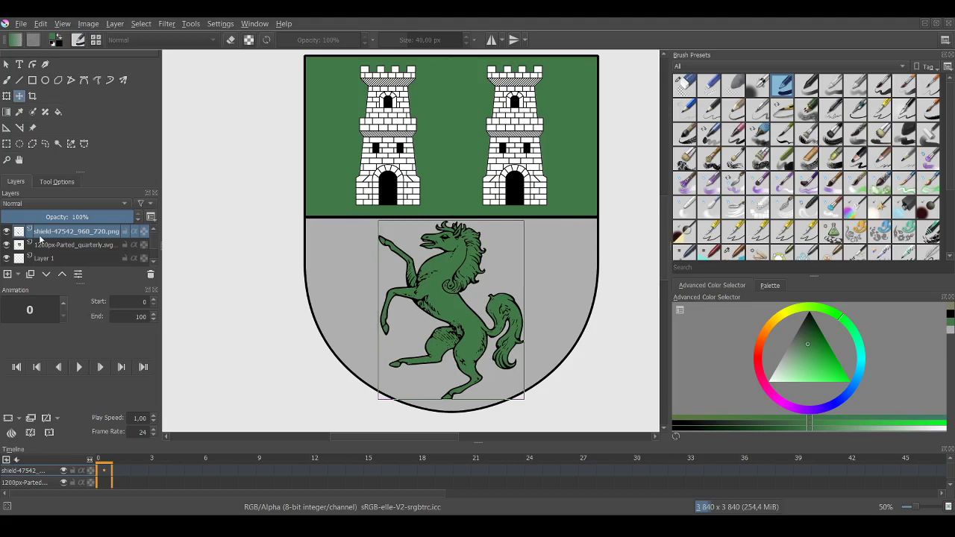
# Merge the tower, horse and shield layers down into a single layer above Layer 1.
pyautogui.click(19, 160)
pyautogui.press('-')
pyautogui.press('-')
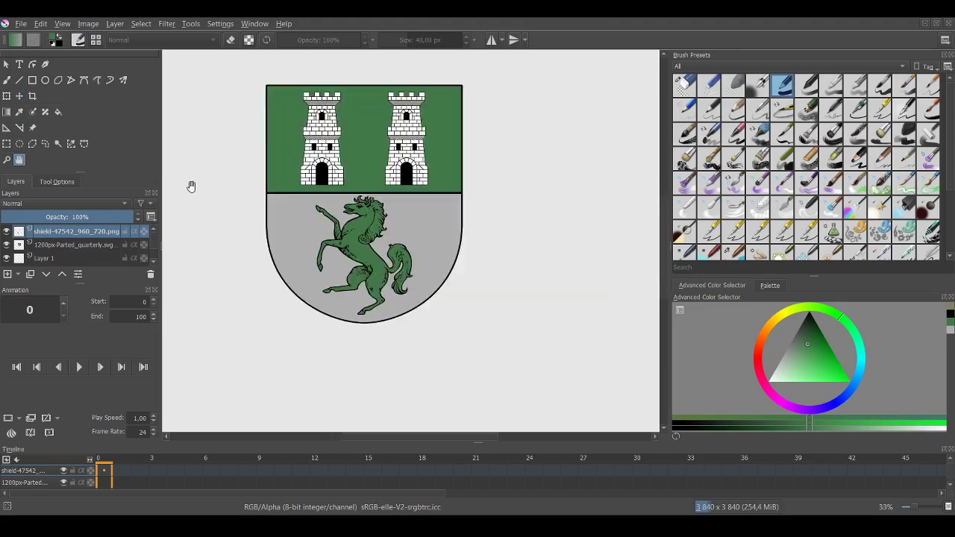
pyautogui.scroll(-1, 510, 326)
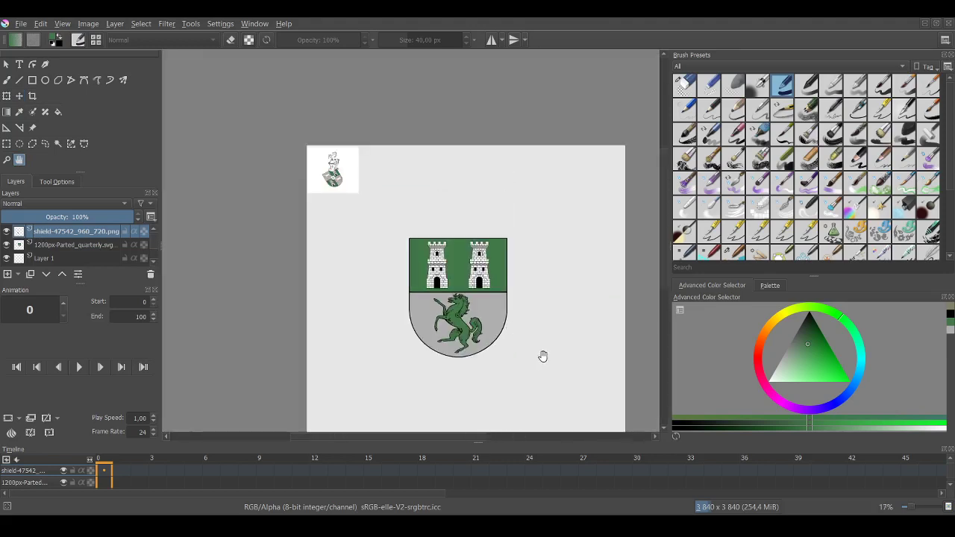
pyautogui.moveTo(542, 357); pyautogui.dragTo(540, 317)
pyautogui.scroll(1, 534, 311)
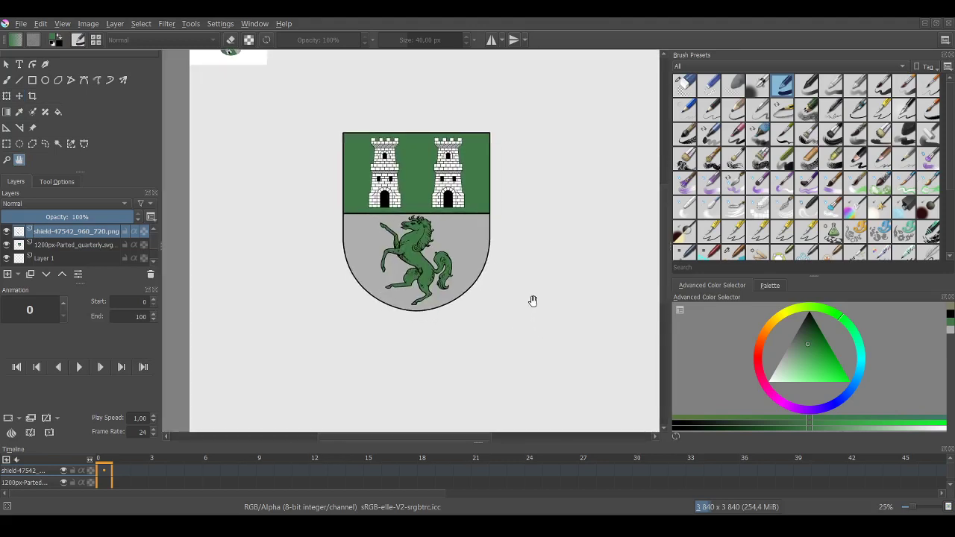
pyautogui.scroll(1, 527, 298)
pyautogui.moveTo(512, 300); pyautogui.dragTo(537, 337)
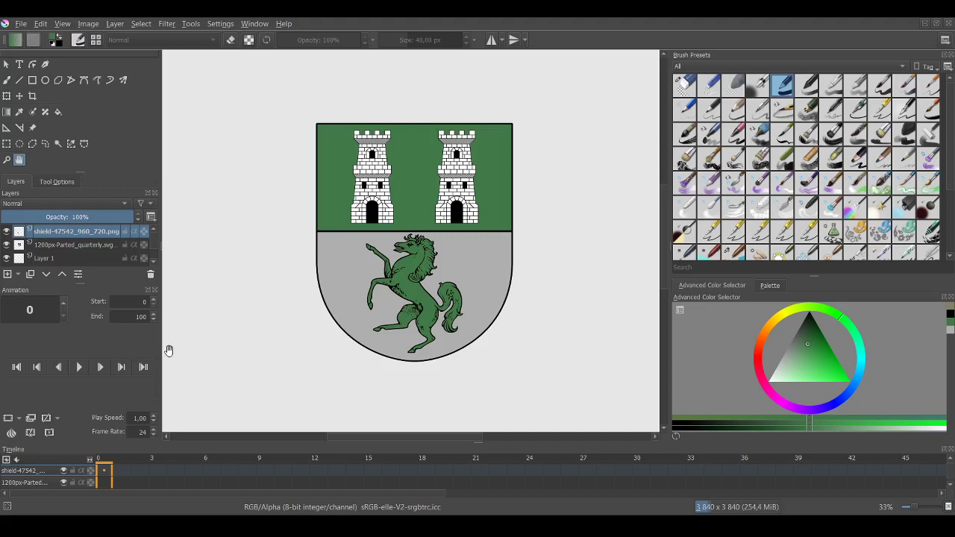
pyautogui.hotkey('ctrl', 'e')
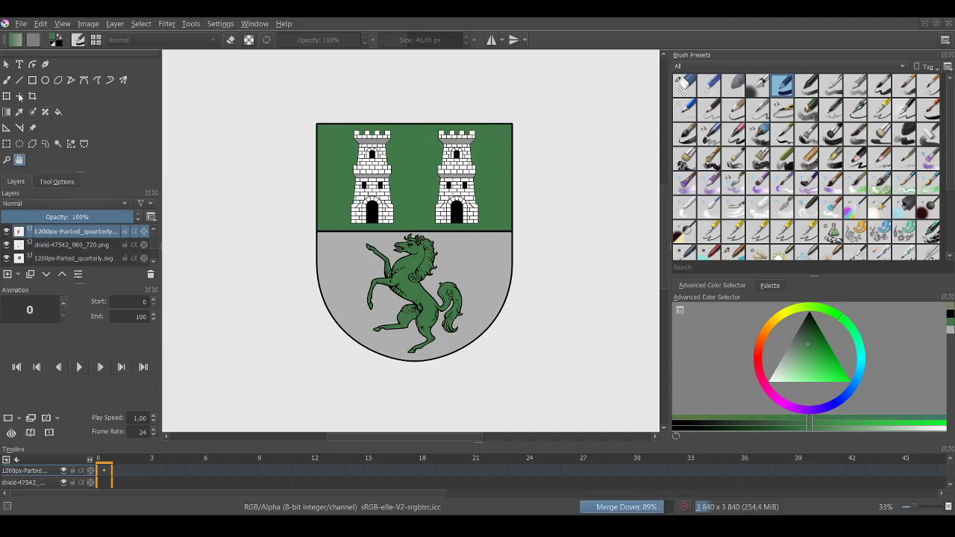
# Move the merged coat of arms to the horizontal centre of the canvas, slightly above the middle.
pyautogui.click(20, 97)
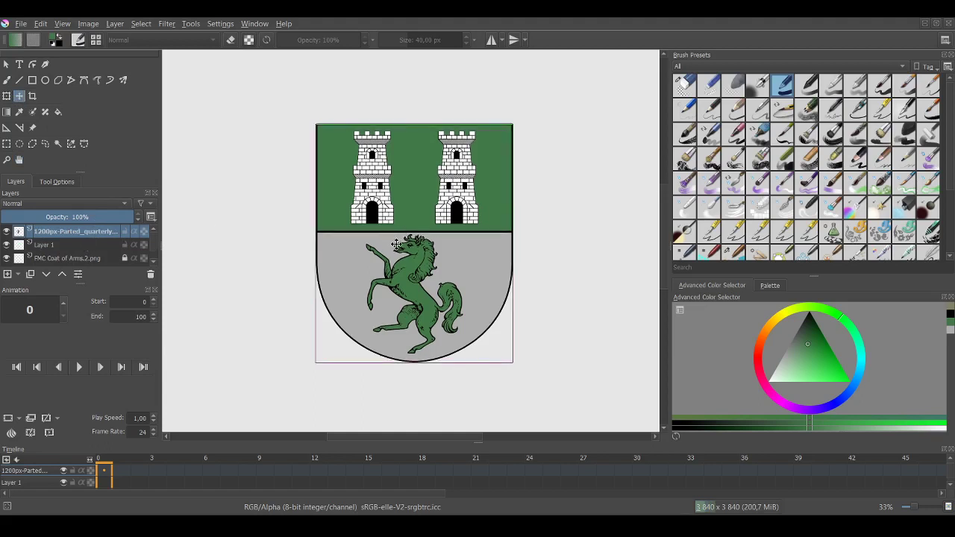
pyautogui.moveTo(397, 245); pyautogui.dragTo(423, 267)
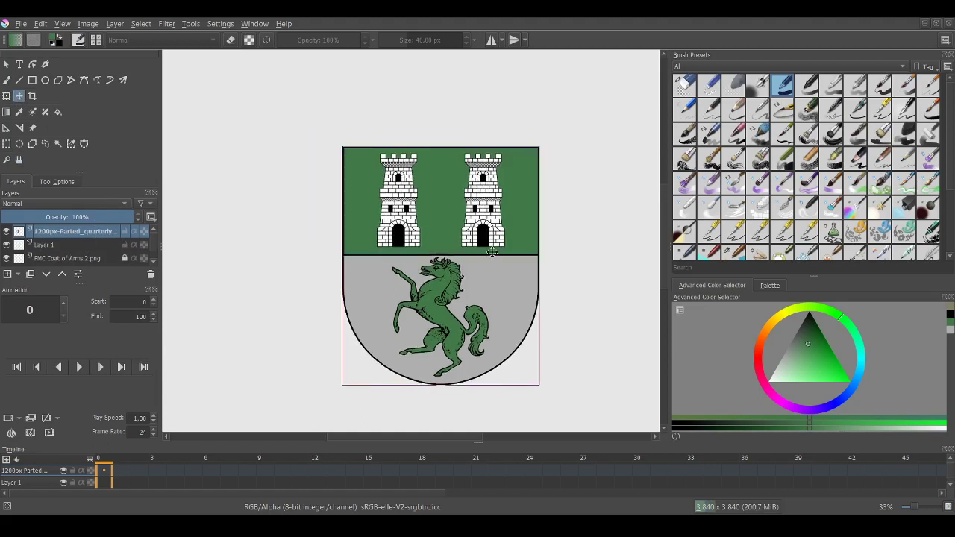
pyautogui.scroll(-2, 492, 252)
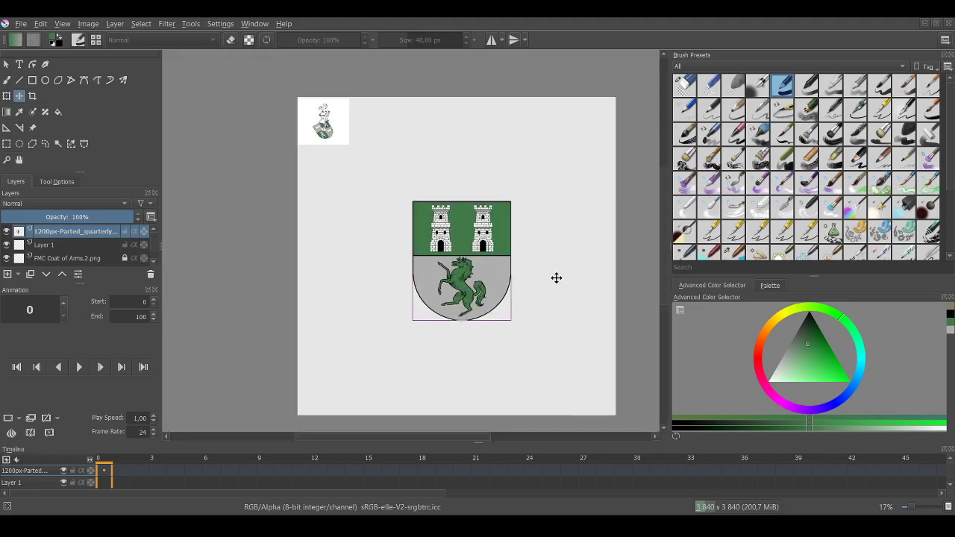
pyautogui.moveTo(495, 266); pyautogui.dragTo(493, 264)
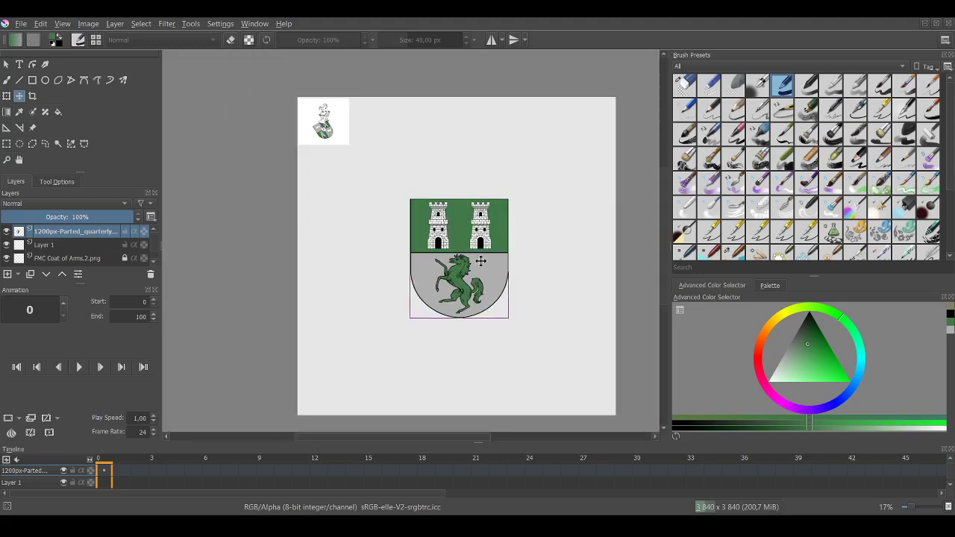
pyautogui.scroll(2, 468, 259)
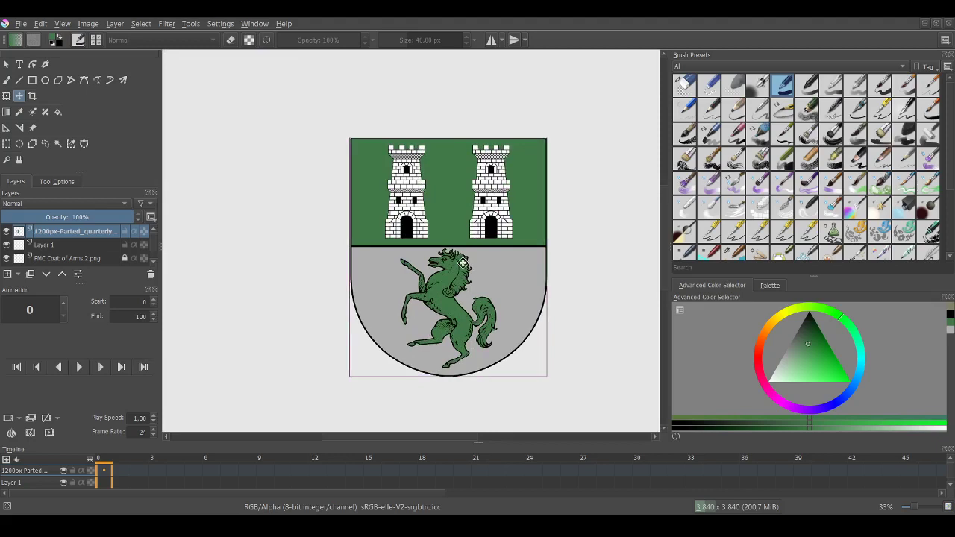
pyautogui.moveTo(459, 261); pyautogui.dragTo(446, 258)
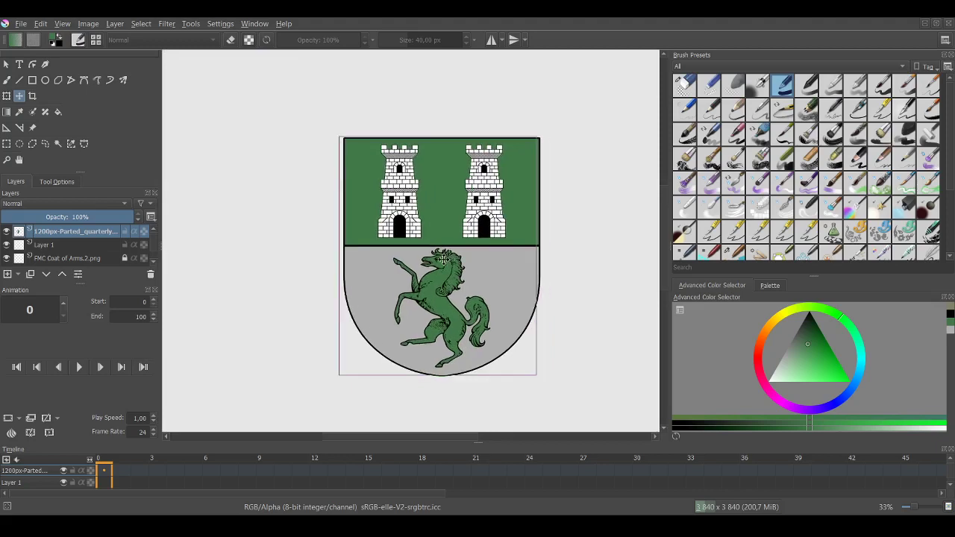
pyautogui.scroll(3, 455, 241)
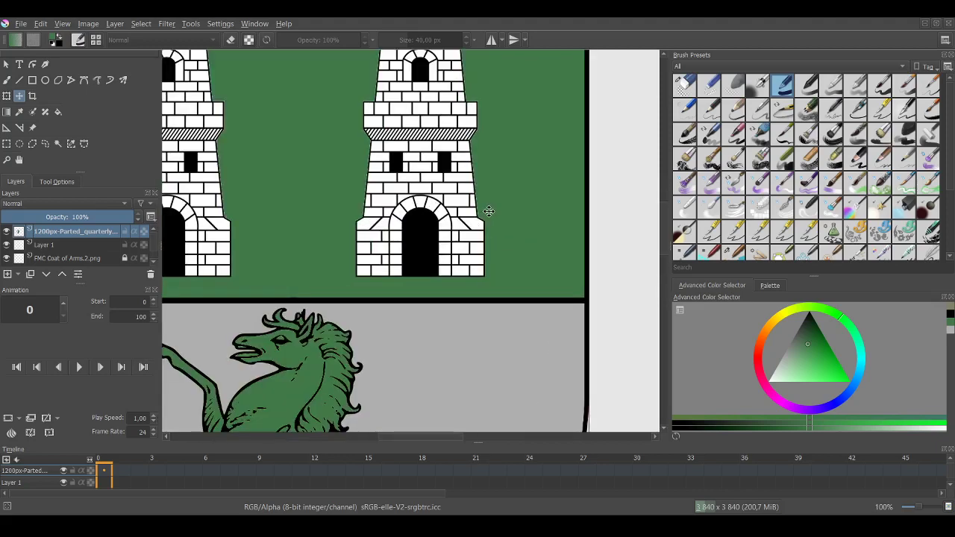
pyautogui.scroll(-2, 489, 212)
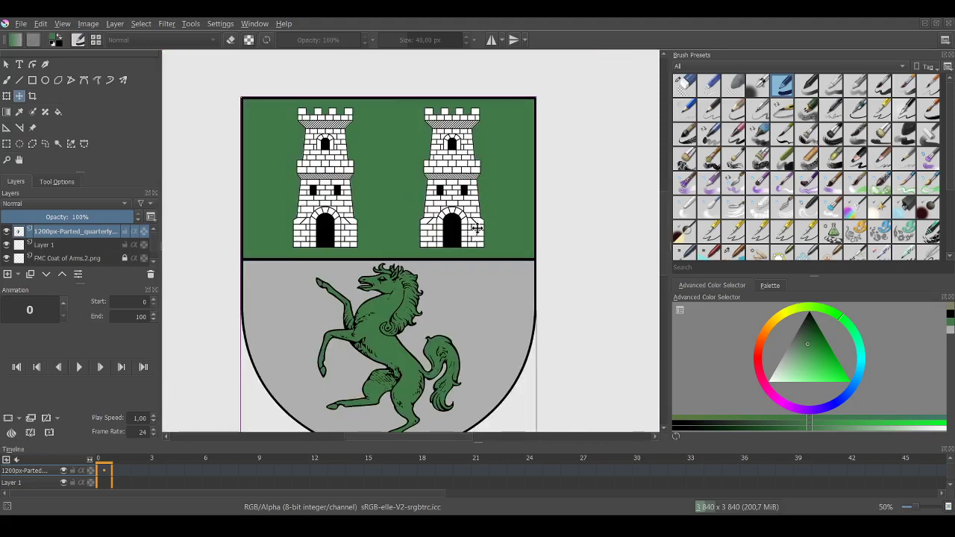
pyautogui.scroll(-1, 456, 237)
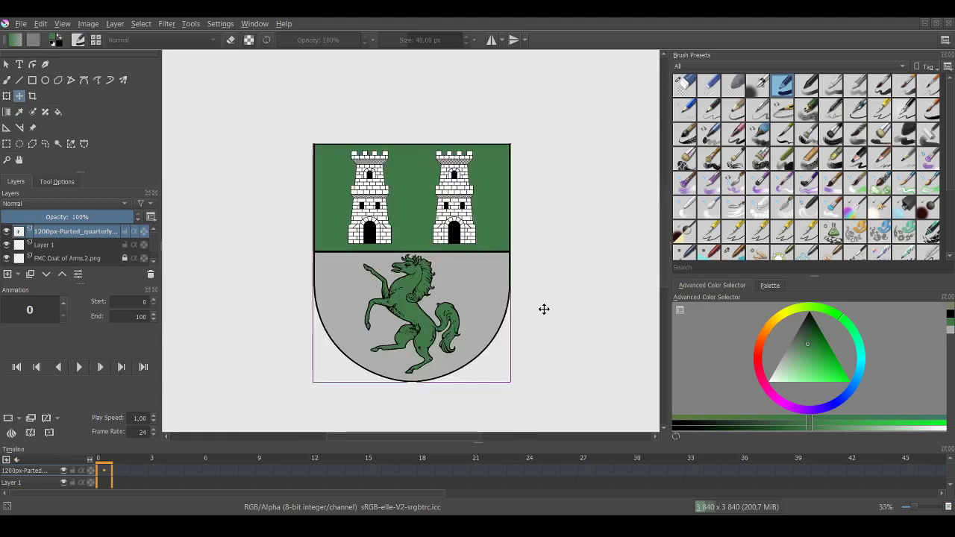
# Lock the merged shield layer and Layer 1, and unlock the Background layer.
pyautogui.press('-')
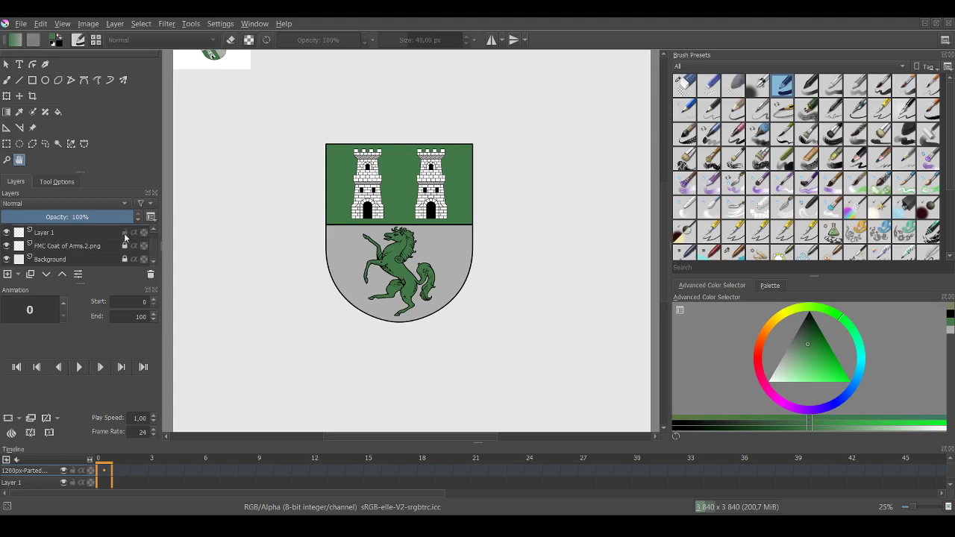
pyautogui.scroll(1, 125, 237)
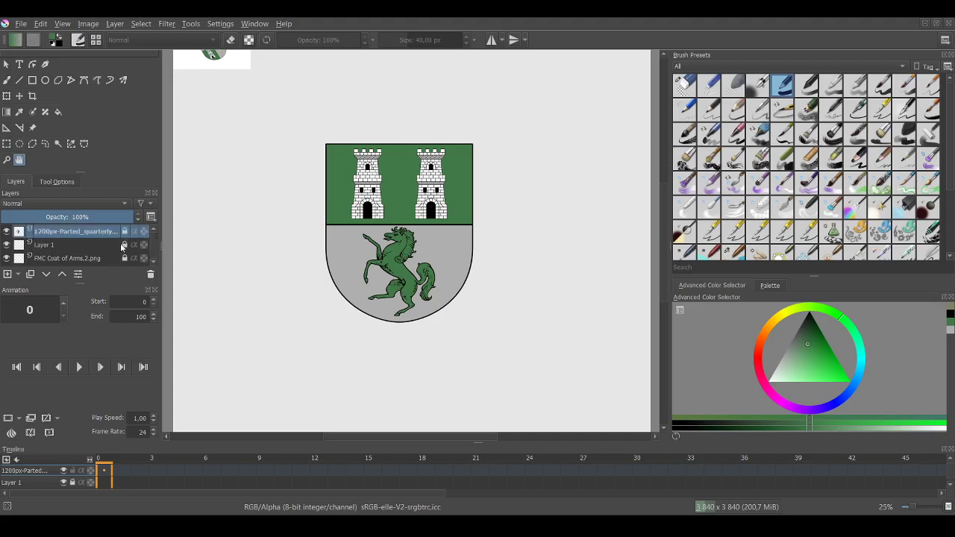
pyautogui.scroll(-1, 121, 250)
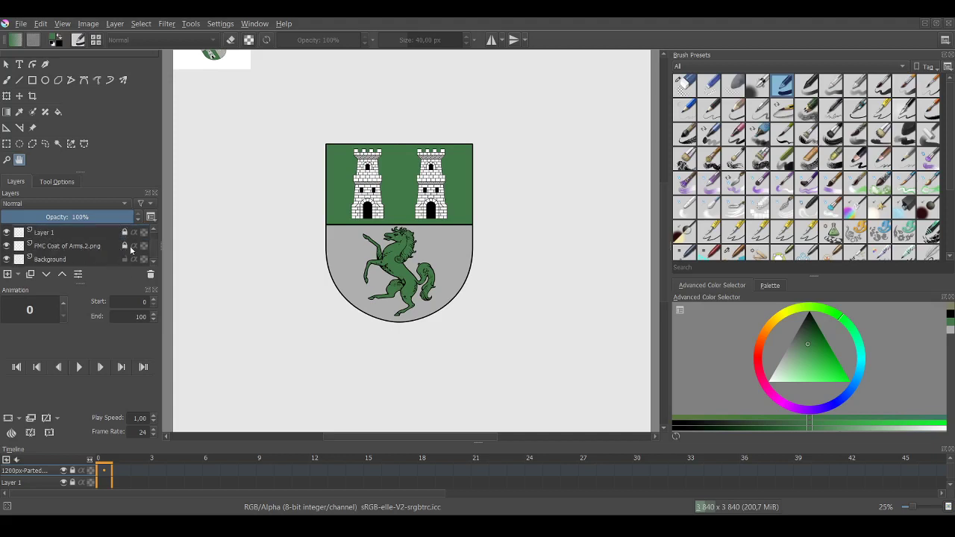
# Fill the Background layer's light grey area with white.
pyautogui.click(58, 112)
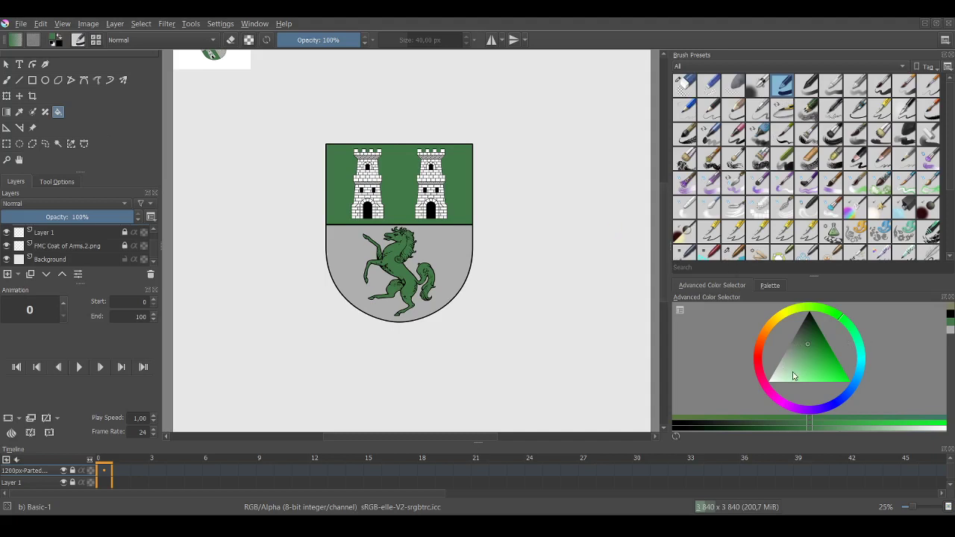
pyautogui.moveTo(781, 366); pyautogui.dragTo(749, 391)
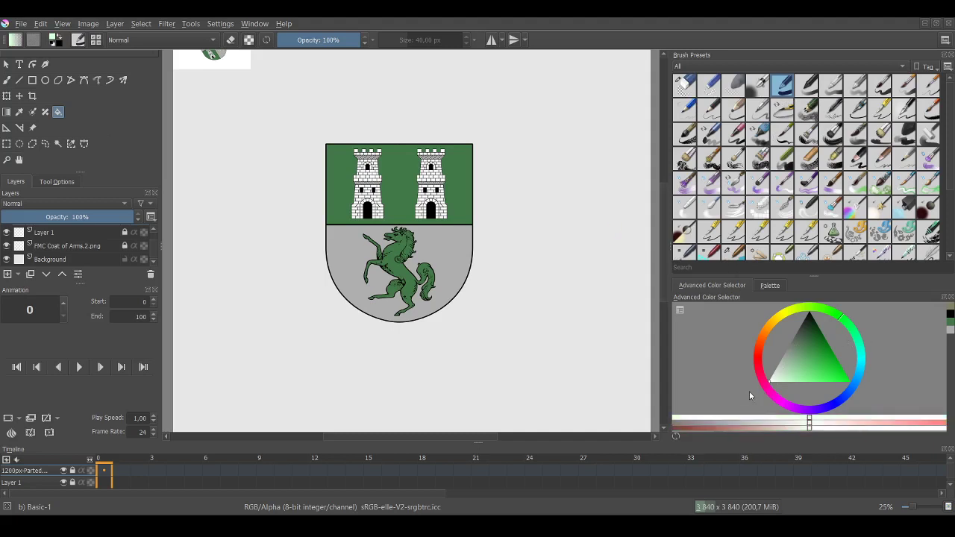
pyautogui.click(109, 259)
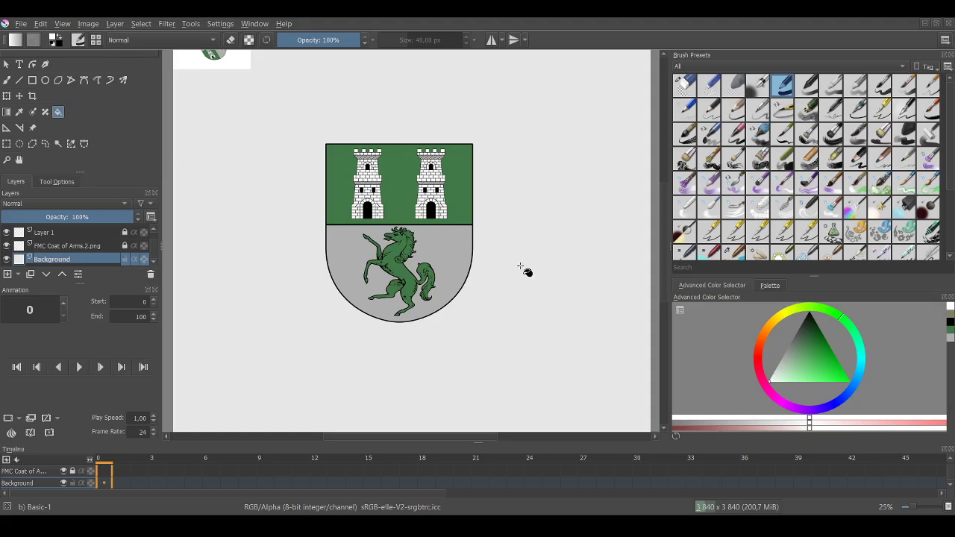
pyautogui.click(520, 266)
pyautogui.scroll(-1, 533, 266)
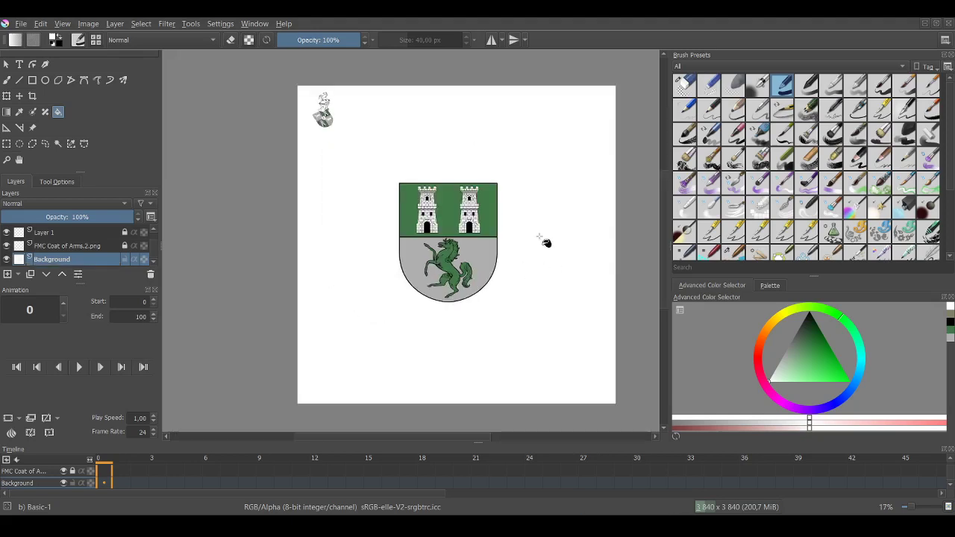
# Unlock the FMC Coat of Arms.2.png layer and move the small reference emblem right and slightly down, away from the canvas corner.
pyautogui.scroll(4, 337, 110)
pyautogui.scroll(-2, 281, 138)
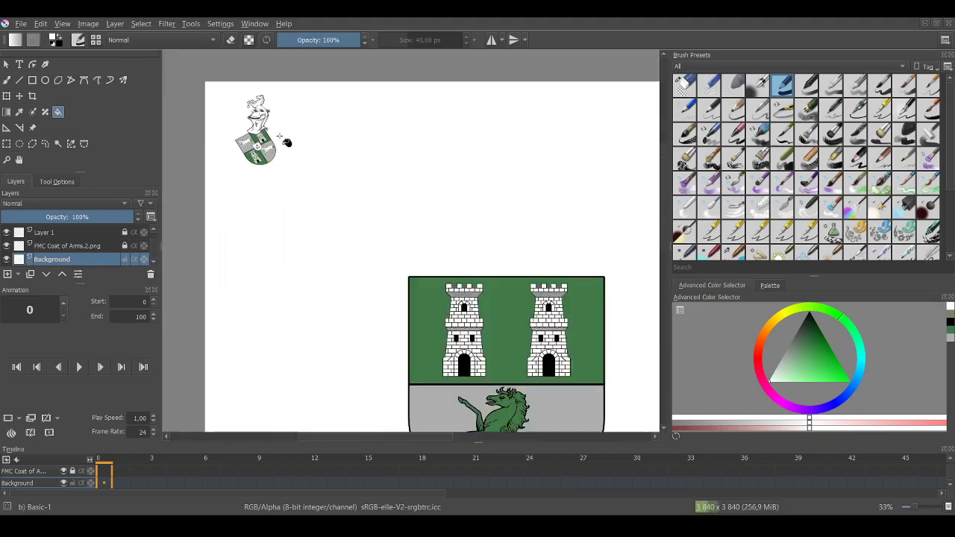
pyautogui.click(77, 246)
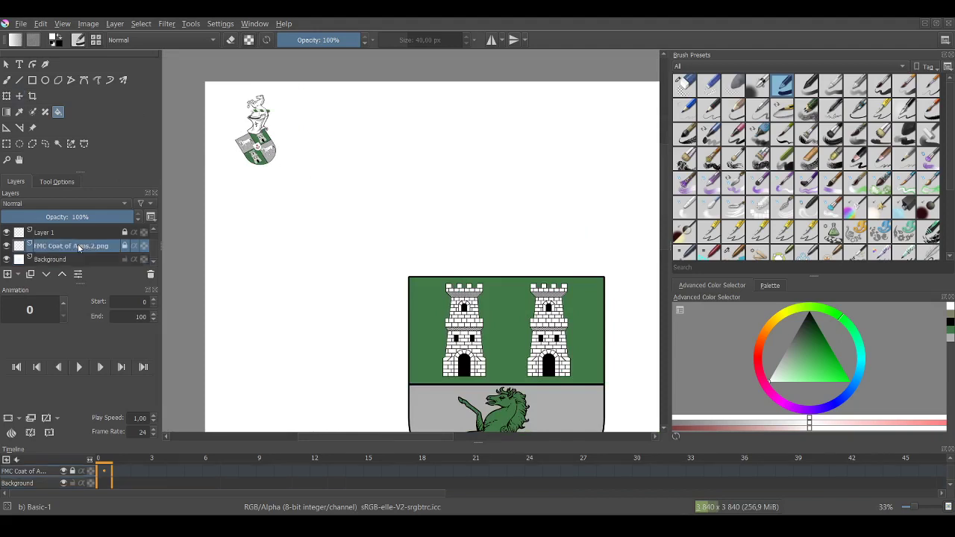
pyautogui.click(20, 97)
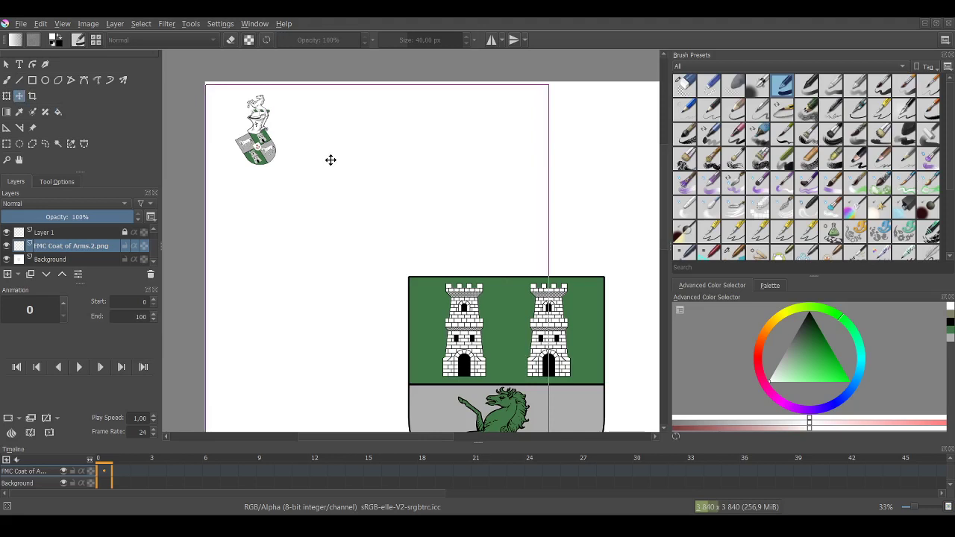
pyautogui.moveTo(330, 160); pyautogui.dragTo(320, 209)
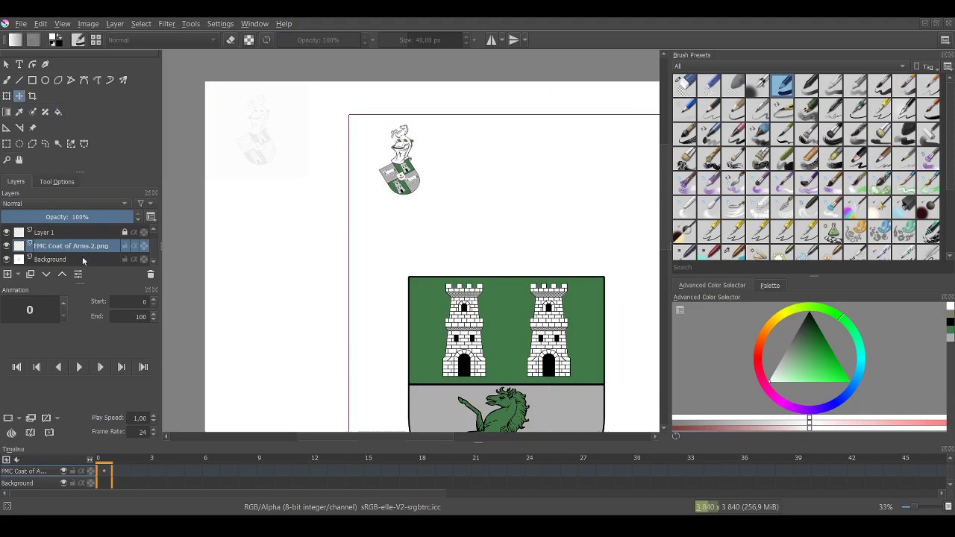
# Paint over the faint emblem remnant on the Background layer with a white 270.47 px brush, and lock the layer.
pyautogui.click(90, 265)
pyautogui.press('b')
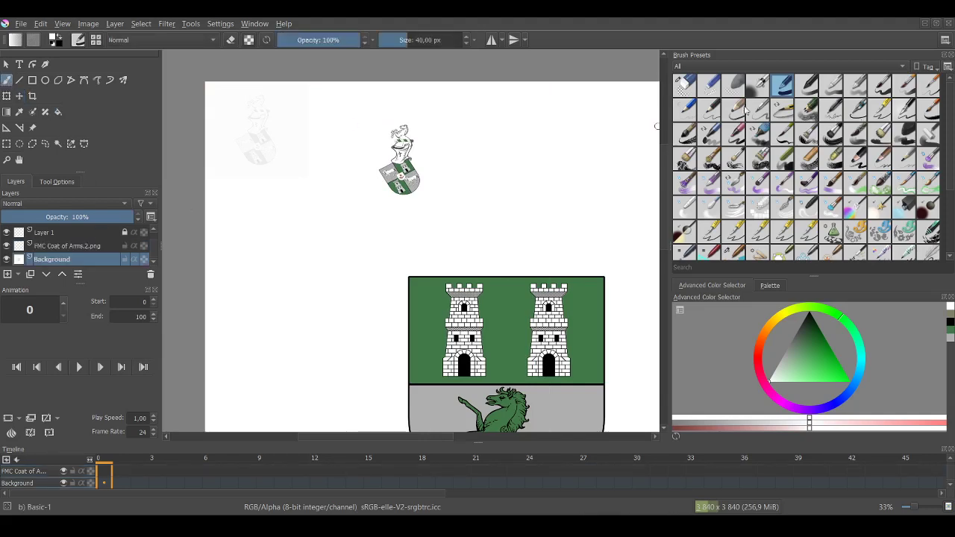
pyautogui.click(432, 39)
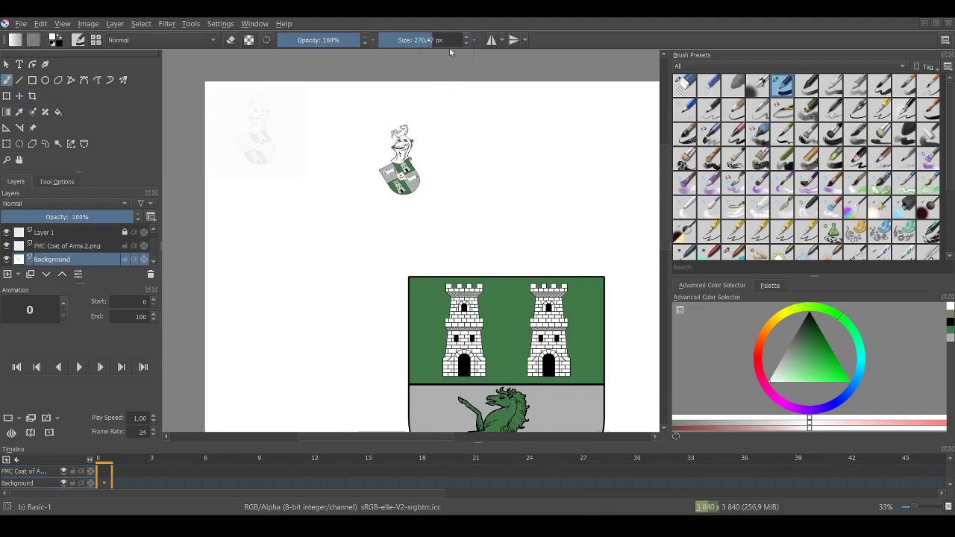
pyautogui.moveTo(234, 149)
pyautogui.mouseDown()
pyautogui.moveTo(263, 152)
pyautogui.moveTo(283, 170)
pyautogui.moveTo(244, 140)
pyautogui.moveTo(261, 102)
pyautogui.moveTo(242, 92)
pyautogui.moveTo(292, 90)
pyautogui.moveTo(210, 120)
pyautogui.moveTo(254, 79)
pyautogui.moveTo(316, 89)
pyautogui.moveTo(203, 126)
pyautogui.moveTo(334, 106)
pyautogui.moveTo(259, 164)
pyautogui.moveTo(275, 168)
pyautogui.moveTo(322, 133)
pyautogui.moveTo(291, 181)
pyautogui.moveTo(292, 111)
pyautogui.moveTo(270, 102)
pyautogui.moveTo(242, 165)
pyautogui.moveTo(215, 173)
pyautogui.moveTo(215, 74)
pyautogui.moveTo(196, 78)
pyautogui.moveTo(227, 133)
pyautogui.moveTo(203, 150)
pyautogui.mouseUp()
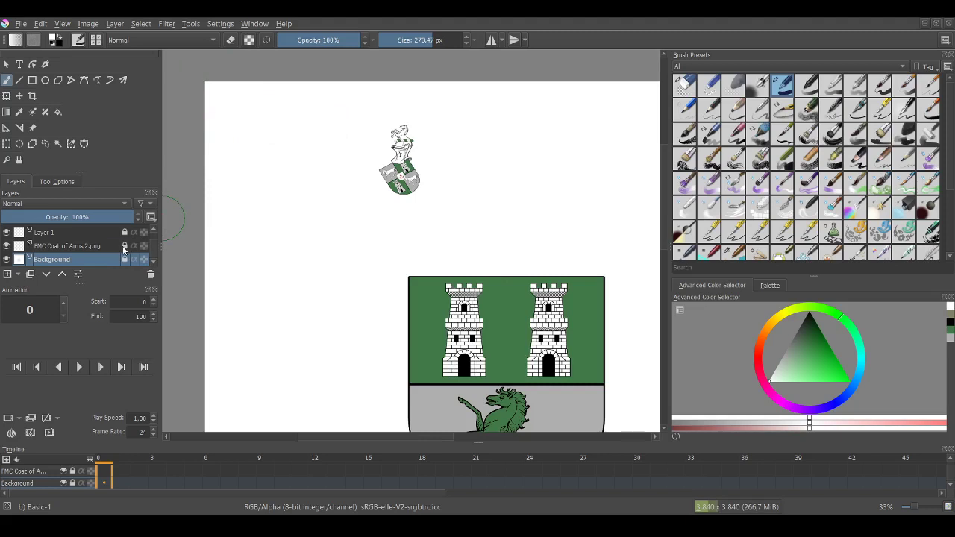
# Move the small reference emblem back into the canvas's top-left corner and lock its layer.
pyautogui.click(20, 96)
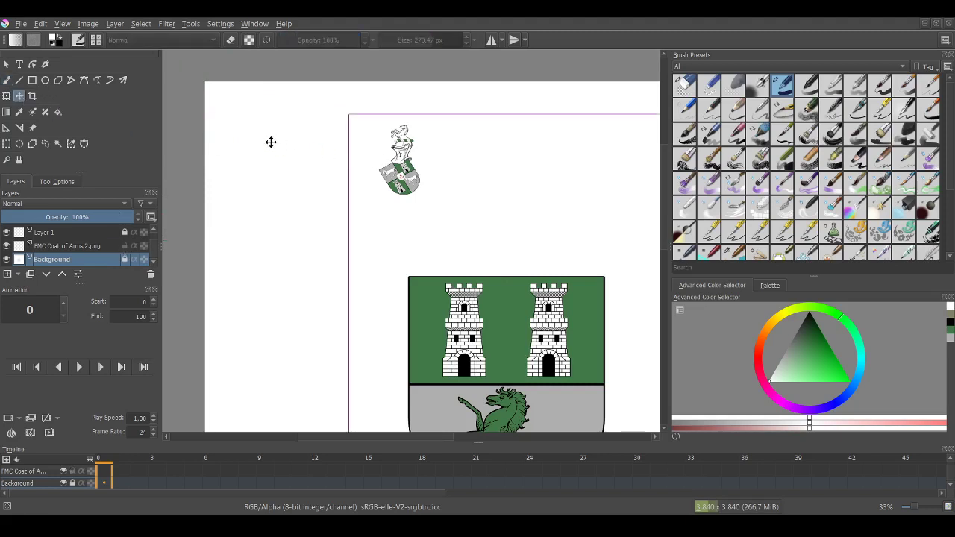
pyautogui.moveTo(271, 142); pyautogui.dragTo(164, 122)
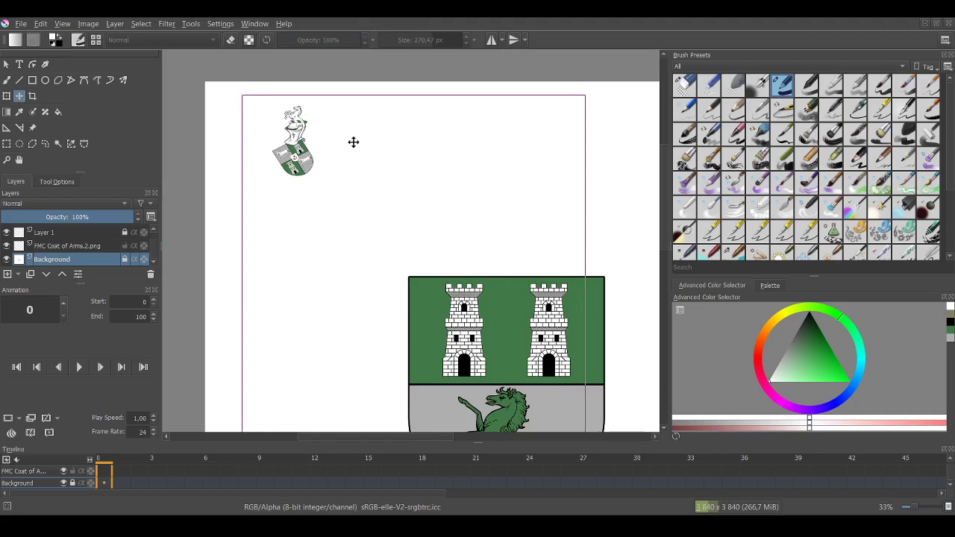
pyautogui.moveTo(354, 142); pyautogui.dragTo(307, 152)
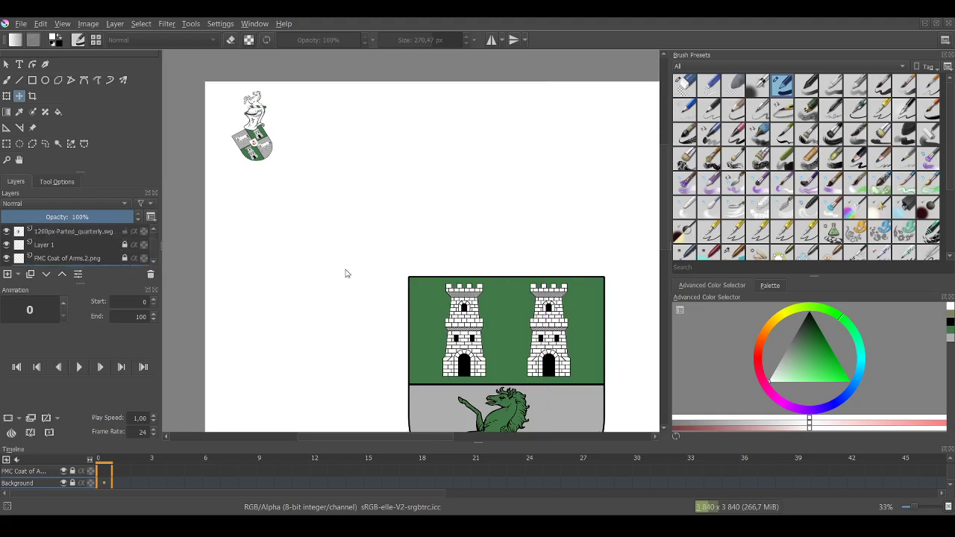
# Move the shield on the 1200px-Parted_quarterly.svg layer down and to the left, clear of the grey silhouette beneath it.
pyautogui.scroll(-1, 244, 196)
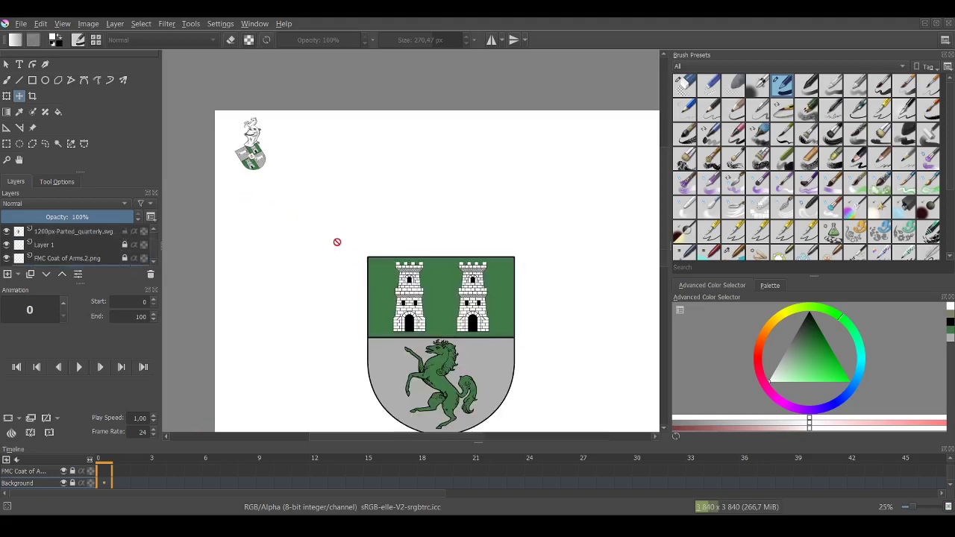
pyautogui.click(85, 228)
pyautogui.press('-')
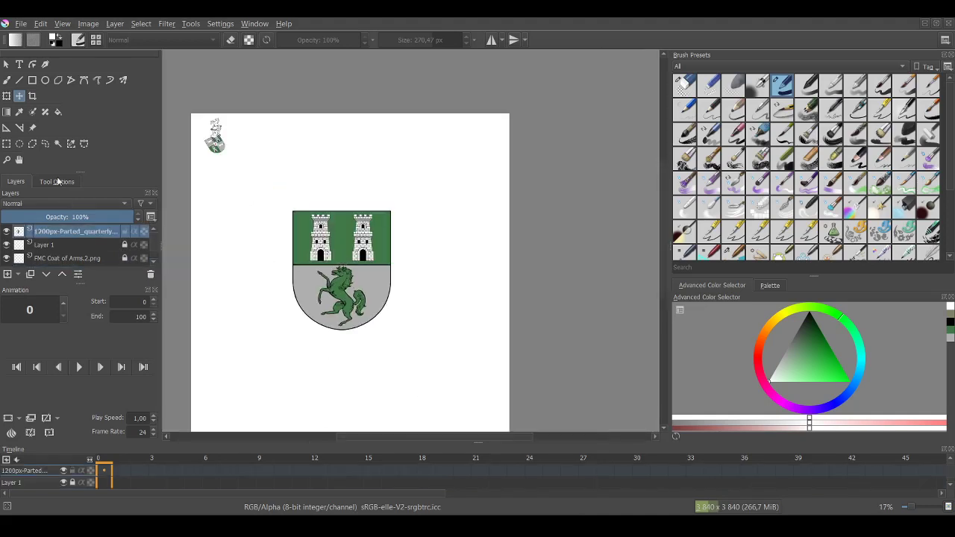
pyautogui.click(19, 160)
pyautogui.scroll(2, 371, 248)
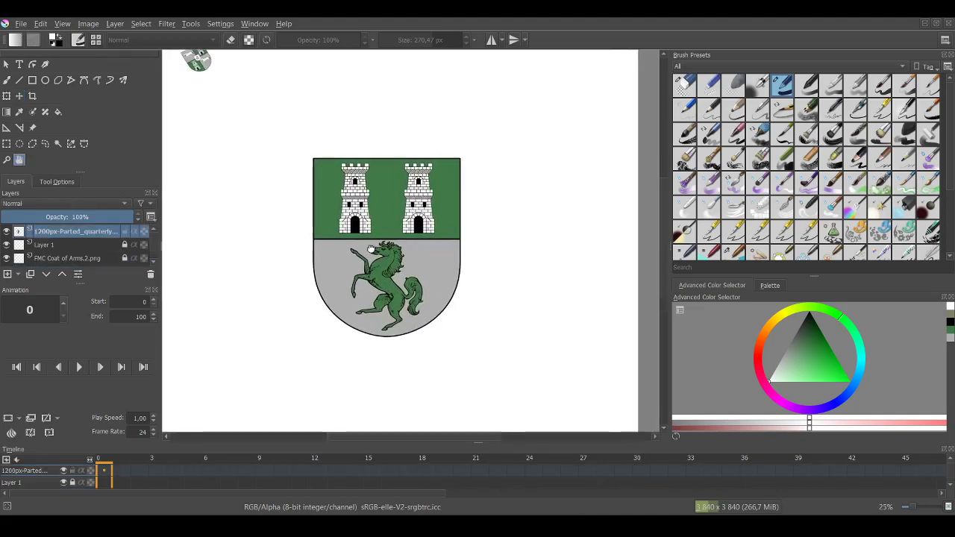
pyautogui.moveTo(371, 248)
pyautogui.mouseDown()
pyautogui.moveTo(352, 247)
pyautogui.moveTo(360, 250)
pyautogui.mouseUp()
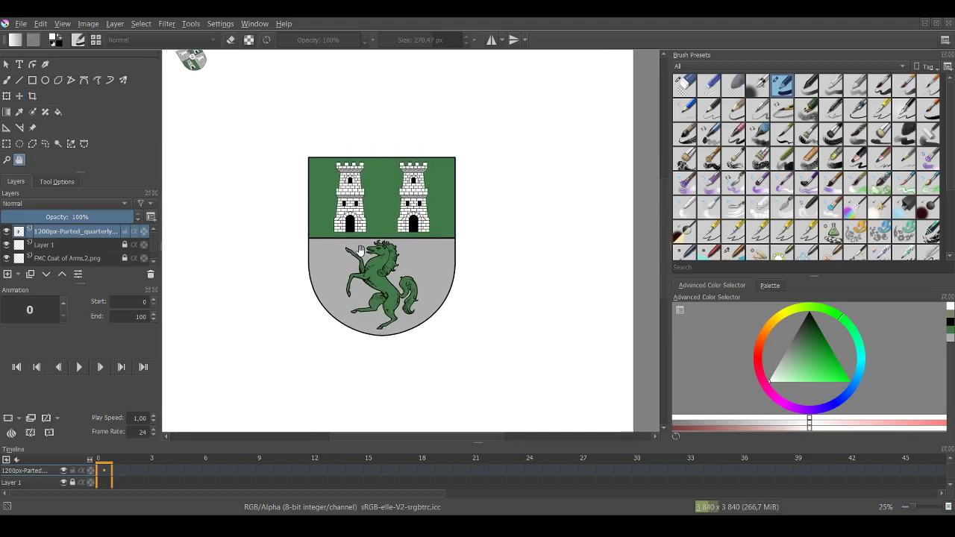
pyautogui.click(19, 96)
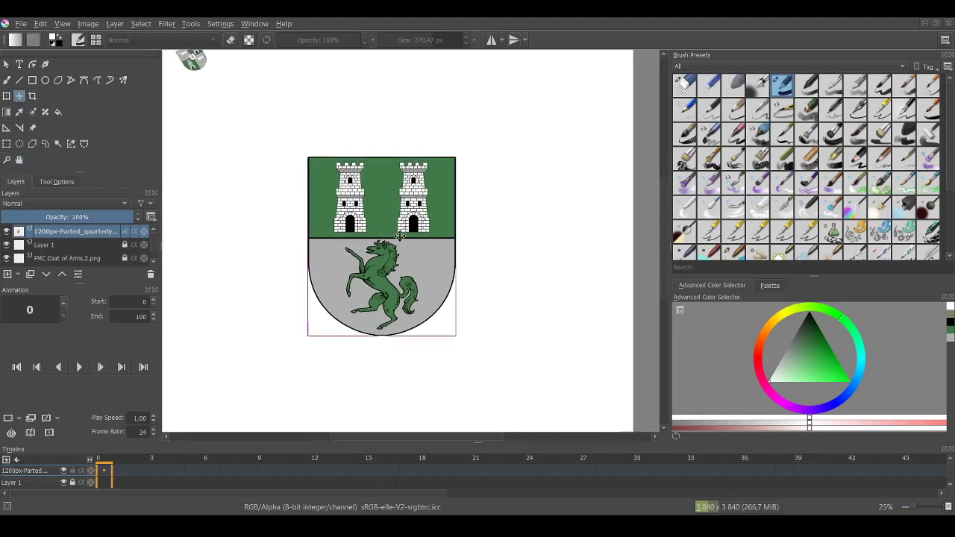
pyautogui.moveTo(285, 320); pyautogui.dragTo(187, 404)
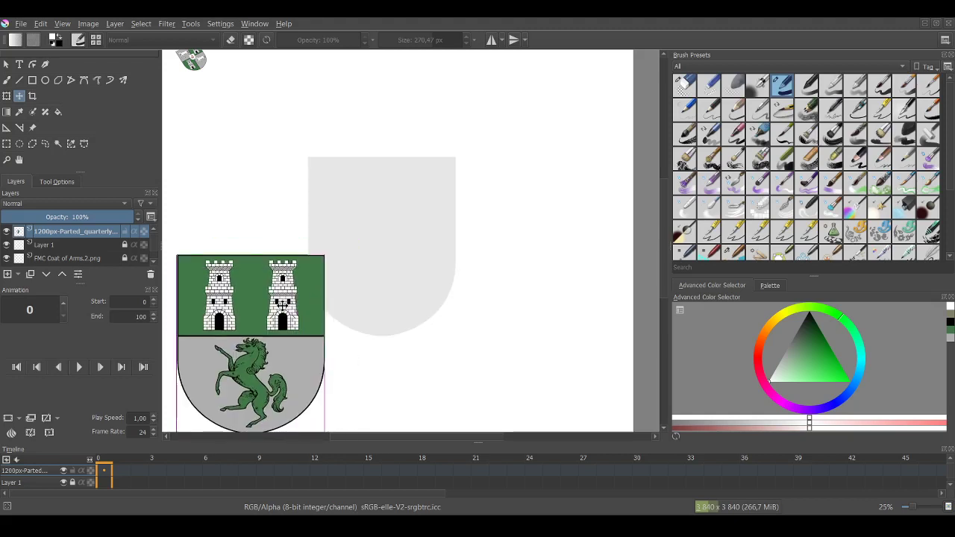
pyautogui.moveTo(282, 304); pyautogui.dragTo(242, 309)
# Fill the grey shield silhouette on the Background layer with white.
pyautogui.scroll(-1, 130, 257)
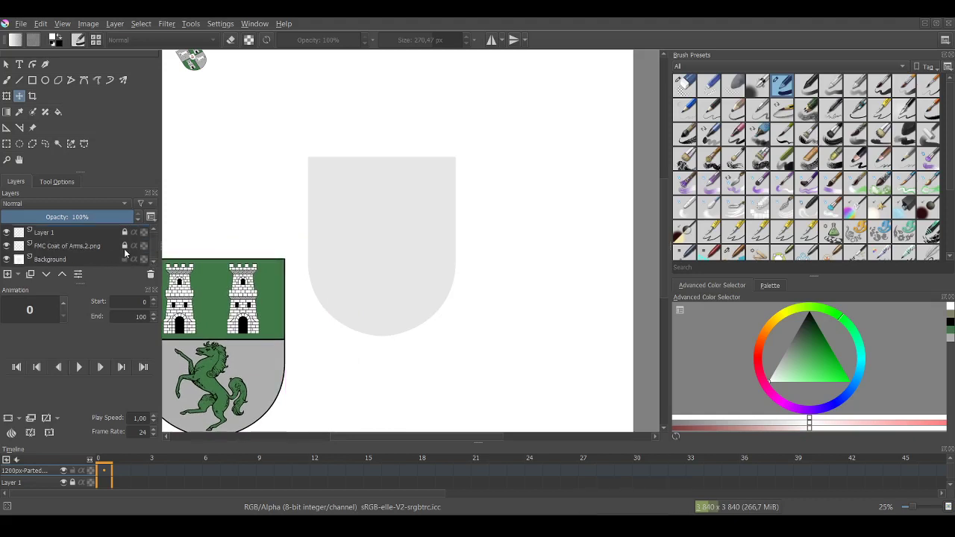
pyautogui.scroll(1, 124, 249)
pyautogui.click(58, 111)
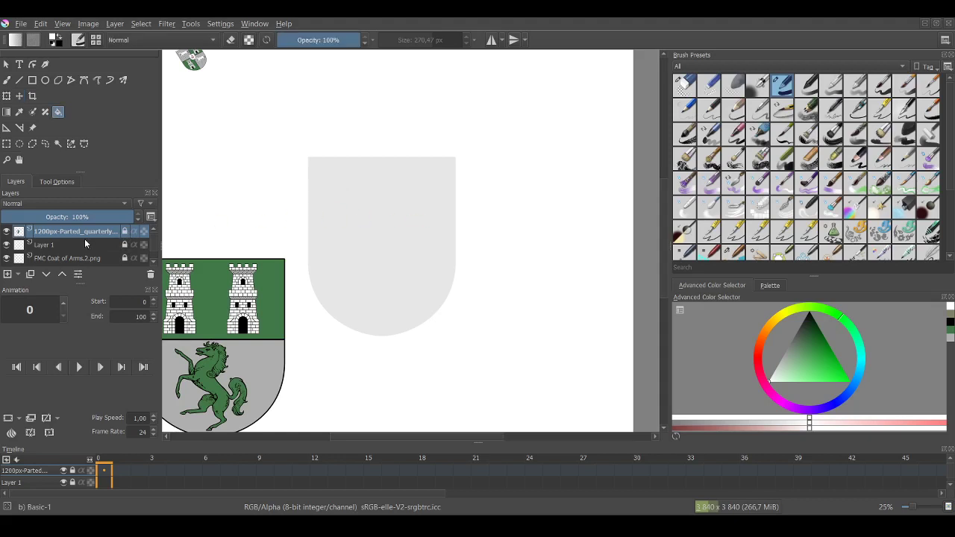
pyautogui.scroll(-1, 84, 239)
pyautogui.click(95, 259)
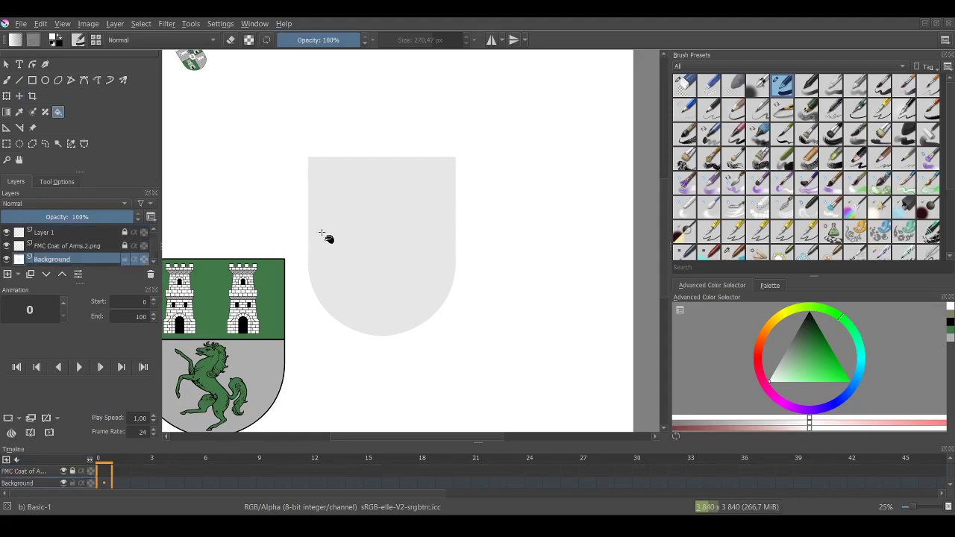
pyautogui.click(348, 218)
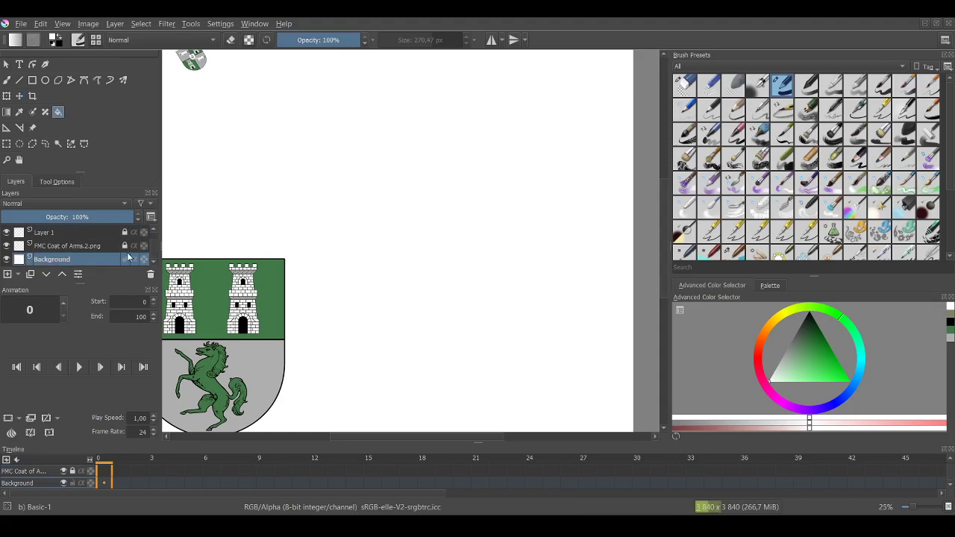
# Move the shield artwork back to the upper middle of the canvas, over the area where the silhouette was.
pyautogui.scroll(1, 127, 238)
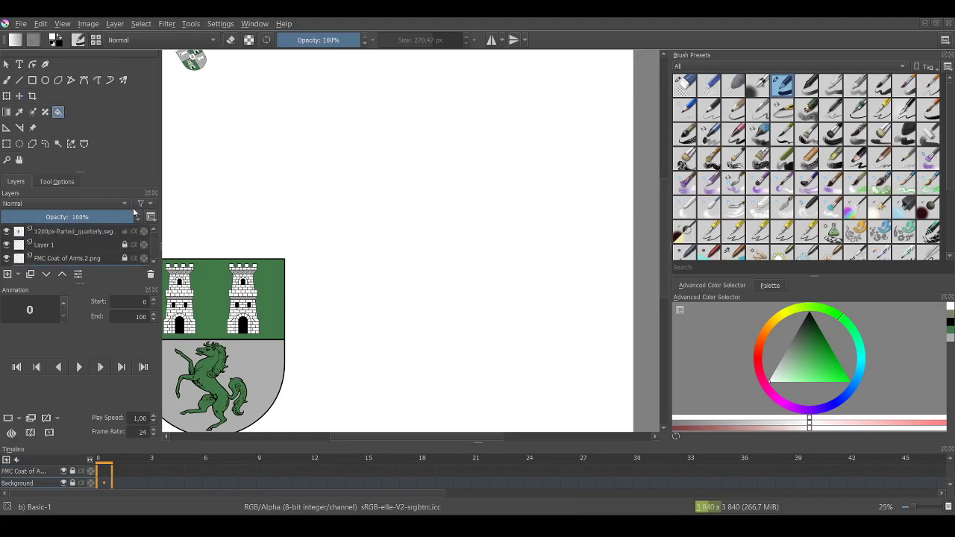
pyautogui.click(20, 95)
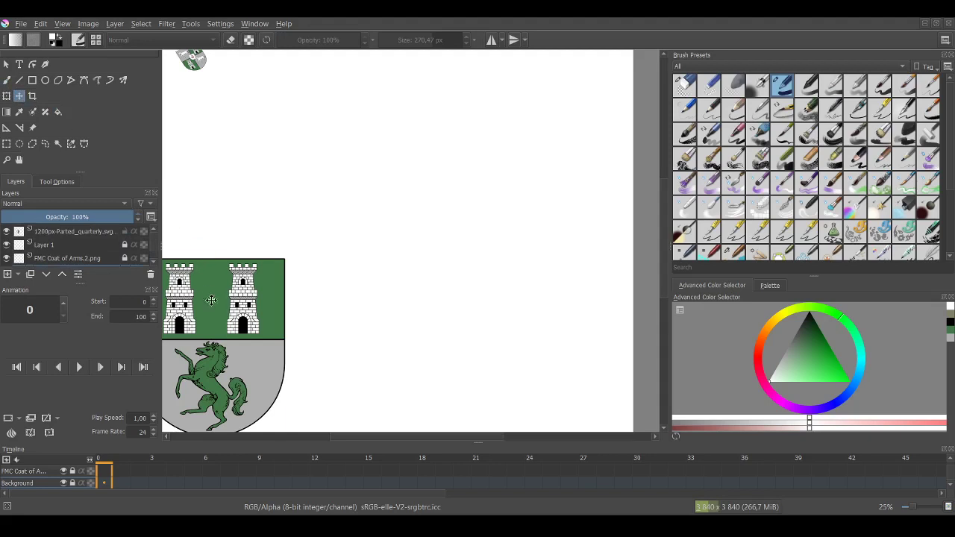
pyautogui.moveTo(209, 300); pyautogui.dragTo(210, 298)
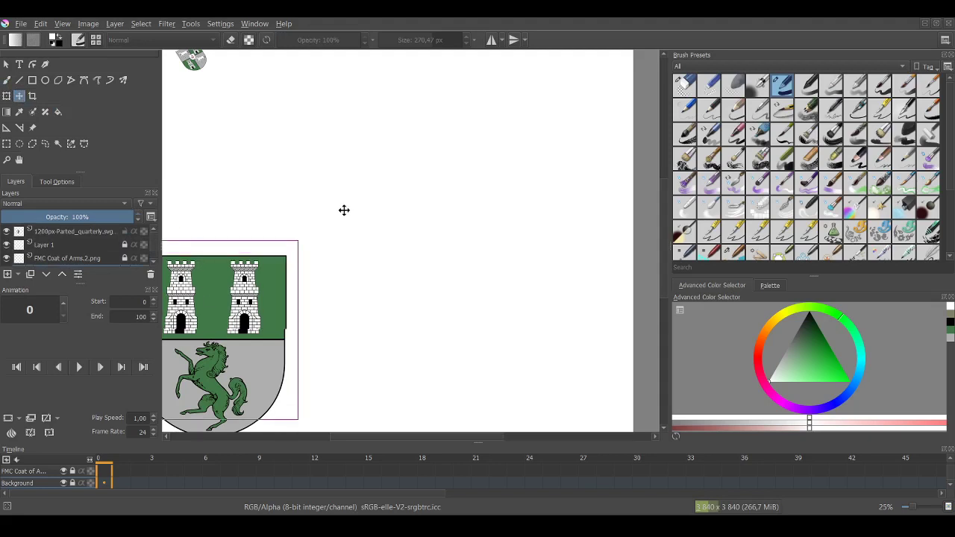
pyautogui.hotkey('ctrl', 'z')
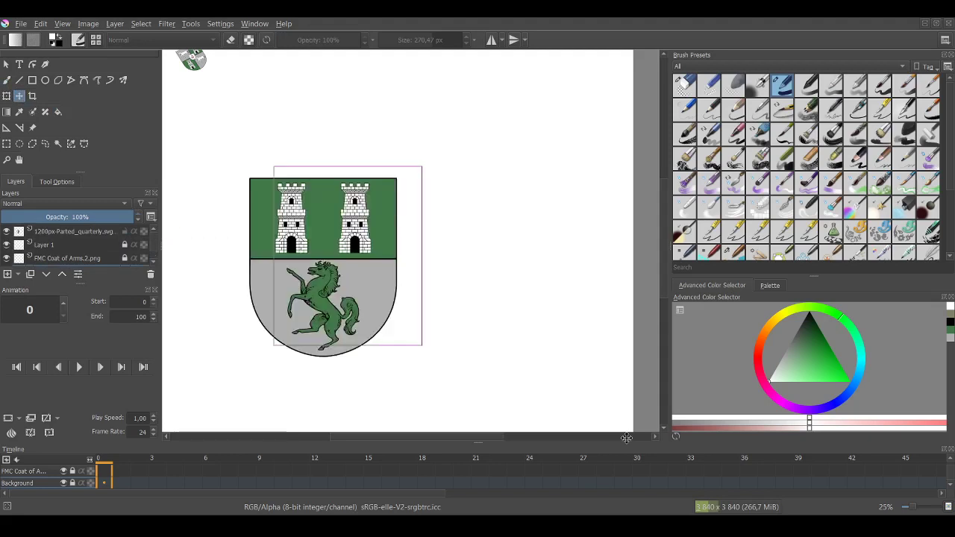
pyautogui.hotkey('ctrl', 'z')
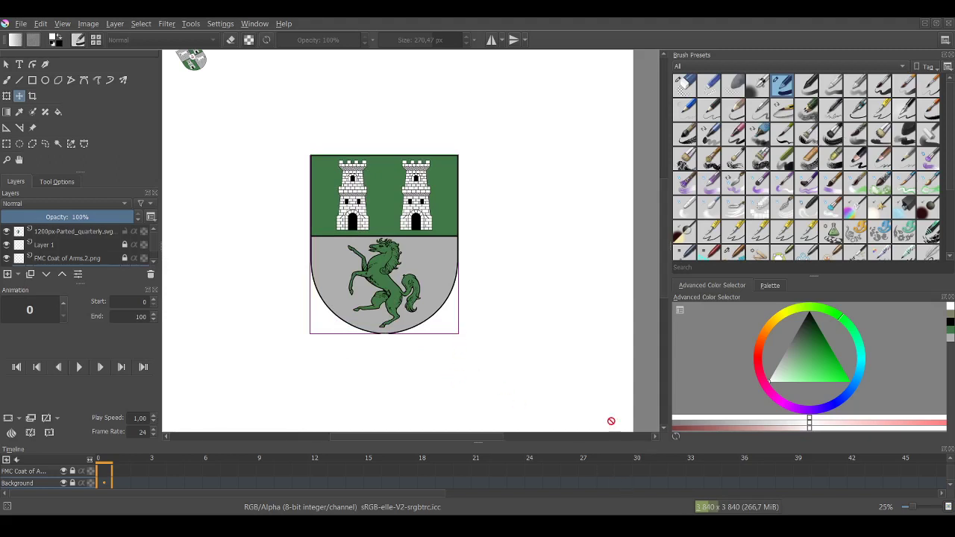
# Make the 1200px-Parted_quarterly.svg shield layer the active layer.
pyautogui.scroll(-1, 548, 342)
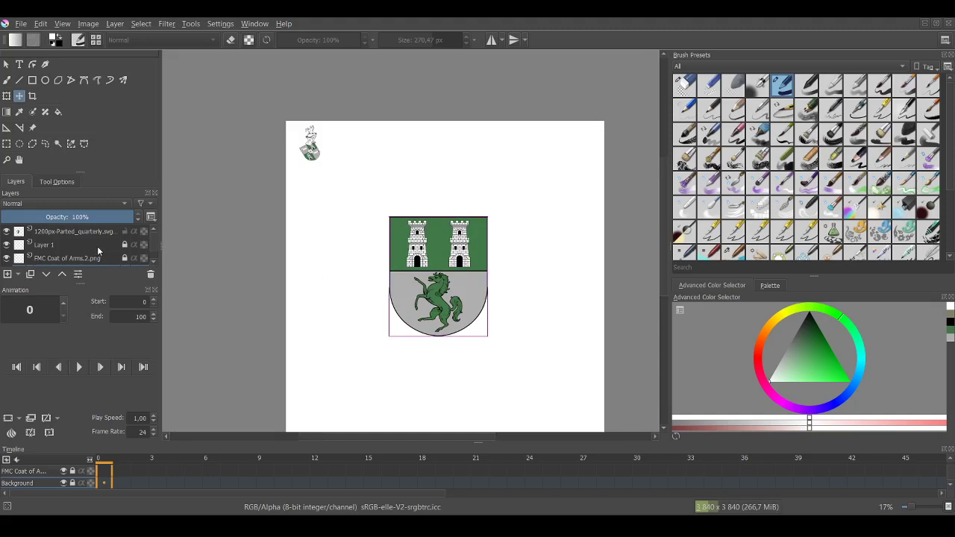
pyautogui.scroll(-1, 97, 247)
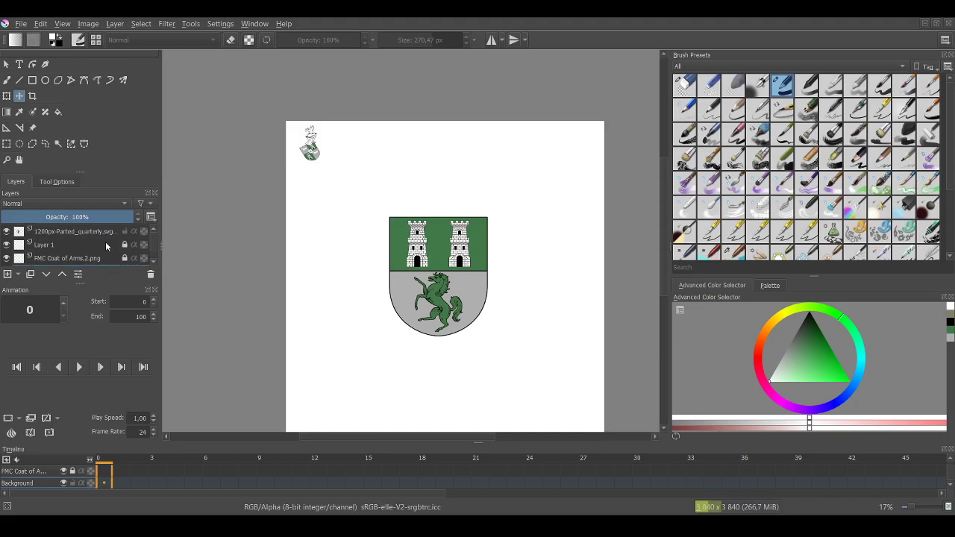
pyautogui.click(104, 232)
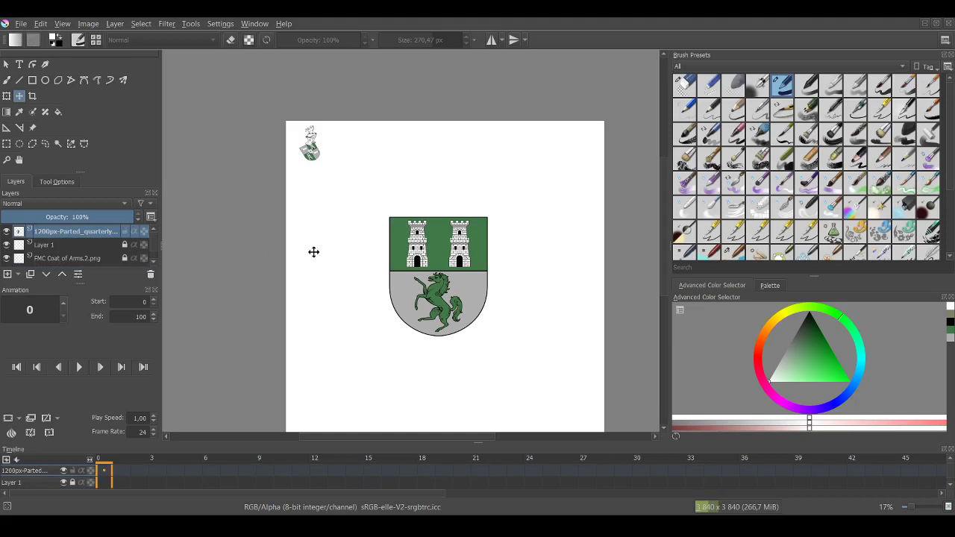
pyautogui.hotkey('ctrl', '+')
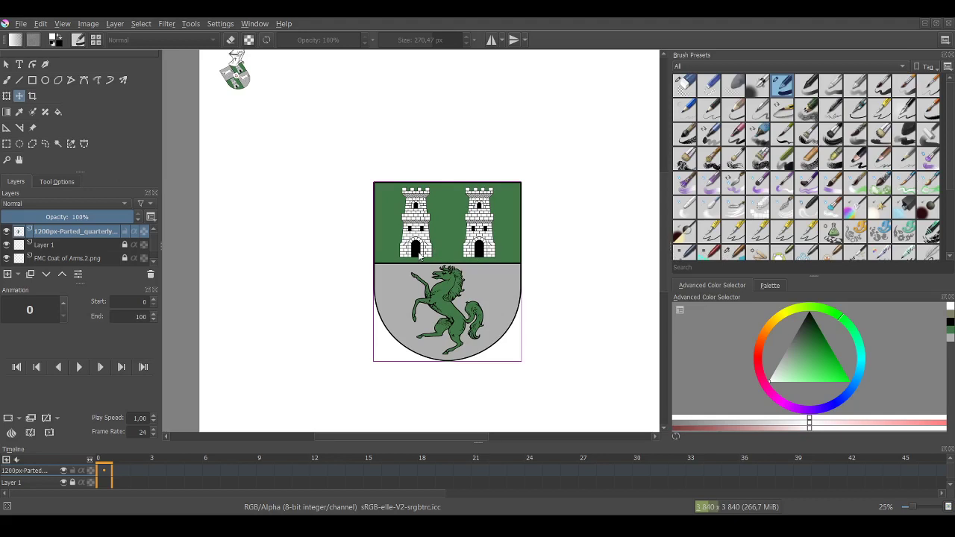
pyautogui.press('x')
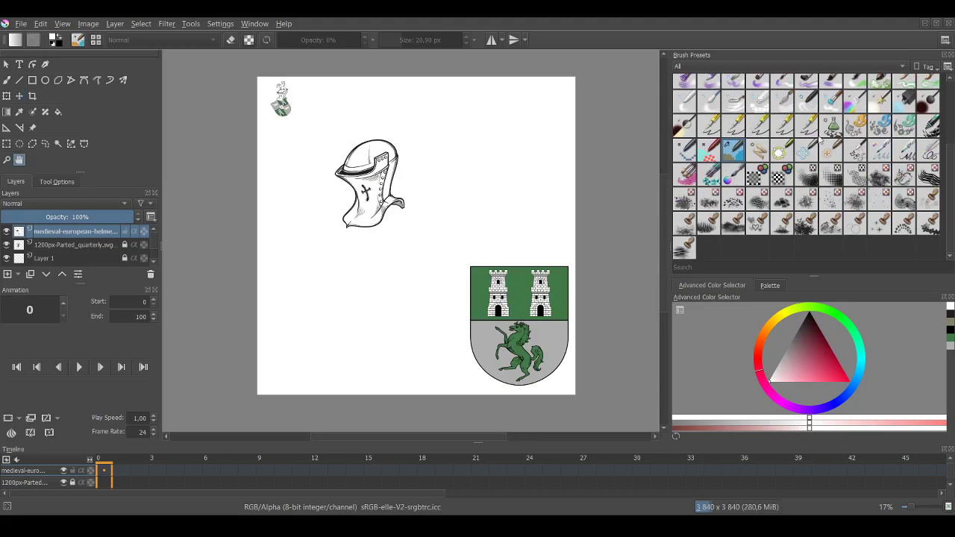
# Move the medieval European helmet drawing up to the top middle of the canvas.
pyautogui.scroll(2, 441, 219)
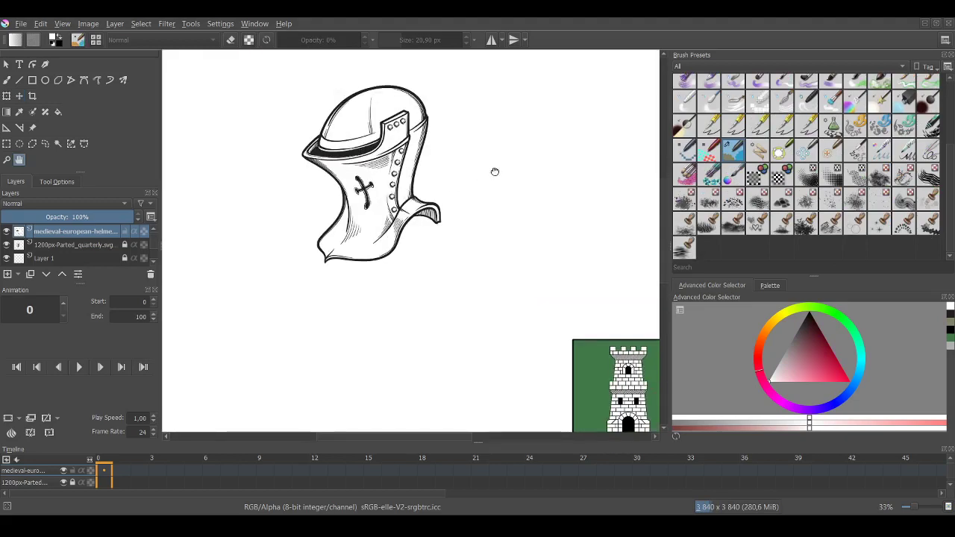
pyautogui.scroll(-2, 435, 207)
pyautogui.click(20, 96)
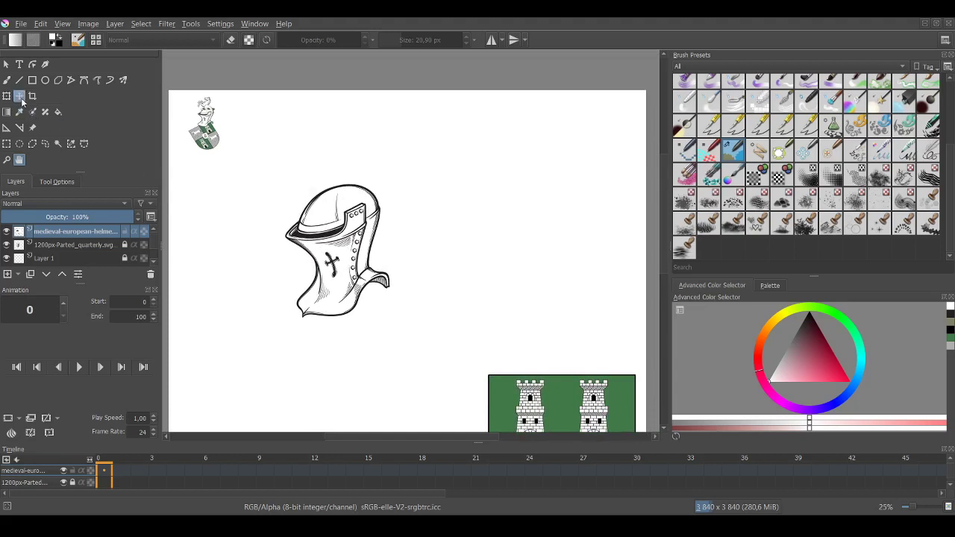
pyautogui.moveTo(358, 218); pyautogui.dragTo(385, 186)
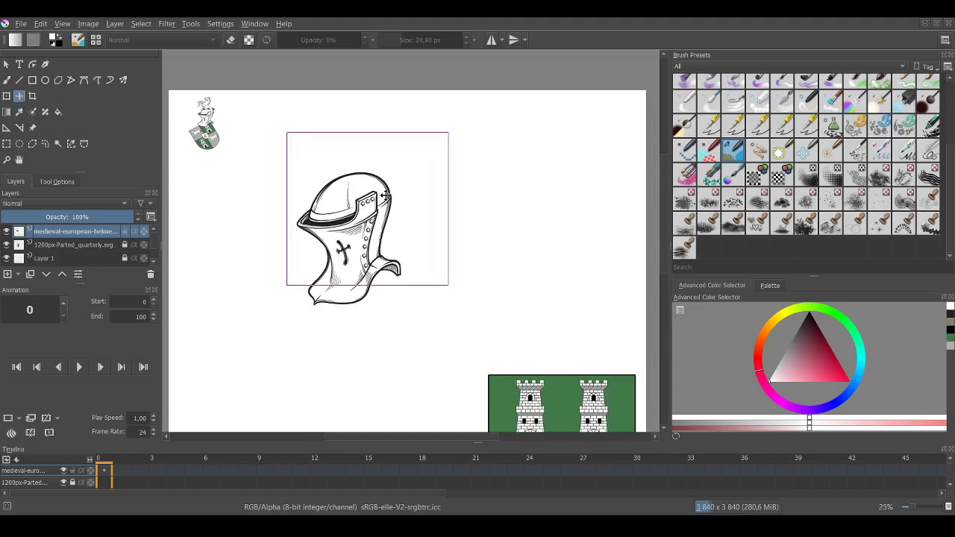
pyautogui.scroll(-1, 388, 212)
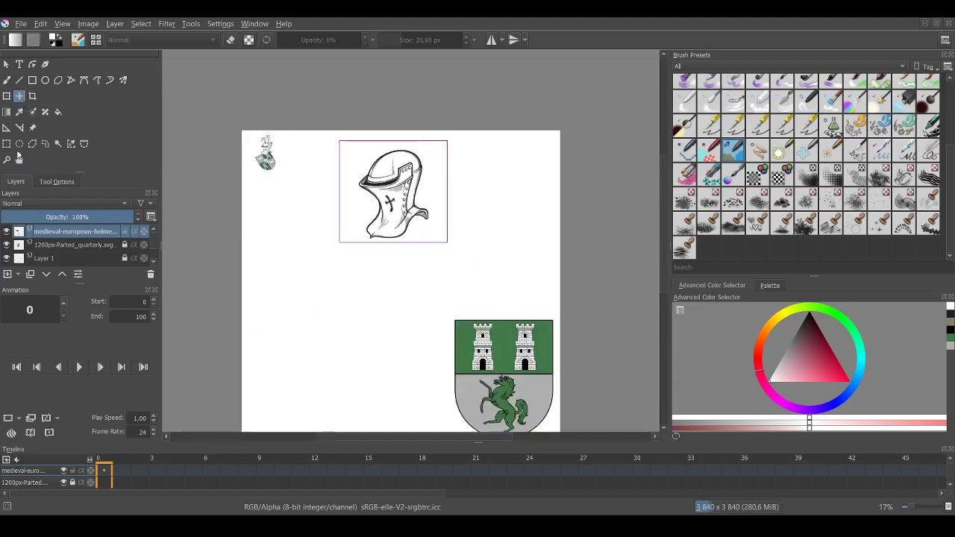
pyautogui.moveTo(488, 367)
pyautogui.mouseDown()
pyautogui.moveTo(416, 337)
pyautogui.moveTo(487, 358)
pyautogui.mouseUp()
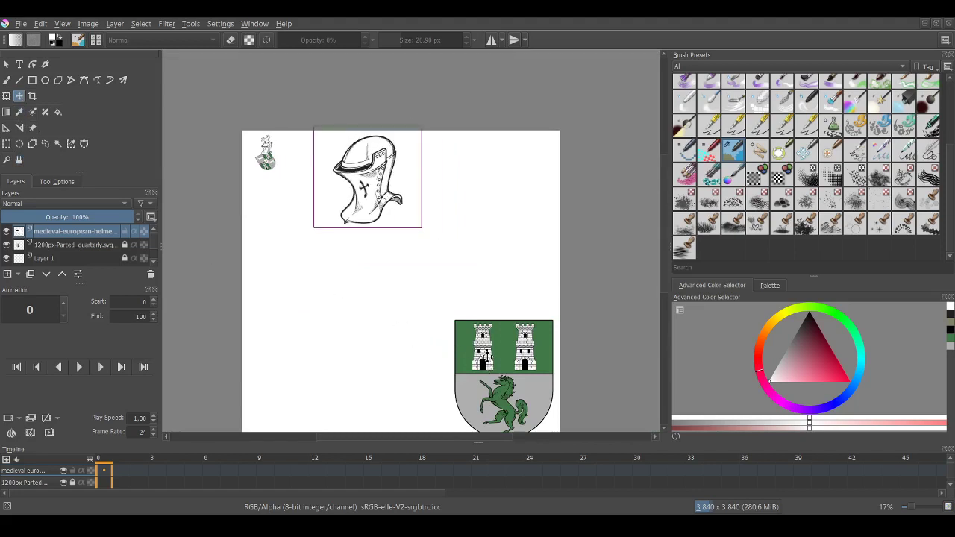
pyautogui.press('Return')
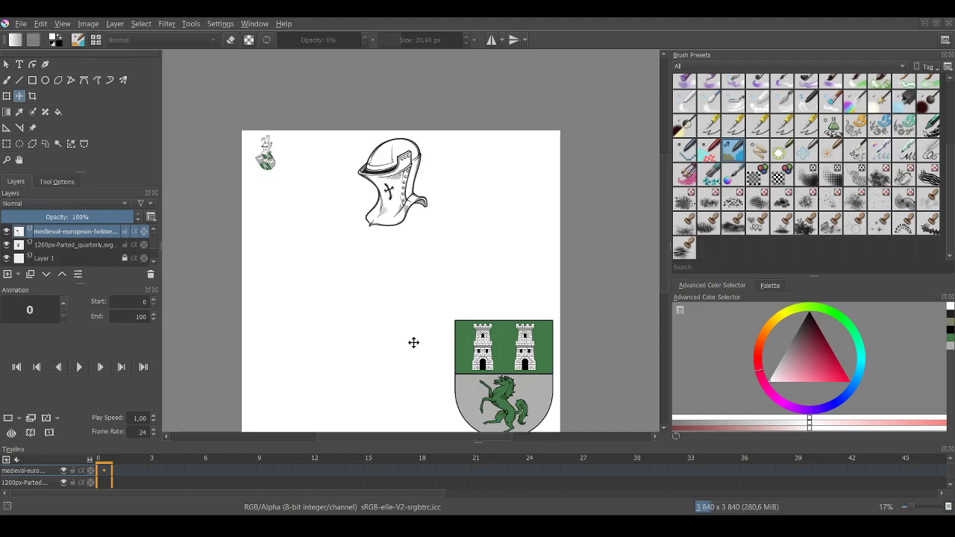
# Move the green and grey shield to the middle of the canvas, centred beneath the helmet.
pyautogui.hotkey('ctrl', 'z')
pyautogui.scroll(2, 424, 341)
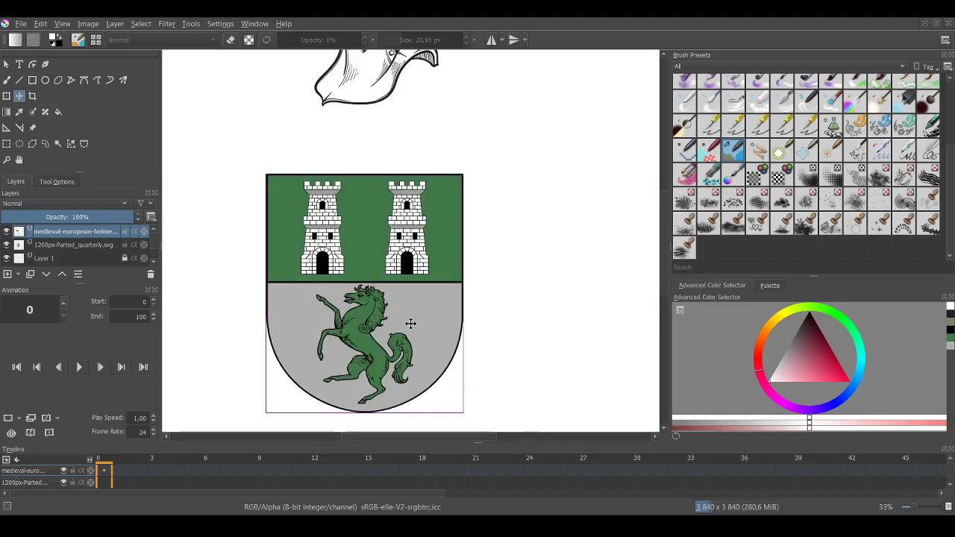
pyautogui.scroll(-2, 425, 316)
pyautogui.scroll(2, 434, 312)
pyautogui.scroll(-1, 433, 313)
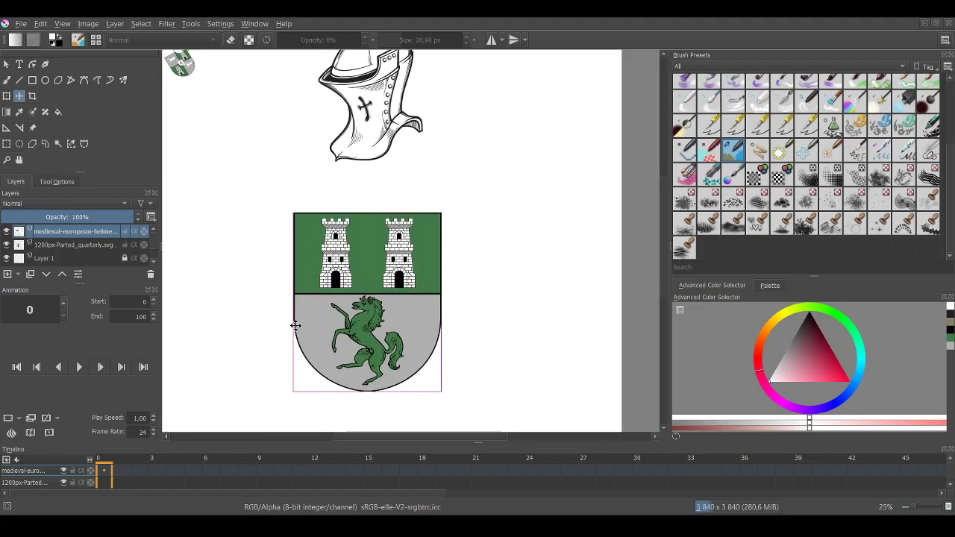
pyautogui.scroll(-2, 379, 300)
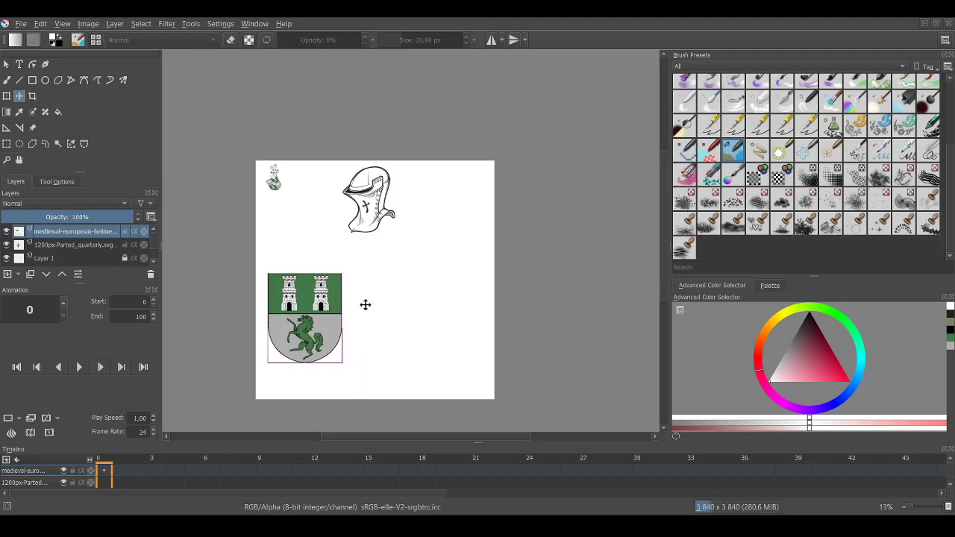
pyautogui.moveTo(366, 304); pyautogui.dragTo(377, 299)
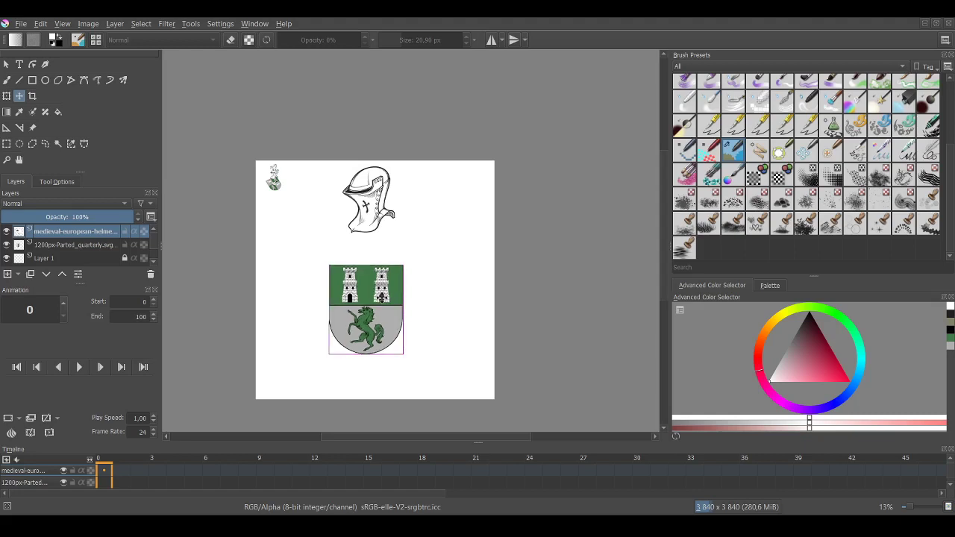
pyautogui.scroll(1, 382, 297)
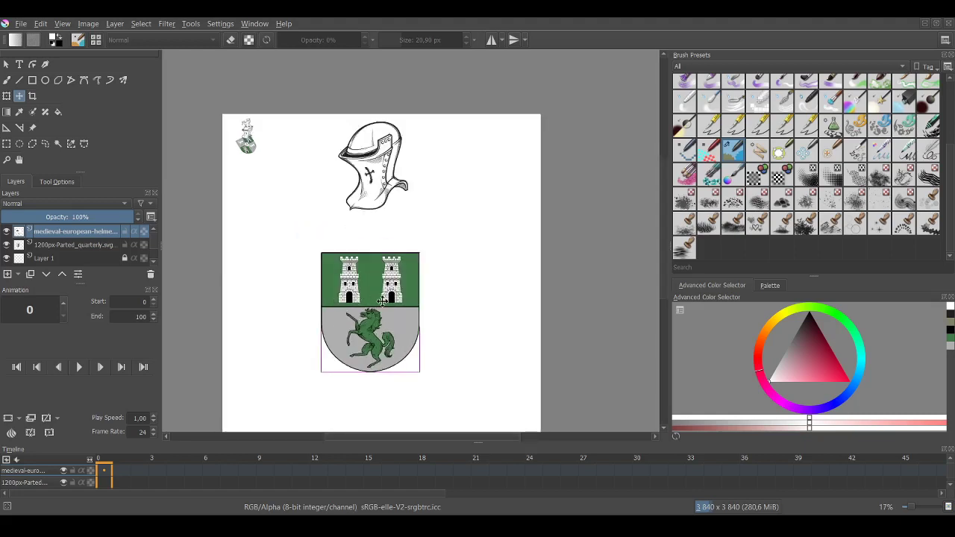
pyautogui.moveTo(382, 301); pyautogui.dragTo(390, 299)
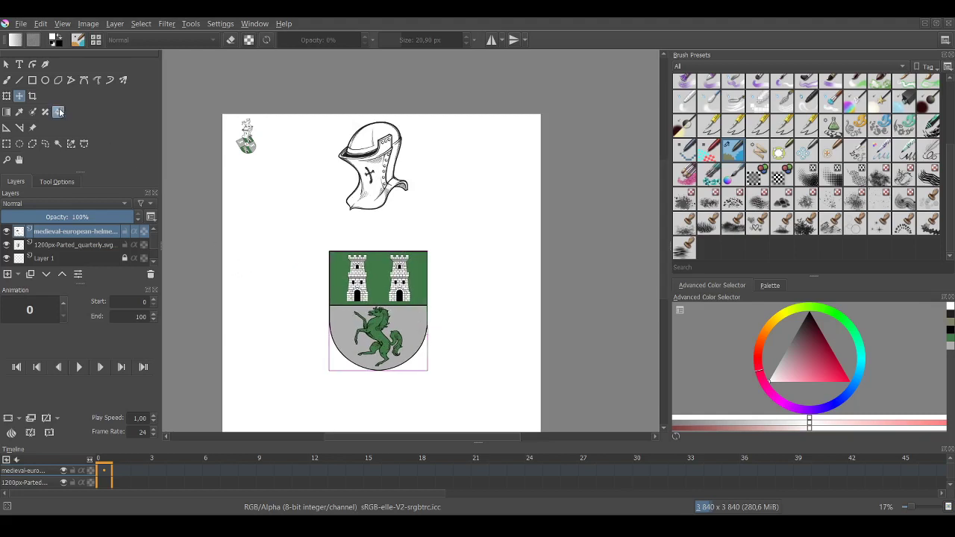
# Rotate the green and grey shield about 30 degrees counterclockwise around its centre.
pyautogui.click(7, 96)
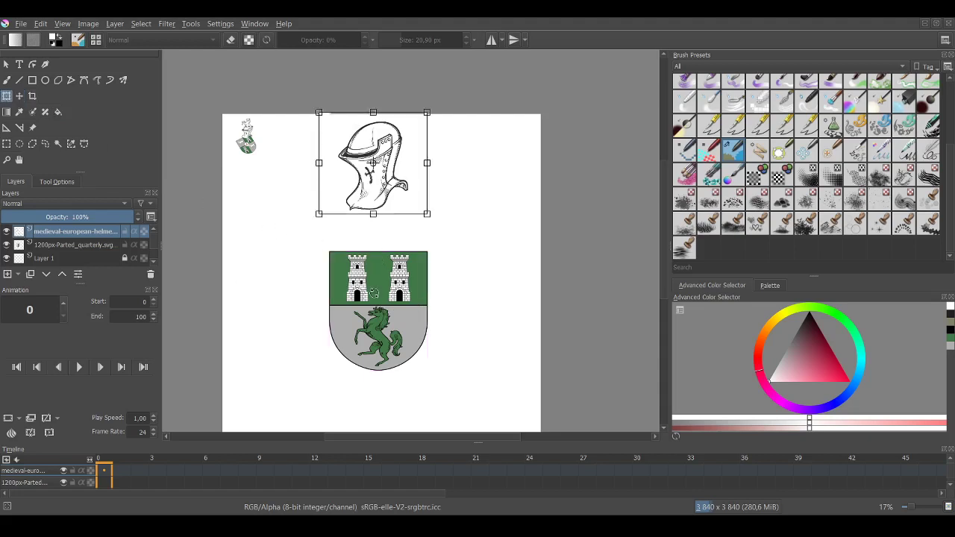
pyautogui.click(91, 247)
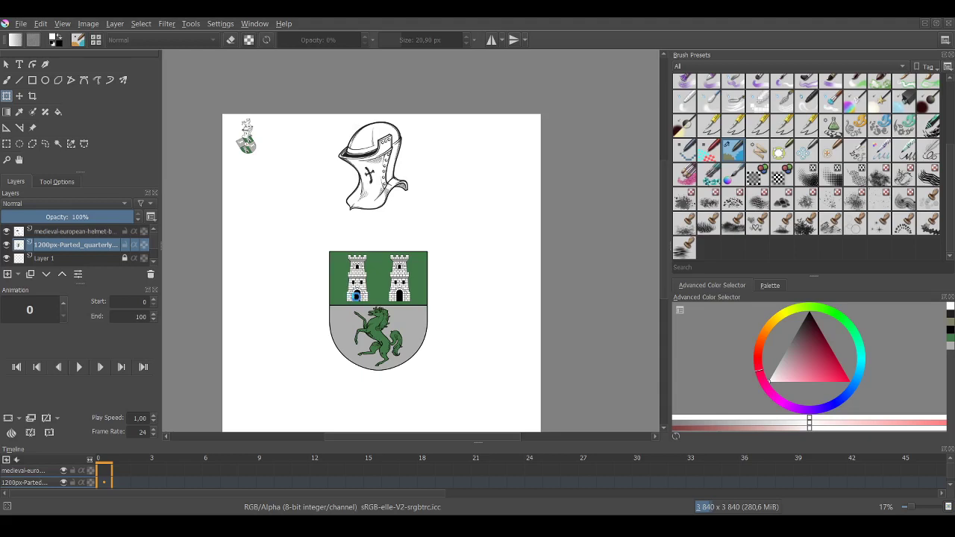
pyautogui.click(379, 294)
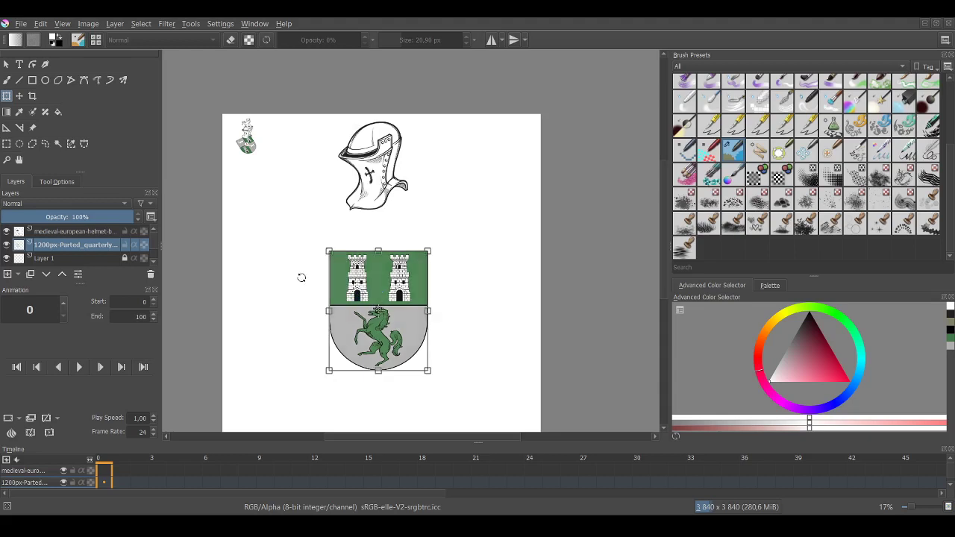
pyautogui.moveTo(302, 277); pyautogui.dragTo(277, 318)
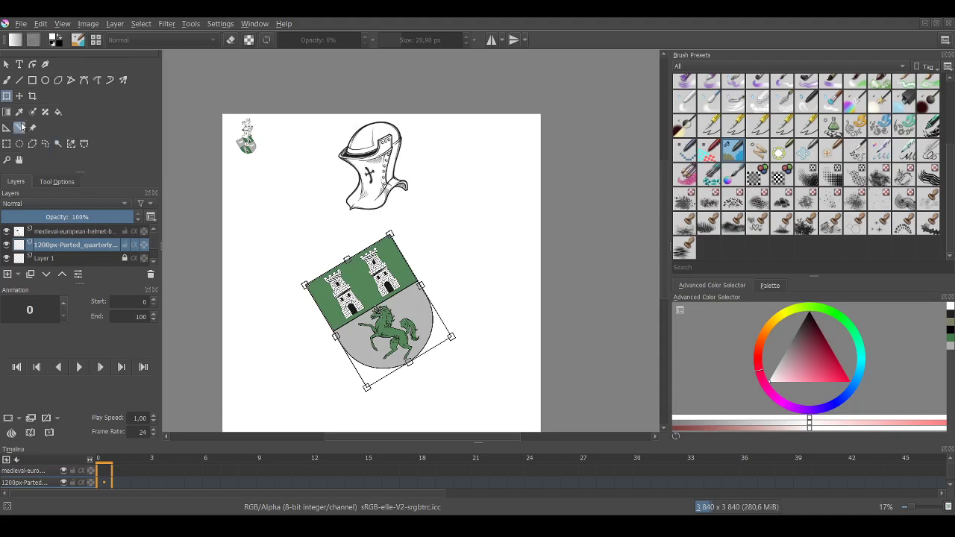
# Move the helmet off the shield's upper edge to the open area above and to the left of the tilted shield.
pyautogui.click(20, 95)
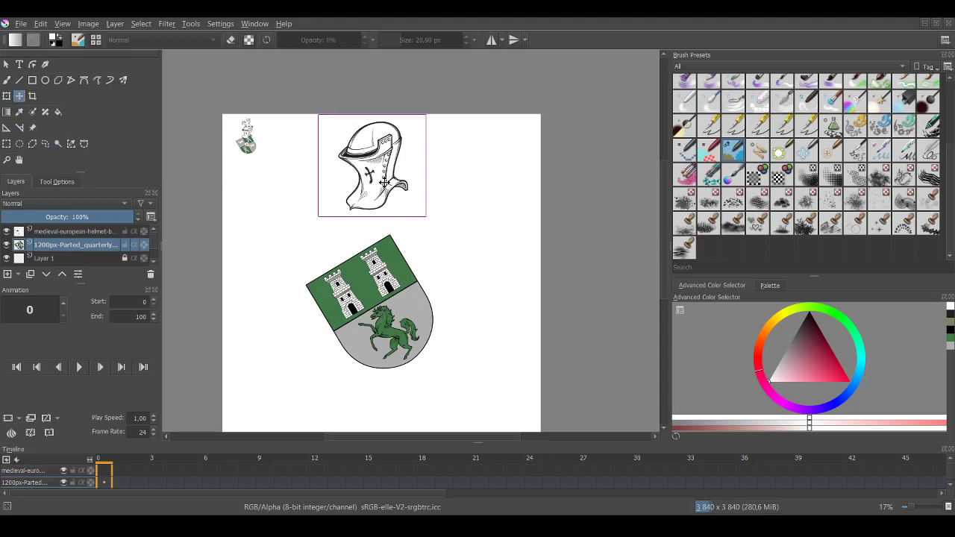
pyautogui.moveTo(385, 177); pyautogui.dragTo(391, 211)
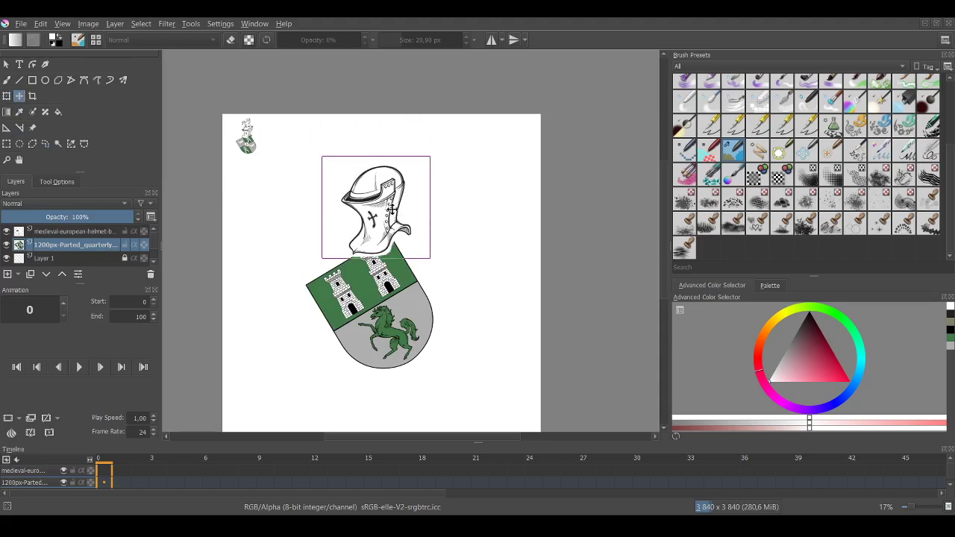
pyautogui.scroll(4, 377, 264)
pyautogui.scroll(-2, 377, 264)
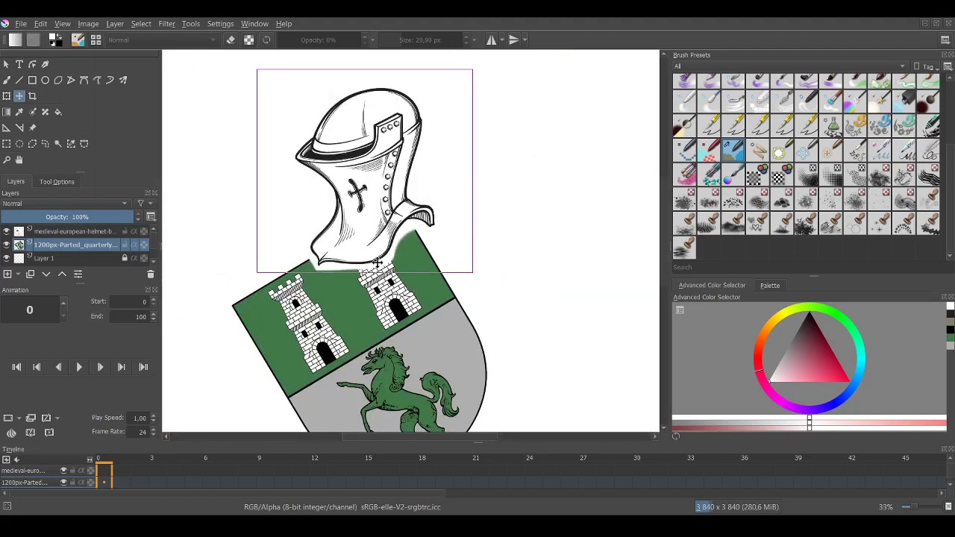
pyautogui.moveTo(345, 174); pyautogui.dragTo(283, 144)
pyautogui.scroll(-2, 284, 144)
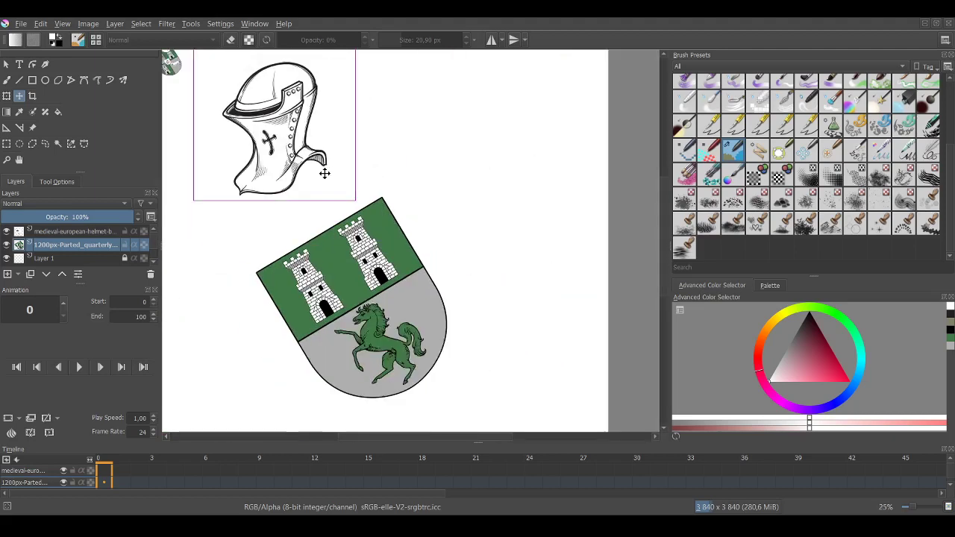
pyautogui.click(58, 144)
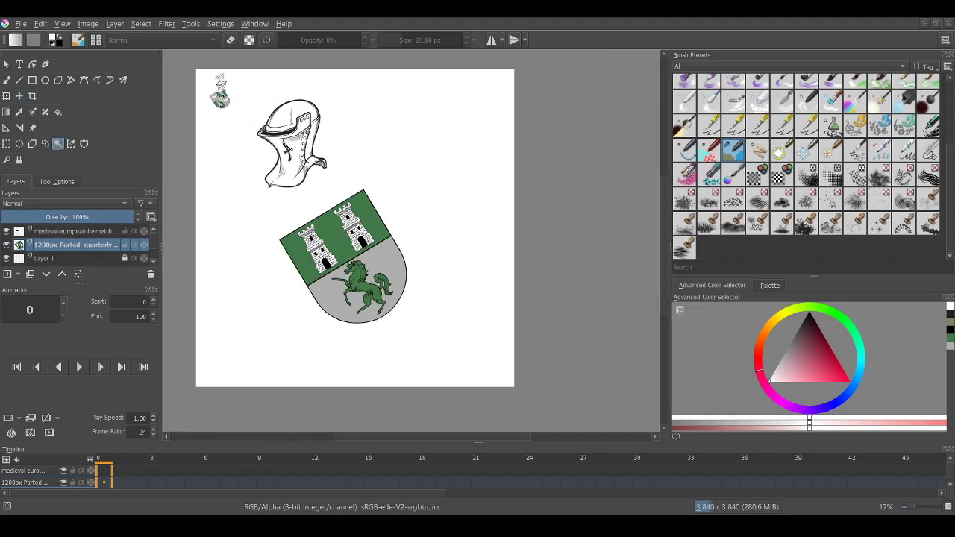
pyautogui.click(277, 142)
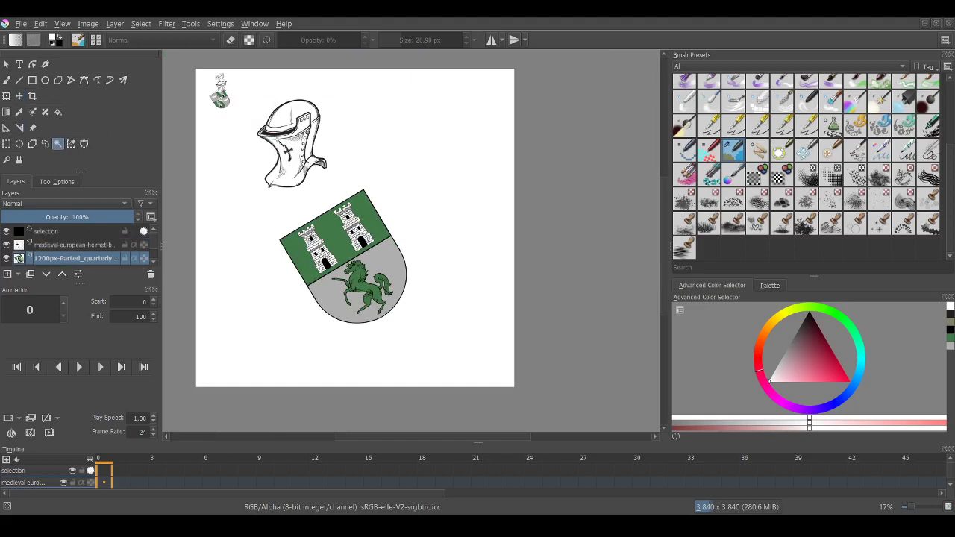
pyautogui.scroll(1, 295, 147)
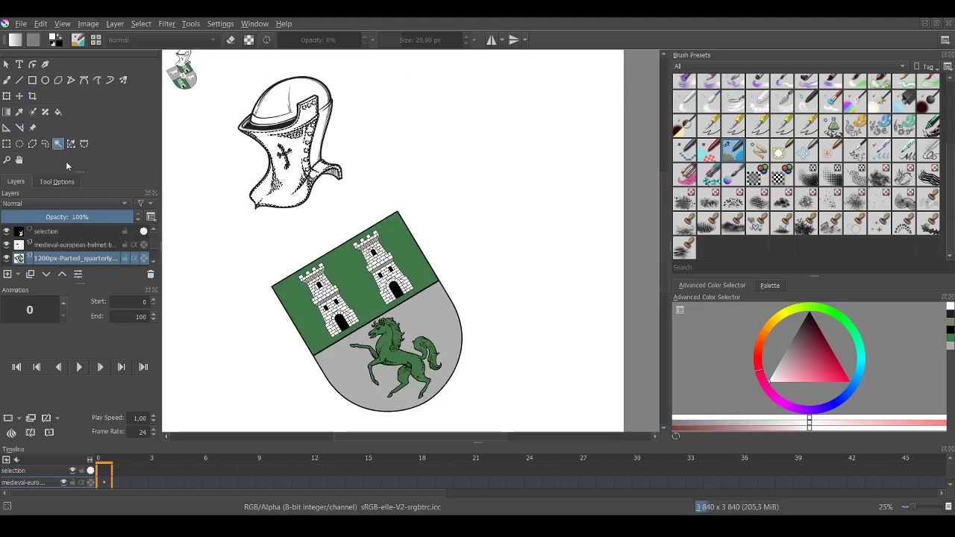
pyautogui.click(47, 144)
pyautogui.click(207, 154)
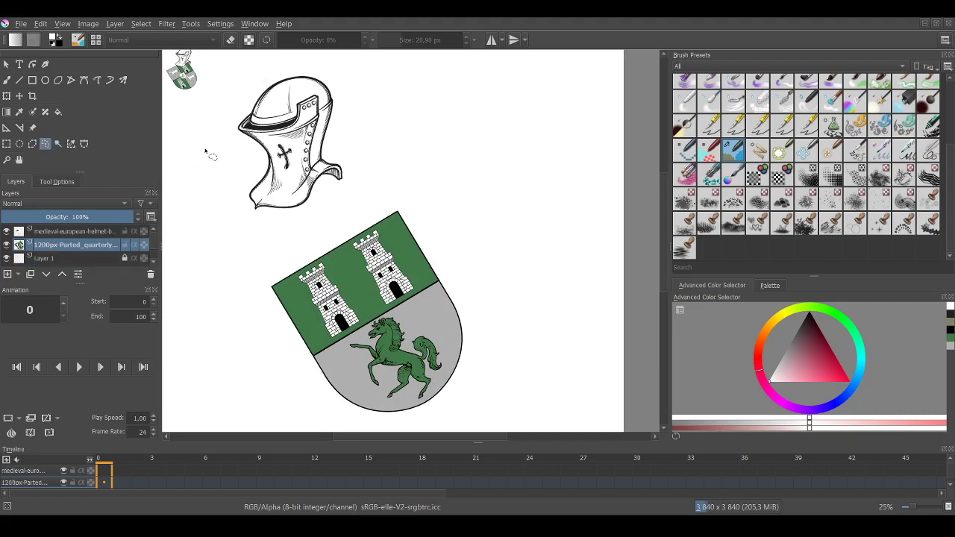
pyautogui.click(57, 143)
pyautogui.click(270, 141)
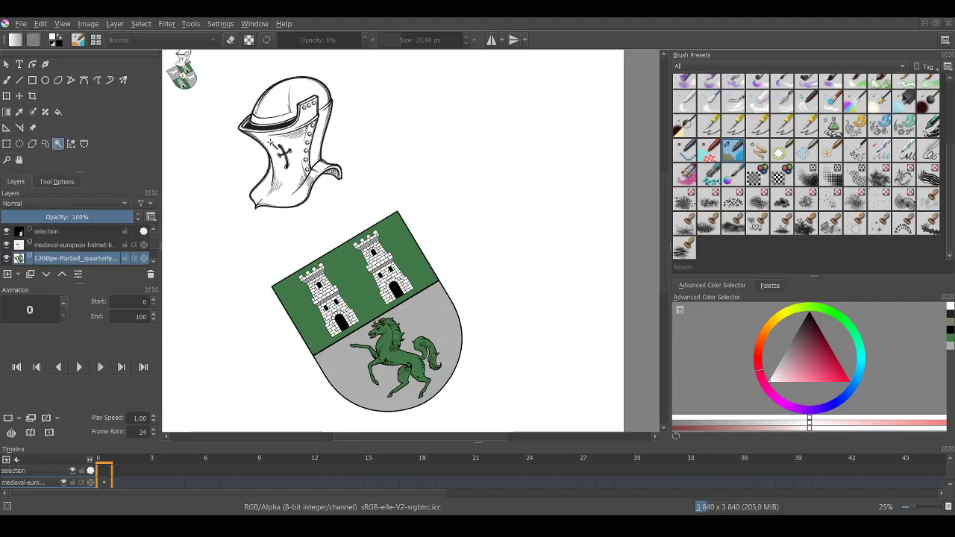
pyautogui.click(46, 144)
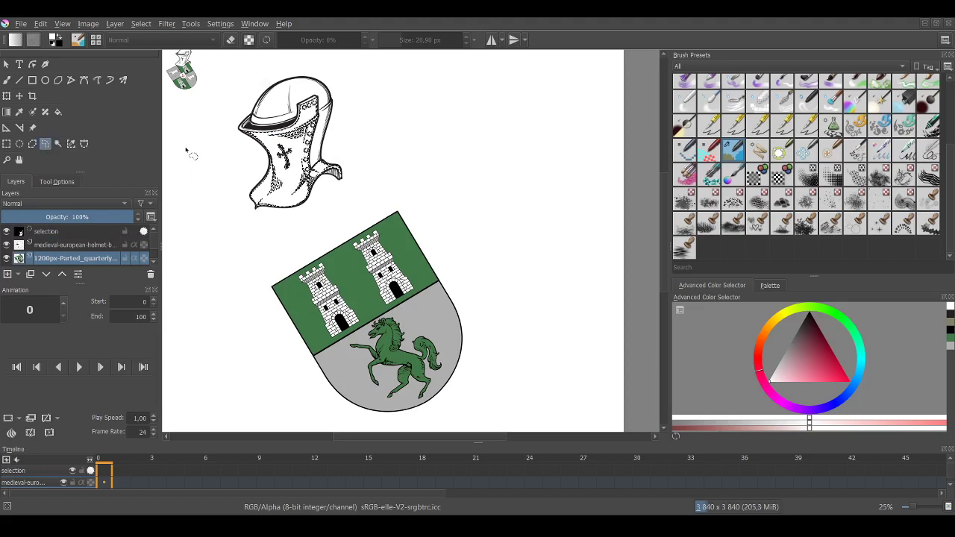
pyautogui.click(188, 154)
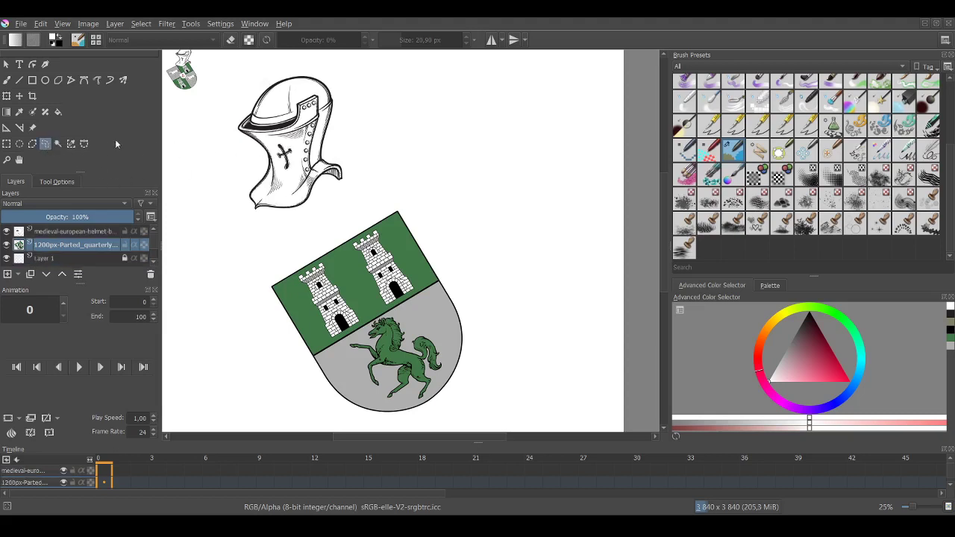
# Select the white background surrounding the helmet with the Contiguous Selection tool and move it clear of the helmet, to the right.
pyautogui.click(57, 143)
pyautogui.click(347, 202)
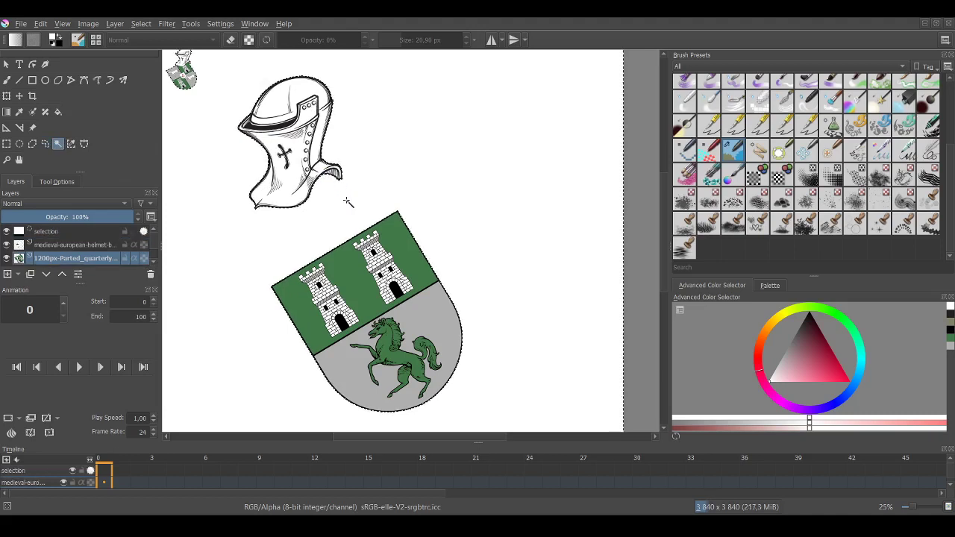
pyautogui.press('1')
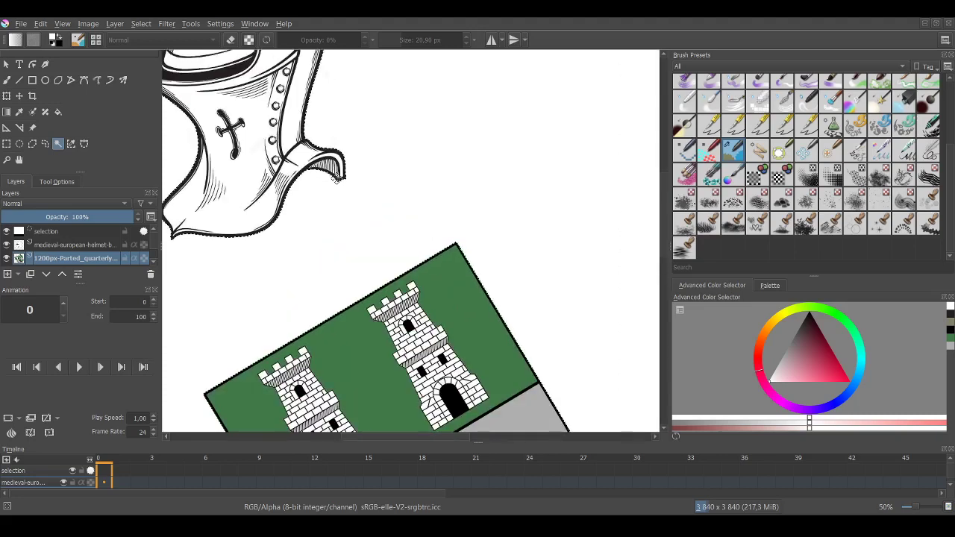
pyautogui.press('-')
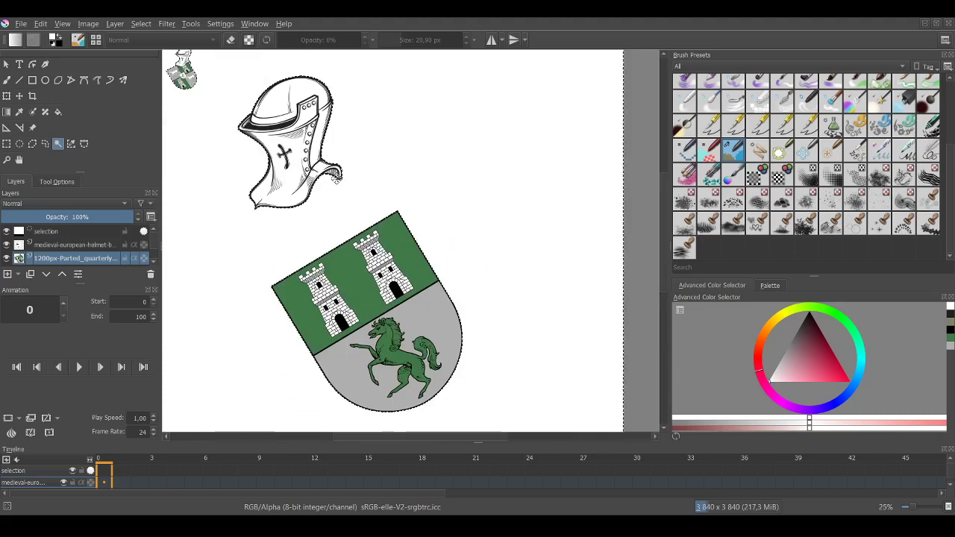
pyautogui.press('t')
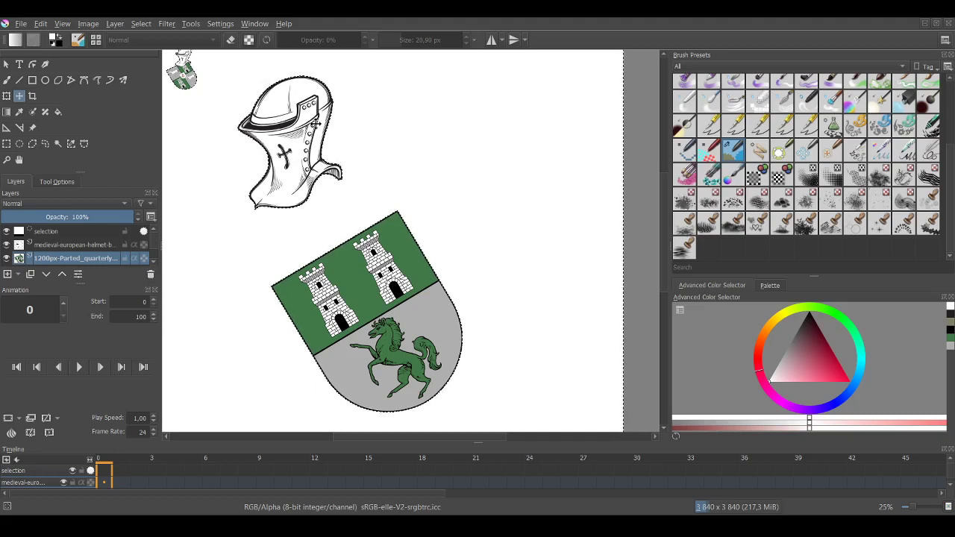
pyautogui.moveTo(315, 123); pyautogui.dragTo(338, 150)
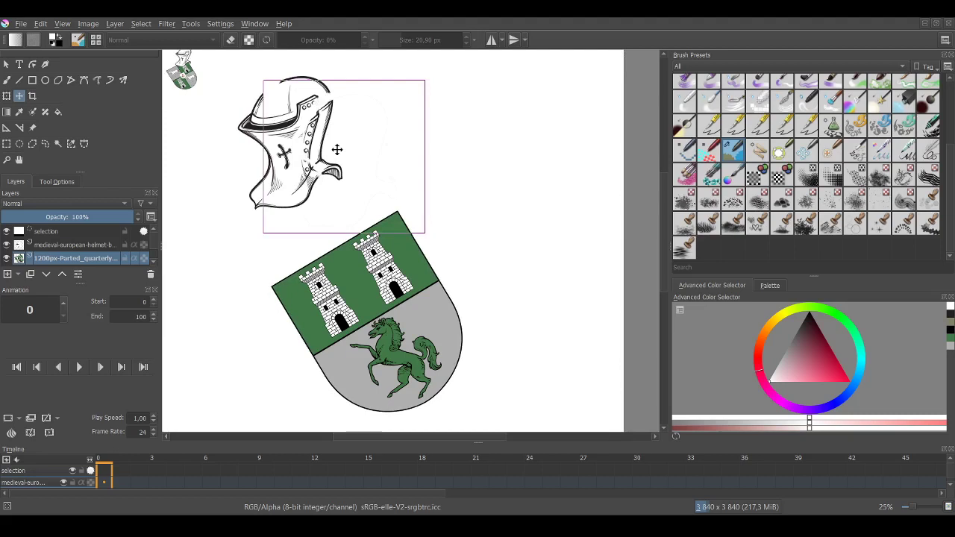
pyautogui.moveTo(338, 150); pyautogui.dragTo(499, 119)
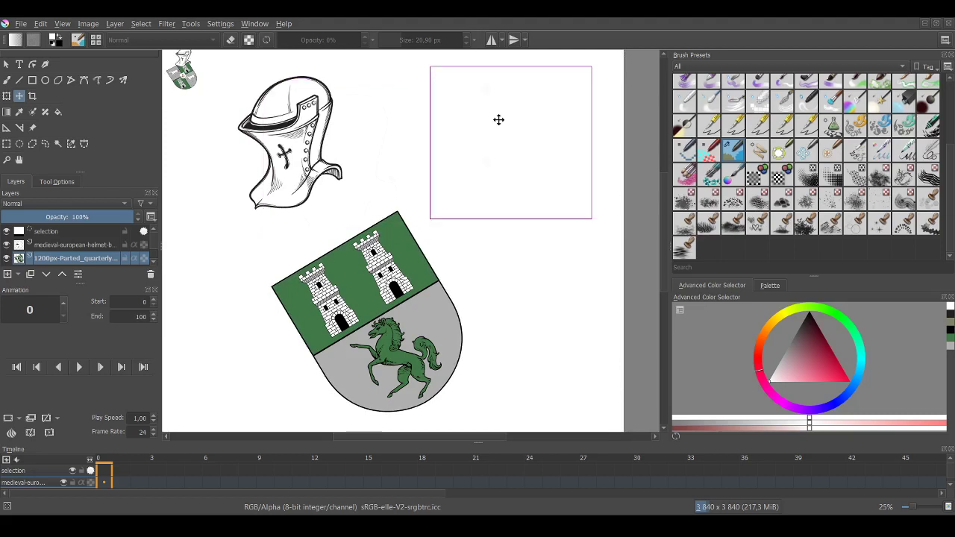
# Clear the selection and erase the displaced white background from the helmet layer with the Eraser Circle brush at 696,04 px.
pyautogui.scroll(5, 692, 88)
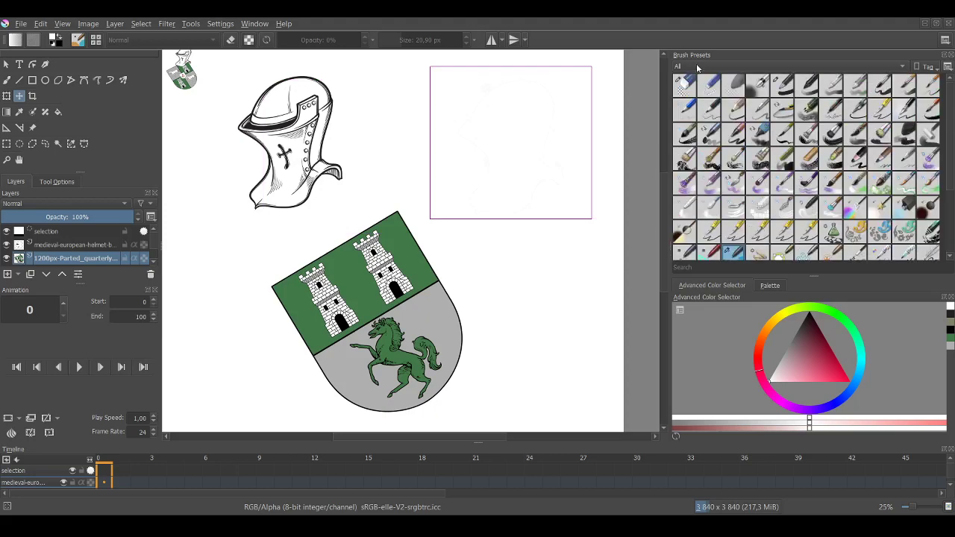
pyautogui.click(687, 87)
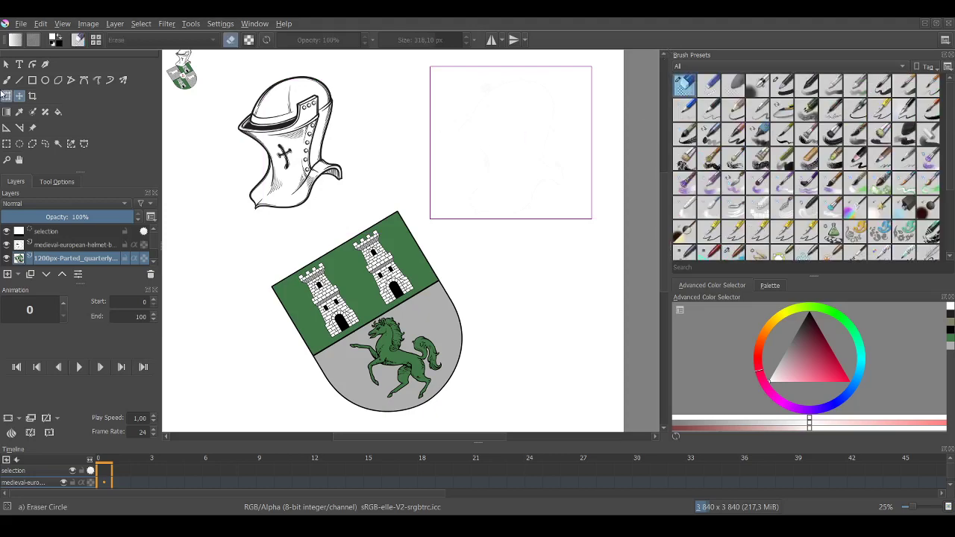
pyautogui.click(5, 80)
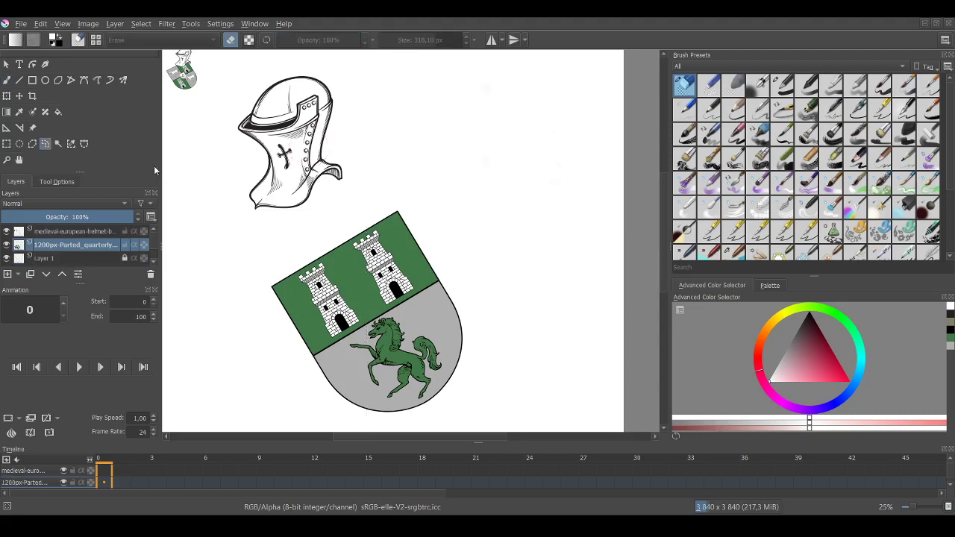
pyautogui.press('t')
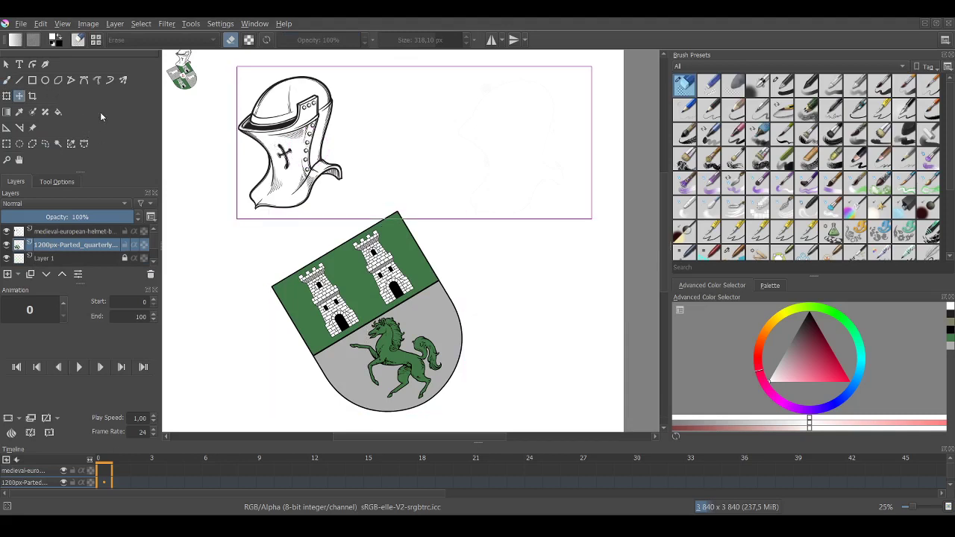
pyautogui.click(8, 80)
pyautogui.click(438, 40)
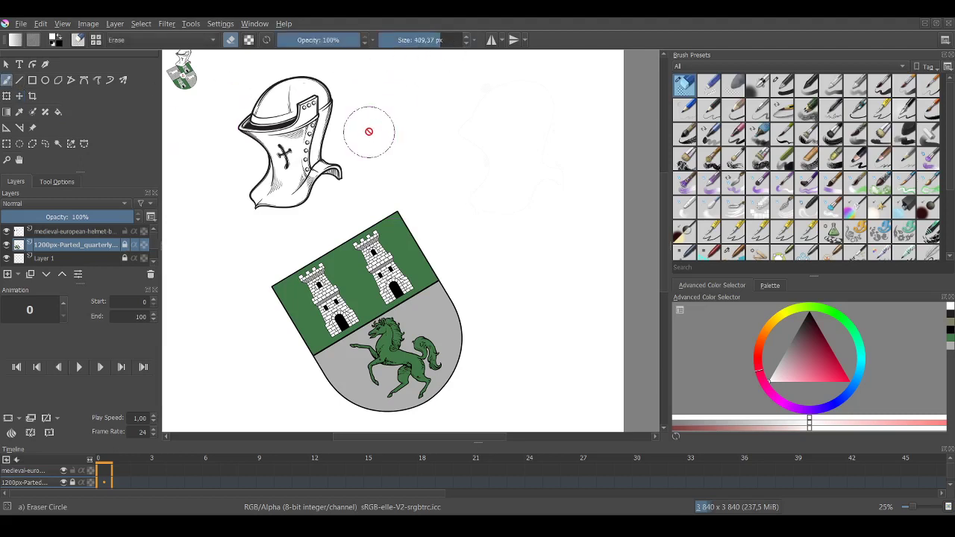
pyautogui.click(450, 41)
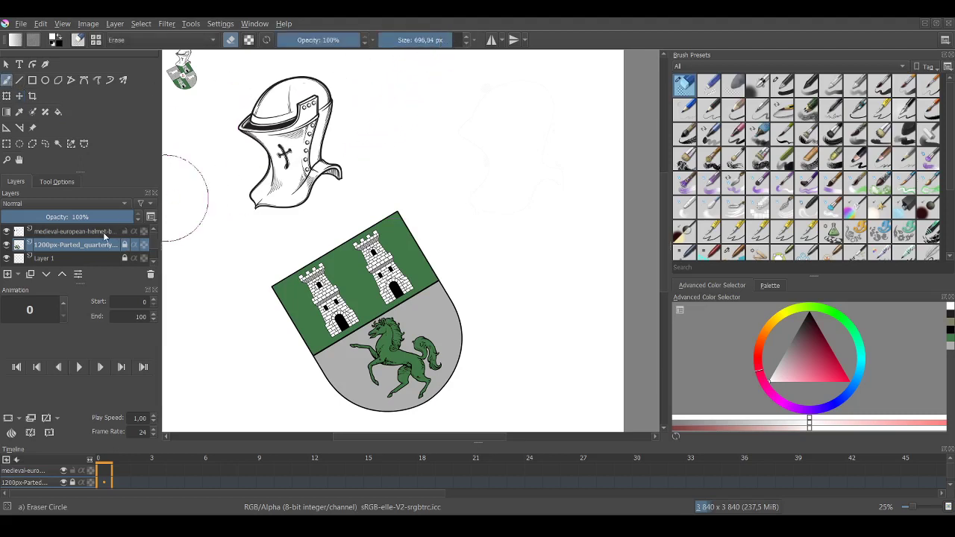
pyautogui.click(104, 233)
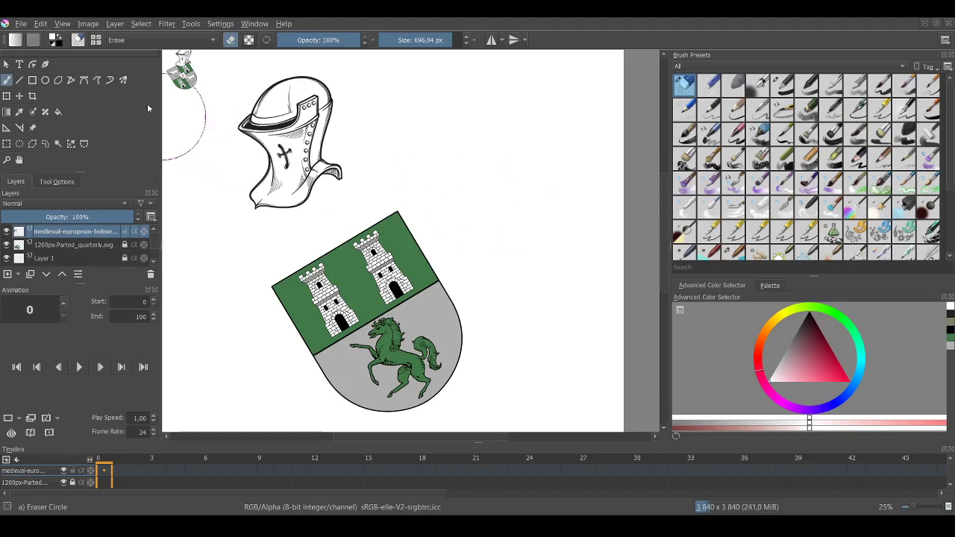
# Move the cut-out helmet onto the raised upper-right corner of the tilted shield.
pyautogui.click(20, 96)
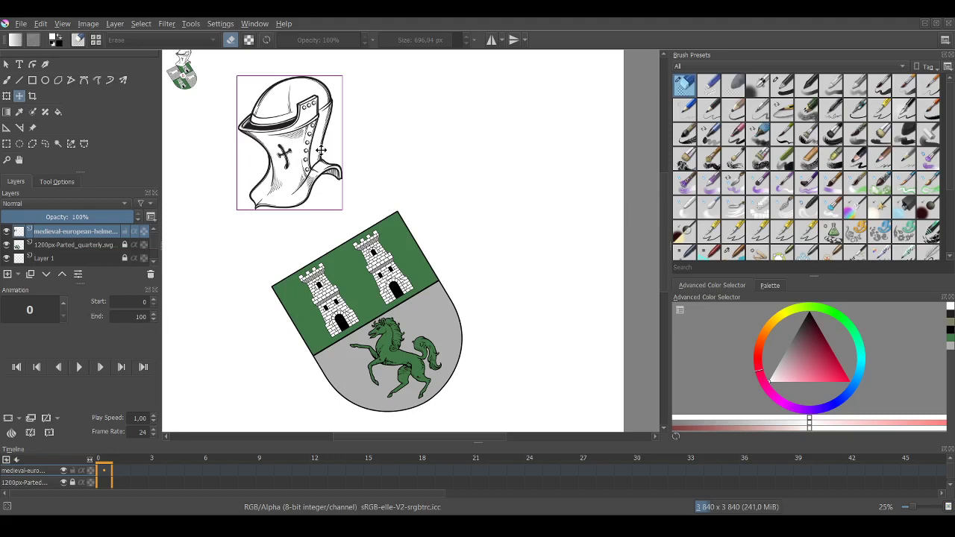
pyautogui.moveTo(320, 150); pyautogui.dragTo(402, 177)
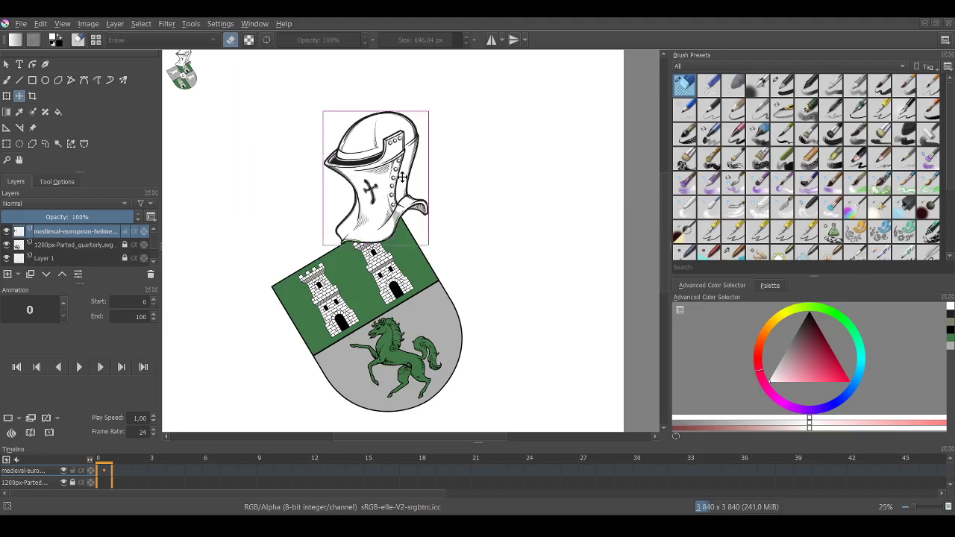
pyautogui.scroll(1, 387, 241)
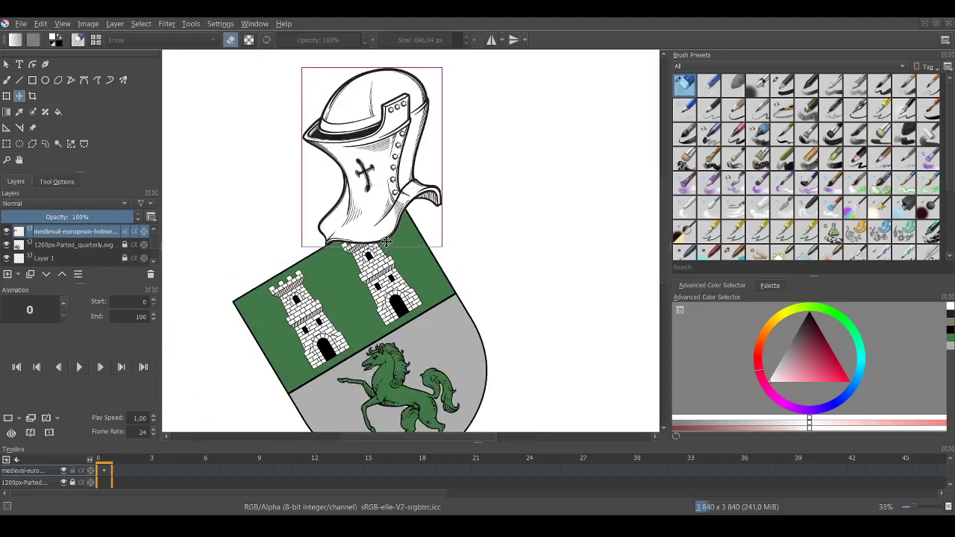
pyautogui.scroll(-1, 386, 241)
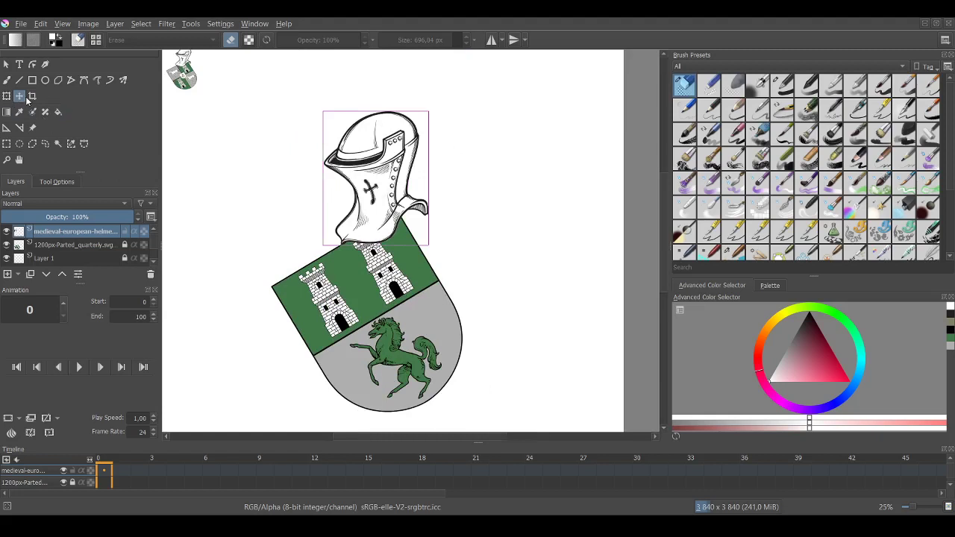
# Rotate the helmet about 10 degrees clockwise on top of the shield's corner and apply the transformation.
pyautogui.click(6, 95)
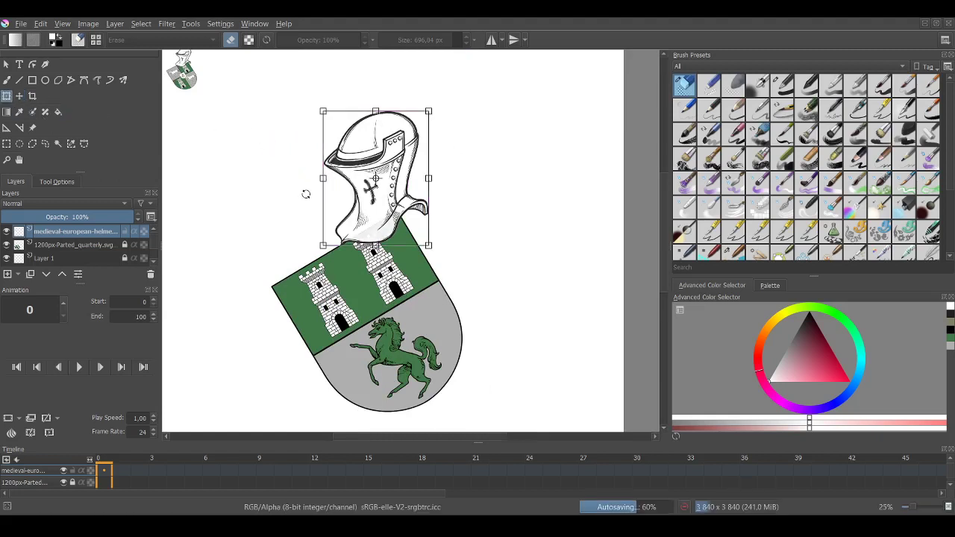
pyautogui.moveTo(306, 191); pyautogui.dragTo(311, 181)
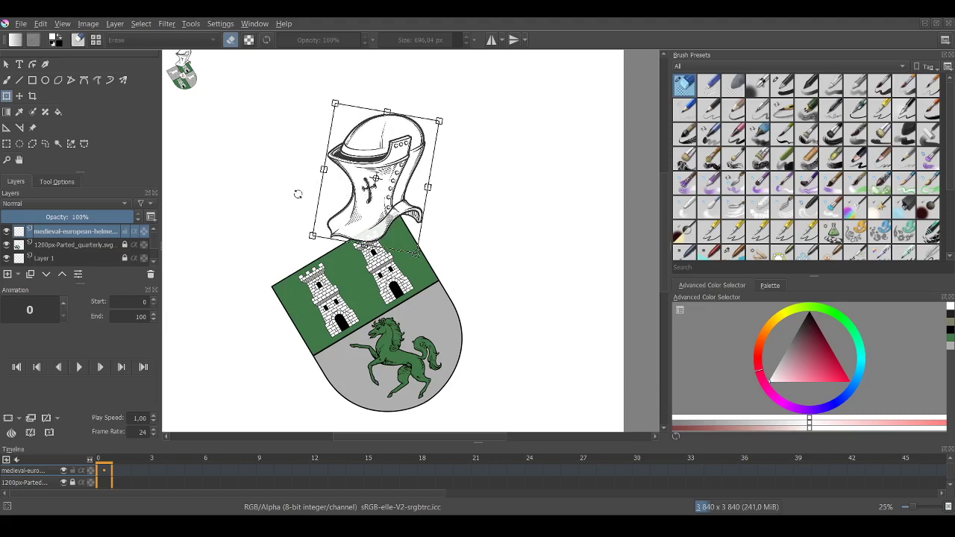
pyautogui.click(20, 96)
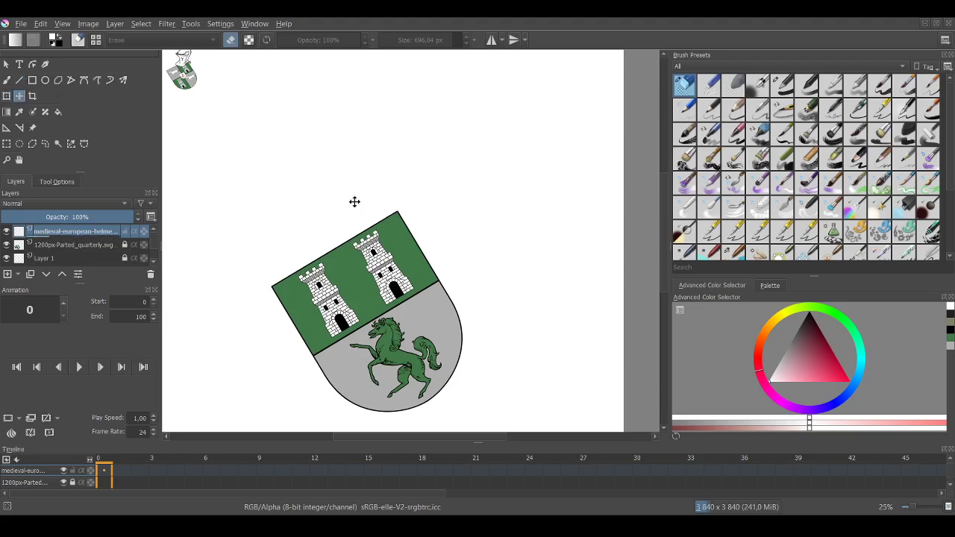
# Lower the helmet so its base overlaps the green field at the shield's raised corner.
pyautogui.moveTo(378, 189); pyautogui.dragTo(376, 216)
pyautogui.scroll(2, 368, 226)
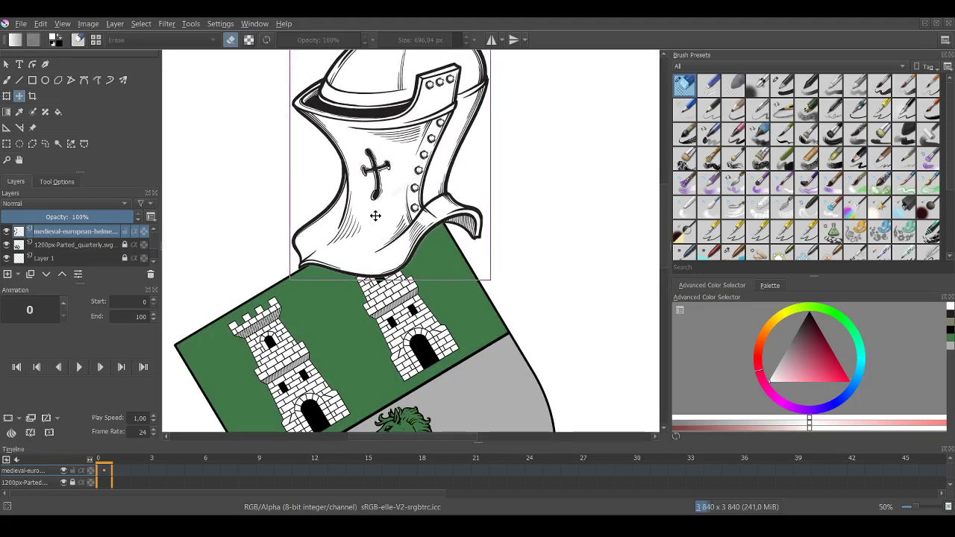
pyautogui.scroll(-2, 375, 216)
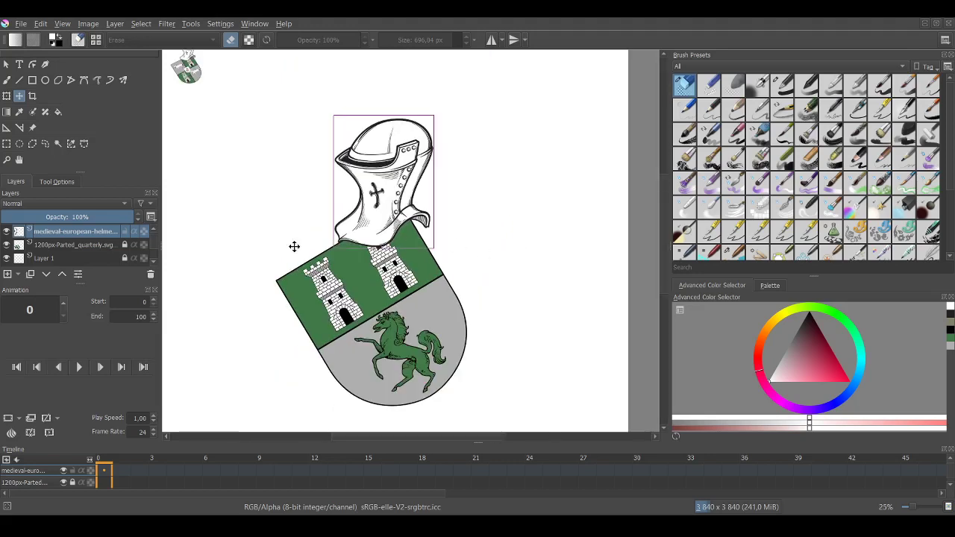
# Rotate the helmet about 1 degree clockwise and apply the transformation.
pyautogui.click(19, 160)
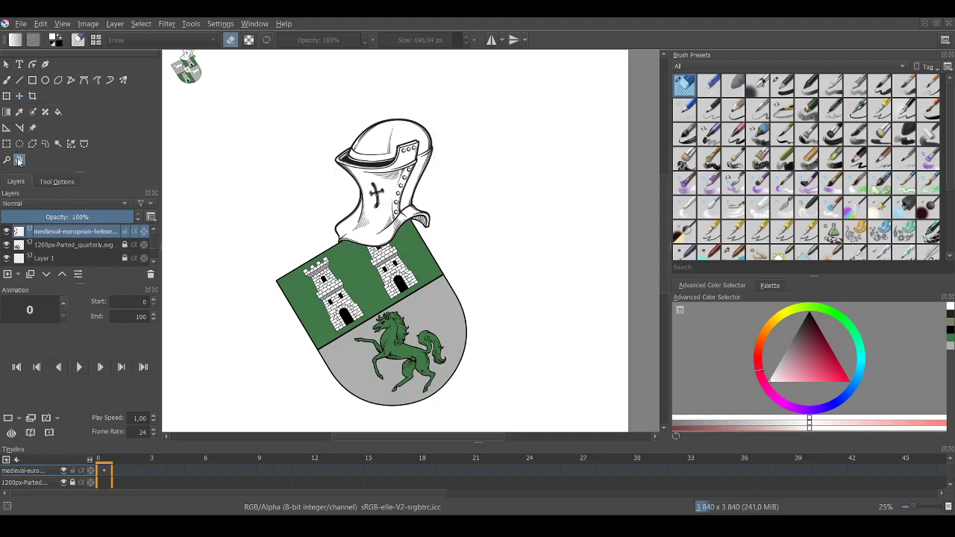
pyautogui.click(14, 98)
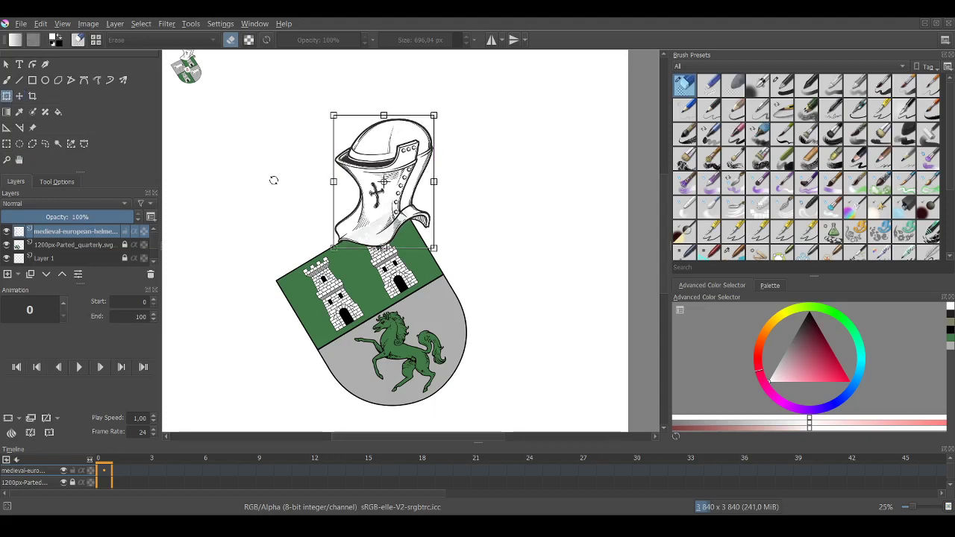
pyautogui.moveTo(274, 180); pyautogui.dragTo(278, 182)
pyautogui.click(19, 95)
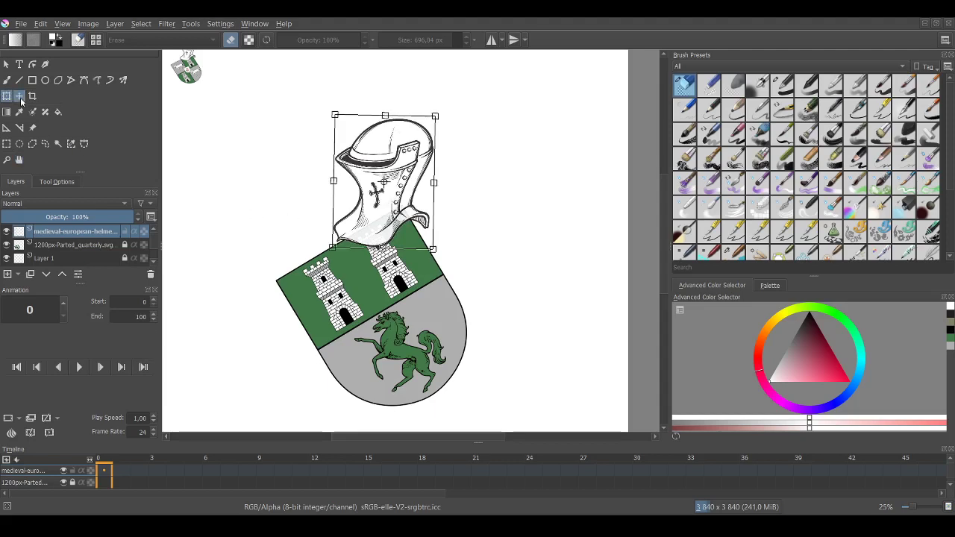
# Nudge the helmet in small moves until its lower-left tip meets the shield's upper outline, and check the join up close.
pyautogui.scroll(2, 385, 191)
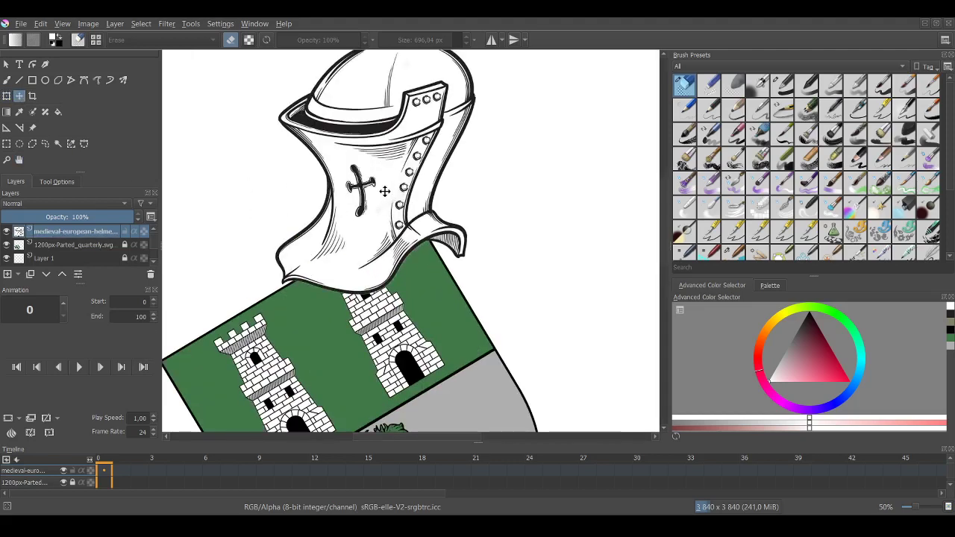
pyautogui.moveTo(384, 192); pyautogui.dragTo(385, 194)
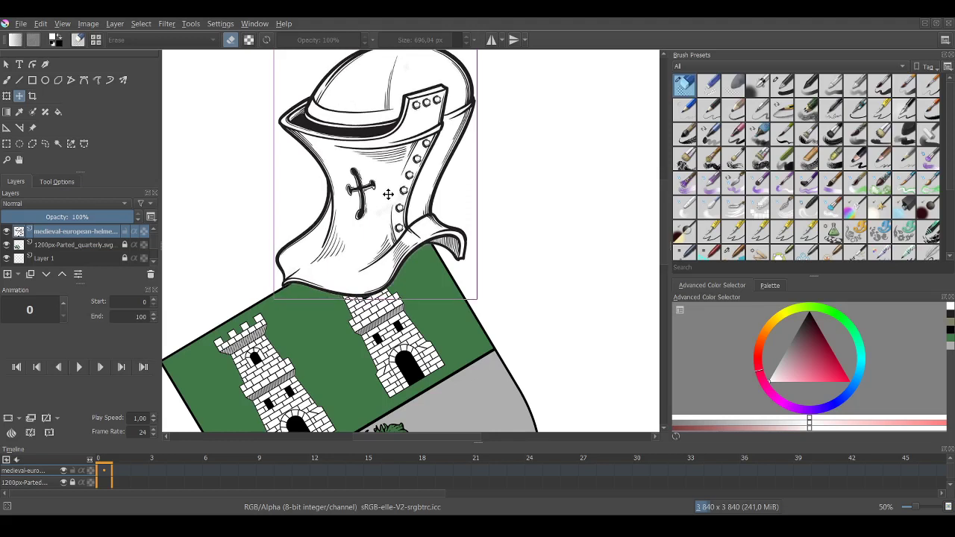
pyautogui.moveTo(390, 194); pyautogui.dragTo(391, 193)
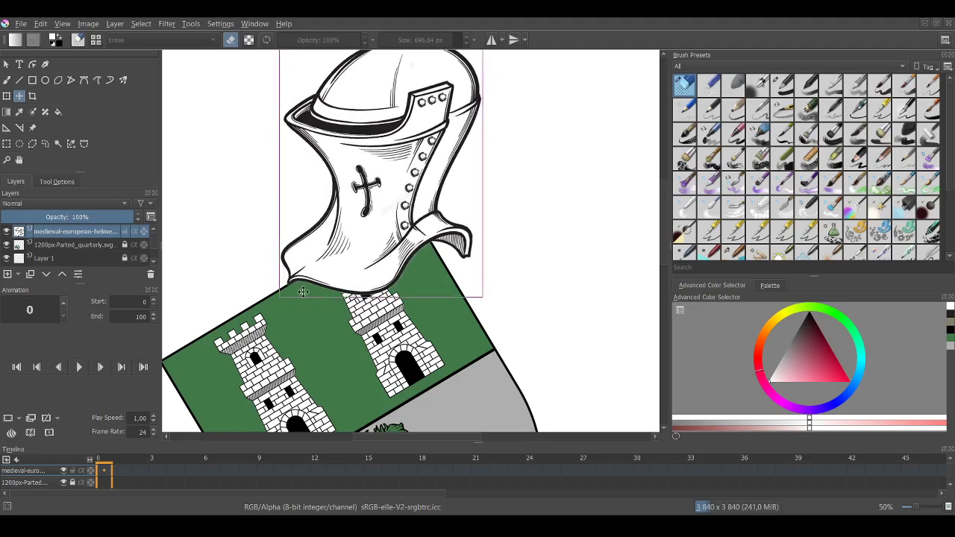
pyautogui.scroll(3, 276, 287)
pyautogui.scroll(3, 276, 287)
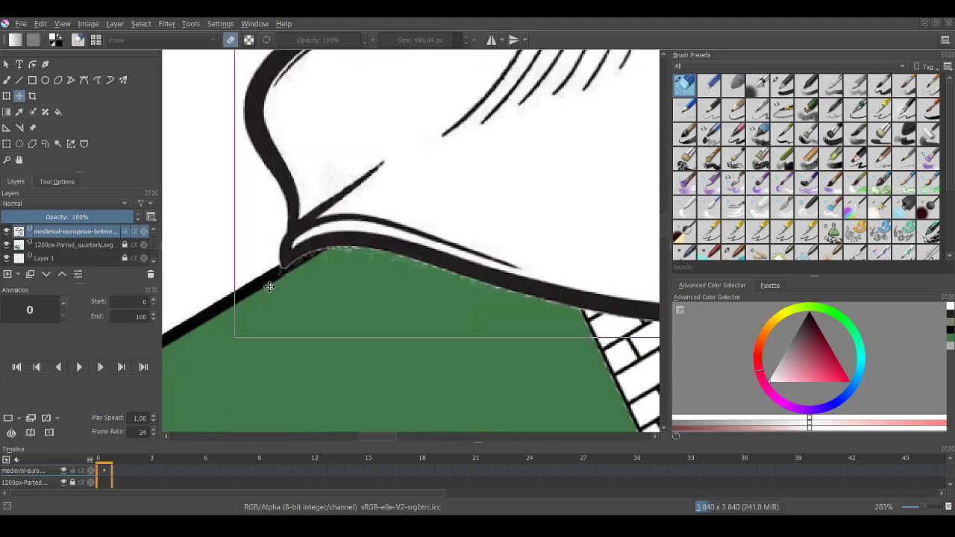
pyautogui.scroll(-4, 270, 287)
pyautogui.scroll(-2, 409, 273)
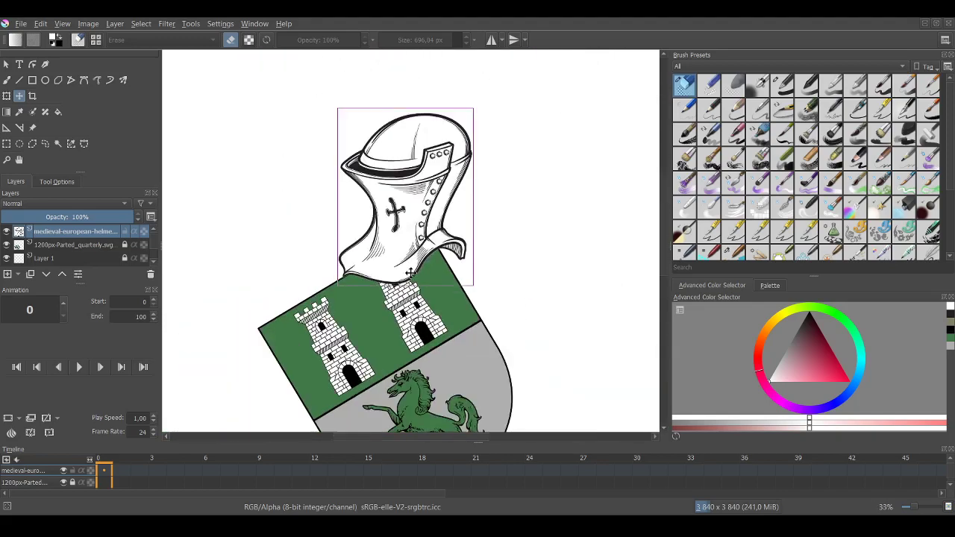
pyautogui.scroll(-1, 410, 273)
pyautogui.scroll(-1, 389, 274)
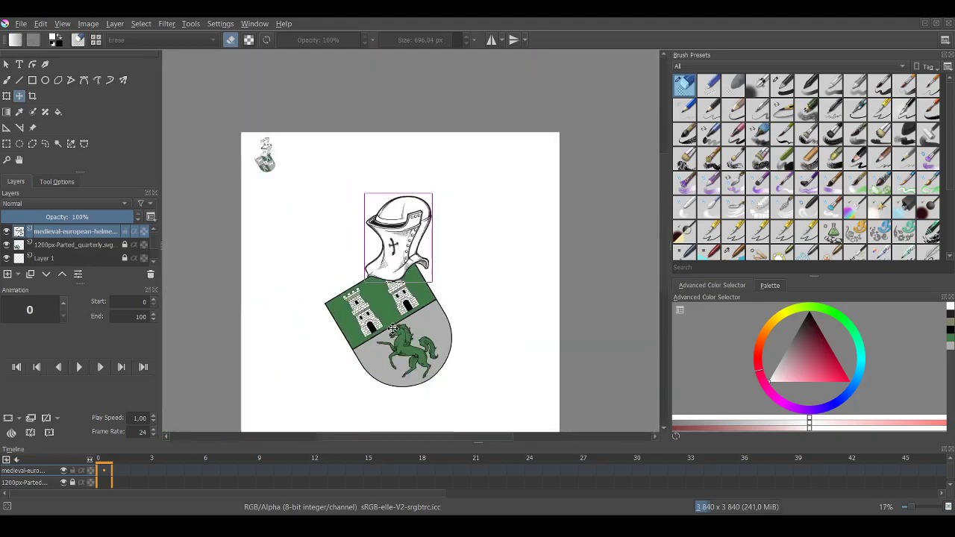
# Paint over the seam under the helmet's lower-left tip in near-black with the Pixel Art Fill brush at 6,40 px and 100% opacity.
pyautogui.scroll(6, 388, 325)
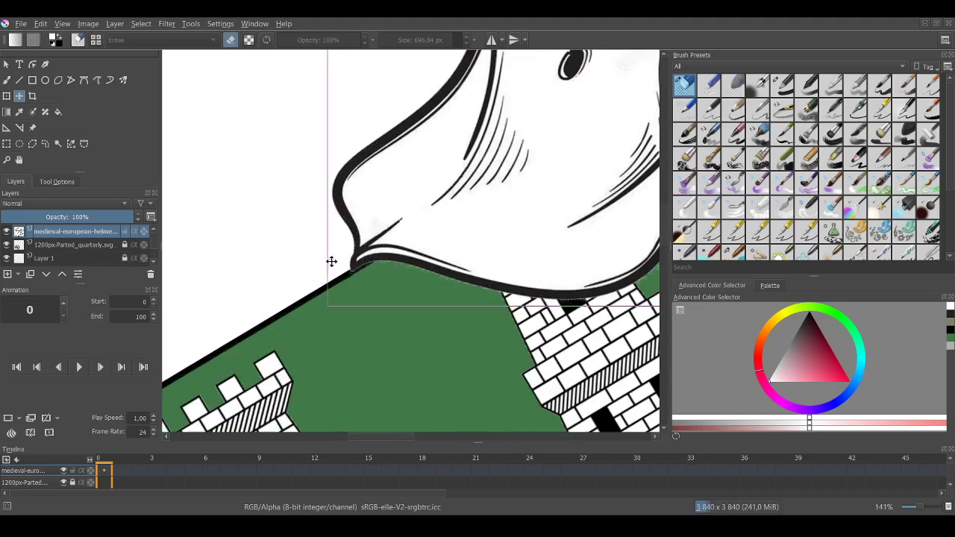
pyautogui.scroll(6, 331, 261)
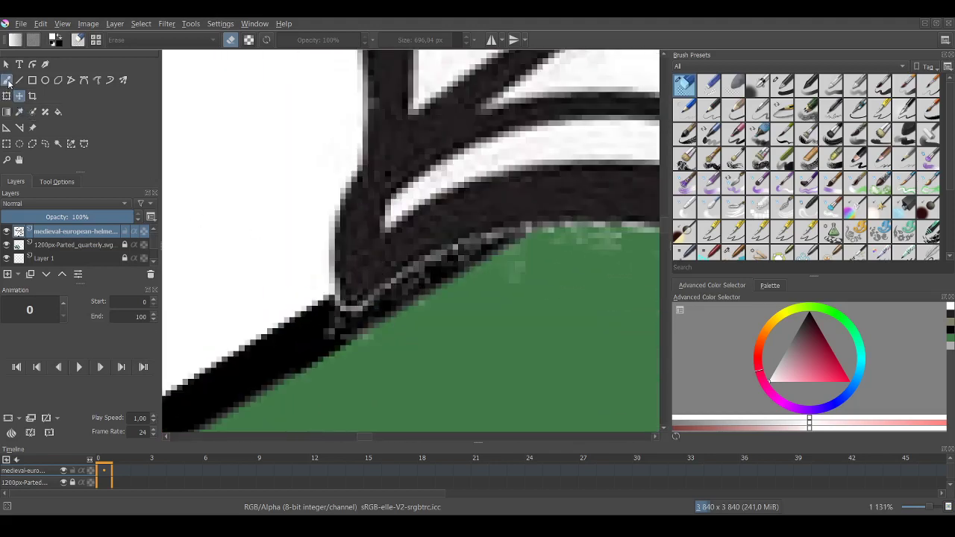
pyautogui.click(8, 82)
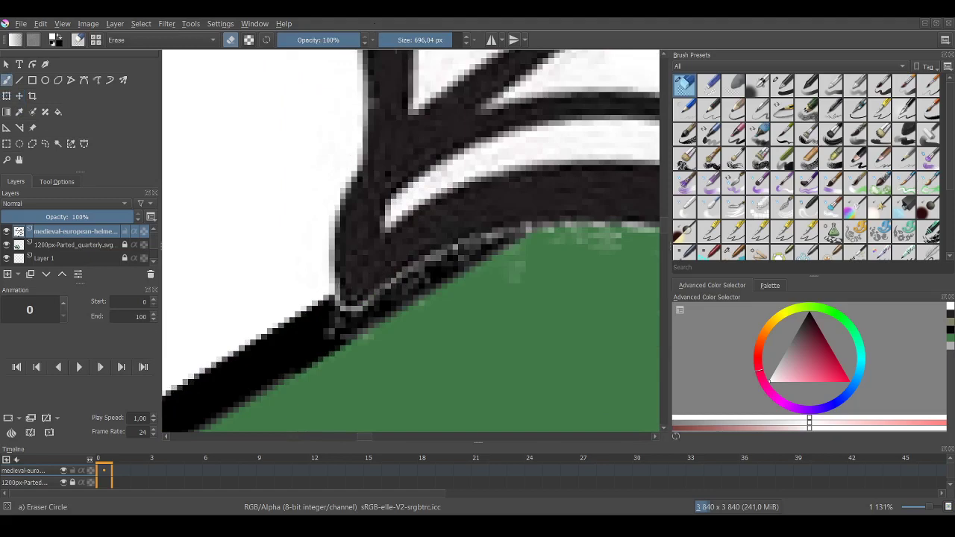
pyautogui.scroll(-3, 740, 230)
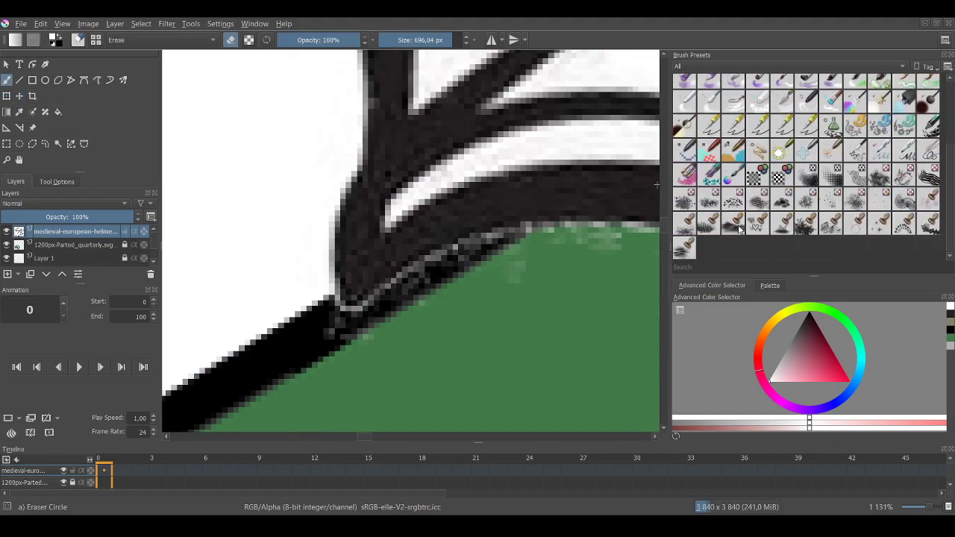
pyautogui.click(735, 153)
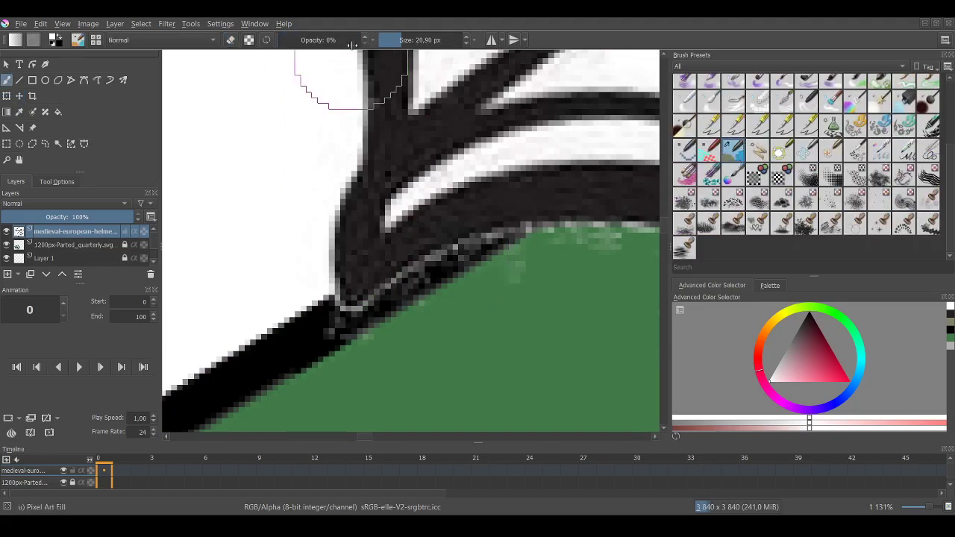
pyautogui.moveTo(395, 36); pyautogui.dragTo(386, 38)
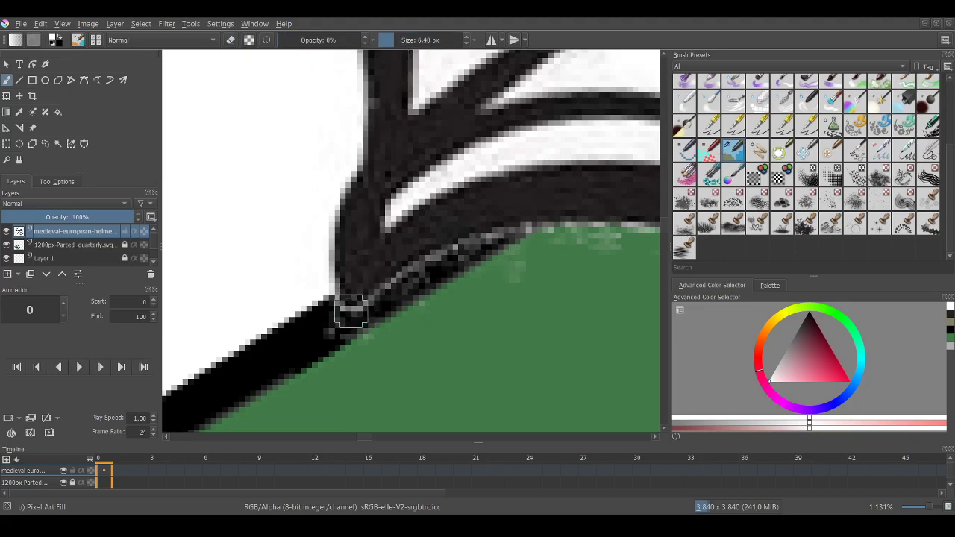
pyautogui.click(951, 315)
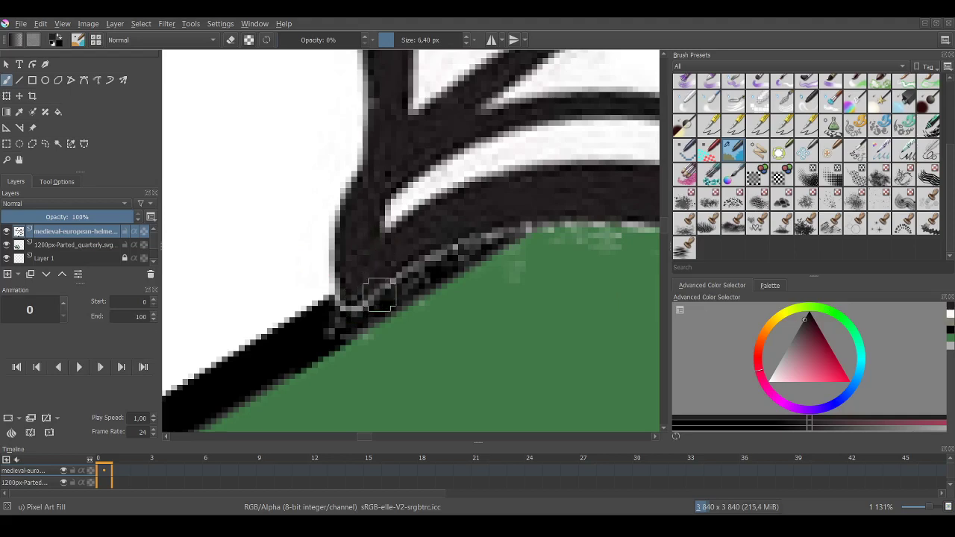
pyautogui.moveTo(325, 39); pyautogui.dragTo(370, 39)
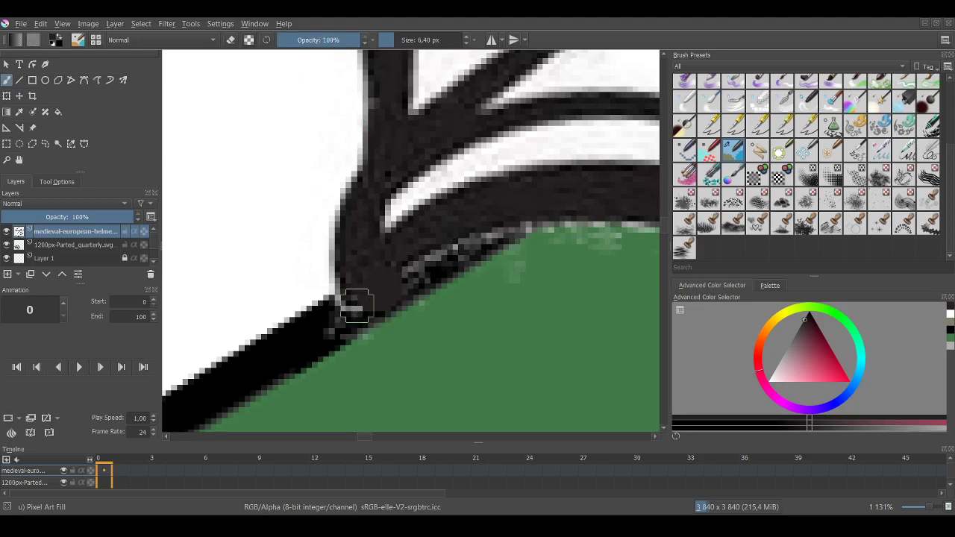
pyautogui.moveTo(353, 311)
pyautogui.mouseDown()
pyautogui.moveTo(335, 328)
pyautogui.moveTo(430, 260)
pyautogui.moveTo(492, 227)
pyautogui.mouseUp()
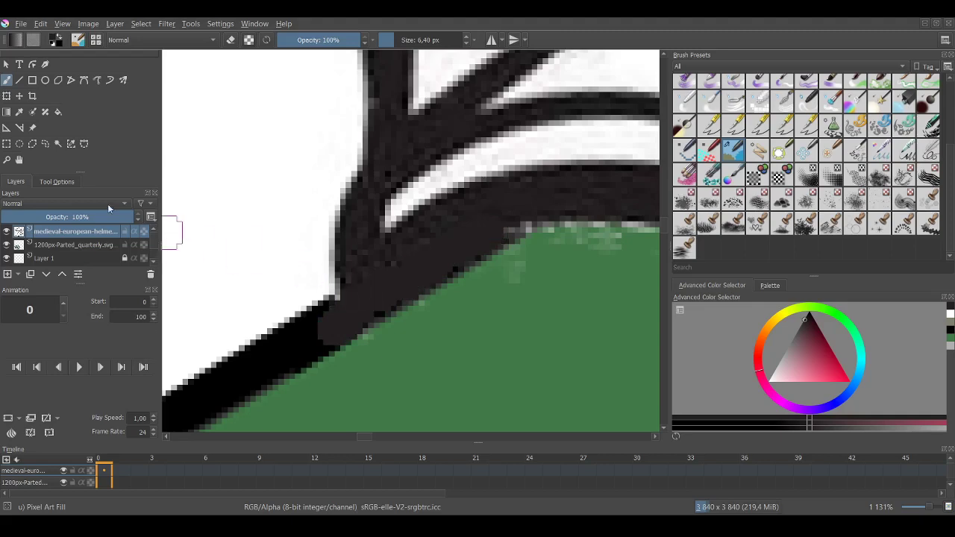
# Choose a slightly darker near-black and touch up the spot where the helmet's tip joins the shield's outline.
pyautogui.click(952, 329)
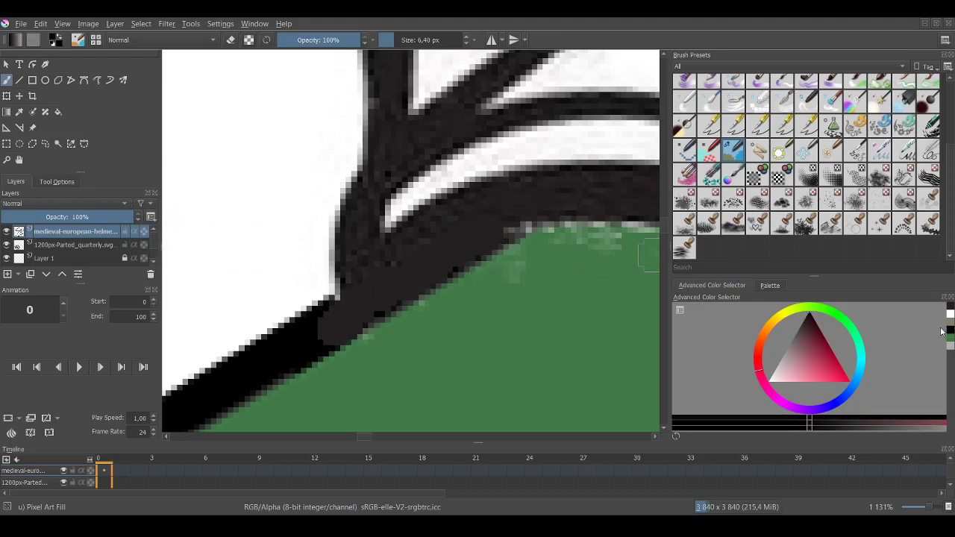
pyautogui.click(824, 427)
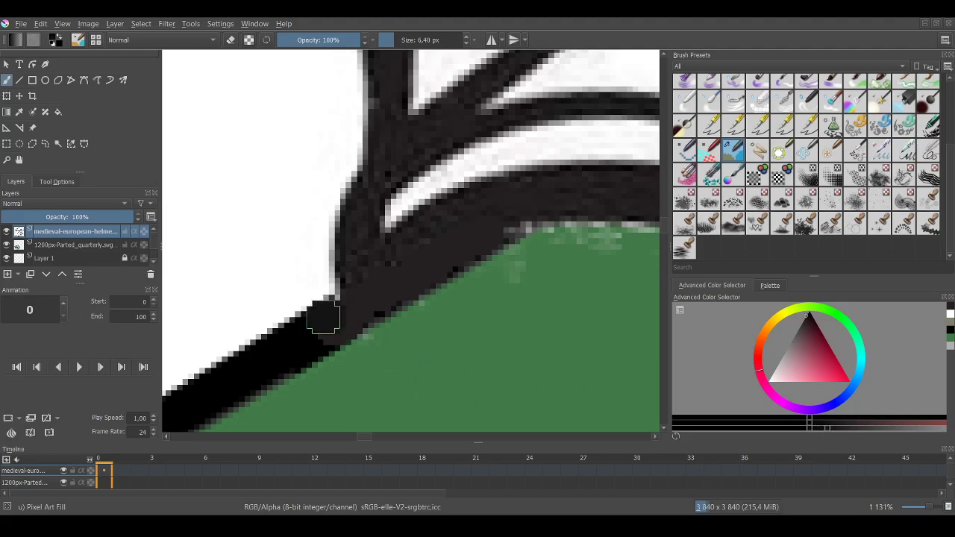
pyautogui.moveTo(317, 328)
pyautogui.mouseDown()
pyautogui.moveTo(373, 284)
pyautogui.moveTo(486, 237)
pyautogui.moveTo(312, 340)
pyautogui.mouseUp()
pyautogui.scroll(-7, 312, 339)
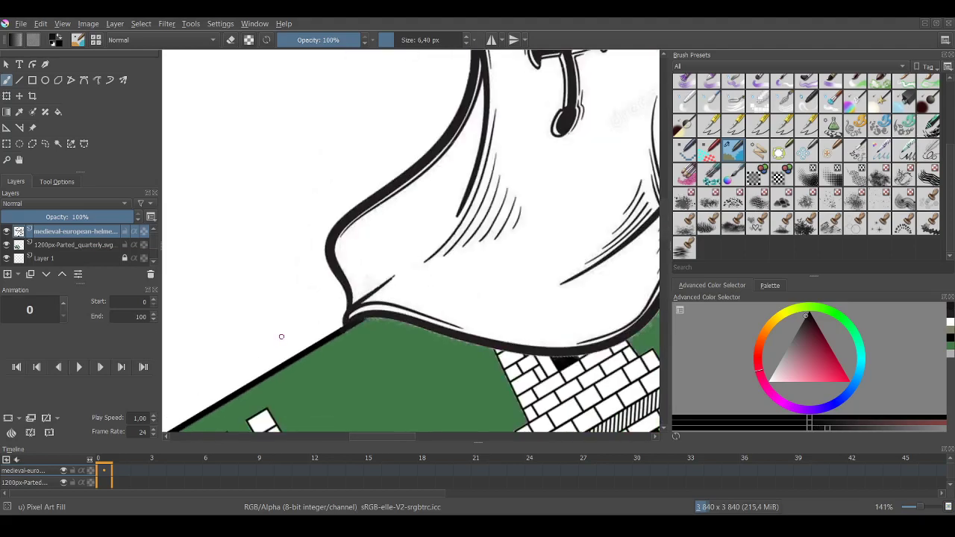
pyautogui.scroll(-4, 276, 332)
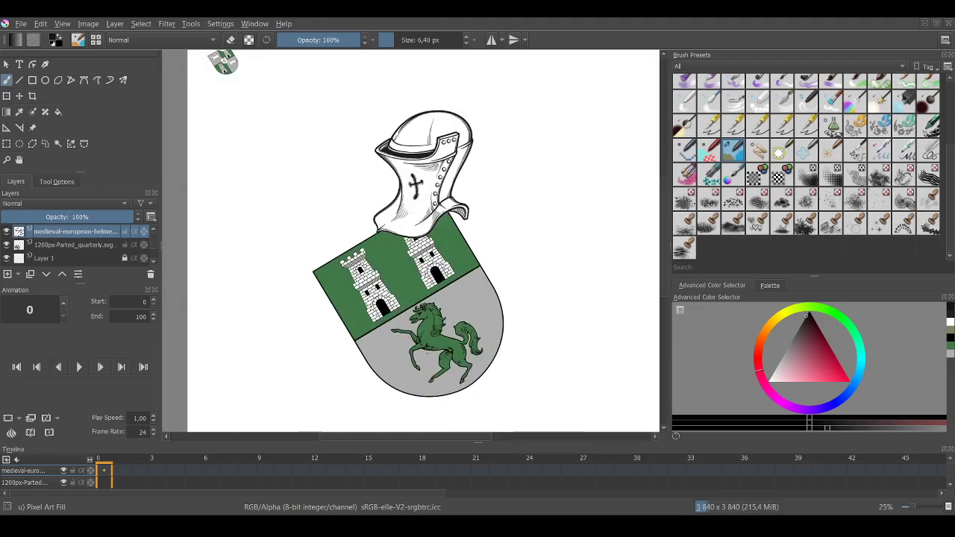
# Merge the helmet layer down into the shield layer and compare the joined artwork with the small reference coat of arms.
pyautogui.click(71, 246)
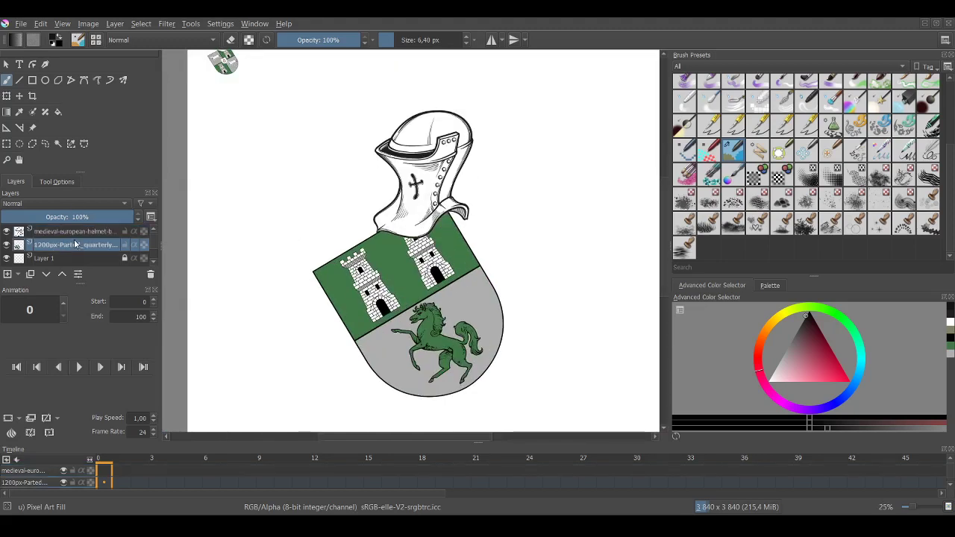
pyautogui.click(84, 232)
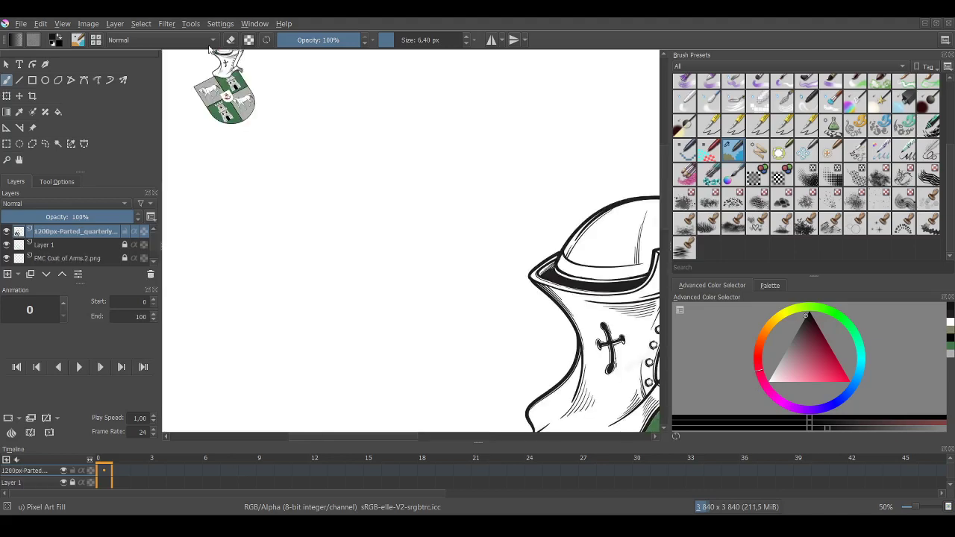
pyautogui.scroll(10, 210, 47)
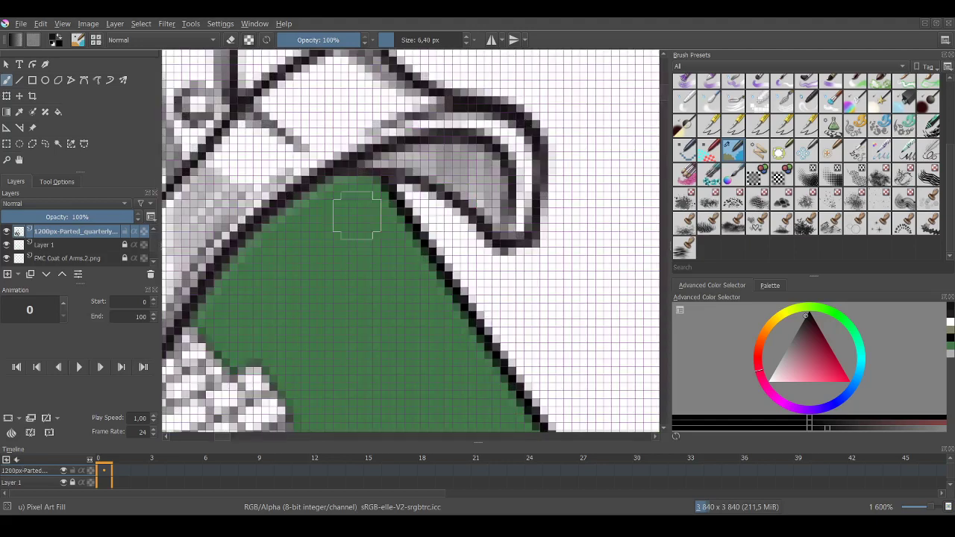
pyautogui.scroll(-10, 357, 216)
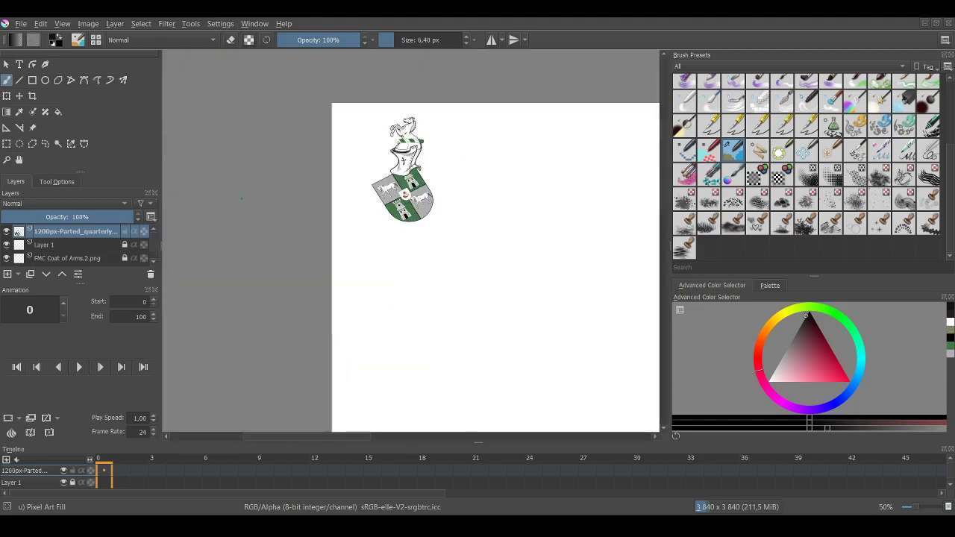
pyautogui.scroll(-1, 241, 199)
pyautogui.scroll(5, 590, 365)
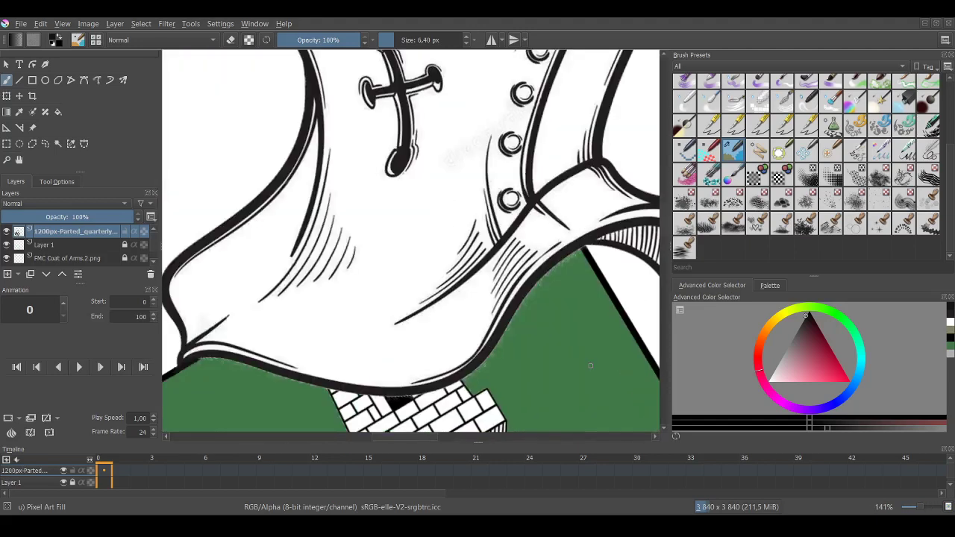
pyautogui.scroll(-3, 590, 366)
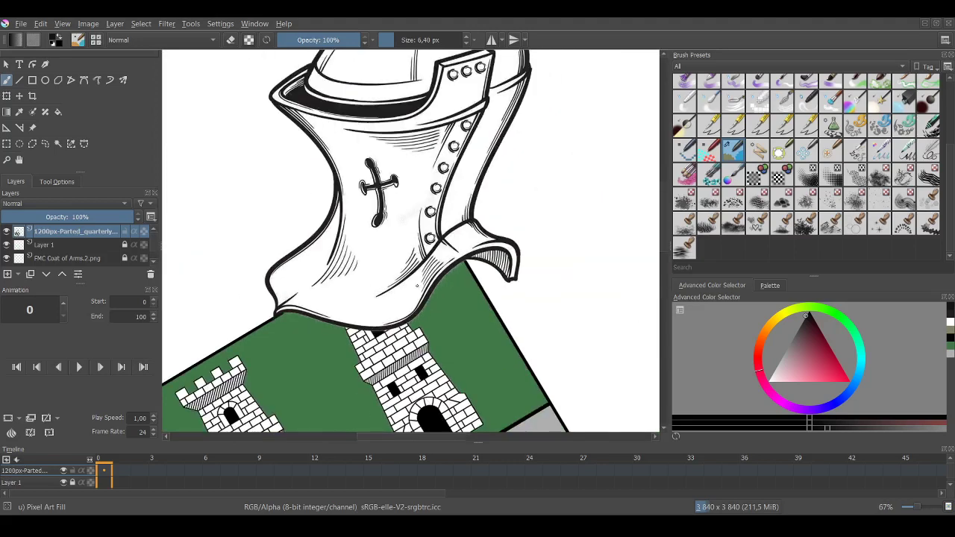
pyautogui.scroll(-2, 331, 289)
pyautogui.scroll(-1, 291, 288)
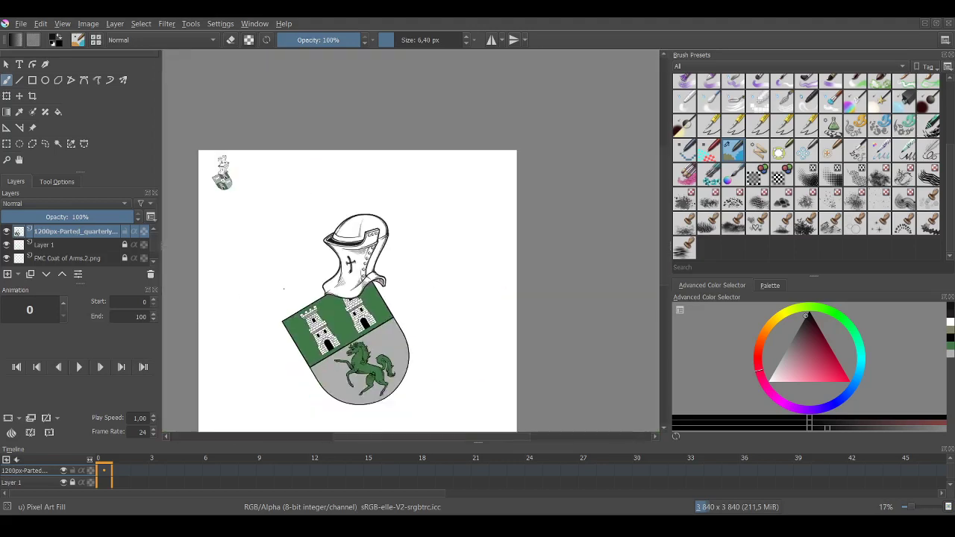
pyautogui.scroll(-1, 291, 312)
# Undo the layer merge and the seam touch-ups, and recheck the helmet's lower-left tip up close.
pyautogui.scroll(3, 291, 312)
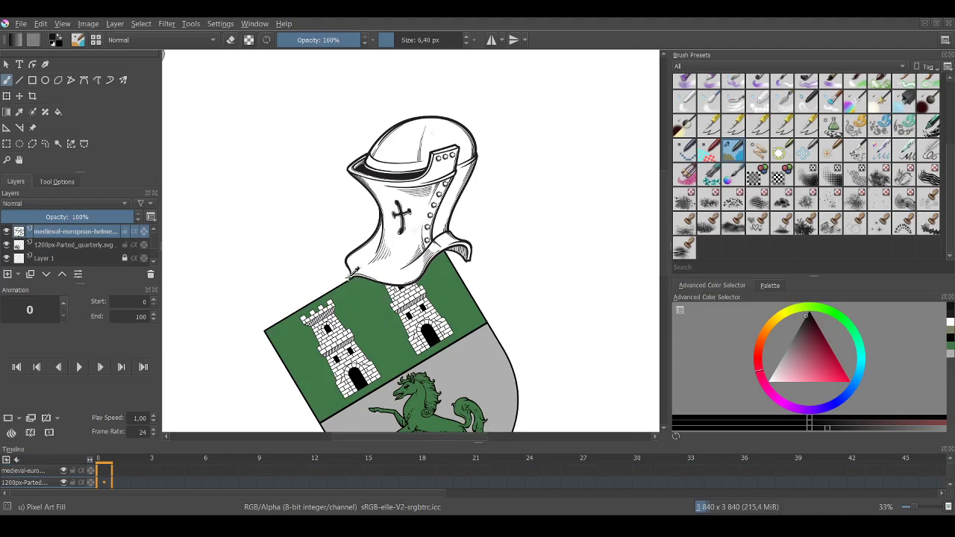
pyautogui.scroll(4, 349, 275)
pyautogui.scroll(2, 349, 275)
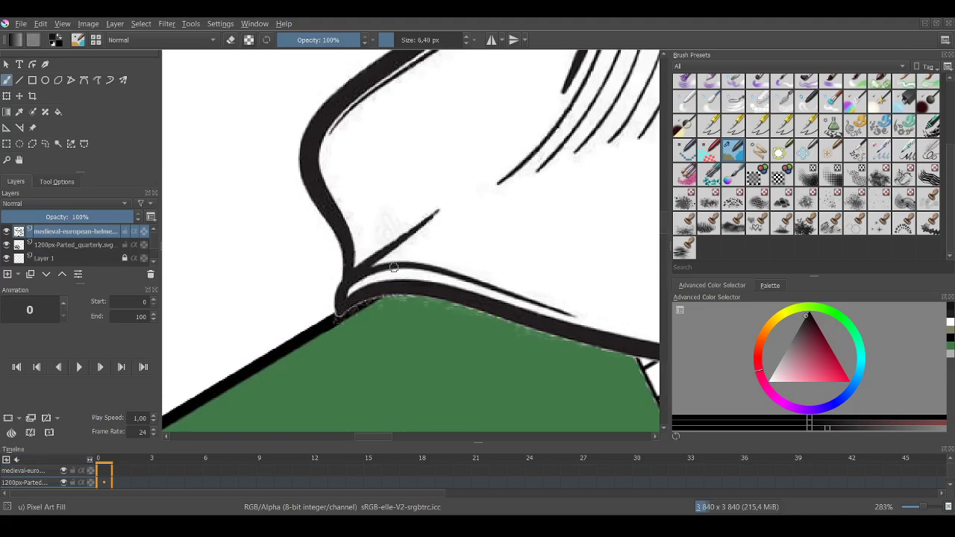
pyautogui.scroll(-4, 398, 263)
pyautogui.scroll(-1, 365, 264)
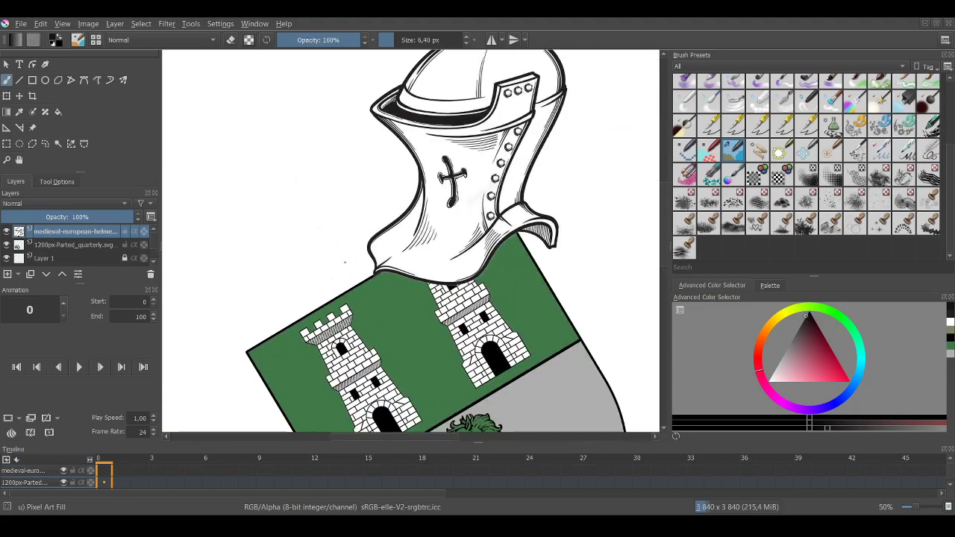
# Move the helmet layer slightly down and to the left on the shield, and check how its tip meets the shield's outline.
pyautogui.click(19, 96)
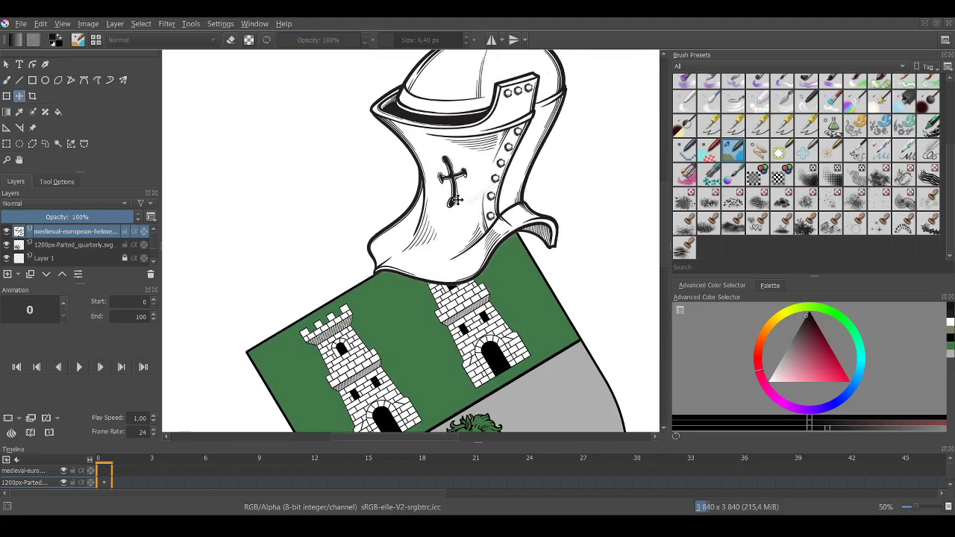
pyautogui.moveTo(455, 200); pyautogui.dragTo(448, 204)
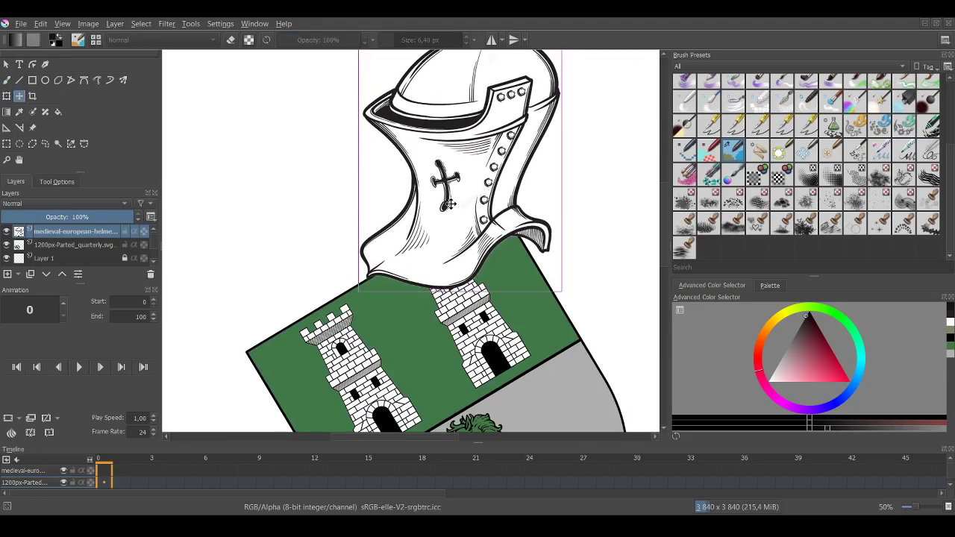
pyautogui.scroll(3, 356, 298)
pyautogui.scroll(-2, 345, 273)
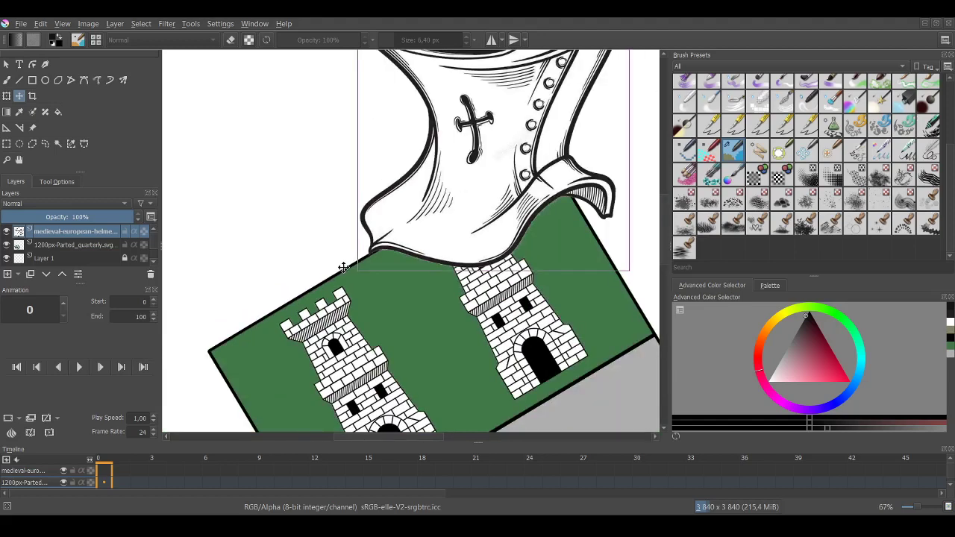
pyautogui.scroll(-1, 343, 267)
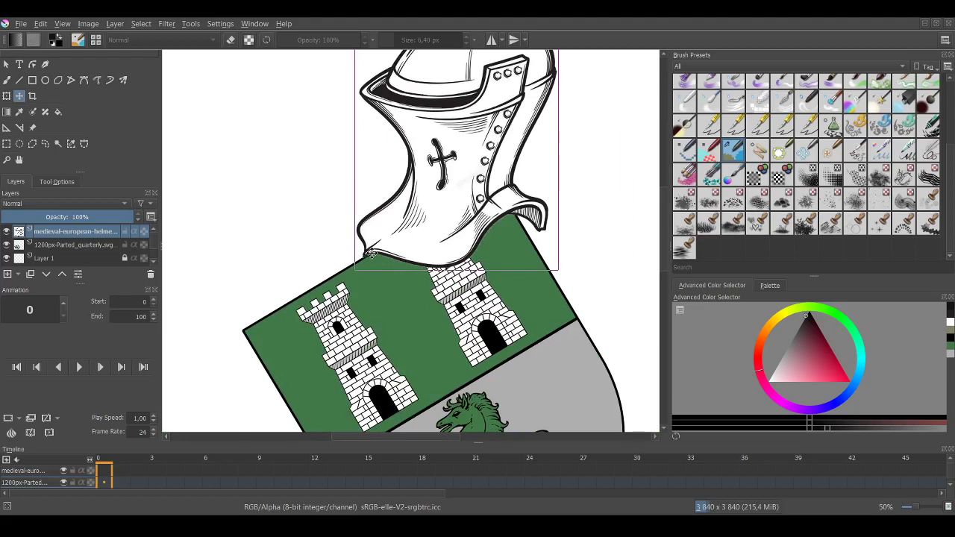
pyautogui.scroll(2, 356, 238)
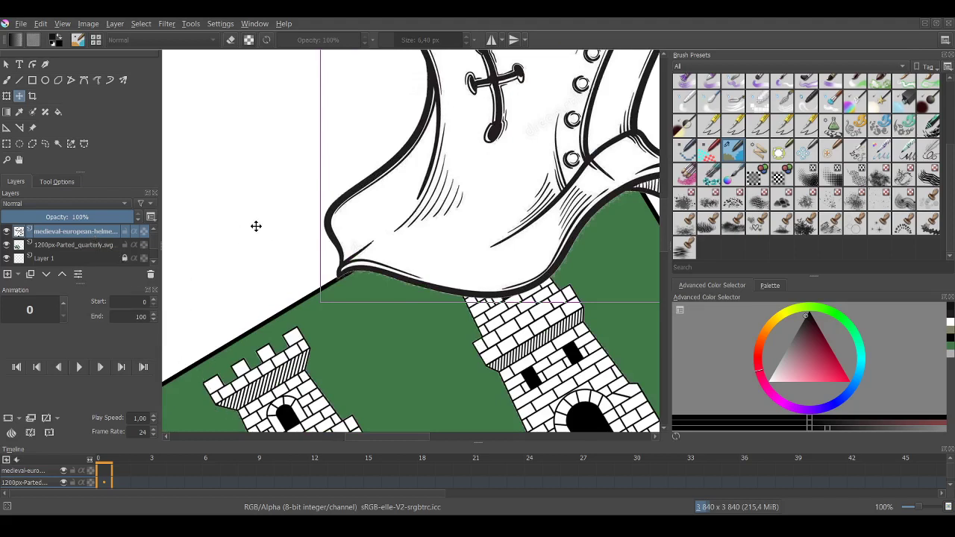
# Paint over the light seam between the repositioned helmet's lower-left tip and the shield's outline in near-black at 6,40 px.
pyautogui.click(6, 80)
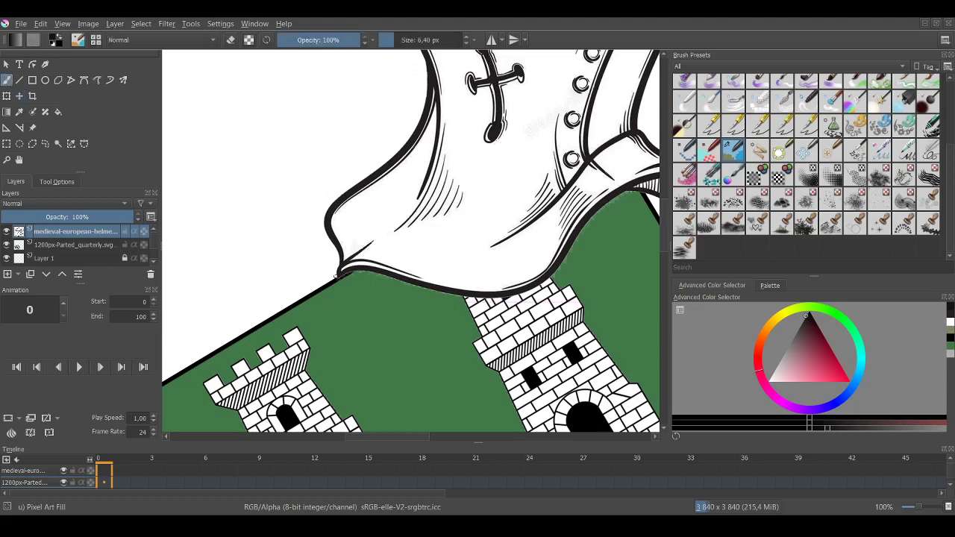
pyautogui.scroll(8, 337, 276)
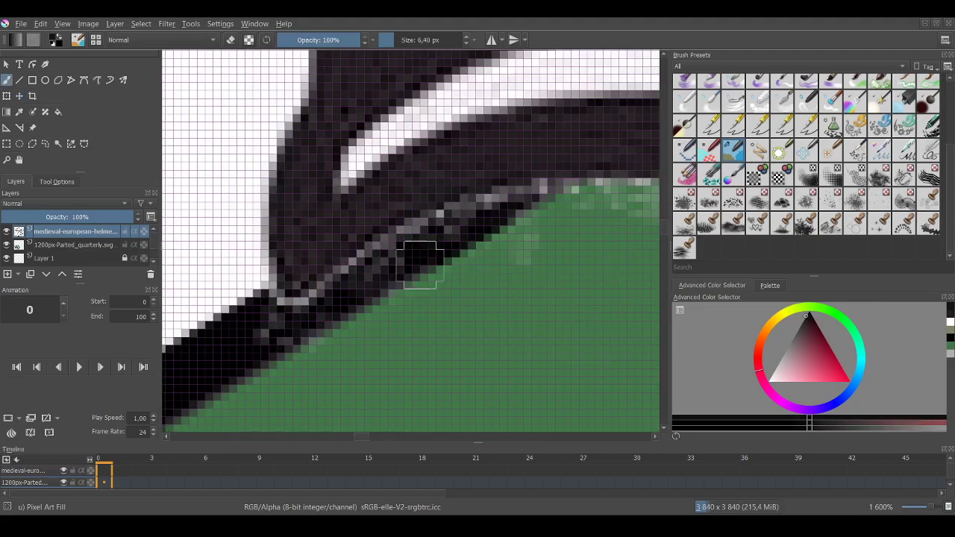
pyautogui.moveTo(369, 248)
pyautogui.mouseDown()
pyautogui.moveTo(269, 329)
pyautogui.moveTo(380, 273)
pyautogui.moveTo(436, 225)
pyautogui.moveTo(523, 177)
pyautogui.moveTo(476, 194)
pyautogui.moveTo(508, 185)
pyautogui.mouseUp()
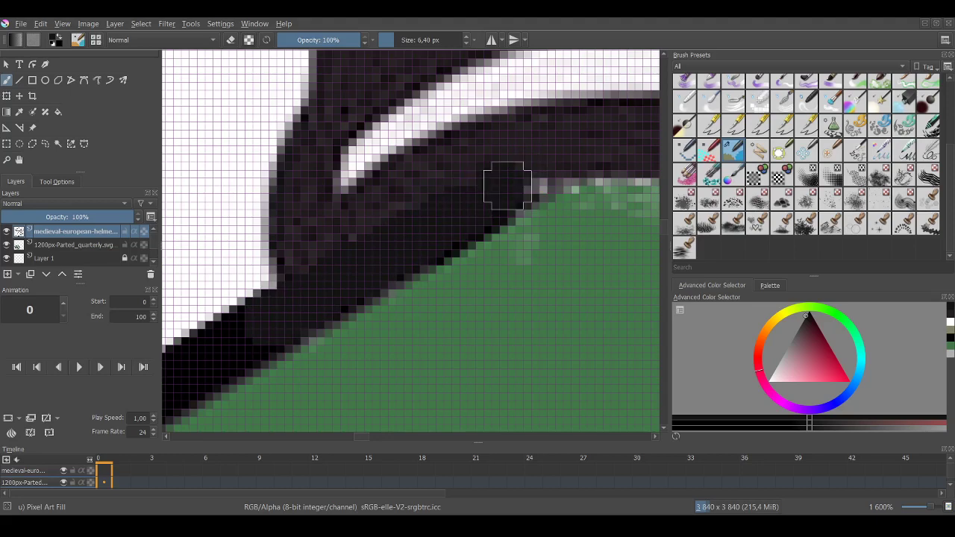
pyautogui.scroll(-10, 508, 185)
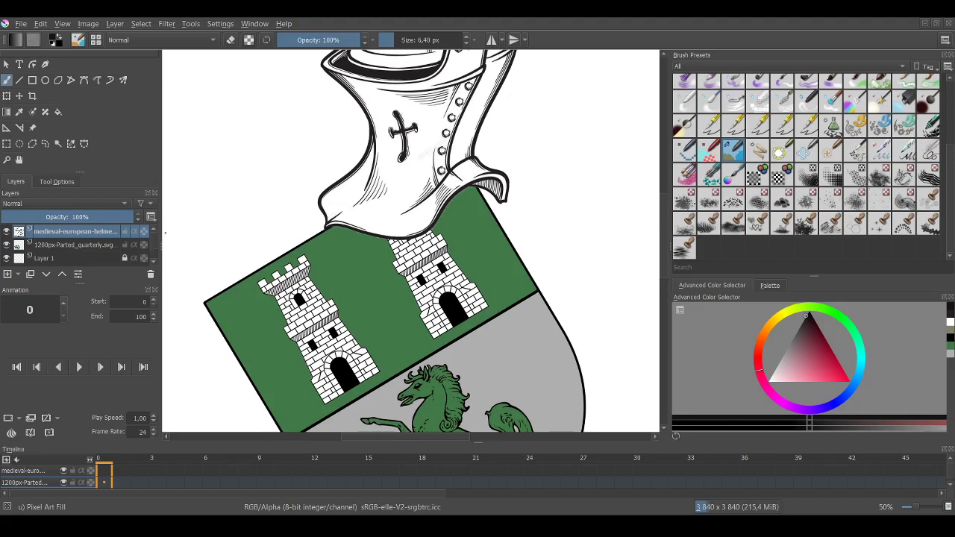
# Merge the retouched helmet layer down into the 1200px-Parted_quarterly shield layer.
pyautogui.press('pagedown')
pyautogui.scroll(-4, 213, 346)
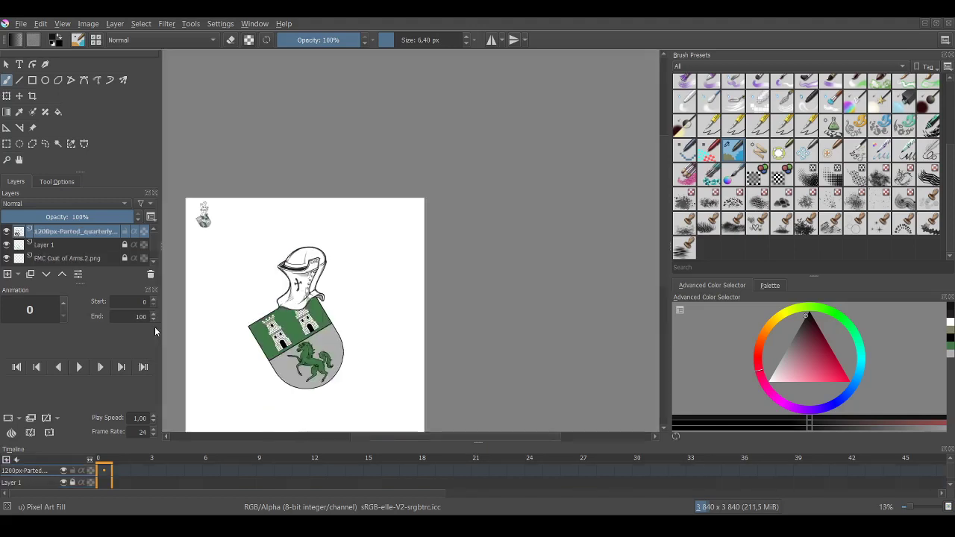
pyautogui.scroll(1, 193, 334)
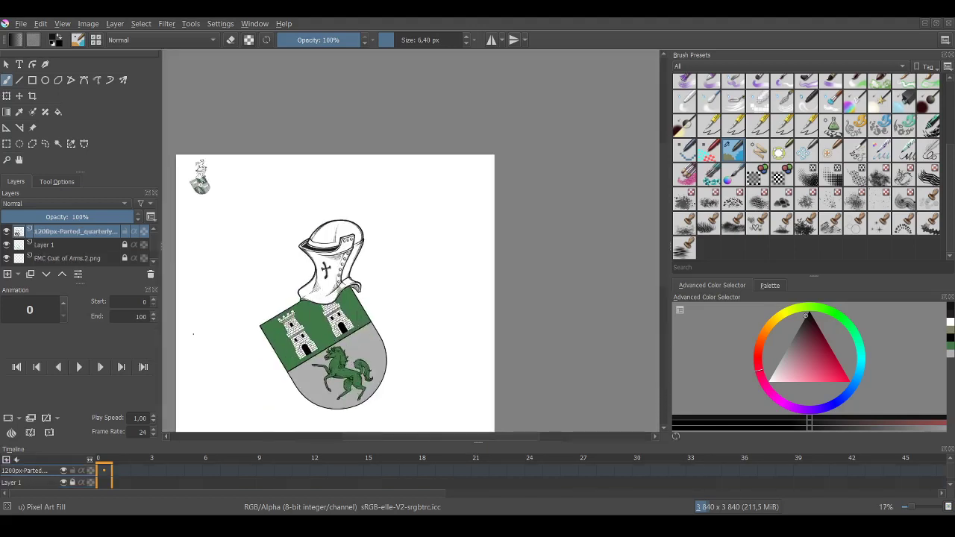
# Move the merged helmet and shield into the lower-left corner of the canvas.
pyautogui.scroll(1, 376, 279)
pyautogui.moveTo(376, 279)
pyautogui.mouseDown()
pyautogui.moveTo(367, 262)
pyautogui.moveTo(360, 269)
pyautogui.mouseUp()
pyautogui.scroll(-1, 367, 264)
pyautogui.press('t')
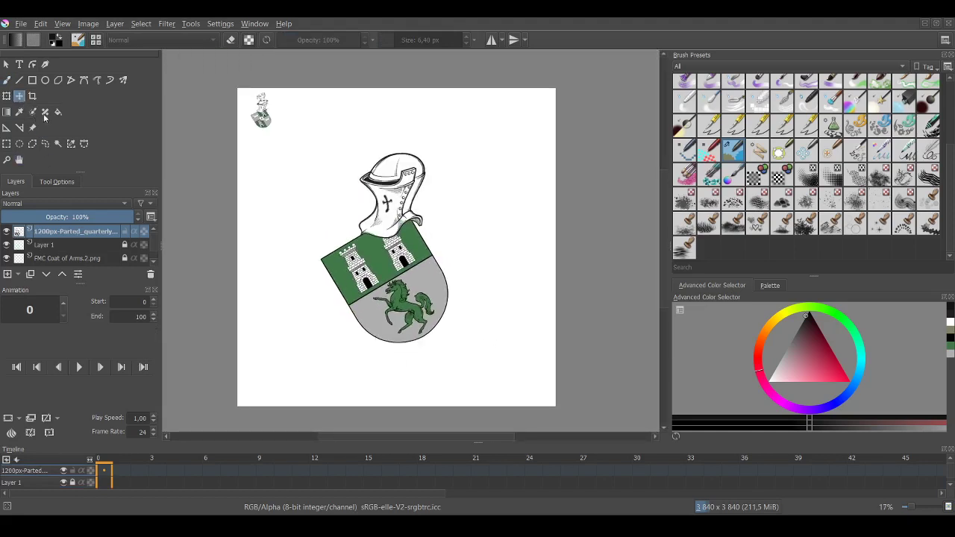
pyautogui.click(387, 255)
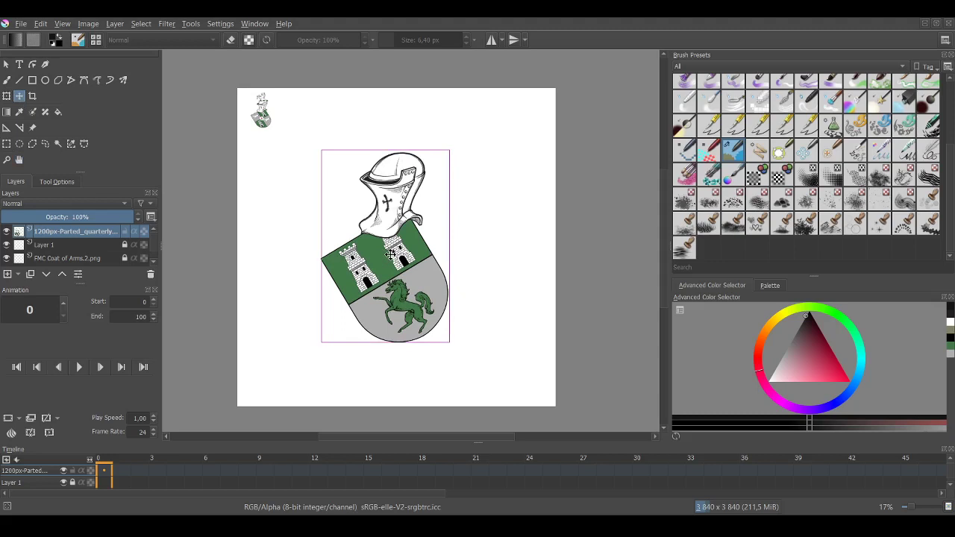
pyautogui.moveTo(390, 255); pyautogui.dragTo(317, 311)
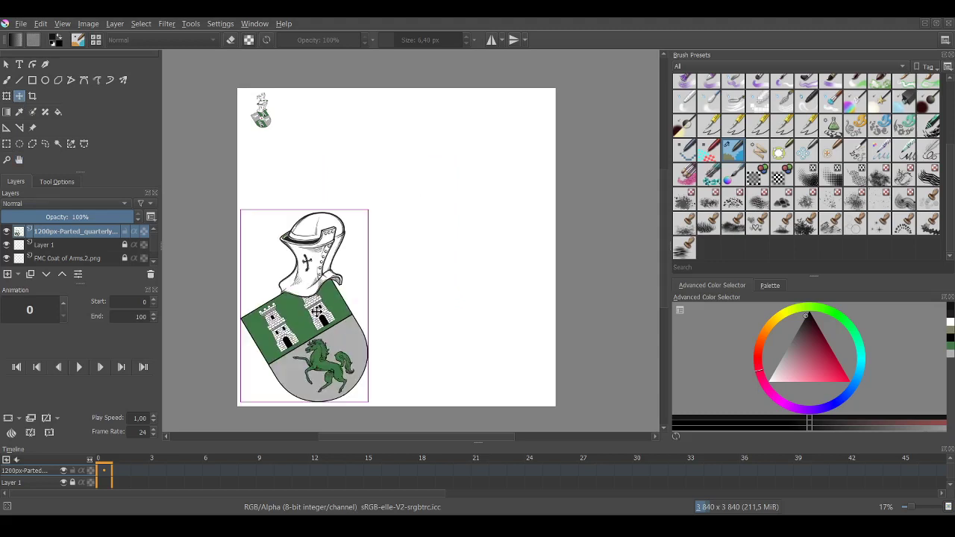
# Paste the red and white torse as a new layer and place it near the canvas's upper edge, above and right of the helmet.
pyautogui.press('space')
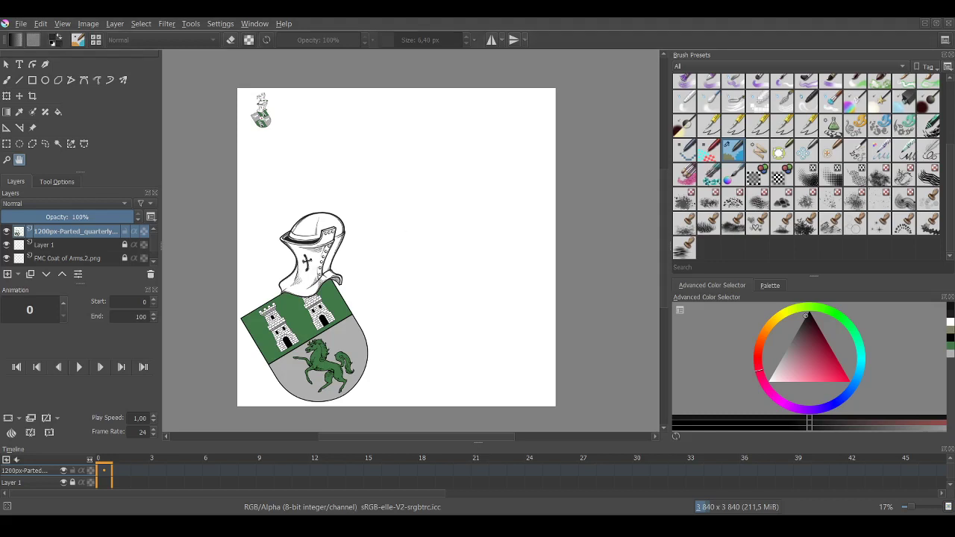
pyautogui.hotkey('ctrl', 'v')
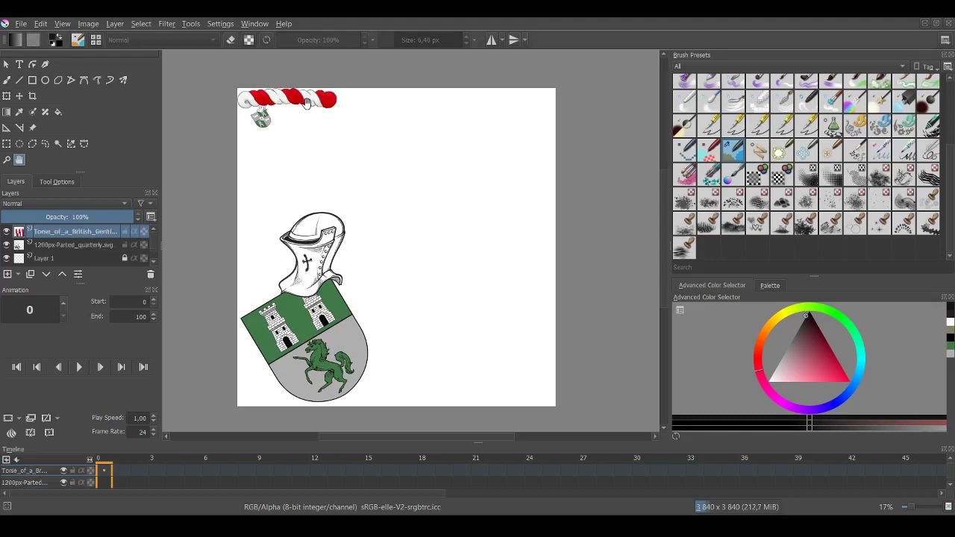
pyautogui.click(19, 96)
pyautogui.moveTo(282, 100); pyautogui.dragTo(380, 135)
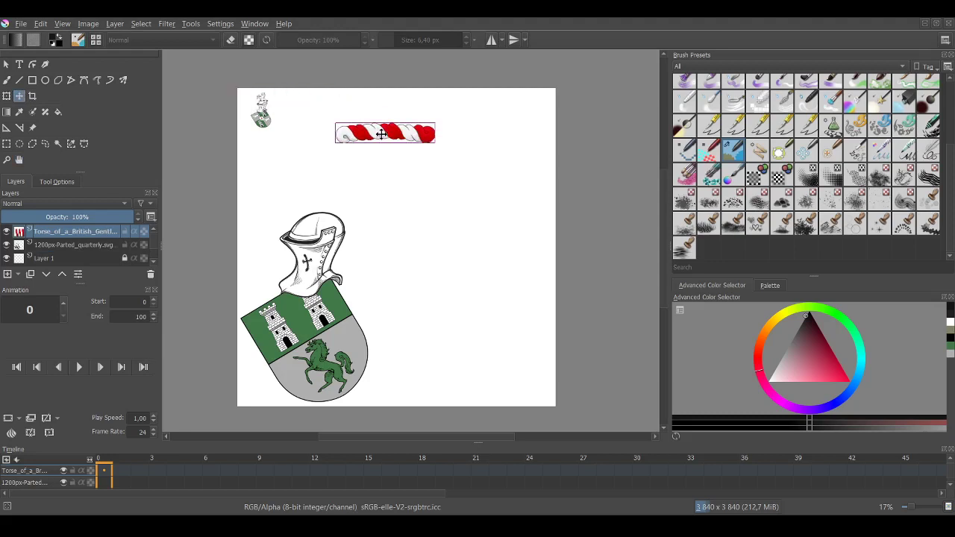
# Fill the torse's left and middle red strands with the shield's green using the Fill tool.
pyautogui.scroll(2, 369, 130)
pyautogui.scroll(-1, 369, 129)
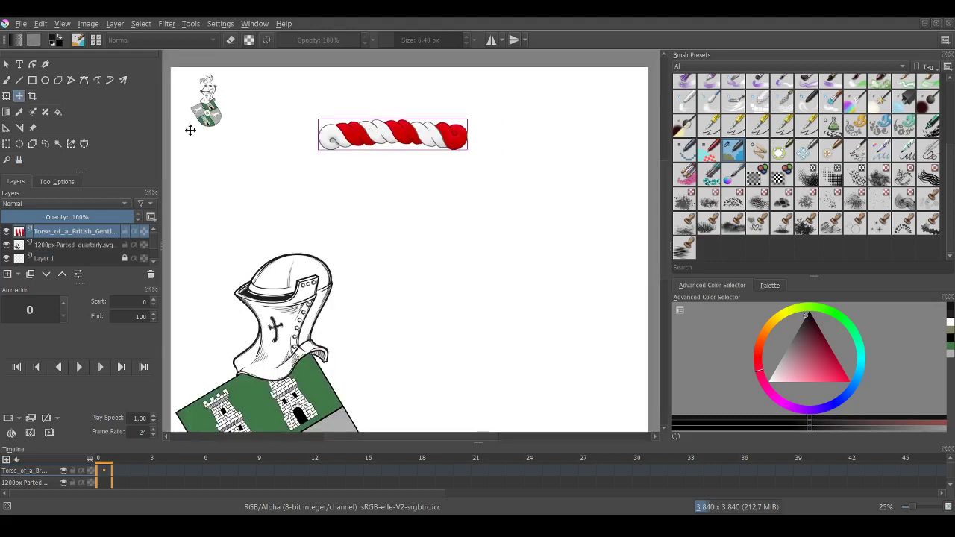
pyautogui.click(58, 113)
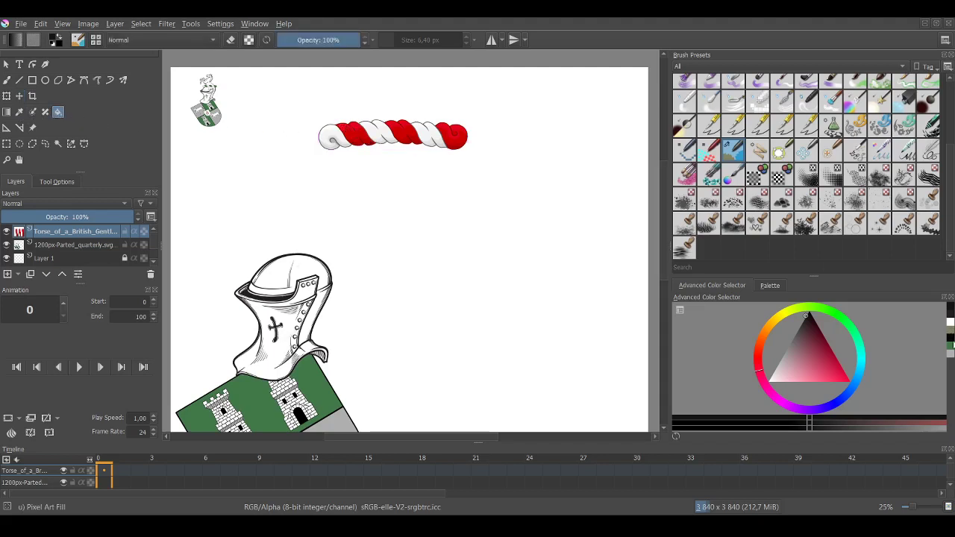
pyautogui.scroll(3, 366, 141)
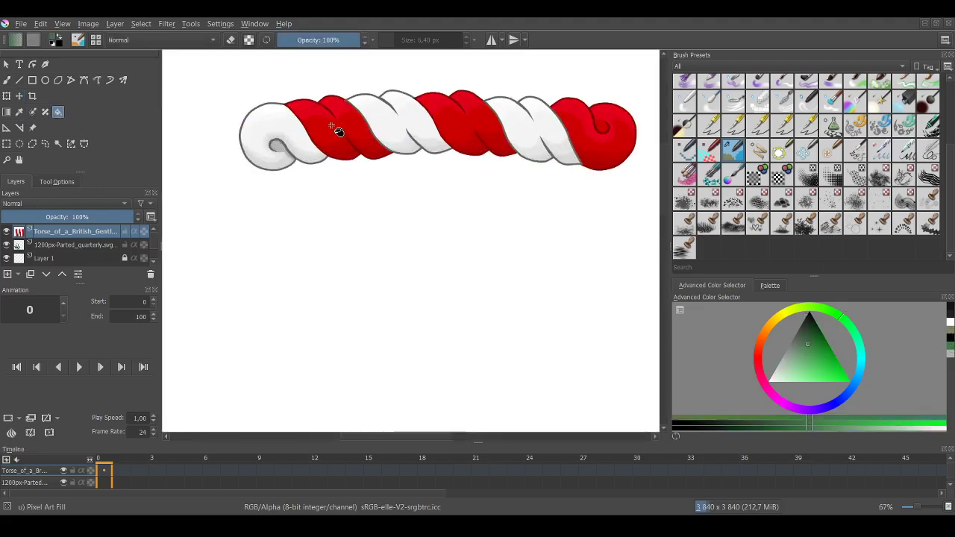
pyautogui.click(462, 131)
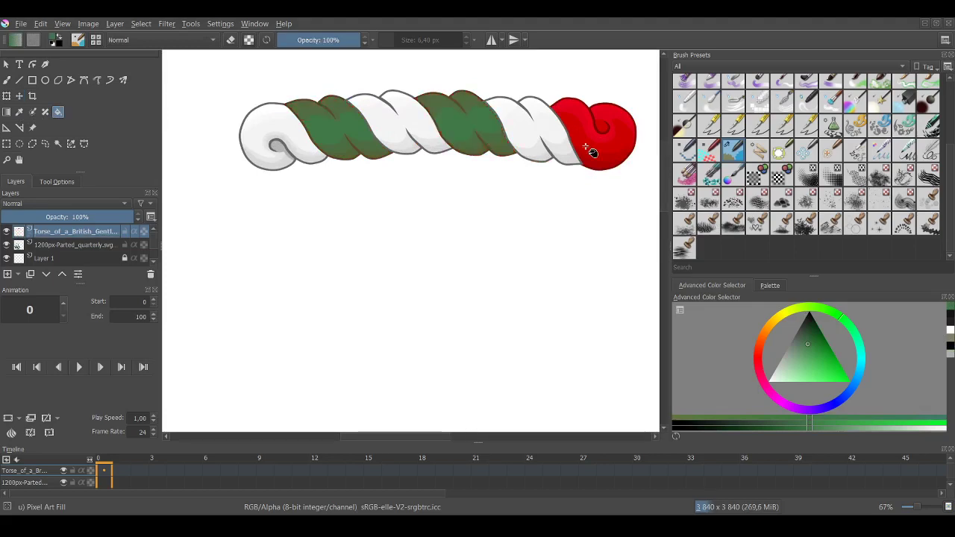
# Fill the torse's remaining red right end with the same green and lock the shield layer.
pyautogui.scroll(4, 486, 102)
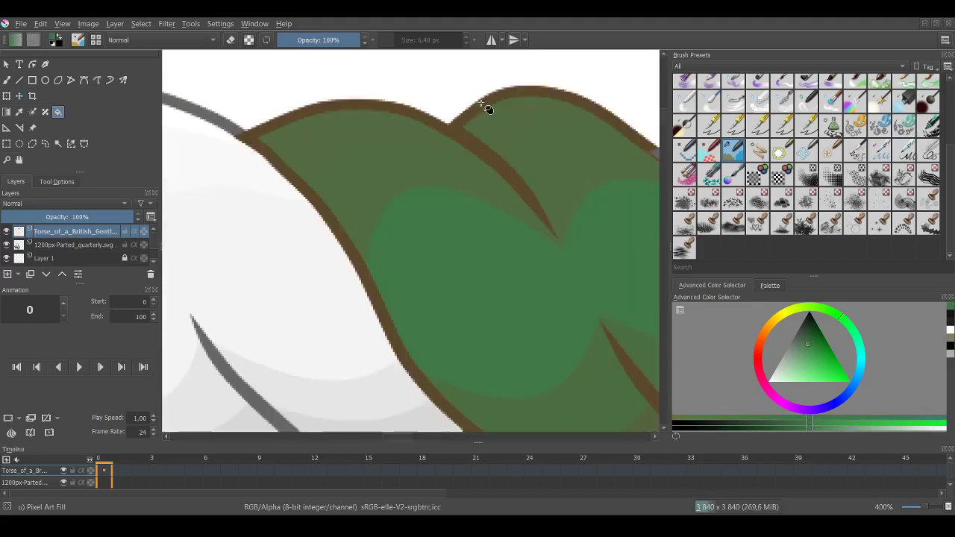
pyautogui.scroll(-2, 473, 147)
pyautogui.click(475, 145)
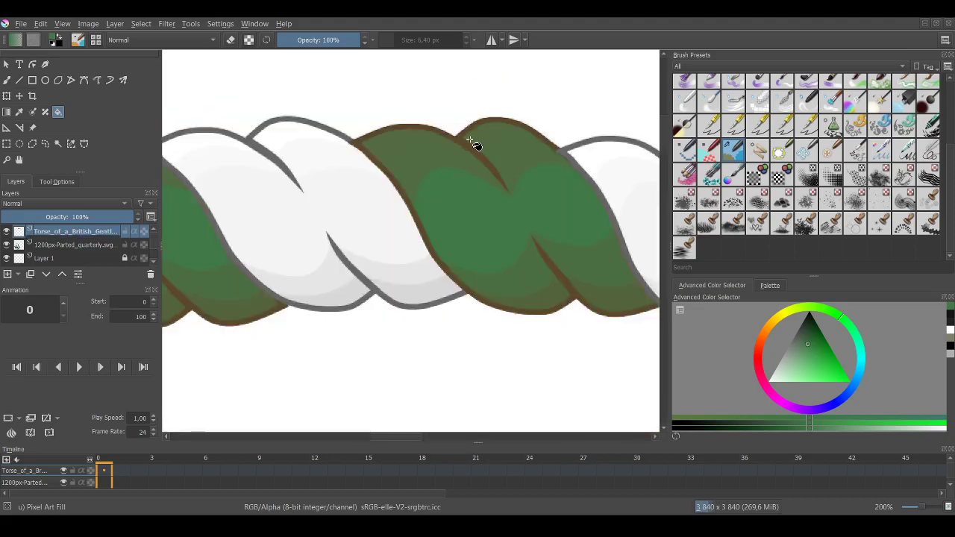
pyautogui.scroll(-6, 474, 145)
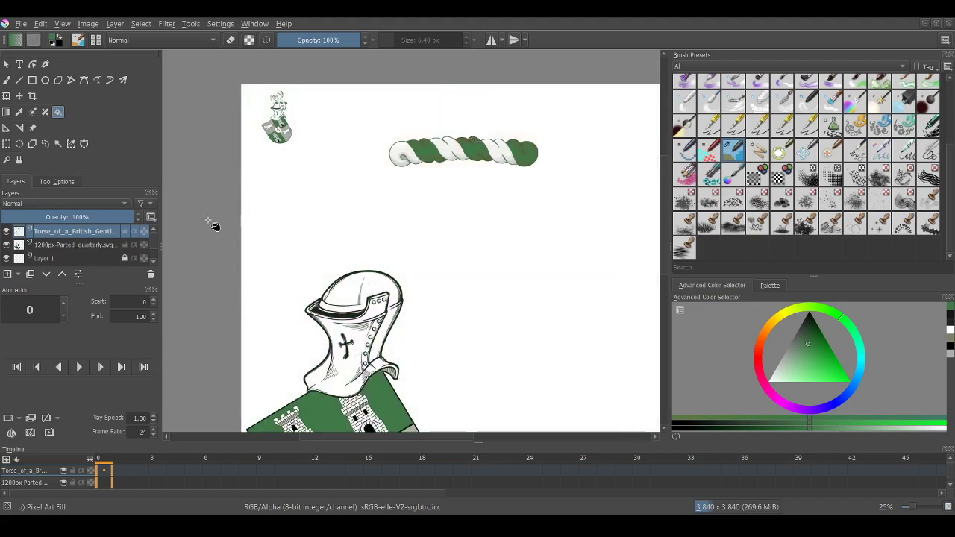
pyautogui.scroll(-2, 127, 240)
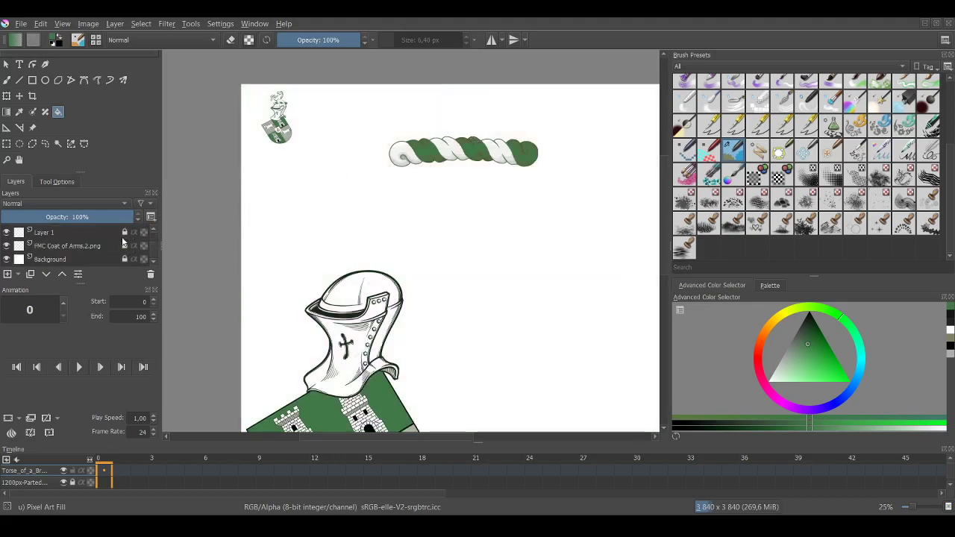
# Try to fill the brown outlines and shading of the torse's green strands with green.
pyautogui.scroll(5, 369, 151)
pyautogui.scroll(-5, 520, 186)
pyautogui.scroll(5, 298, 145)
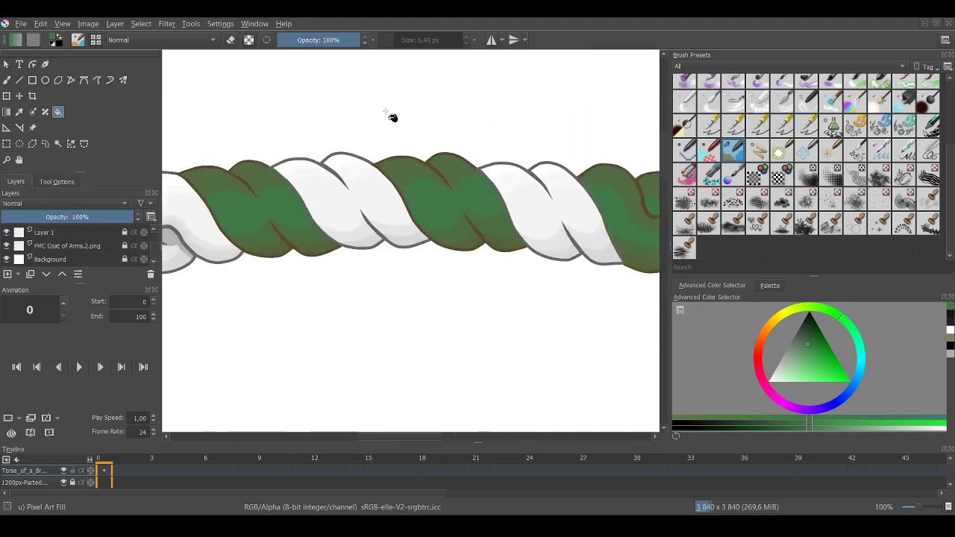
pyautogui.scroll(3, 216, 185)
pyautogui.scroll(-3, 279, 173)
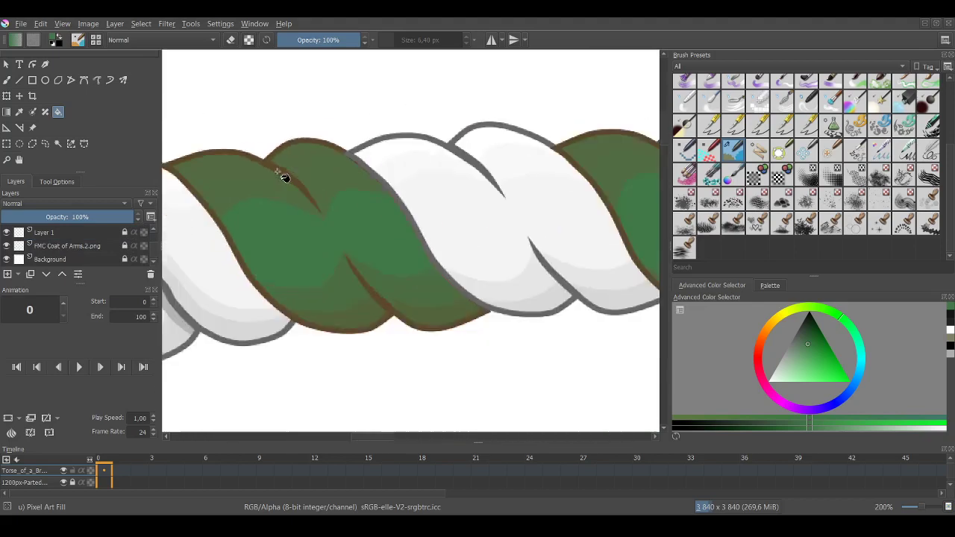
pyautogui.click(279, 173)
pyautogui.scroll(-3, 279, 175)
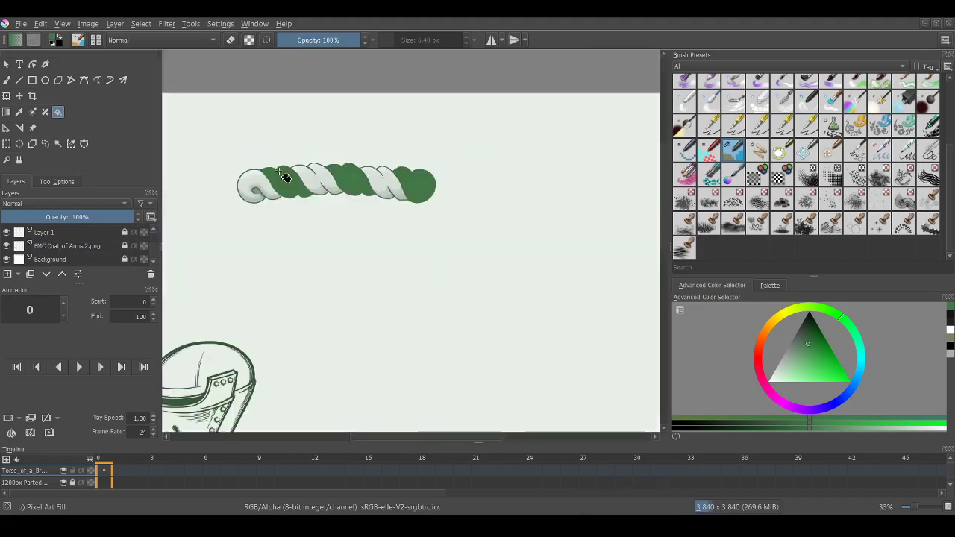
# Check the outline fill across the whole canvas and undo it.
pyautogui.scroll(-2, 484, 194)
pyautogui.scroll(6, 379, 238)
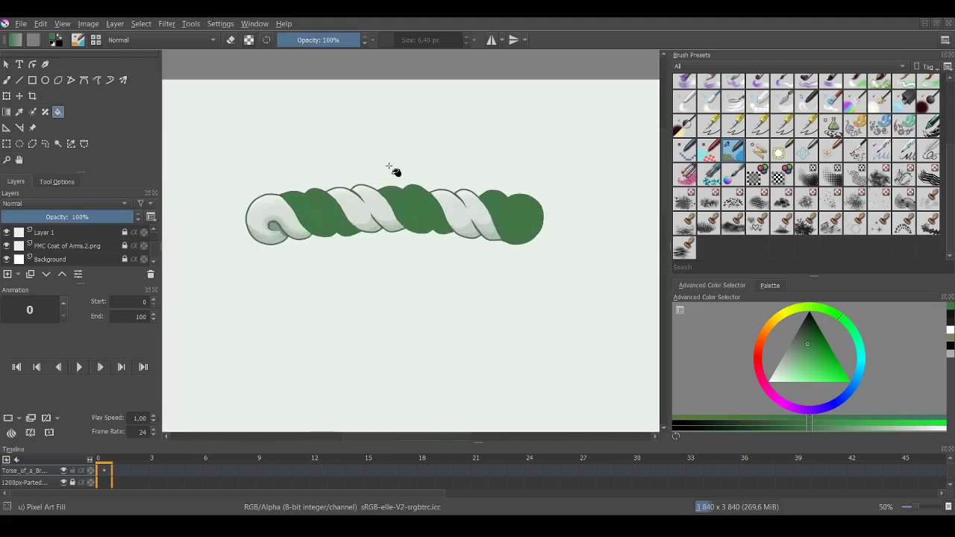
pyautogui.scroll(-4, 357, 216)
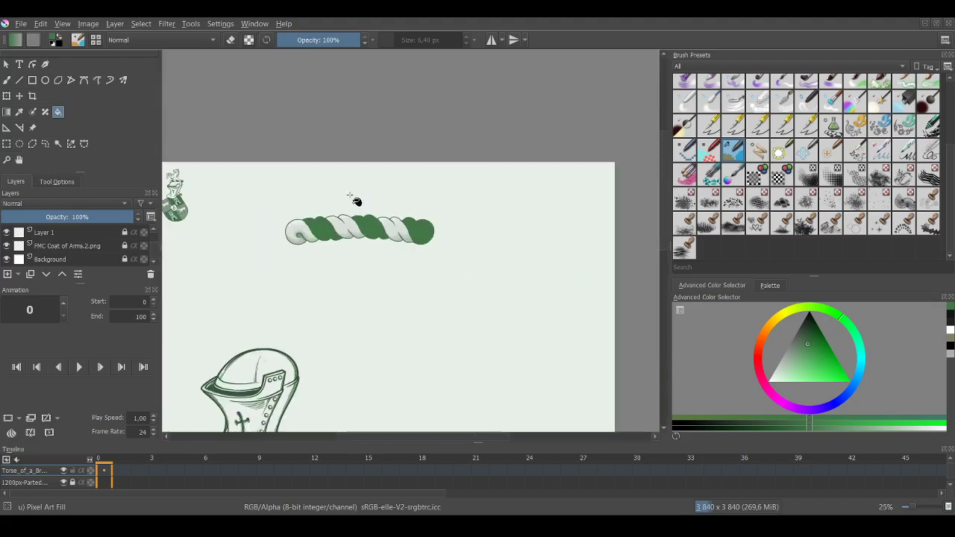
pyautogui.scroll(-2, 363, 206)
pyautogui.scroll(-1, 433, 188)
pyautogui.scroll(2, 396, 224)
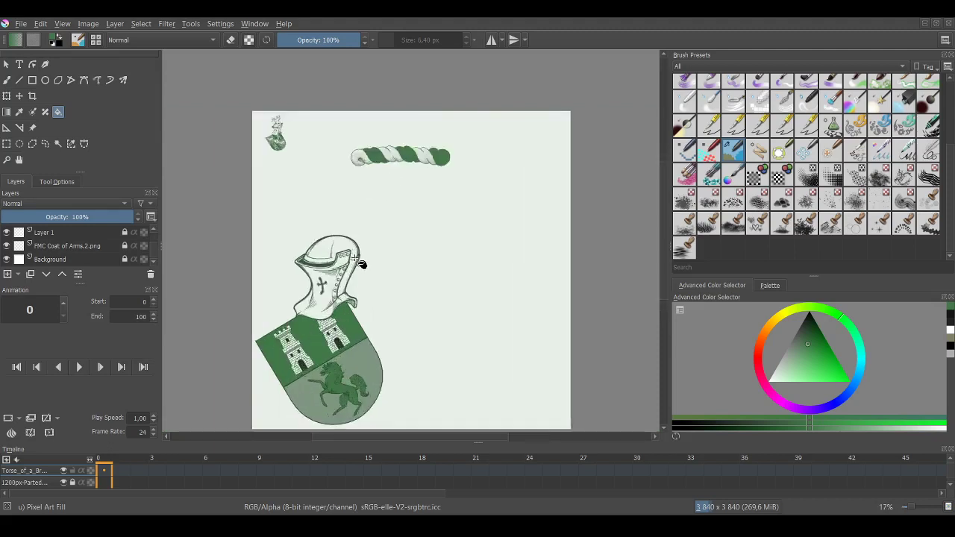
pyautogui.scroll(1, 361, 263)
pyautogui.scroll(-1, 361, 263)
pyautogui.scroll(1, 109, 244)
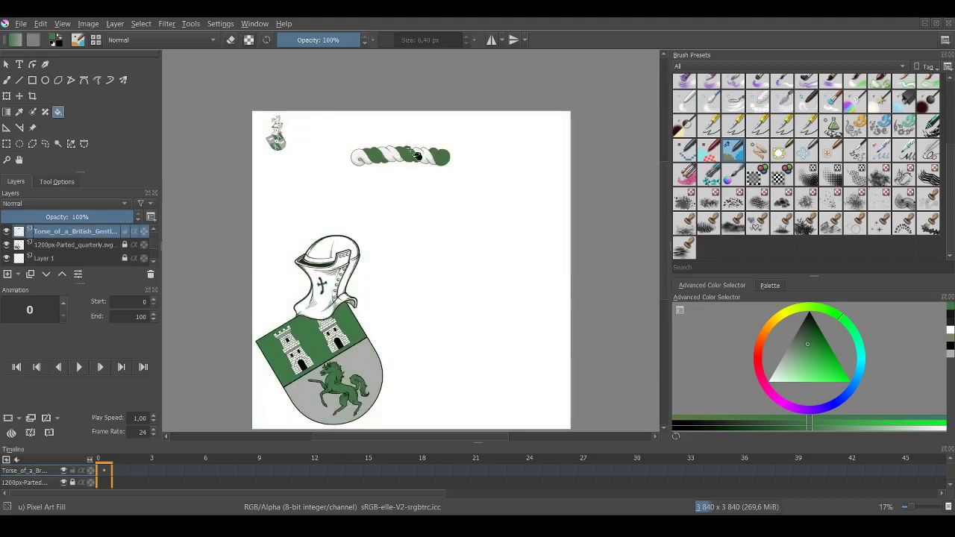
# Examine the brown outlines and shading of the torse's green strands, both up close and across the whole canvas.
pyautogui.scroll(3, 393, 145)
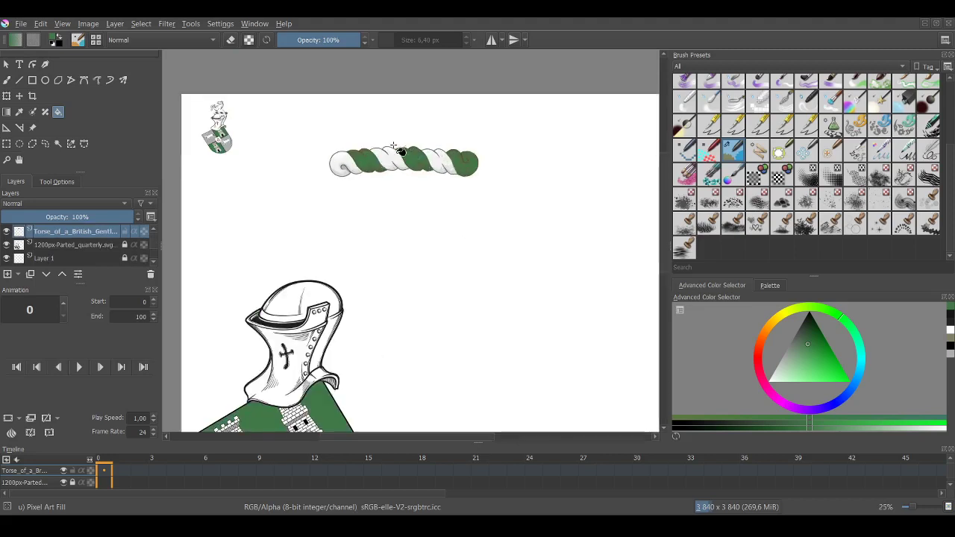
pyautogui.scroll(-2, 496, 139)
pyautogui.scroll(2, 496, 139)
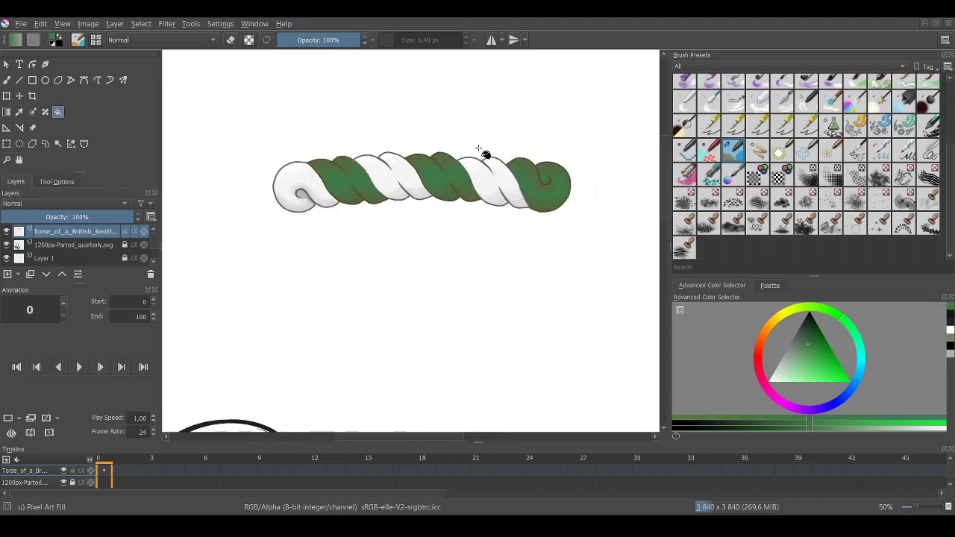
pyautogui.scroll(3, 333, 187)
pyautogui.scroll(1, 335, 177)
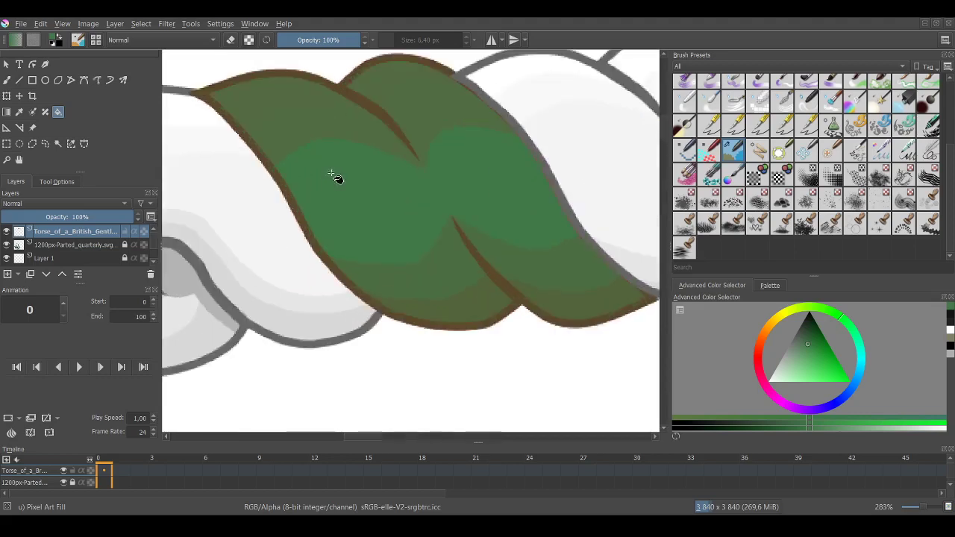
pyautogui.scroll(-5, 336, 178)
pyautogui.scroll(-3, 336, 178)
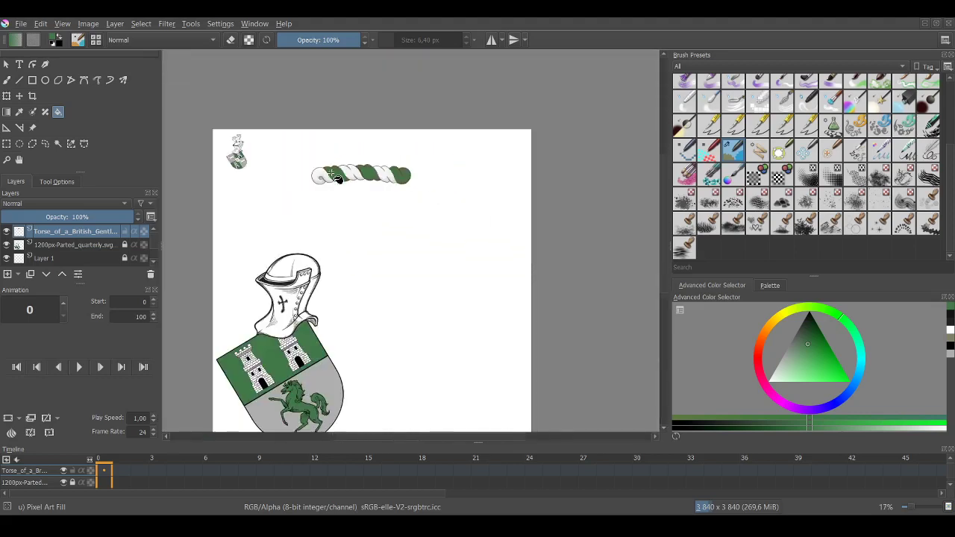
pyautogui.scroll(-1, 336, 178)
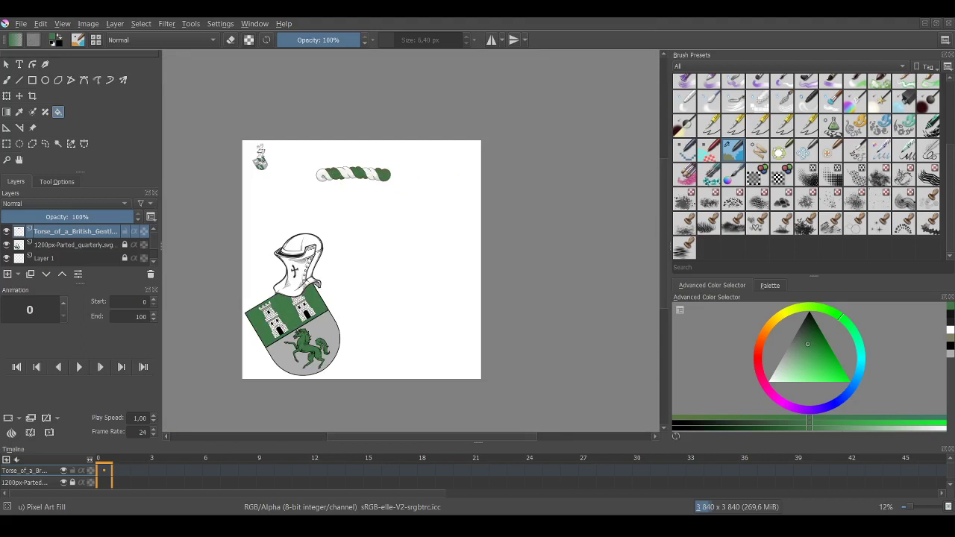
pyautogui.scroll(2, 323, 157)
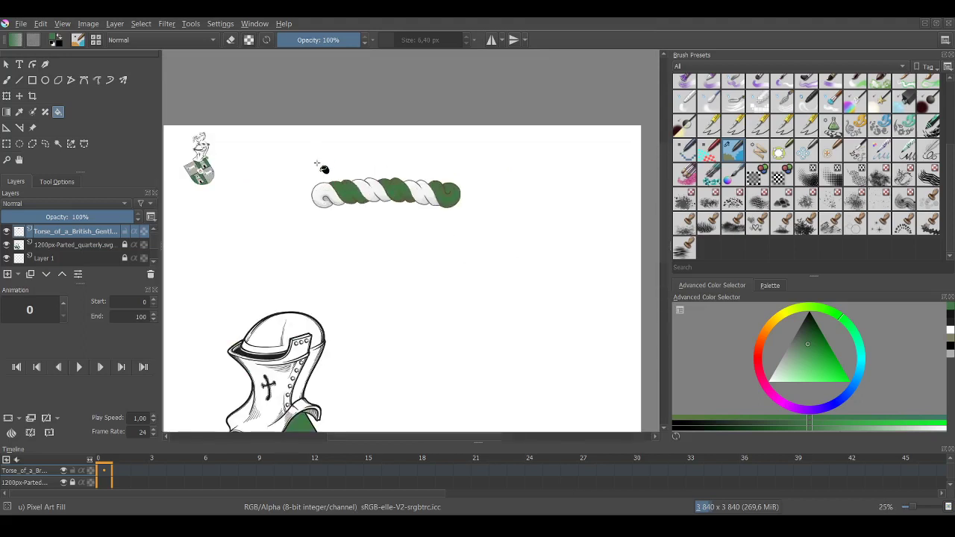
pyautogui.scroll(2, 373, 194)
pyautogui.scroll(4, 339, 198)
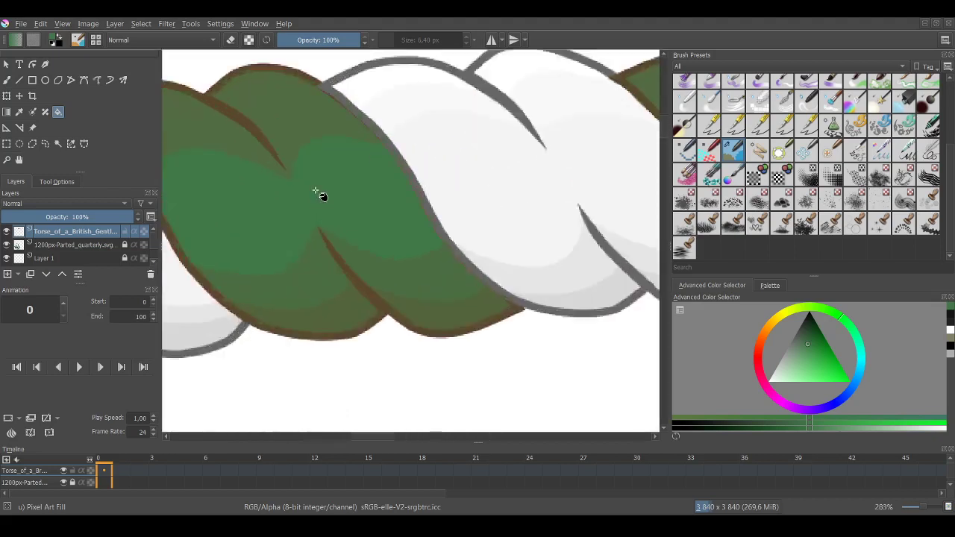
pyautogui.scroll(-1, 196, 142)
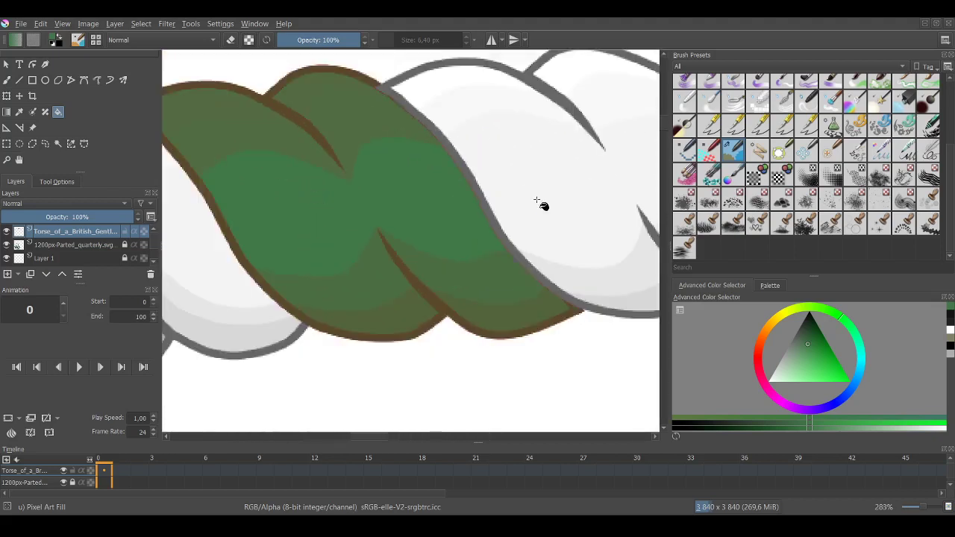
# Try to fill the brown outline and dark shading of the torse's first green strand with green, and undo it.
pyautogui.click(338, 124)
pyautogui.click(404, 136)
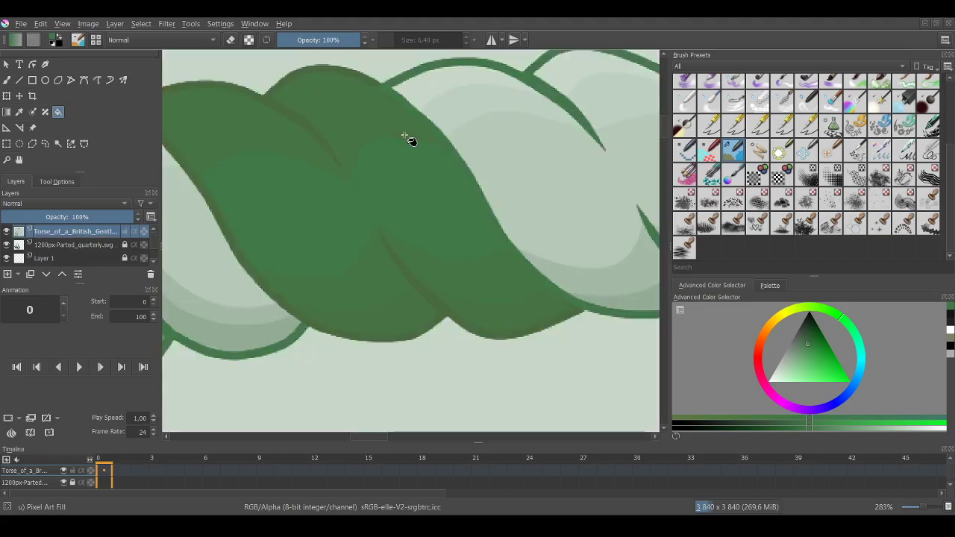
pyautogui.scroll(-1, 405, 142)
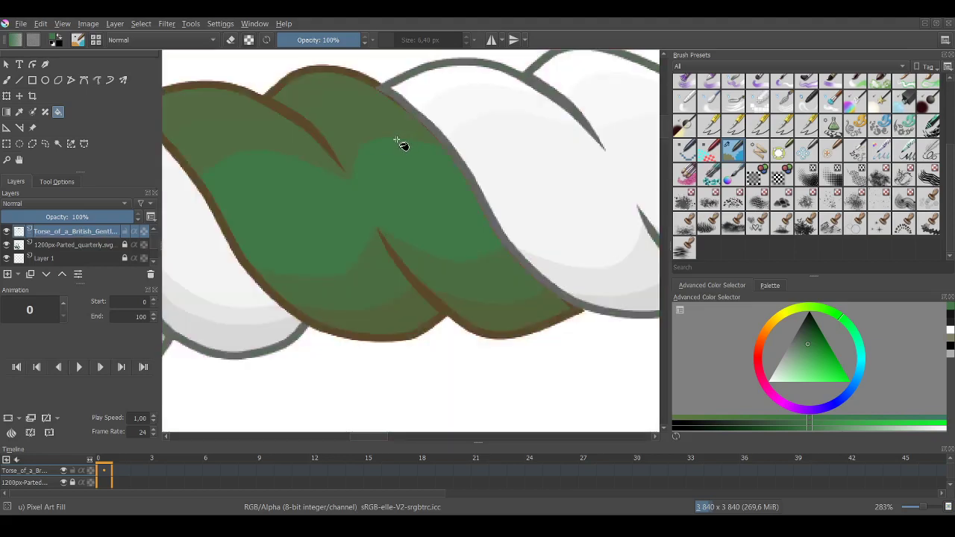
# Compare the torse's colouring with the green and white torse on the small reference coat of arms.
pyautogui.scroll(-1, 384, 167)
pyautogui.scroll(-4, 373, 168)
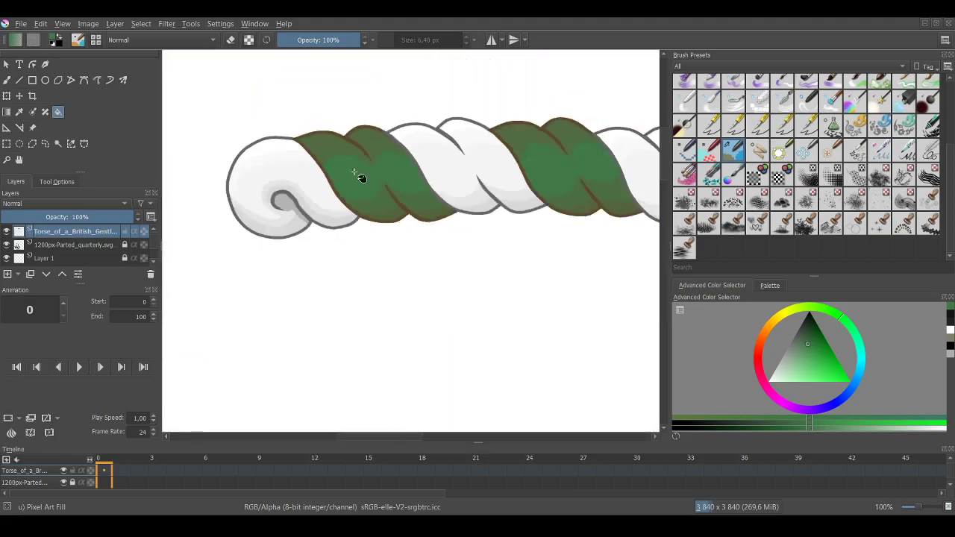
pyautogui.scroll(-1, 470, 236)
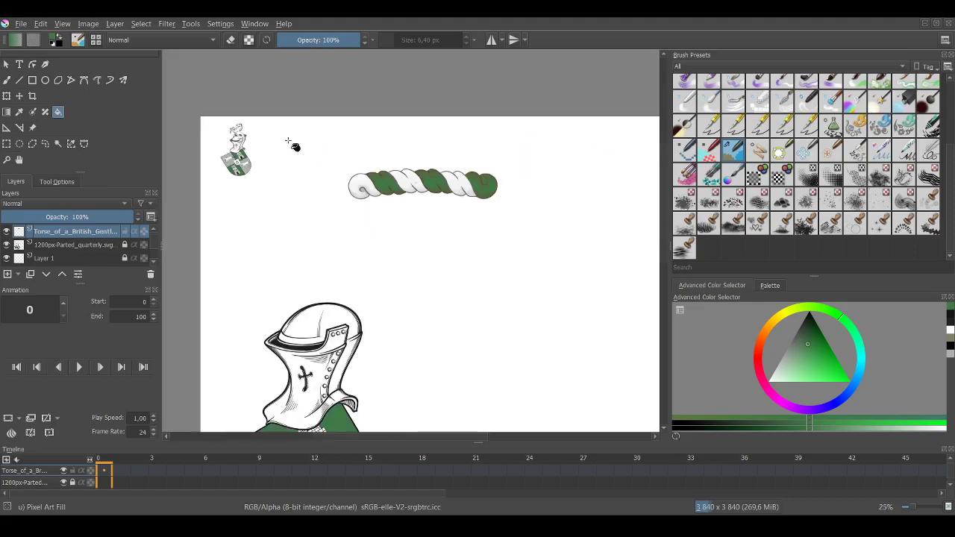
pyautogui.scroll(12, 292, 144)
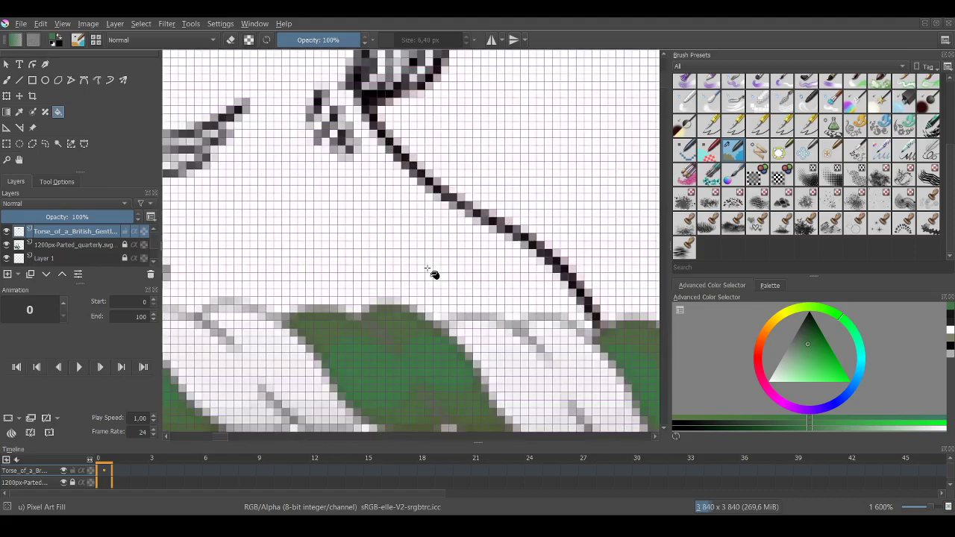
pyautogui.scroll(-8, 433, 275)
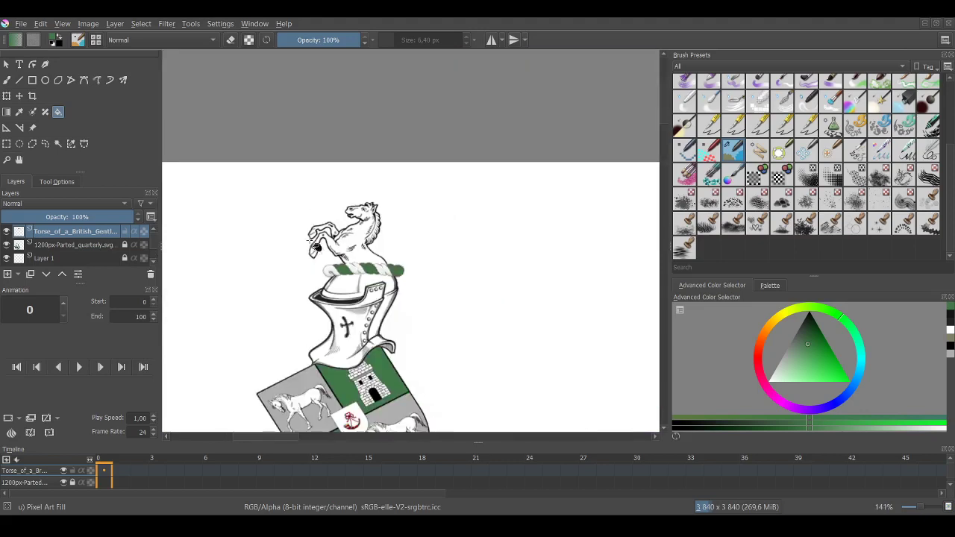
pyautogui.scroll(-5, 316, 247)
pyautogui.scroll(2, 406, 185)
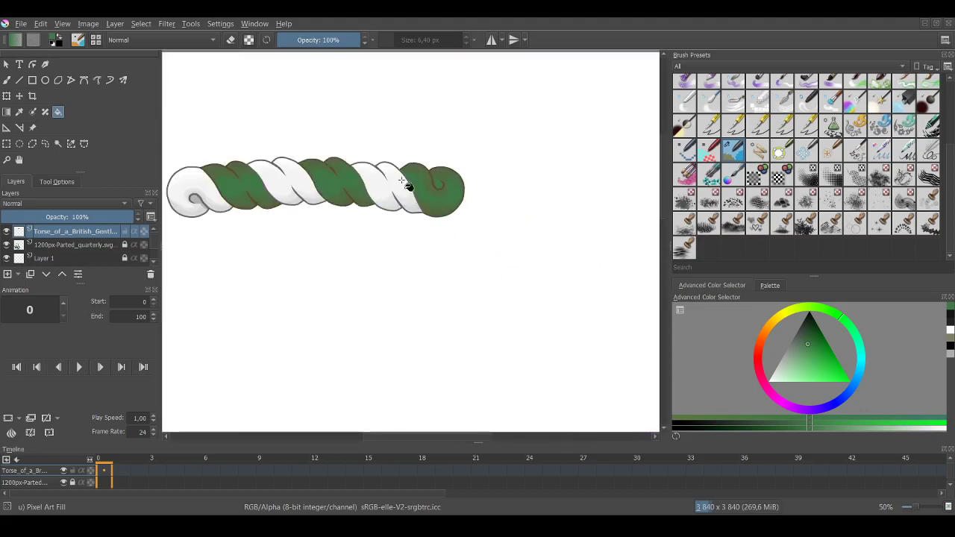
pyautogui.scroll(1, 283, 179)
pyautogui.scroll(-1, 276, 177)
pyautogui.scroll(2, 179, 176)
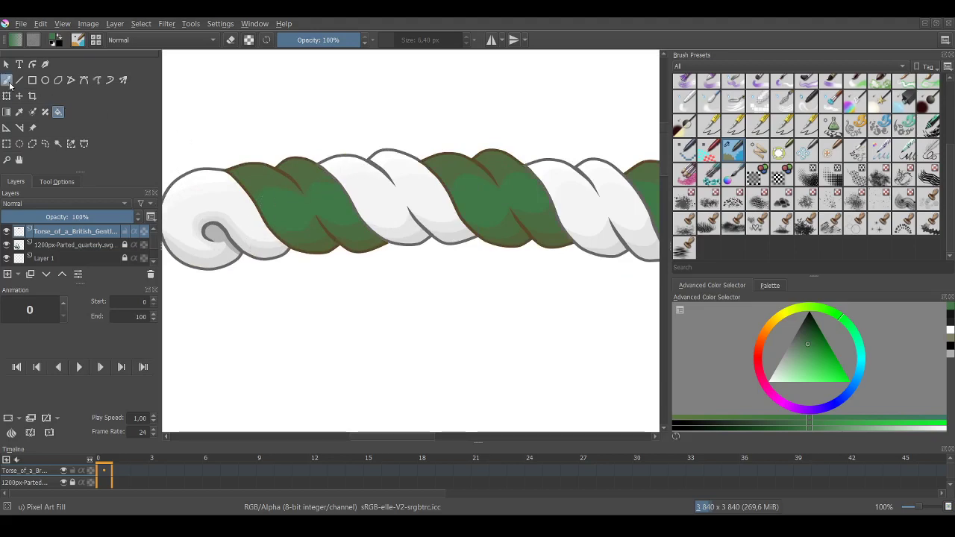
# Sample the grey outline colour where the first green strand meets the neighbouring white strand.
pyautogui.scroll(3, 249, 165)
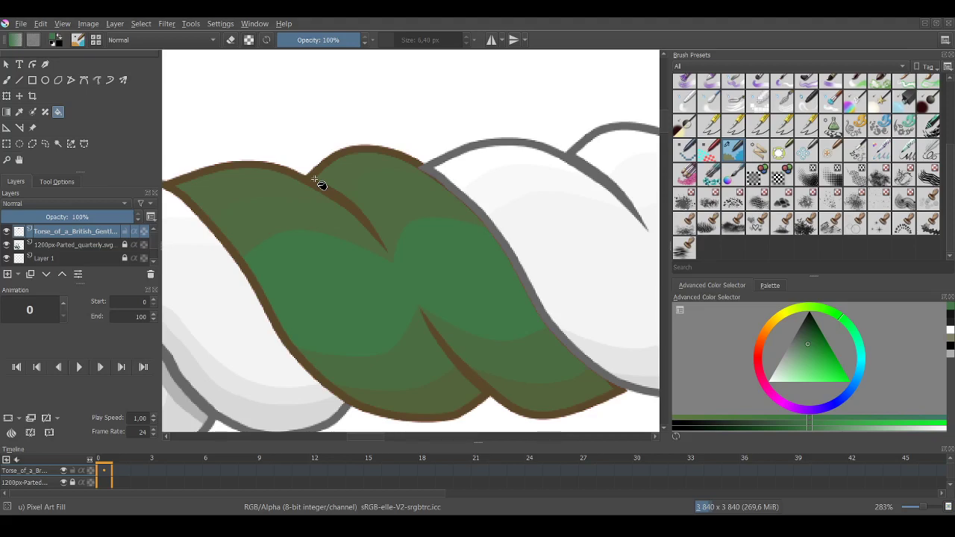
pyautogui.scroll(3, 458, 164)
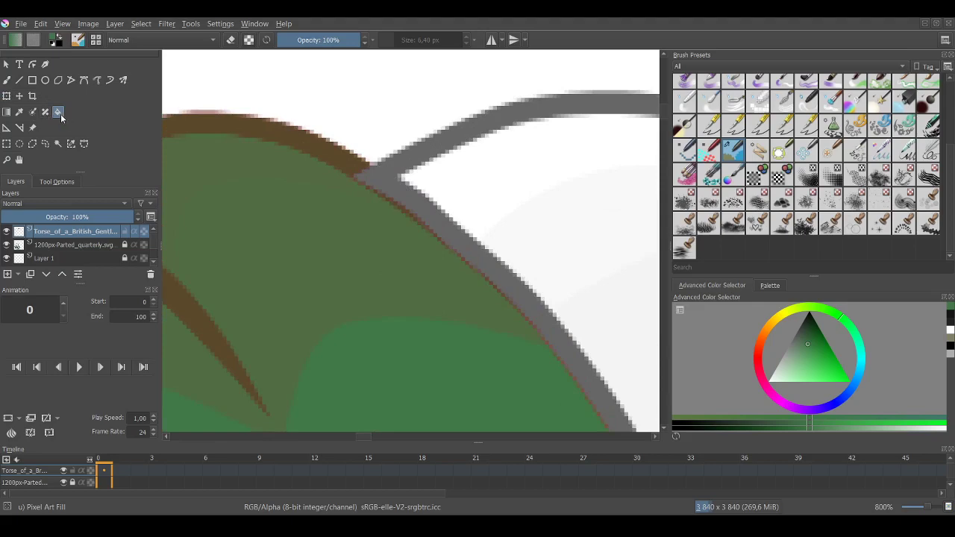
pyautogui.click(21, 113)
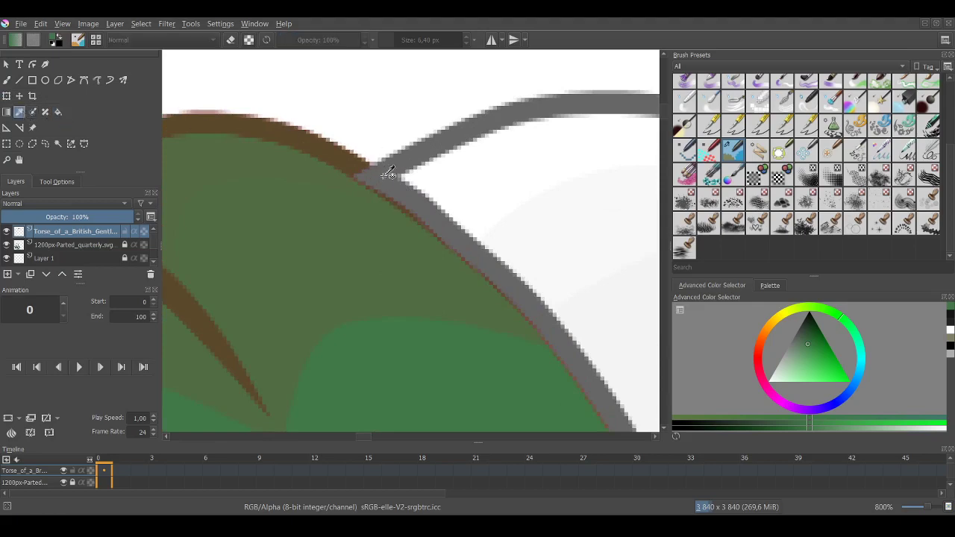
pyautogui.click(384, 174)
# Try to fill the brown outlines of the torse's green strands with the sampled grey using the Fill tool, and undo it.
pyautogui.click(56, 113)
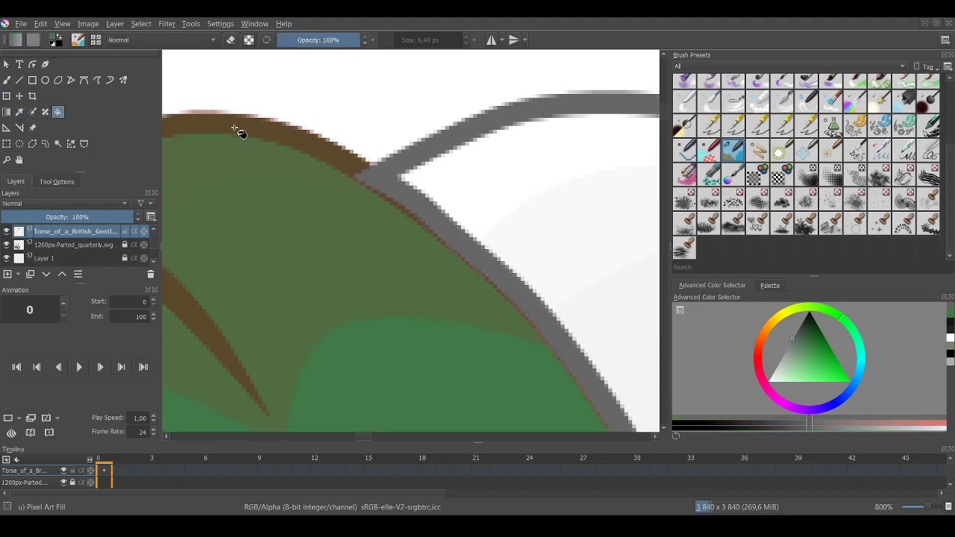
pyautogui.click(234, 129)
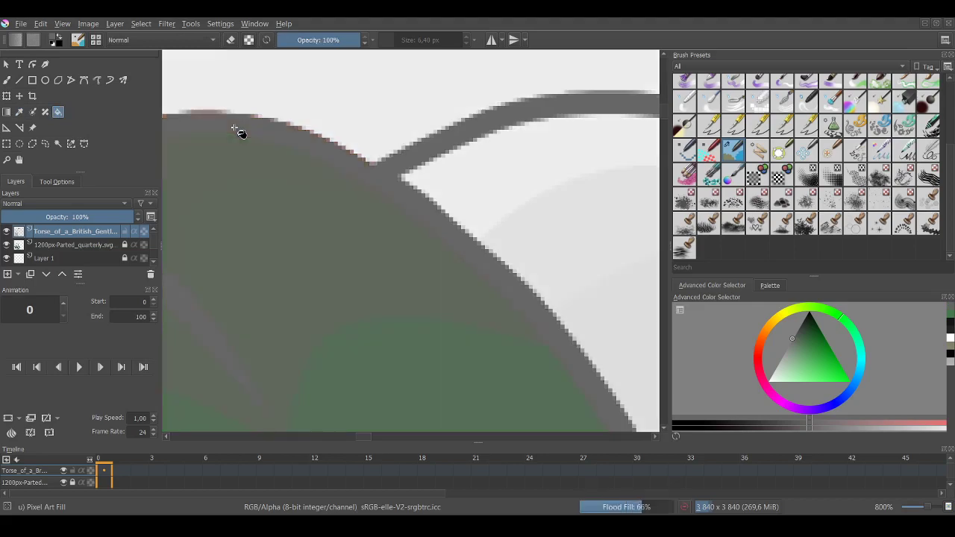
pyautogui.scroll(-5, 235, 128)
pyautogui.scroll(-2, 403, 147)
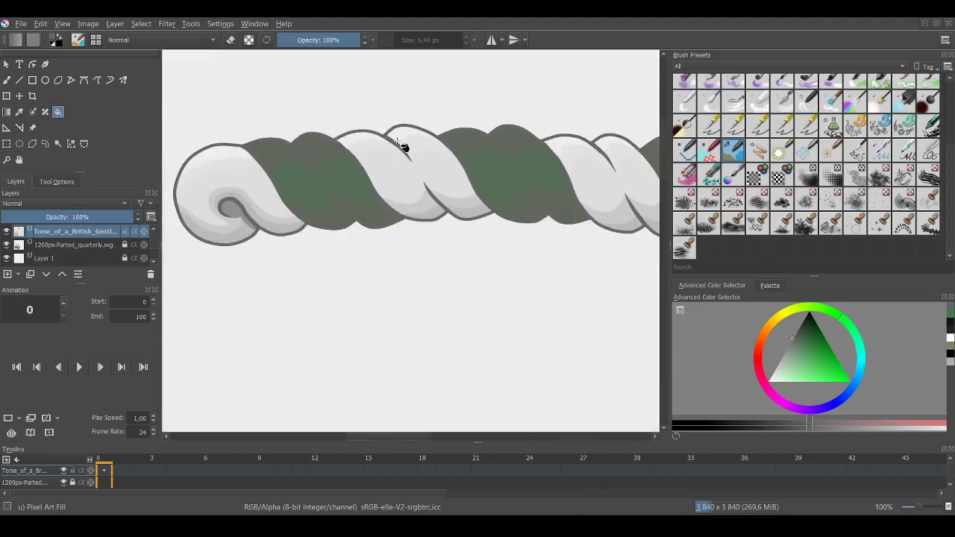
pyautogui.scroll(-2, 403, 147)
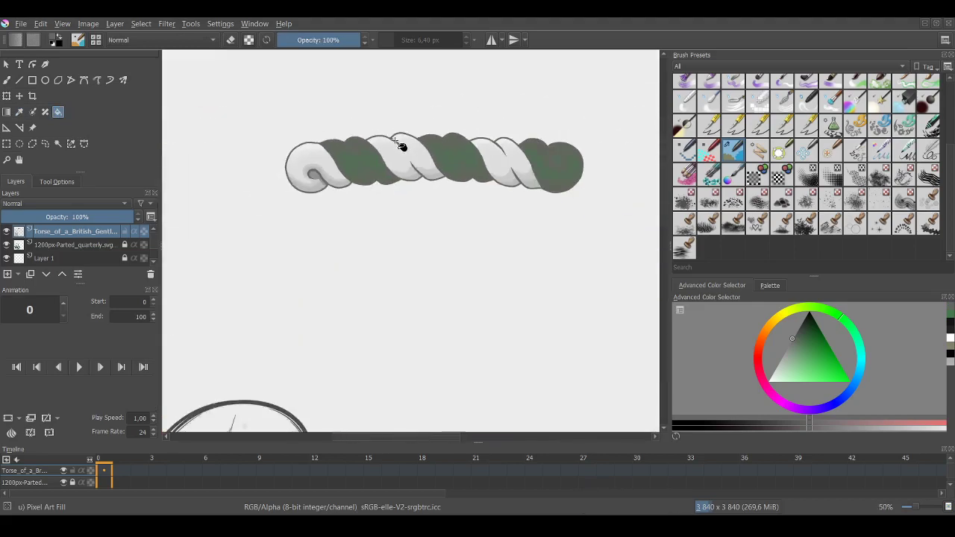
pyautogui.scroll(4, 371, 147)
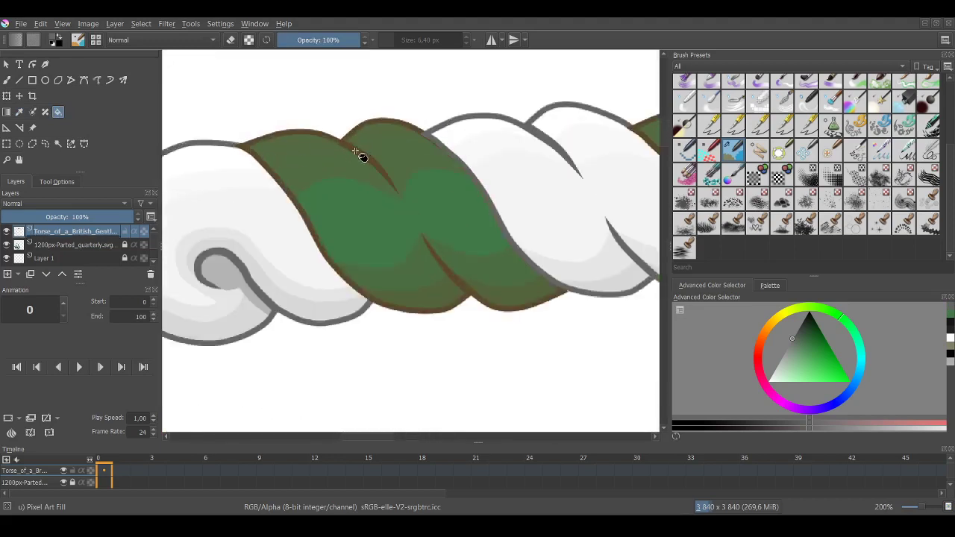
pyautogui.click(356, 151)
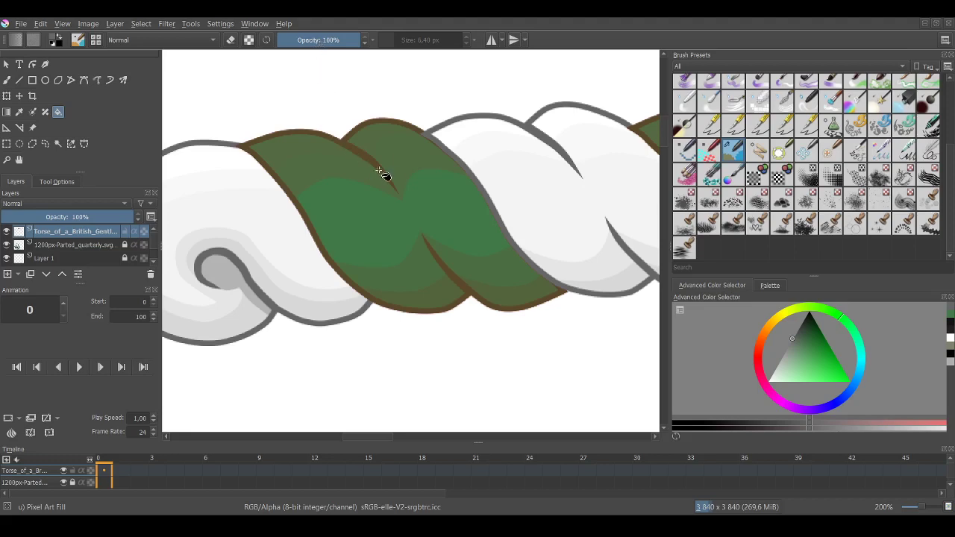
# Paint grey over the brown outline where the first green strand meets the curled white end, using a 4.40 px freehand brush.
pyautogui.scroll(-1, 381, 173)
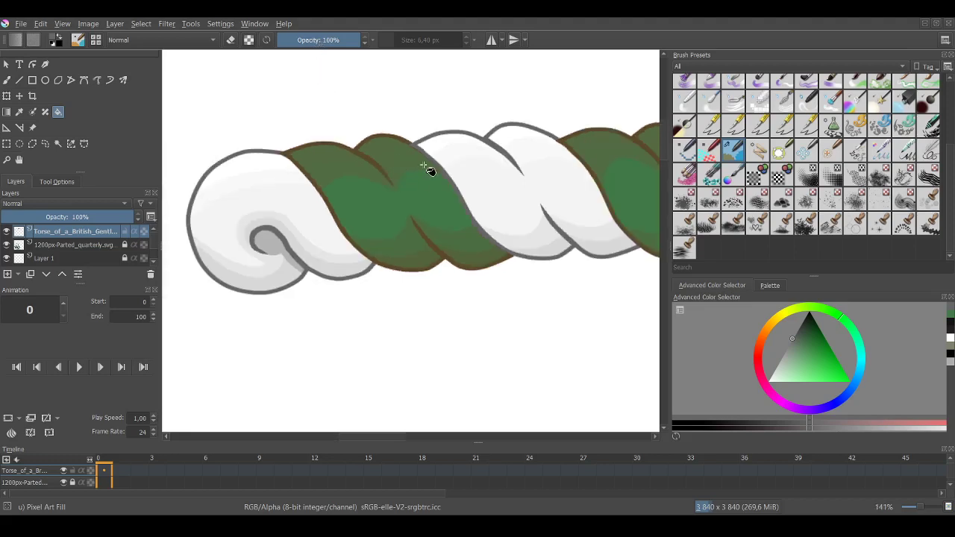
pyautogui.scroll(-3, 334, 166)
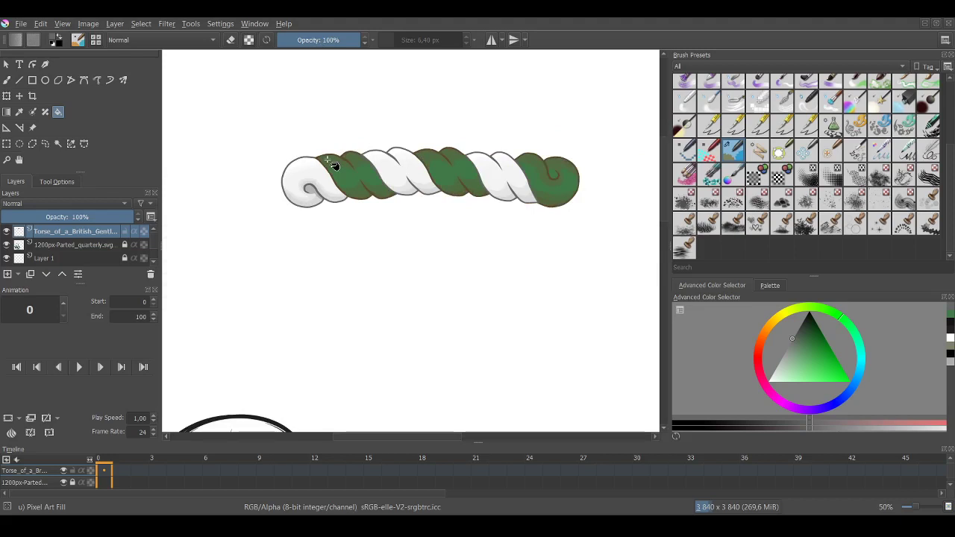
pyautogui.scroll(1, 320, 158)
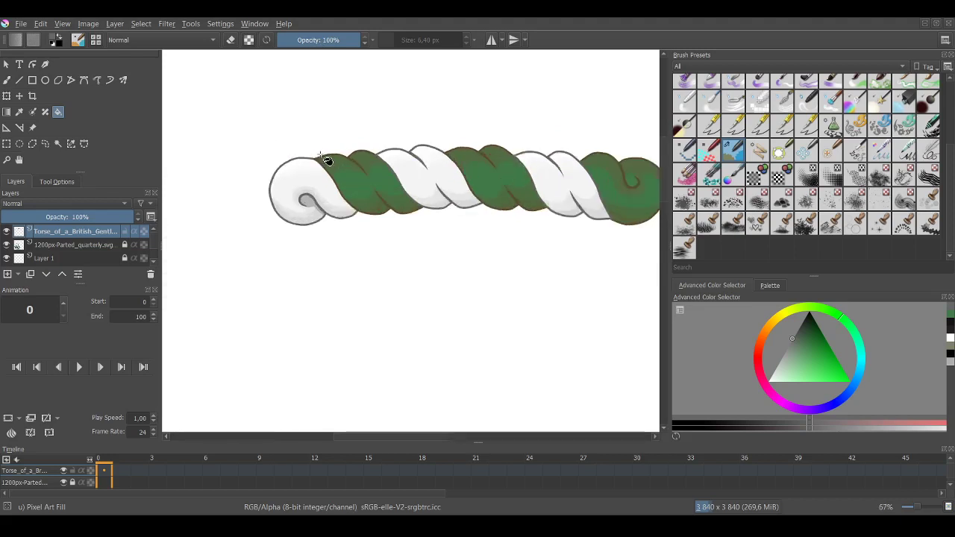
pyautogui.scroll(5, 327, 160)
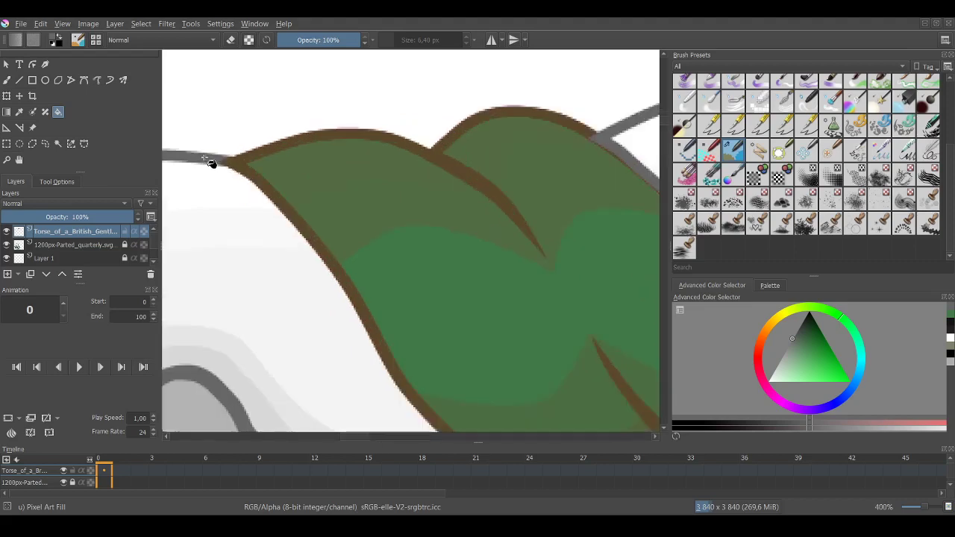
pyautogui.scroll(1, 213, 163)
pyautogui.click(7, 79)
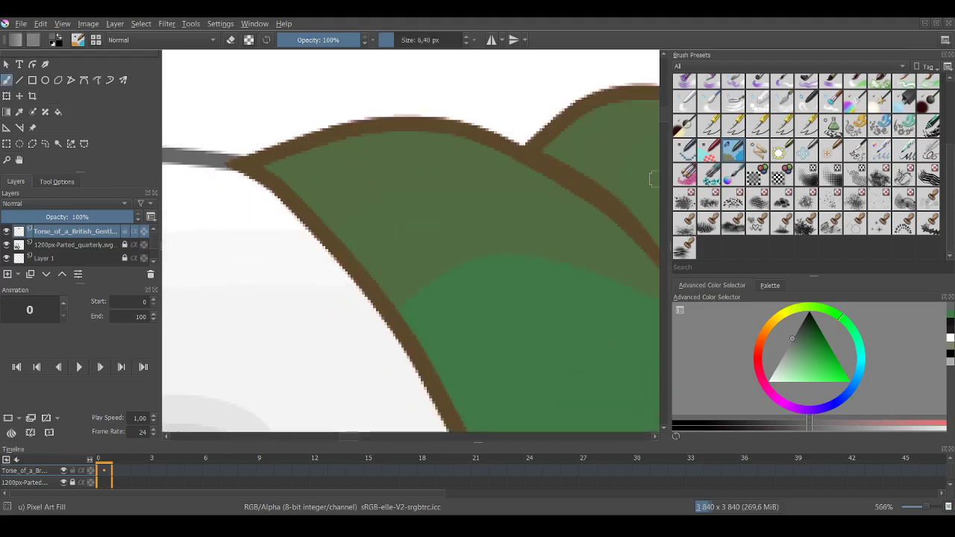
pyautogui.scroll(2, 191, 153)
pyautogui.scroll(1, 190, 153)
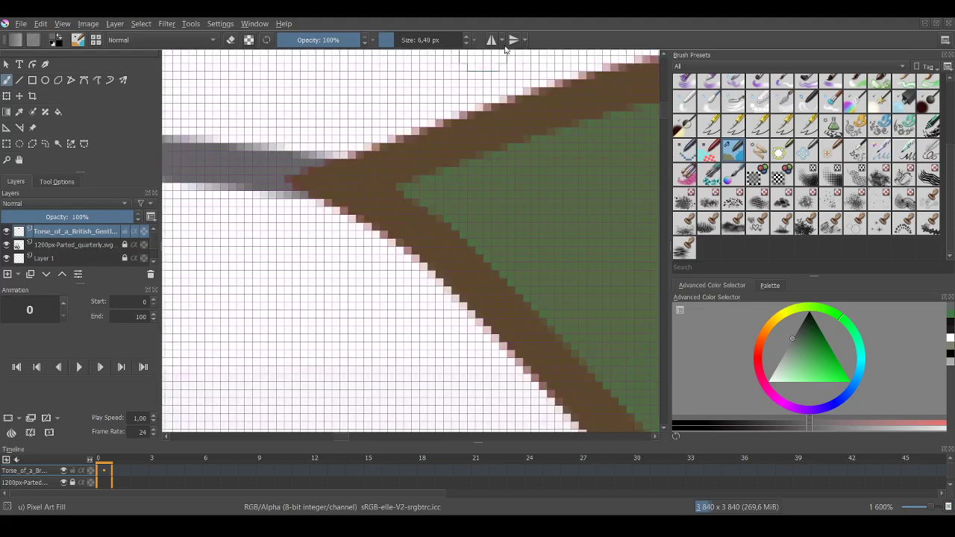
pyautogui.click(466, 43)
pyautogui.click(466, 44)
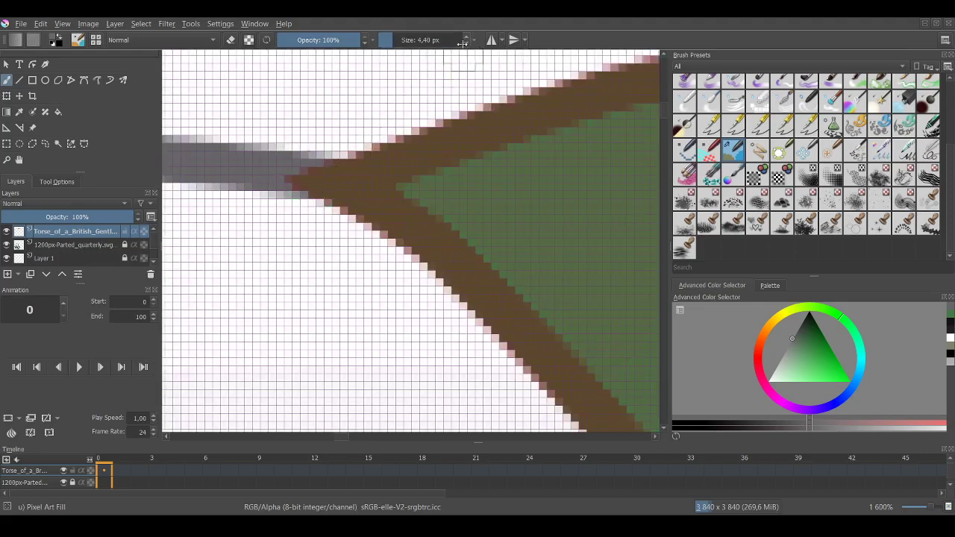
pyautogui.moveTo(299, 181)
pyautogui.mouseDown()
pyautogui.moveTo(356, 191)
pyautogui.moveTo(347, 183)
pyautogui.moveTo(436, 246)
pyautogui.moveTo(556, 377)
pyautogui.mouseUp()
pyautogui.moveTo(394, 214)
pyautogui.mouseDown()
pyautogui.moveTo(444, 246)
pyautogui.moveTo(515, 326)
pyautogui.moveTo(459, 278)
pyautogui.mouseUp()
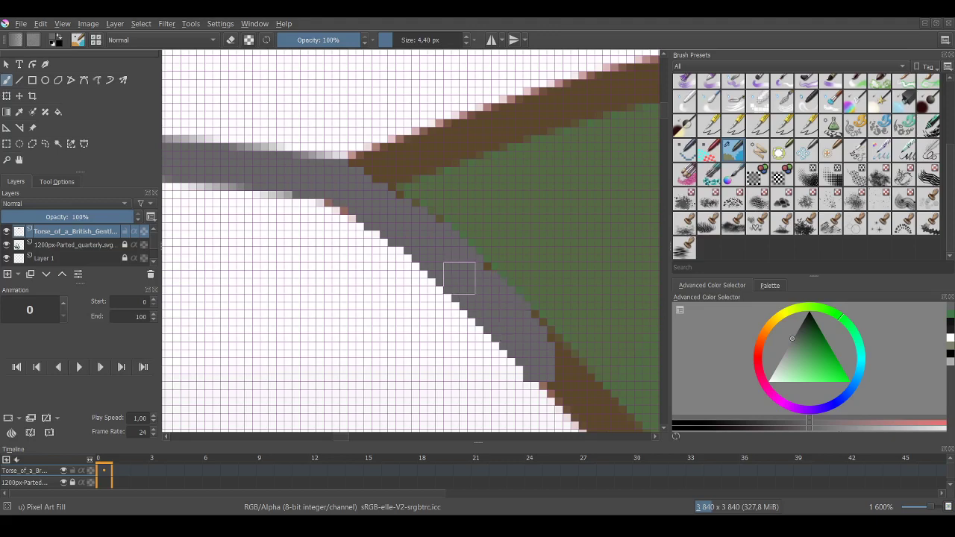
pyautogui.scroll(-4, 459, 279)
pyautogui.scroll(-6, 490, 301)
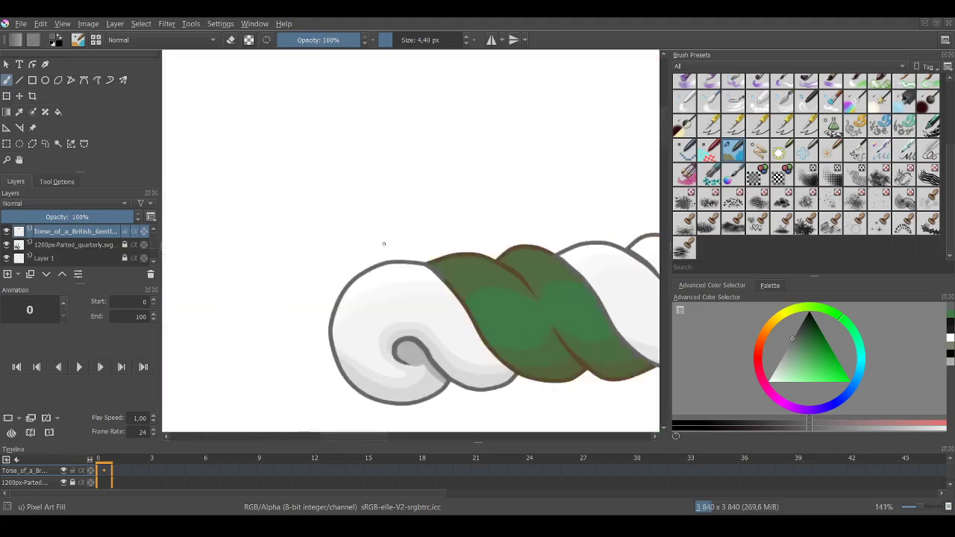
pyautogui.scroll(-1, 412, 278)
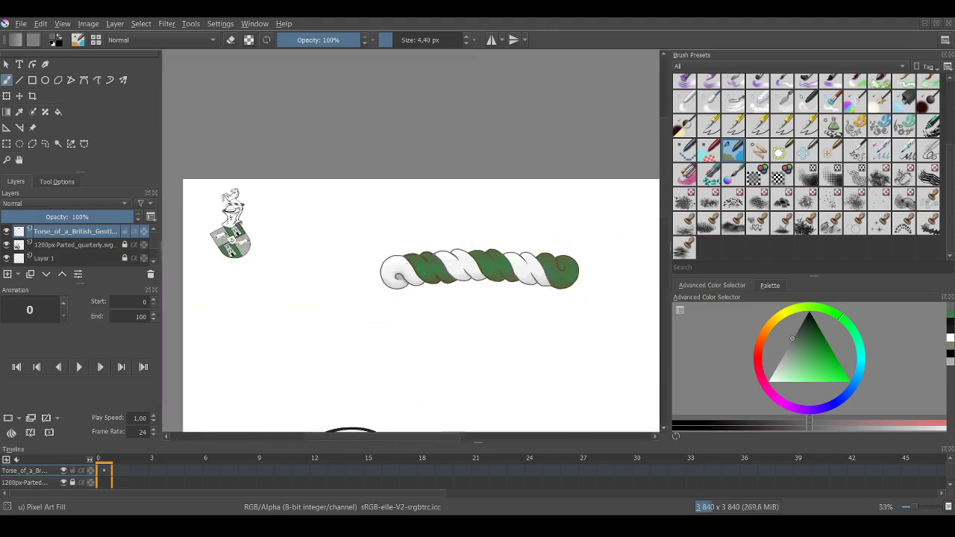
# Paint grey over the remaining brown outlines around the torse's first green section with the freehand brush.
pyautogui.scroll(10, 403, 267)
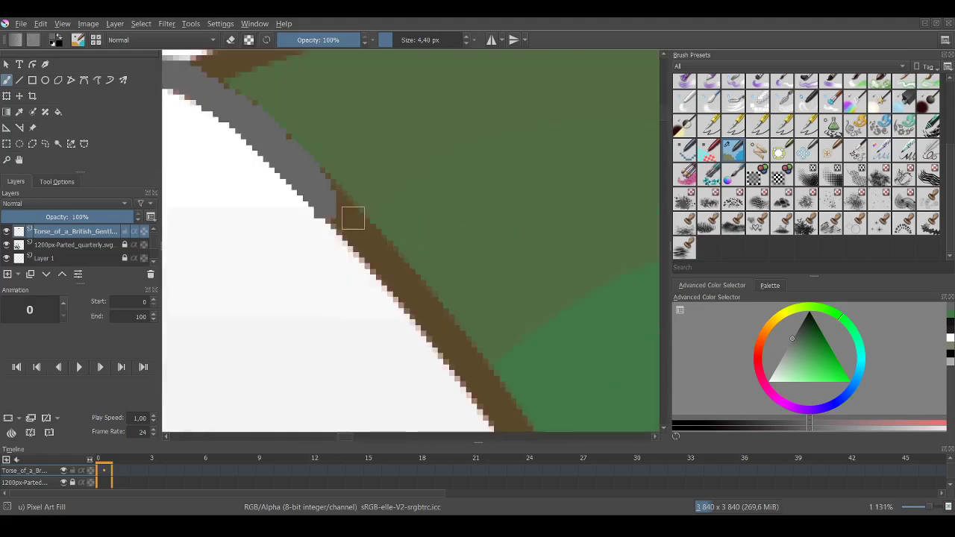
pyautogui.scroll(1, 353, 218)
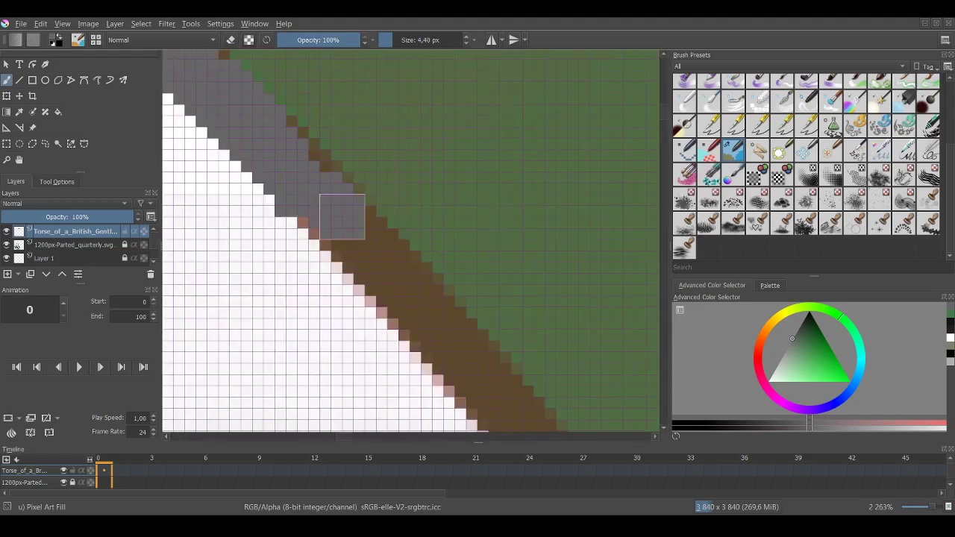
pyautogui.moveTo(342, 218)
pyautogui.mouseDown()
pyautogui.moveTo(421, 306)
pyautogui.moveTo(432, 307)
pyautogui.moveTo(432, 329)
pyautogui.moveTo(488, 381)
pyautogui.mouseUp()
pyautogui.scroll(-3, 422, 330)
pyautogui.scroll(-1, 420, 331)
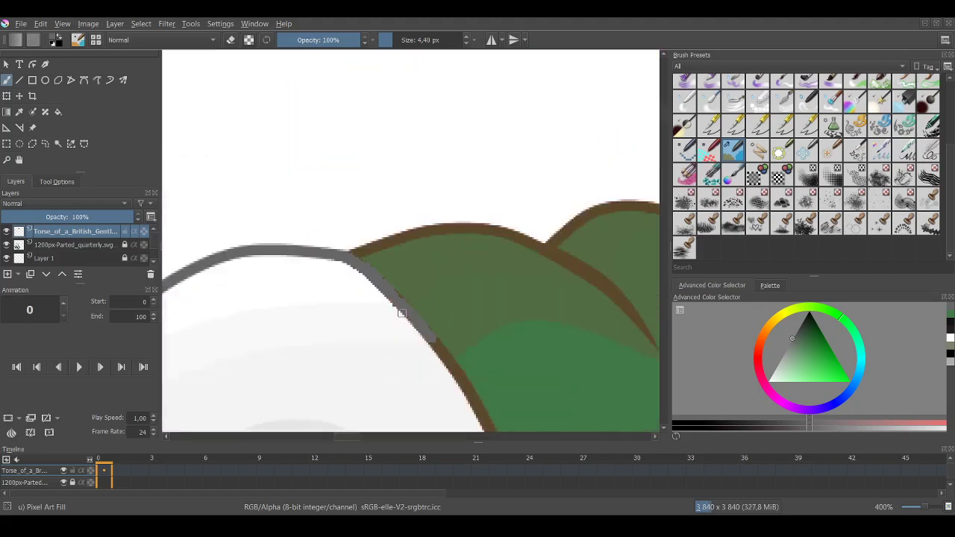
pyautogui.scroll(4, 448, 362)
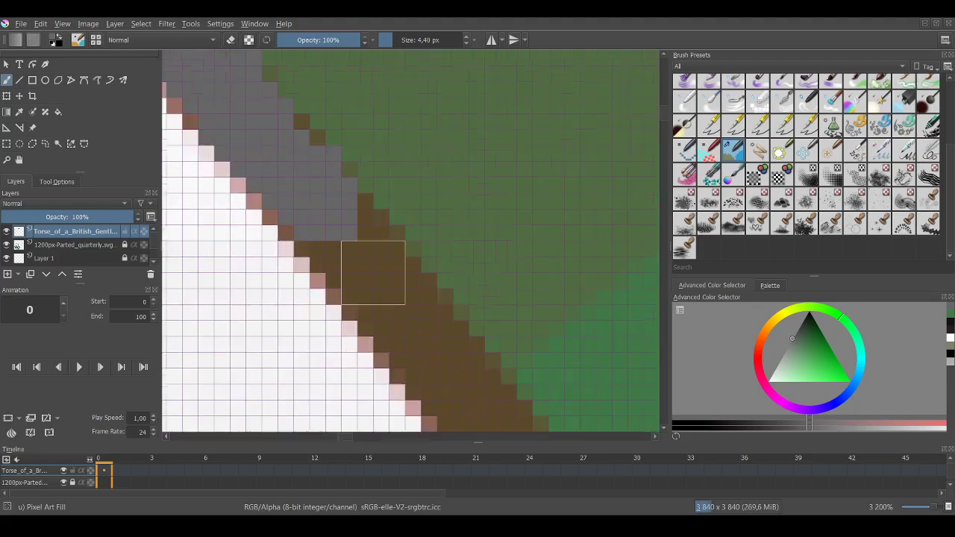
pyautogui.moveTo(341, 225)
pyautogui.mouseDown()
pyautogui.moveTo(469, 384)
pyautogui.moveTo(470, 418)
pyautogui.mouseUp()
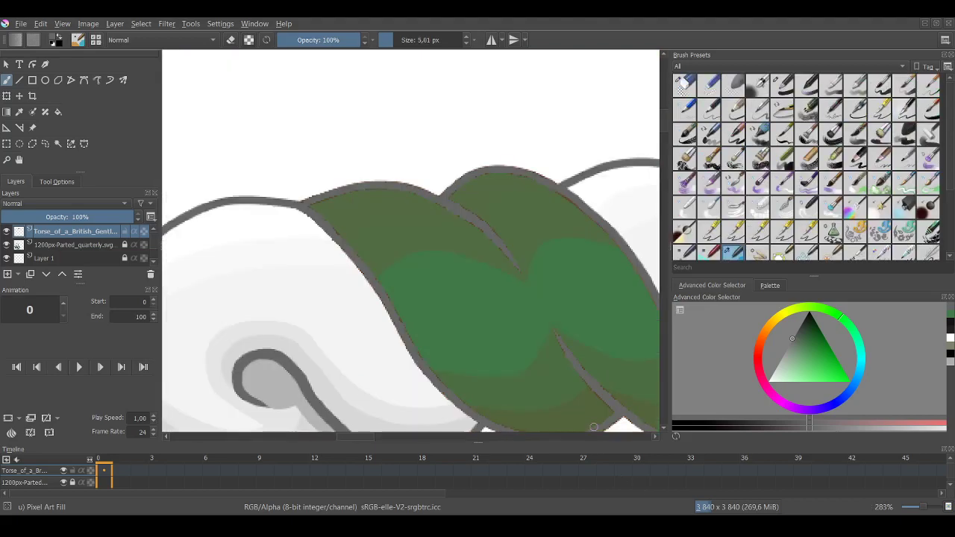
# Move the torse down onto the top of the helmet, overlapping the crown.
pyautogui.press('-')
pyautogui.press('-')
pyautogui.press('-')
pyautogui.press('-')
pyautogui.press('-')
pyautogui.press('-')
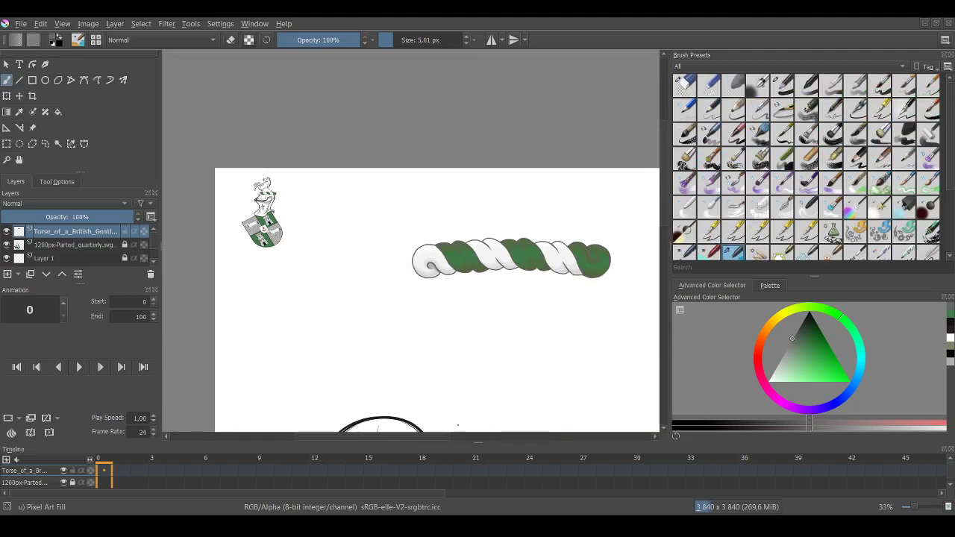
pyautogui.press('-')
pyautogui.click(20, 159)
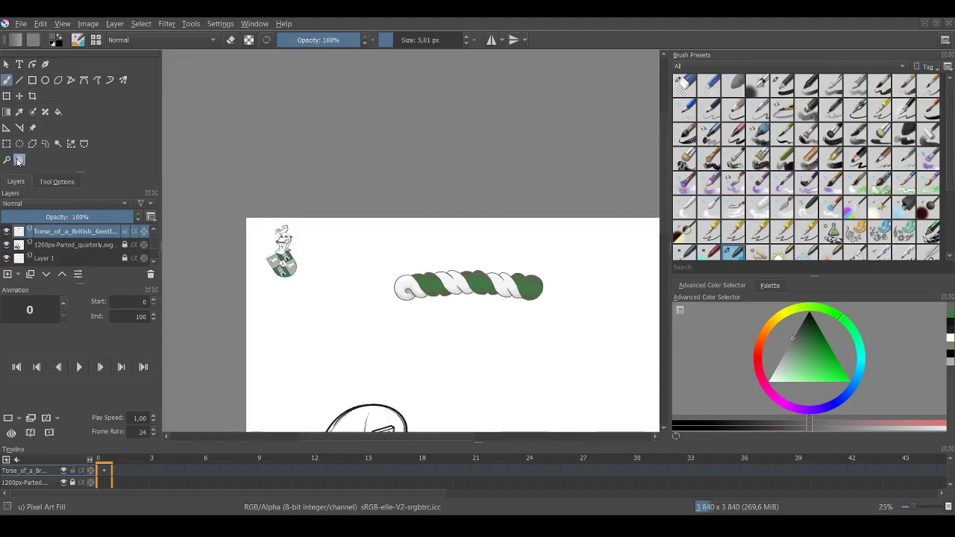
pyautogui.moveTo(409, 338); pyautogui.dragTo(469, 252)
pyautogui.press('+')
pyautogui.press('+')
pyautogui.moveTo(482, 294); pyautogui.dragTo(445, 319)
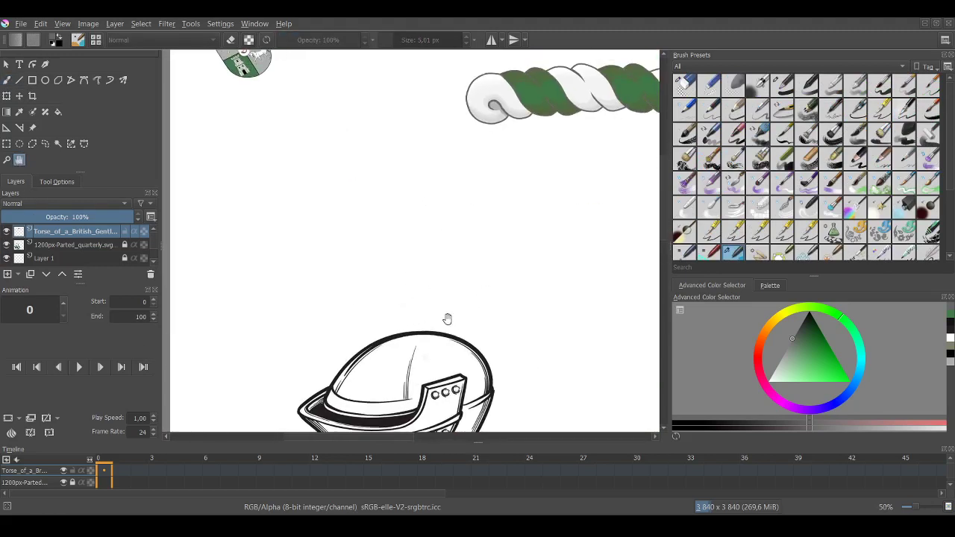
pyautogui.click(20, 95)
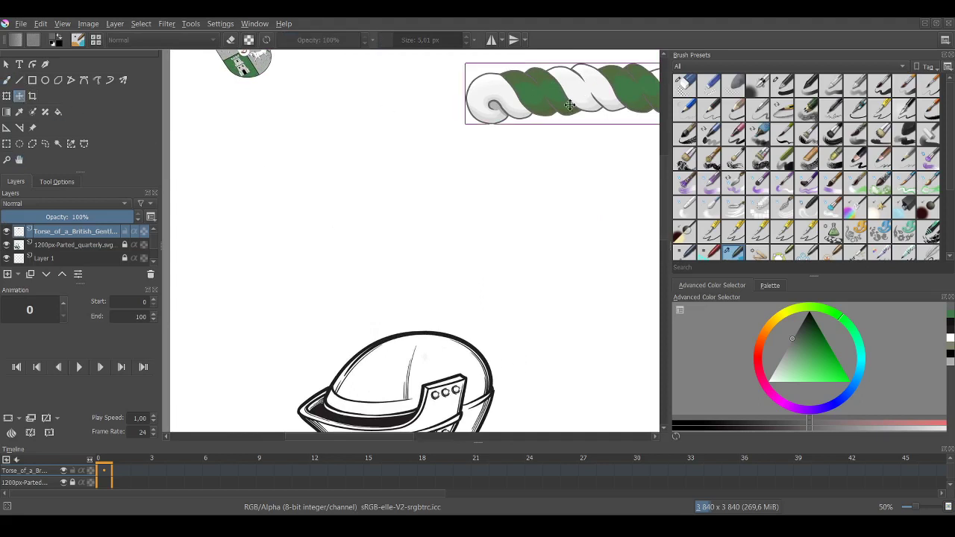
pyautogui.moveTo(569, 105); pyautogui.dragTo(570, 105)
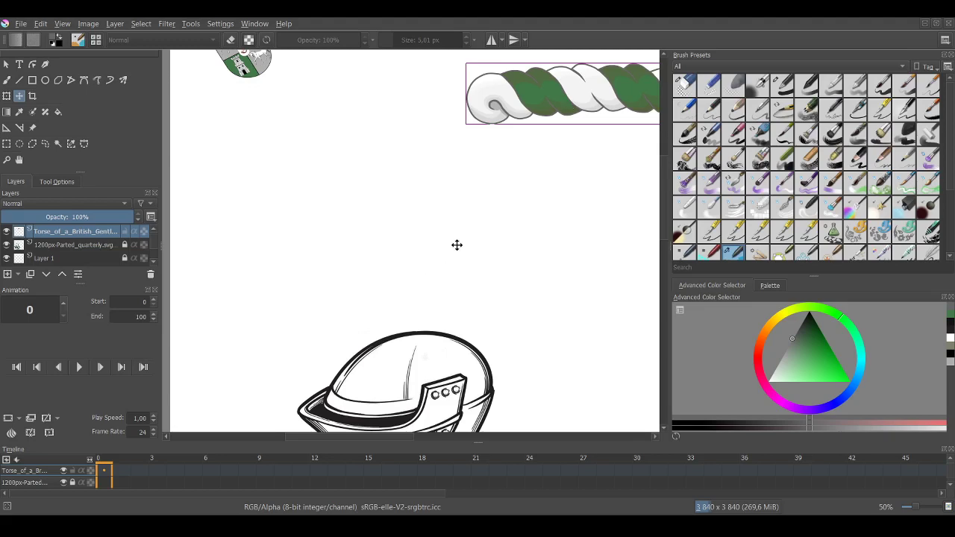
pyautogui.hotkey('ctrl', 'z')
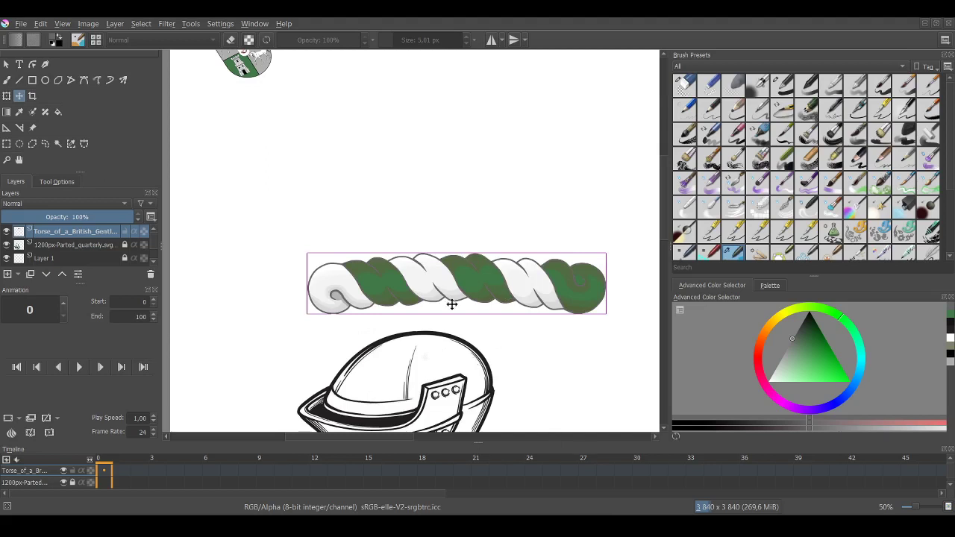
pyautogui.moveTo(441, 314); pyautogui.dragTo(424, 350)
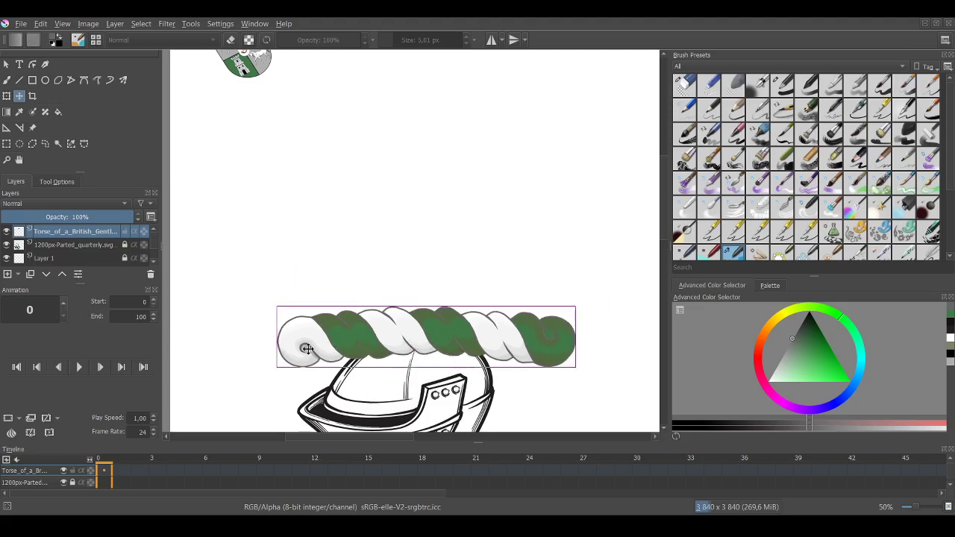
# Transform the torse, narrowing it horizontally from both ends to roughly the width of the helmet's crown.
pyautogui.scroll(1, 322, 341)
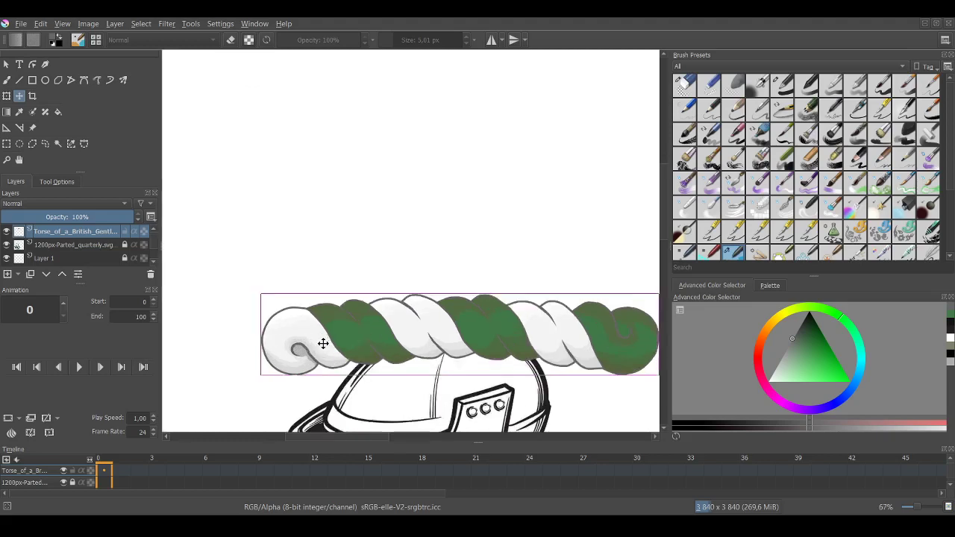
pyautogui.click(22, 160)
pyautogui.moveTo(350, 269); pyautogui.dragTo(288, 217)
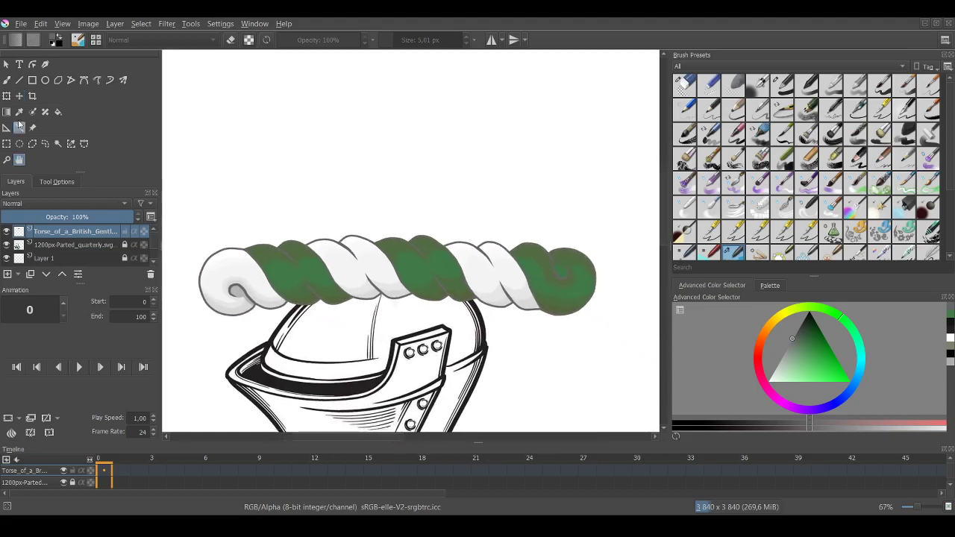
pyautogui.click(7, 95)
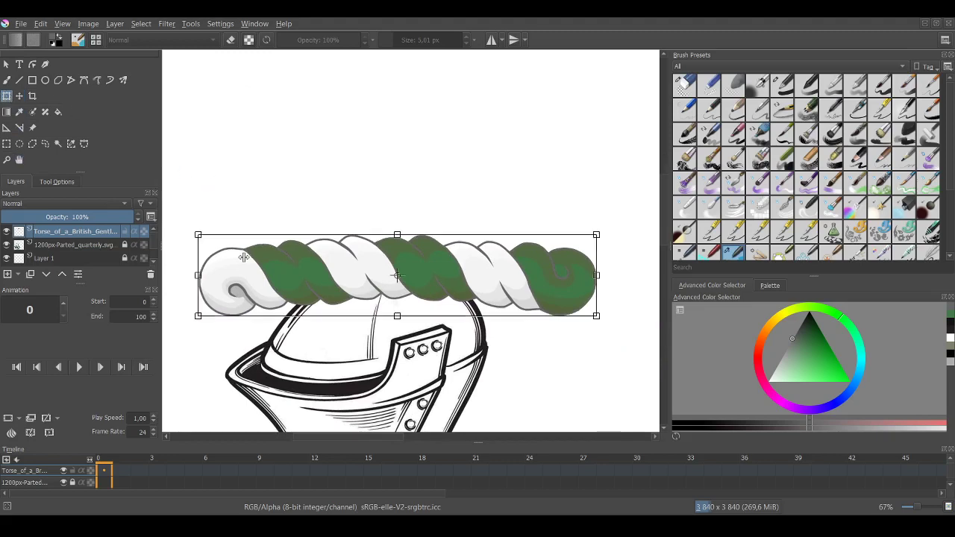
pyautogui.moveTo(197, 274); pyautogui.dragTo(262, 274)
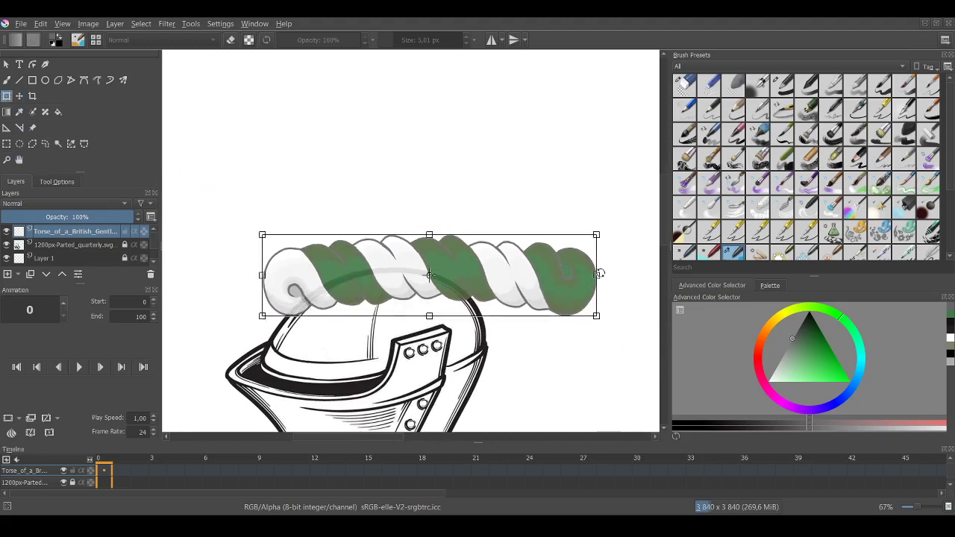
pyautogui.moveTo(598, 275); pyautogui.dragTo(513, 274)
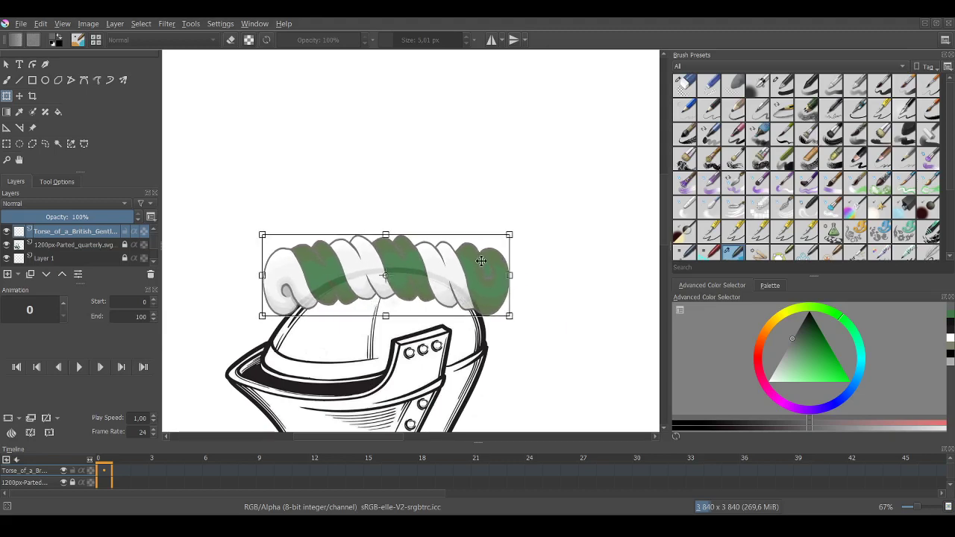
# Compare the torse with the one on the small reference coat of arms, and widen it slightly at both ends.
pyautogui.scroll(-1, 508, 269)
pyautogui.scroll(6, 358, 79)
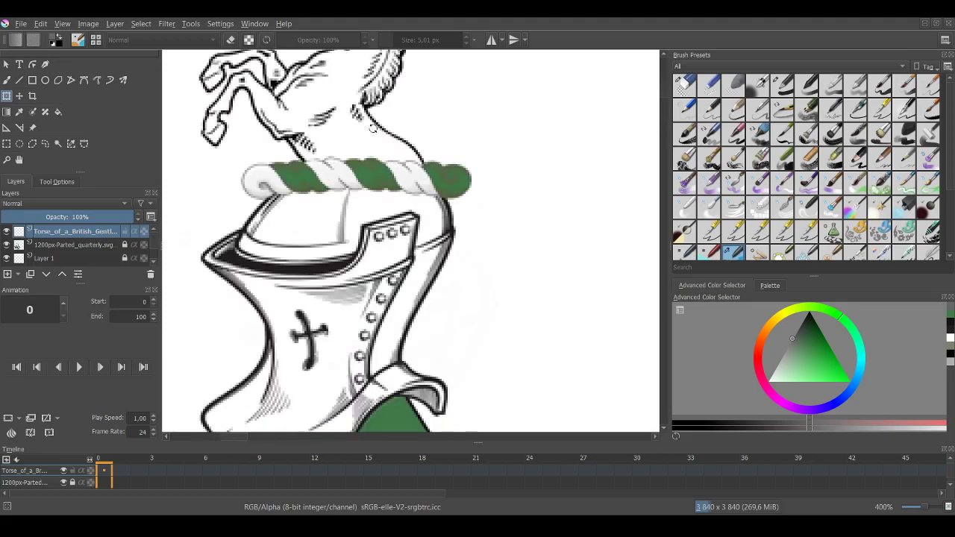
pyautogui.scroll(-8, 373, 128)
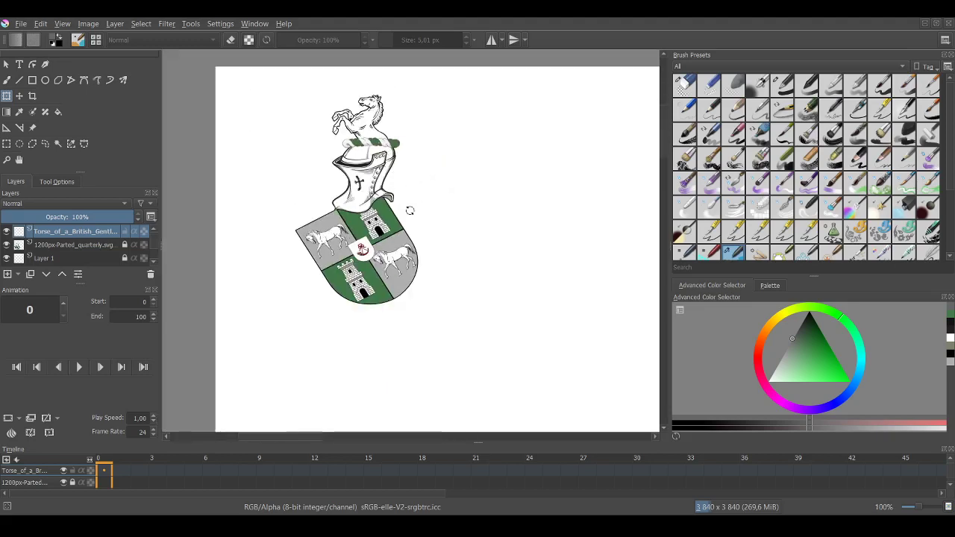
pyautogui.scroll(5, 507, 382)
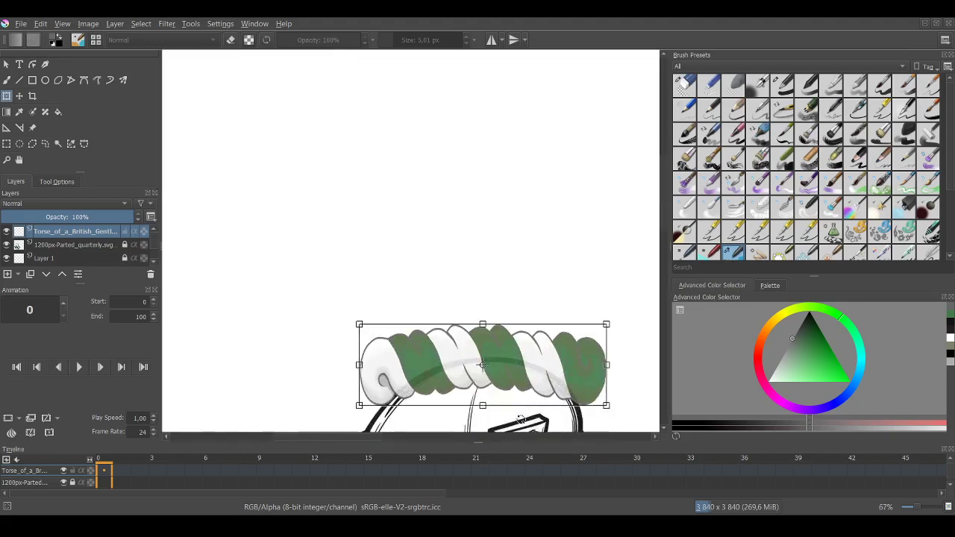
pyautogui.scroll(-3, 489, 402)
pyautogui.scroll(1, 490, 402)
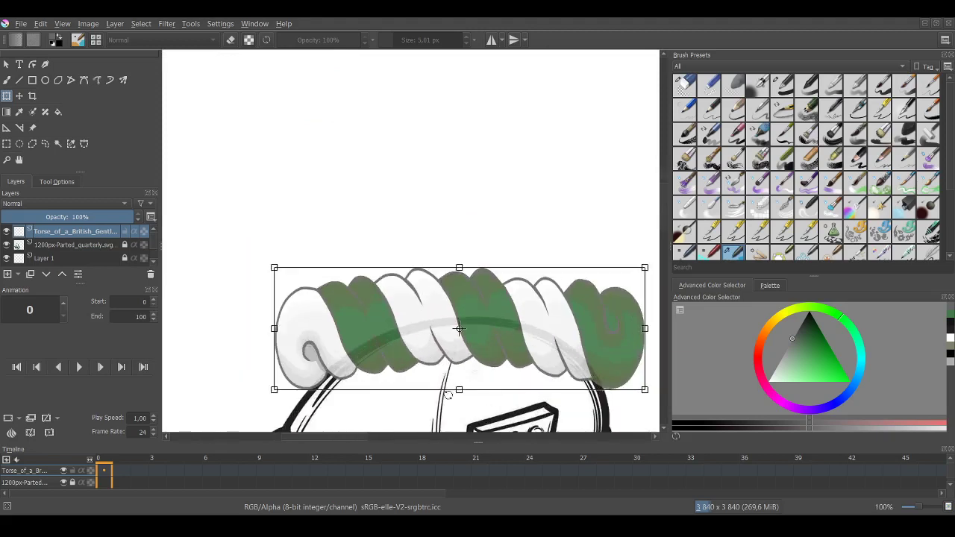
pyautogui.moveTo(275, 328); pyautogui.dragTo(269, 329)
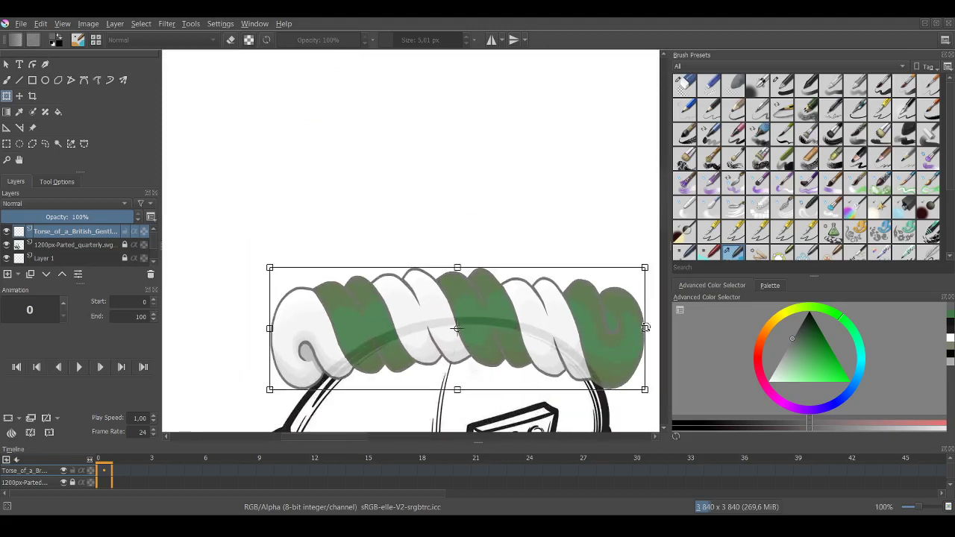
pyautogui.moveTo(646, 332); pyautogui.dragTo(651, 328)
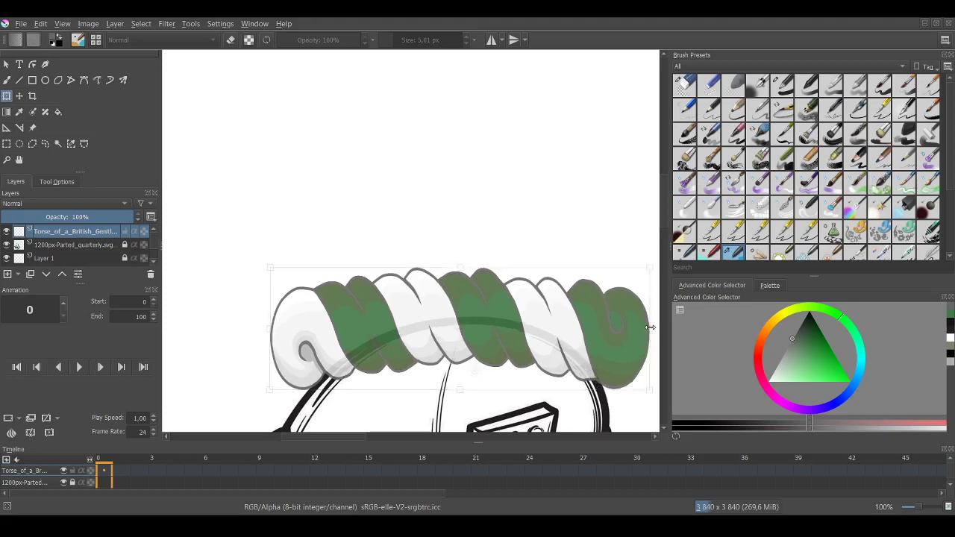
# Reduce the torse's height from its upper and lower edges so it forms a slimmer band across the helmet.
pyautogui.scroll(-1, 295, 295)
pyautogui.scroll(1, 400, 336)
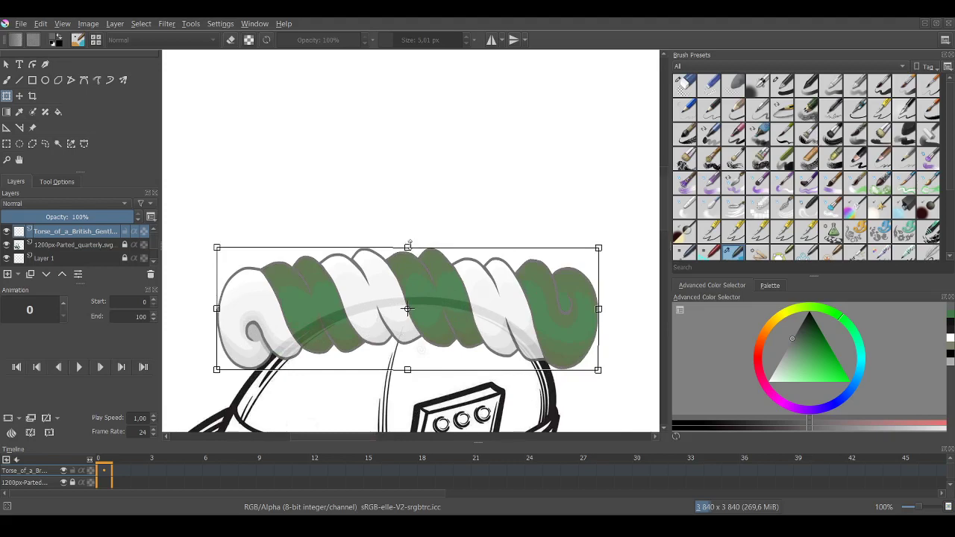
pyautogui.moveTo(409, 246); pyautogui.dragTo(405, 284)
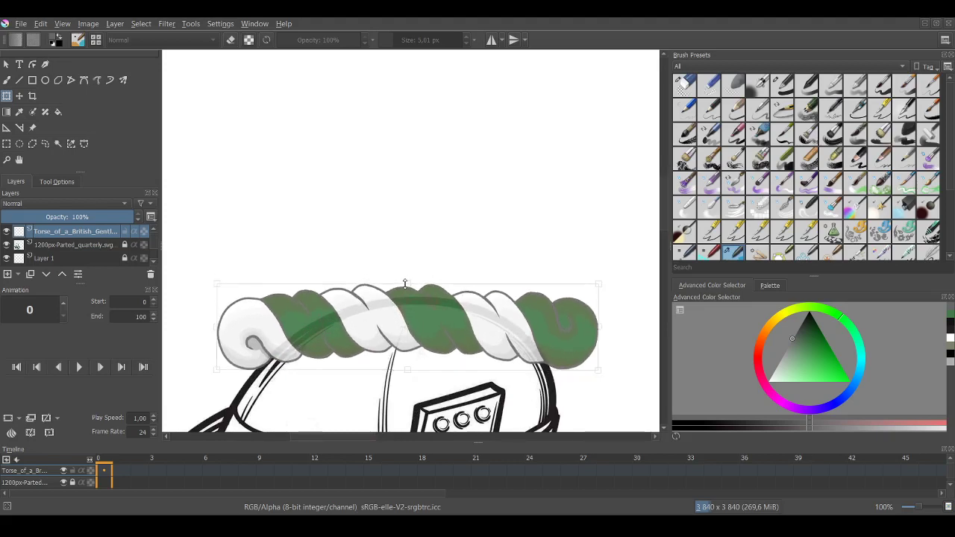
pyautogui.moveTo(407, 366); pyautogui.dragTo(410, 356)
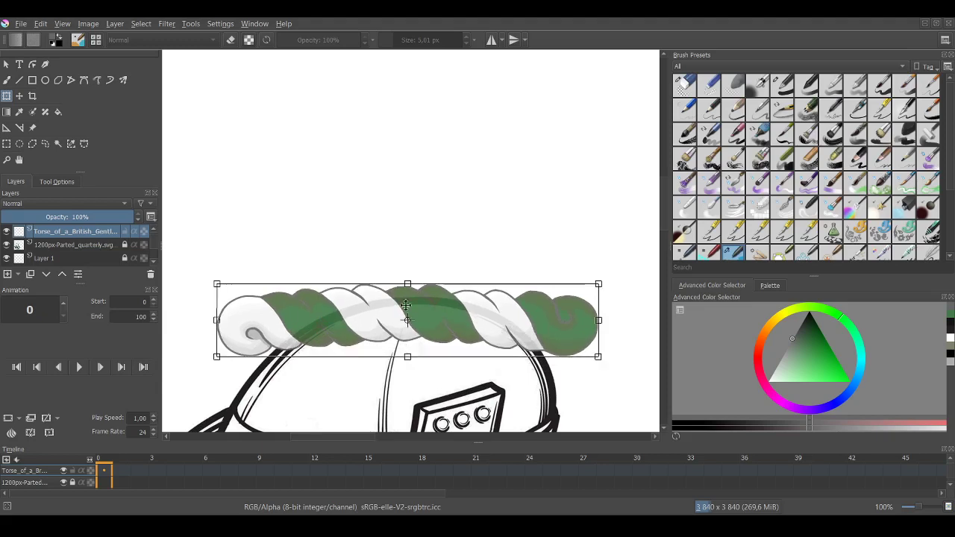
pyautogui.moveTo(407, 282); pyautogui.dragTo(408, 275)
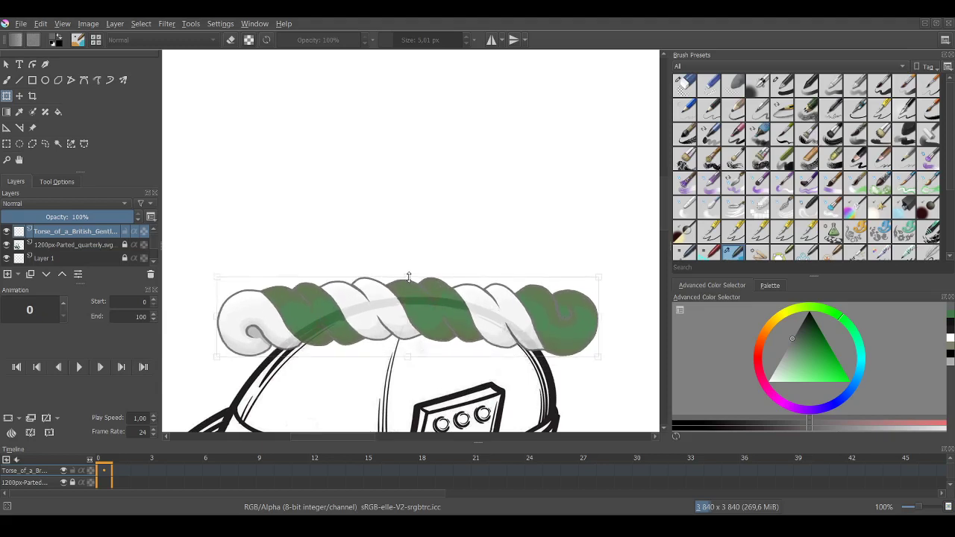
# Narrow the torse slightly at both ends to fit the helmet's crown, and apply the transformation.
pyautogui.moveTo(215, 316); pyautogui.dragTo(231, 315)
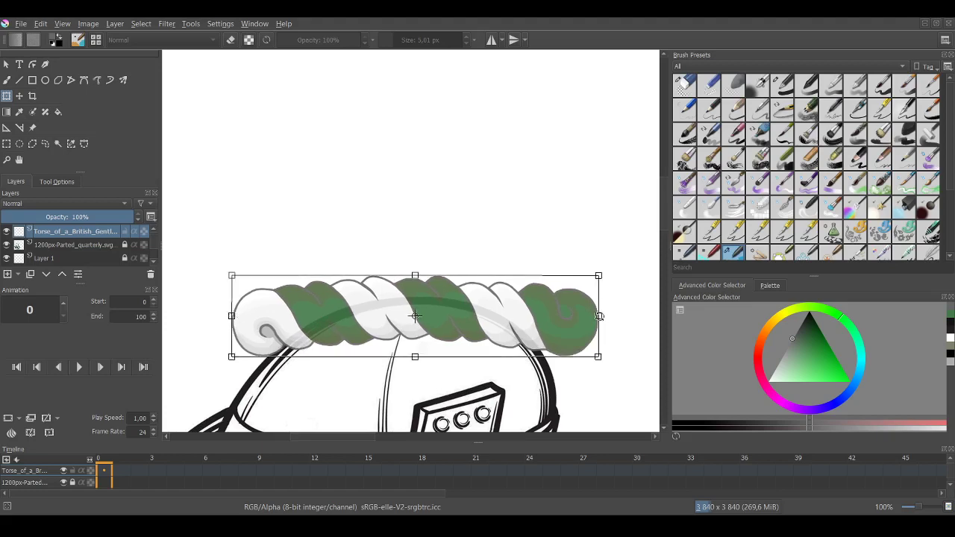
pyautogui.moveTo(600, 315); pyautogui.dragTo(580, 316)
pyautogui.scroll(-1, 580, 317)
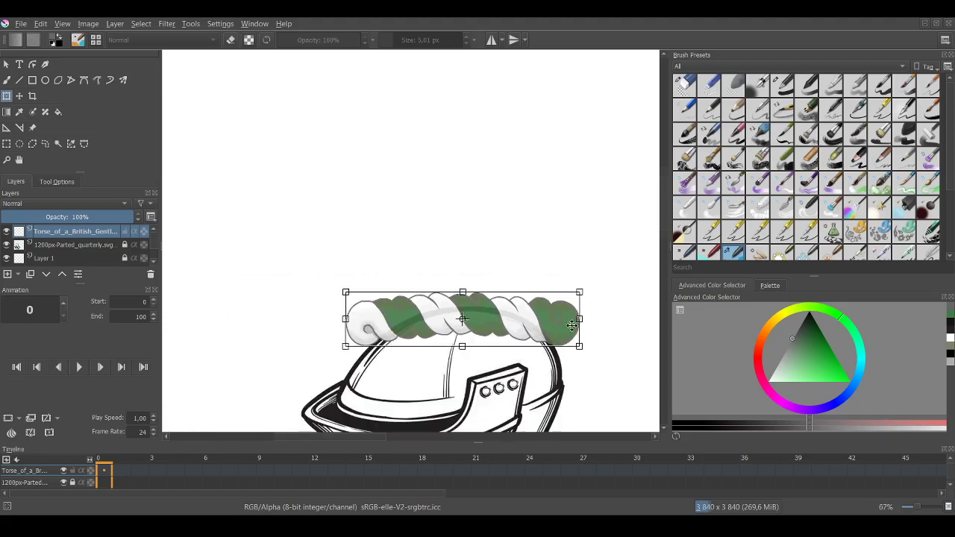
pyautogui.scroll(-2, 354, 247)
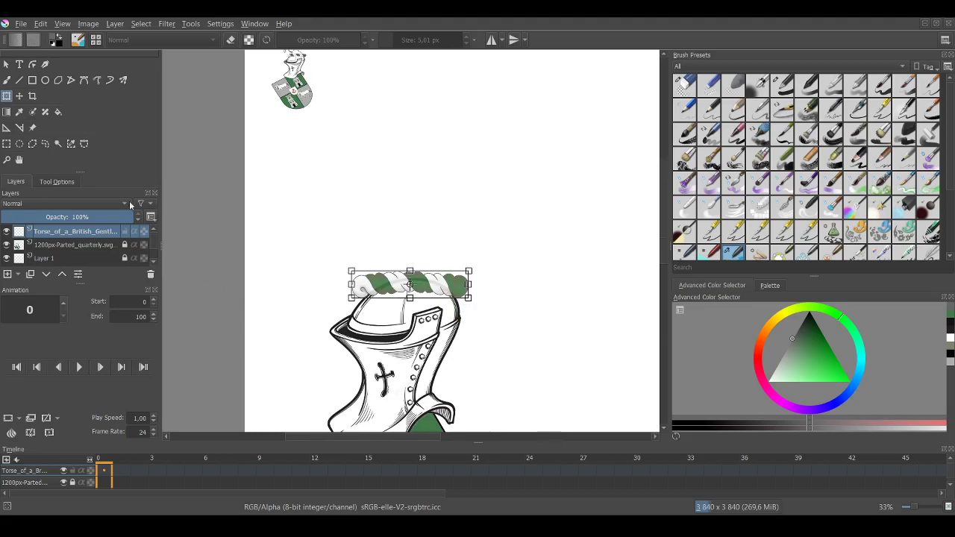
pyautogui.click(20, 161)
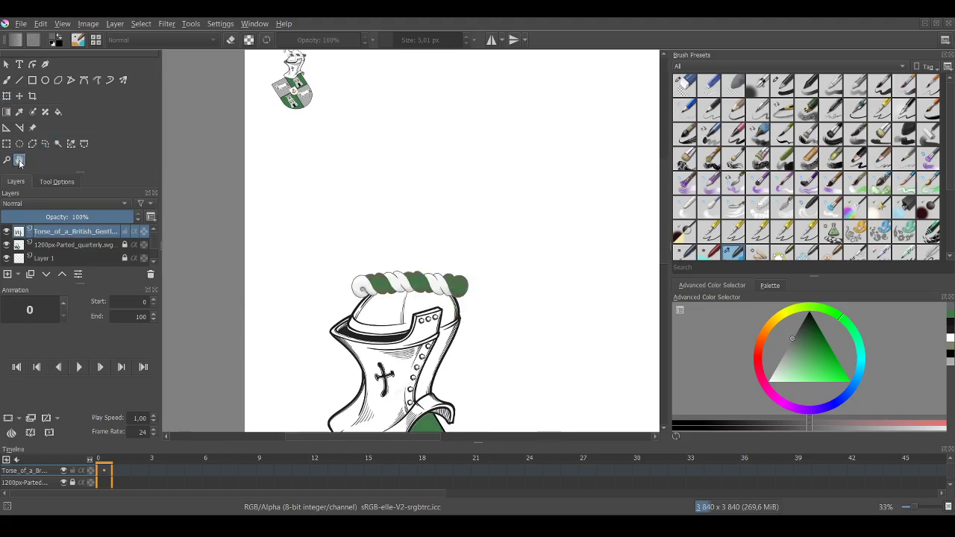
# Nudge the torse in small increments, slightly upward and to the right, so it sits centred on the helmet's crown.
pyautogui.moveTo(290, 279); pyautogui.dragTo(262, 213)
pyautogui.scroll(4, 380, 209)
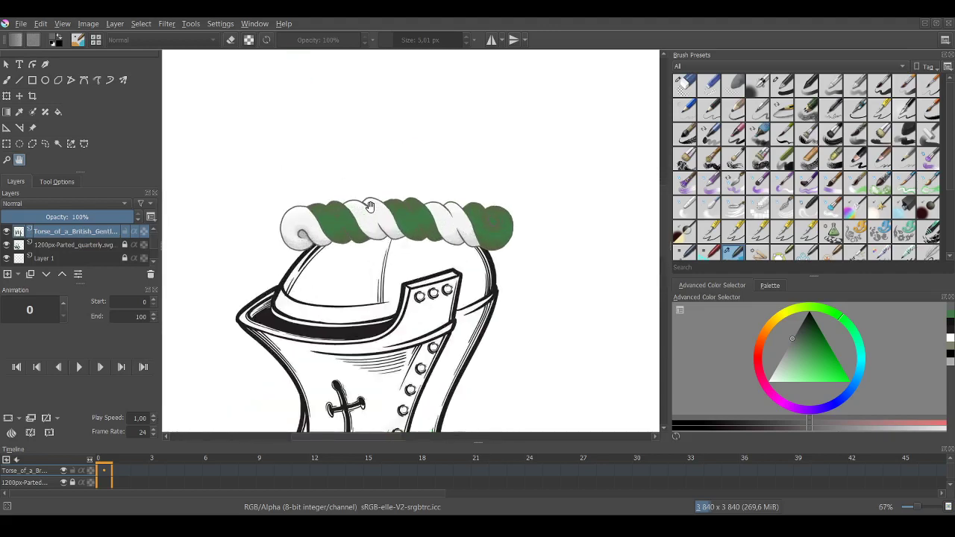
pyautogui.moveTo(422, 309); pyautogui.dragTo(418, 320)
pyautogui.scroll(-1, 415, 319)
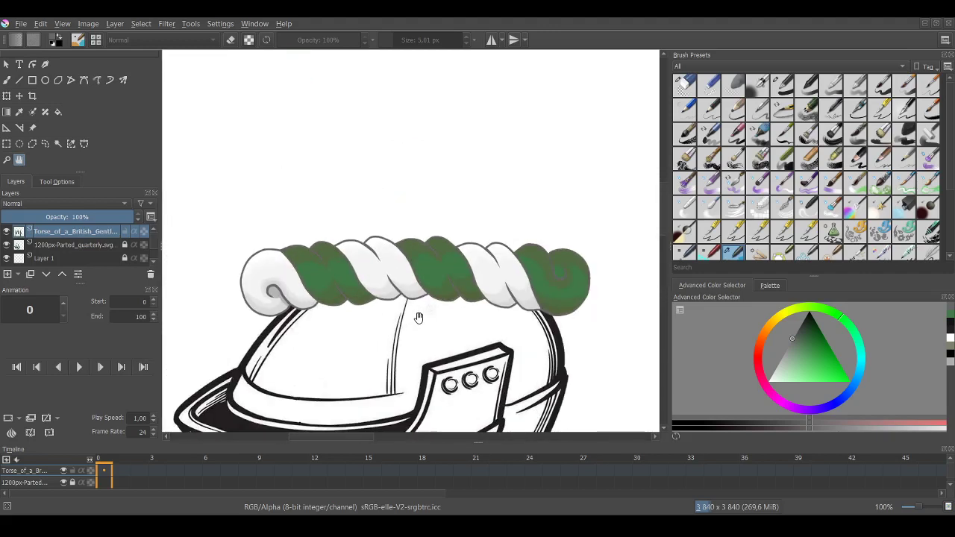
pyautogui.press('t')
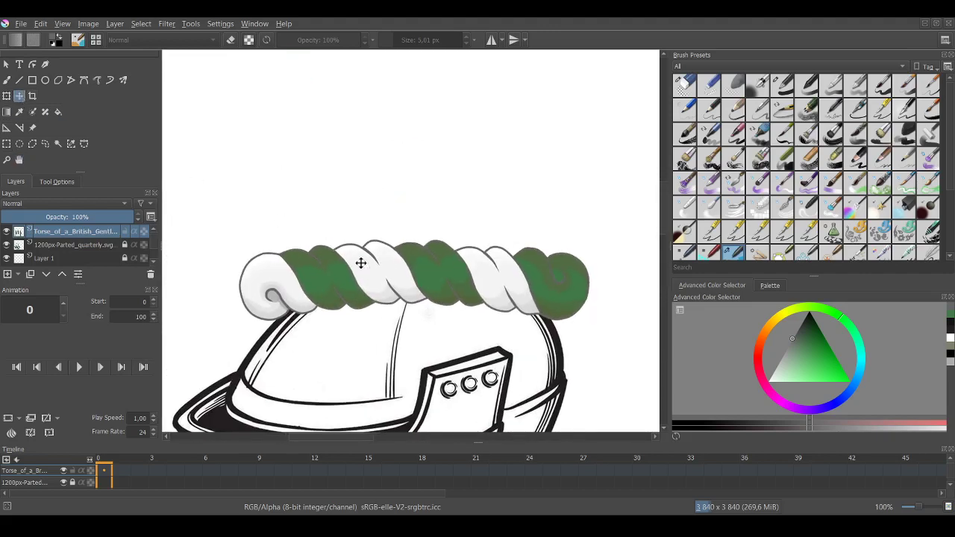
pyautogui.click(419, 274)
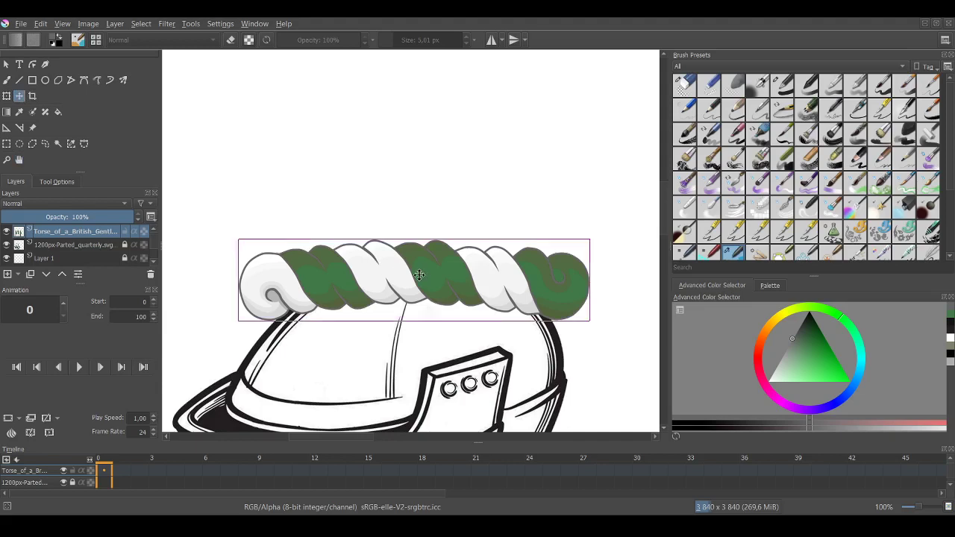
pyautogui.press('Up')
pyautogui.press('Up')
pyautogui.press('Up')
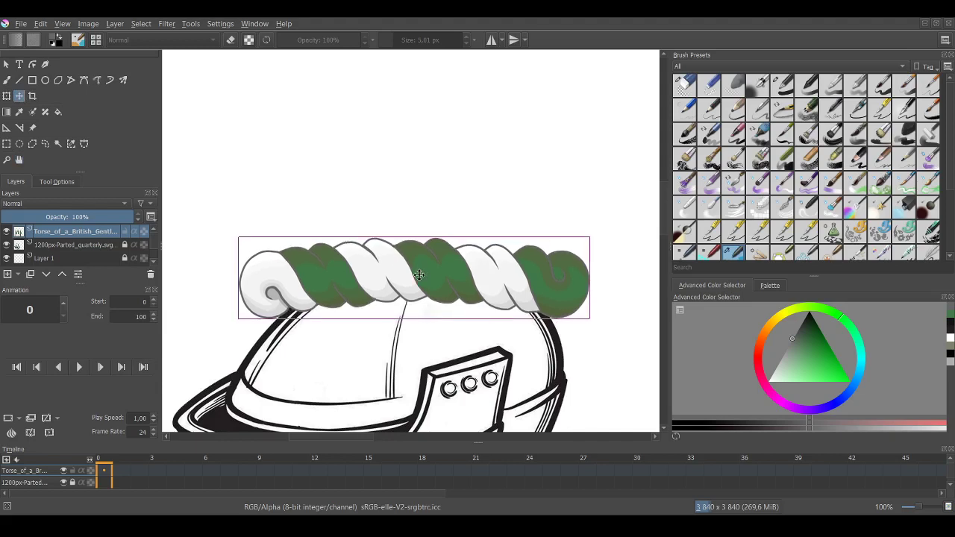
pyautogui.press('Right')
pyautogui.press('Right')
pyautogui.press('Up')
pyautogui.press('Up')
pyautogui.press('Up')
pyautogui.press('Up')
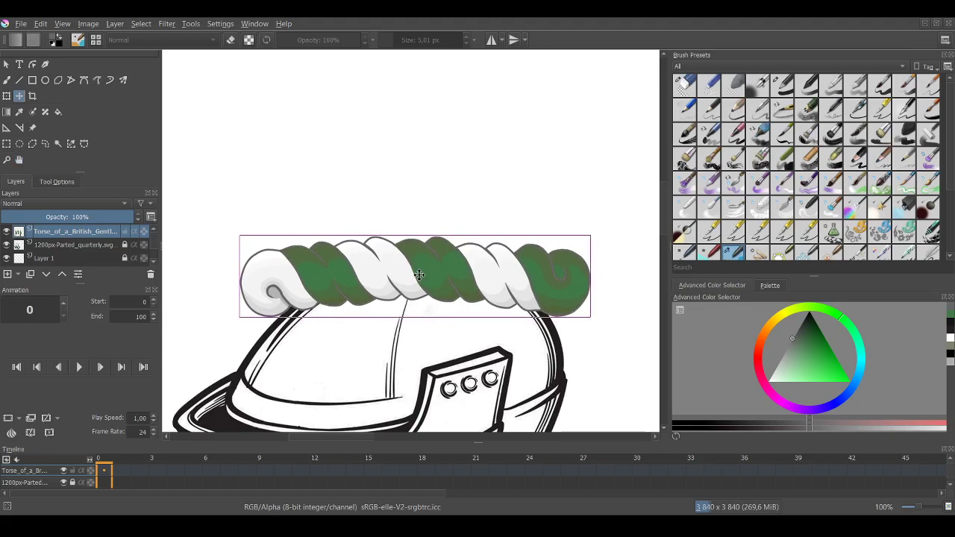
pyautogui.press('Left')
pyautogui.press('Down')
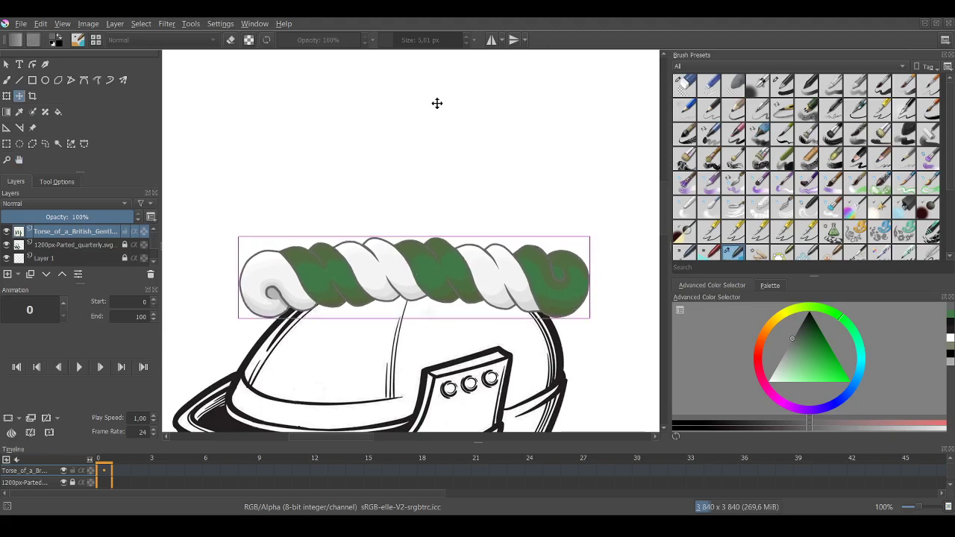
pyautogui.press('Right')
pyautogui.press('Right')
pyautogui.press('Right')
pyautogui.press('Right')
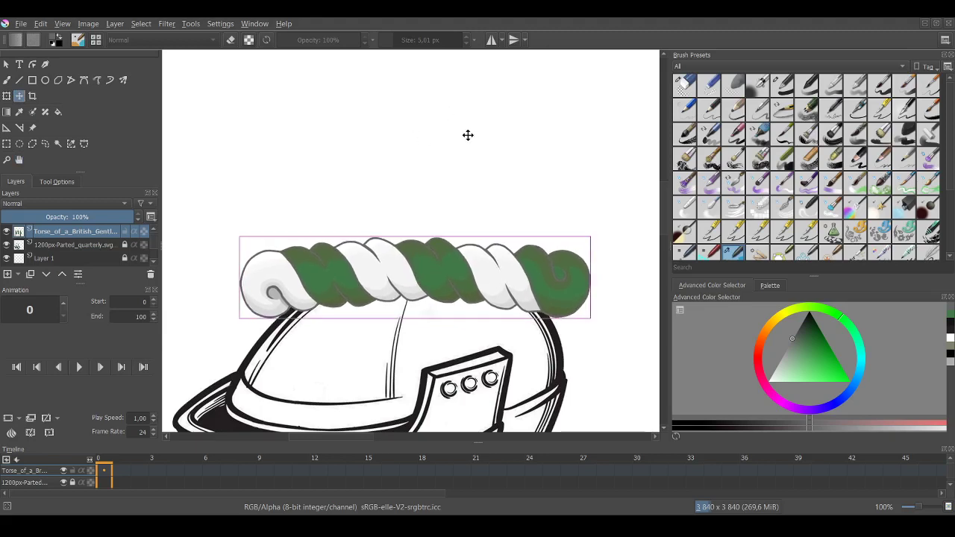
pyautogui.press('Up')
pyautogui.press('Up')
pyautogui.press('Up')
pyautogui.press('Up')
pyautogui.press('Up')
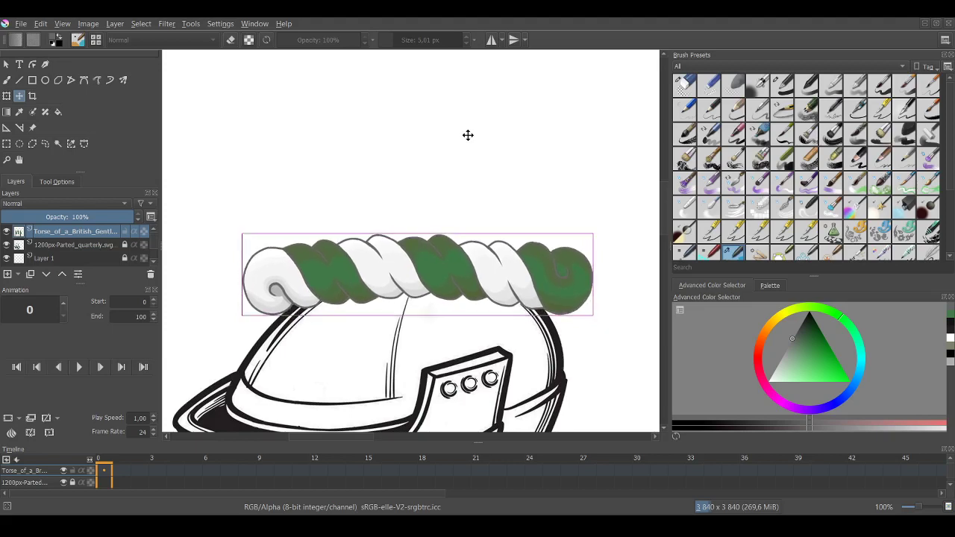
pyautogui.press('Down')
pyautogui.press('Down')
pyautogui.press('Down')
pyautogui.press('Down')
pyautogui.press('Down')
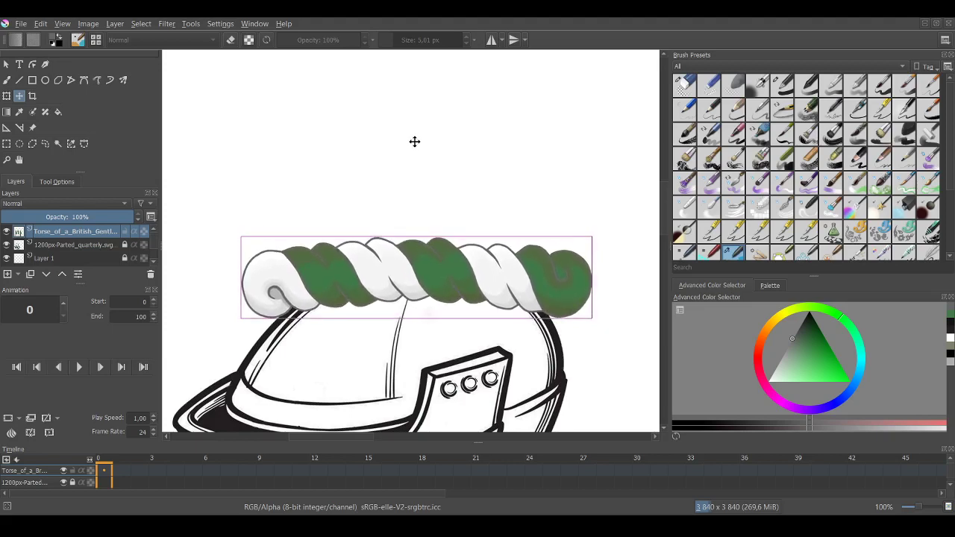
# Transform the torse by lowering its upper edge slightly so the band becomes slimmer, and apply the transformation.
pyautogui.click(7, 96)
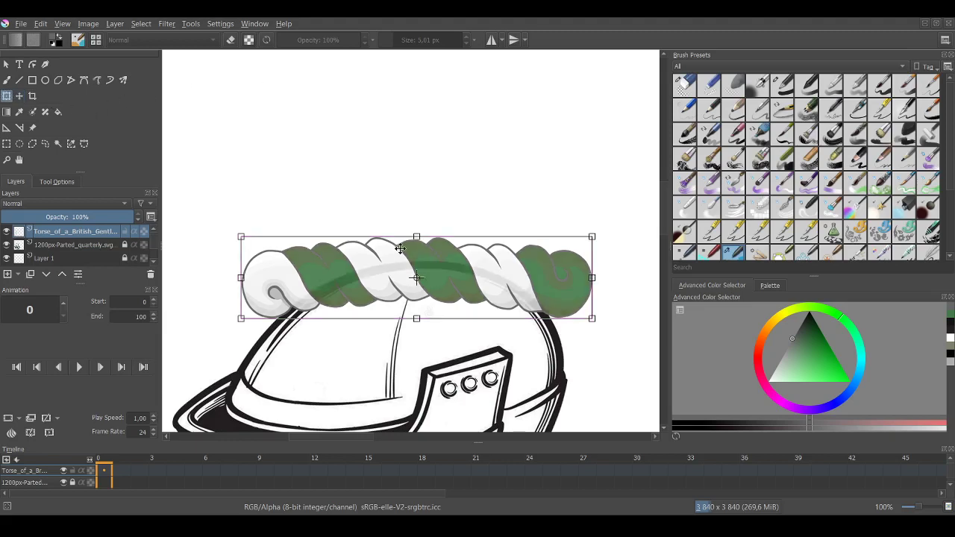
pyautogui.moveTo(417, 236); pyautogui.dragTo(419, 247)
pyautogui.click(19, 159)
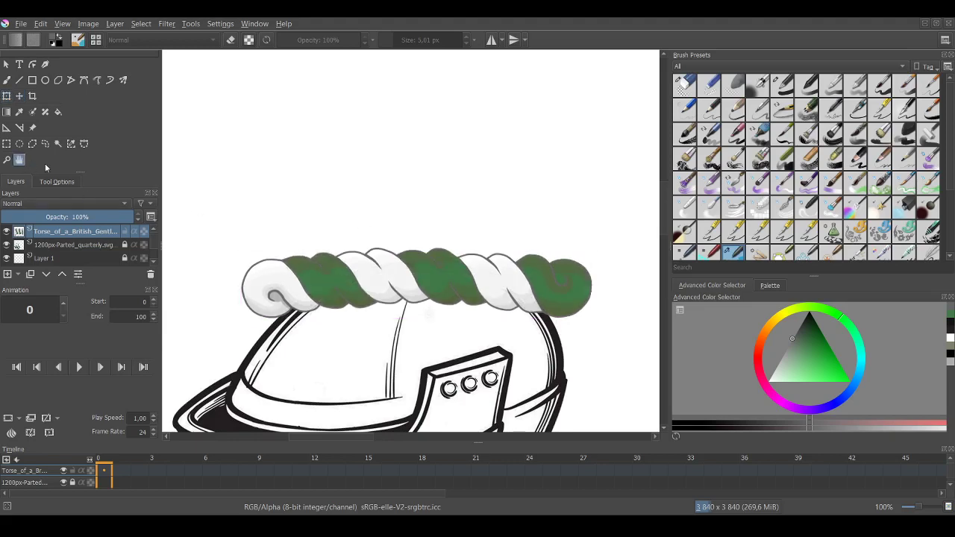
# Merge the torse layer into the helmet and shield layer below it.
pyautogui.moveTo(239, 186); pyautogui.dragTo(284, 97)
pyautogui.keyDown('ctrl'); pyautogui.scroll(-1, 266, 130); pyautogui.keyUp('ctrl')
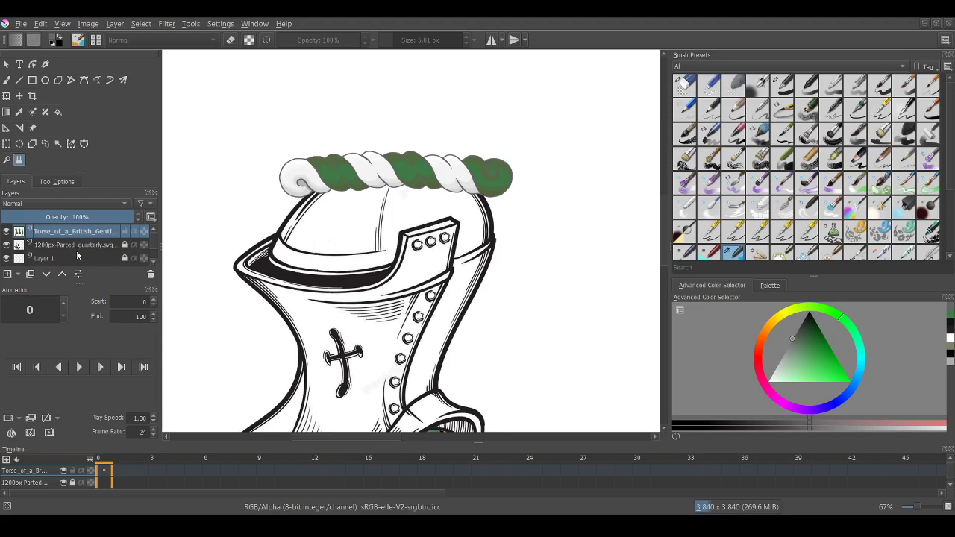
pyautogui.scroll(-1, 76, 250)
pyautogui.scroll(1, 77, 251)
pyautogui.hotkey('shift', 'Delete')
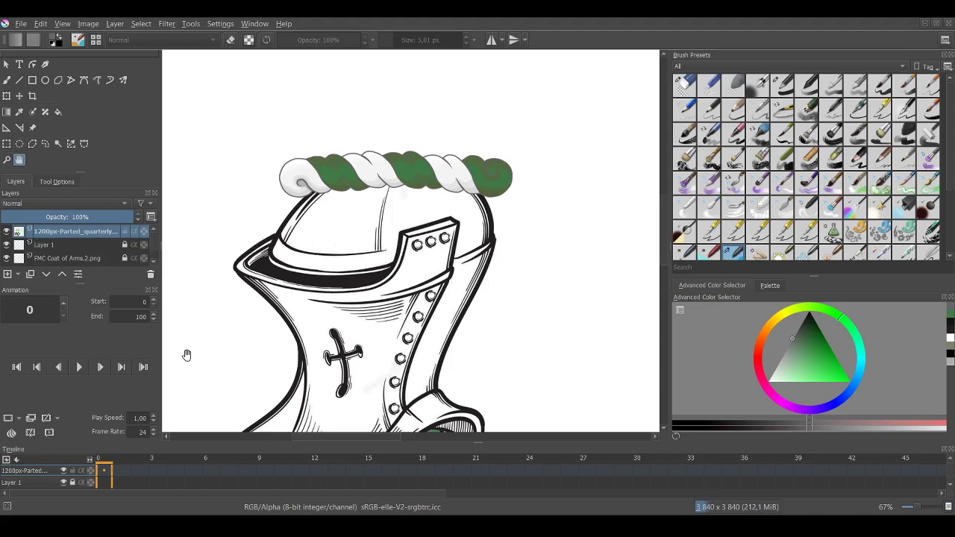
# Move the joined shield, helmet and torse rightward and slightly up, towards the horizontal centre of the canvas.
pyautogui.scroll(-4, 286, 263)
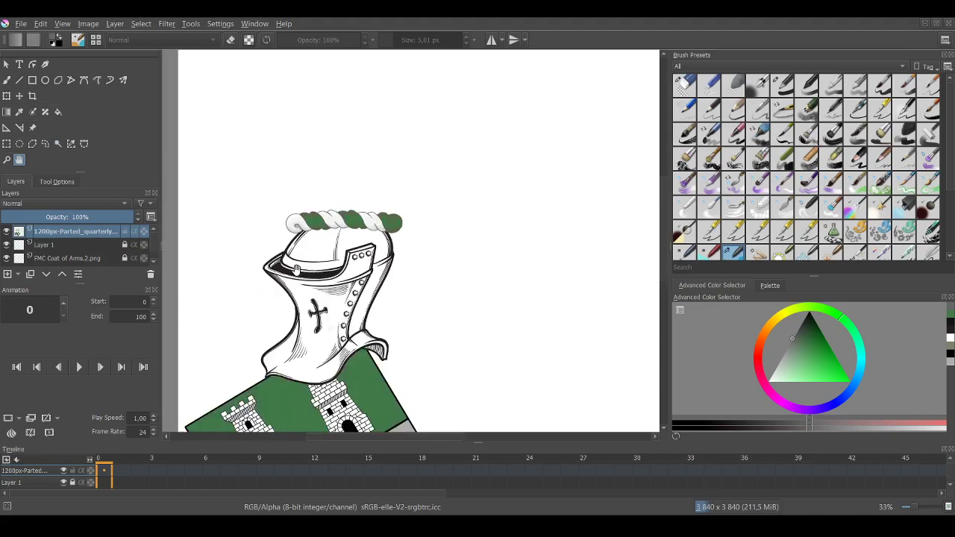
pyautogui.scroll(-1, 302, 292)
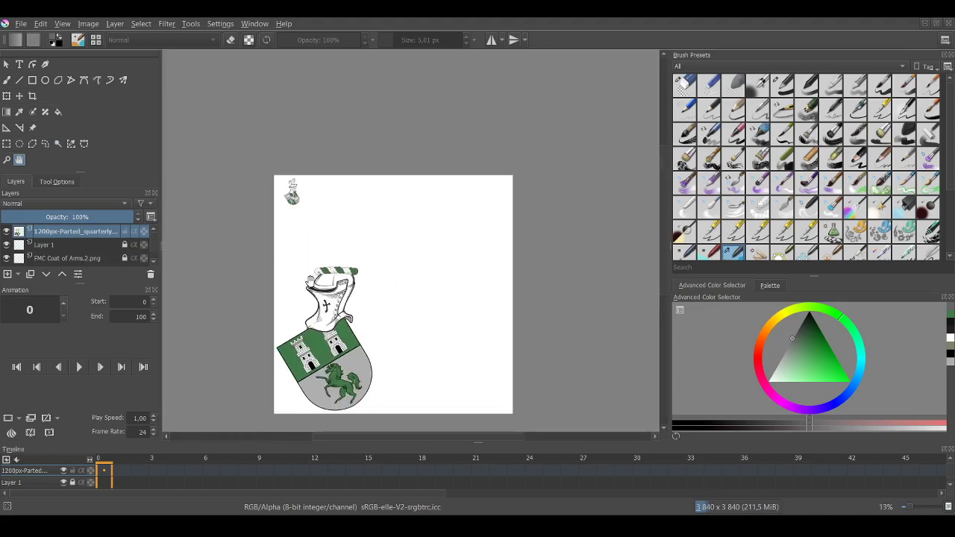
pyautogui.moveTo(398, 346); pyautogui.dragTo(405, 308)
pyautogui.scroll(1, 368, 301)
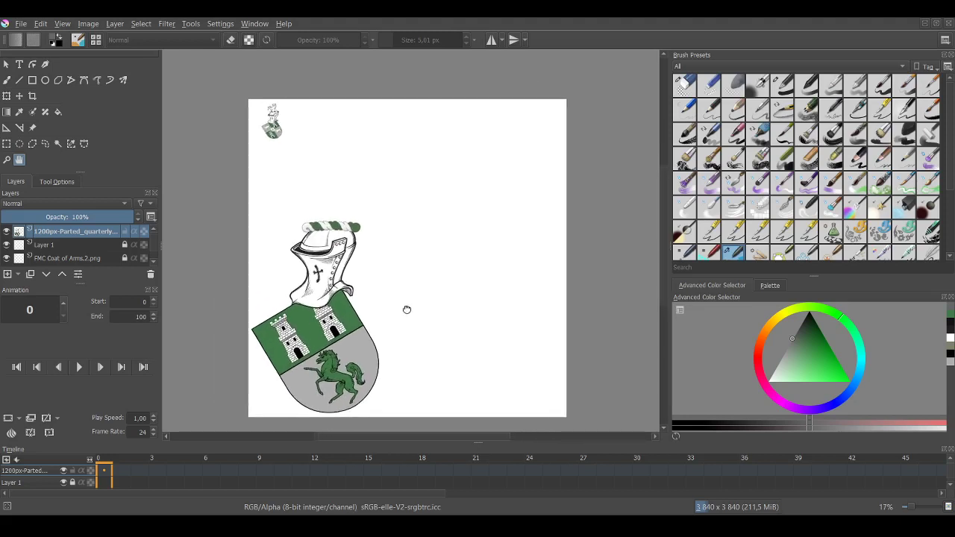
pyautogui.click(19, 95)
pyautogui.moveTo(320, 315); pyautogui.dragTo(414, 296)
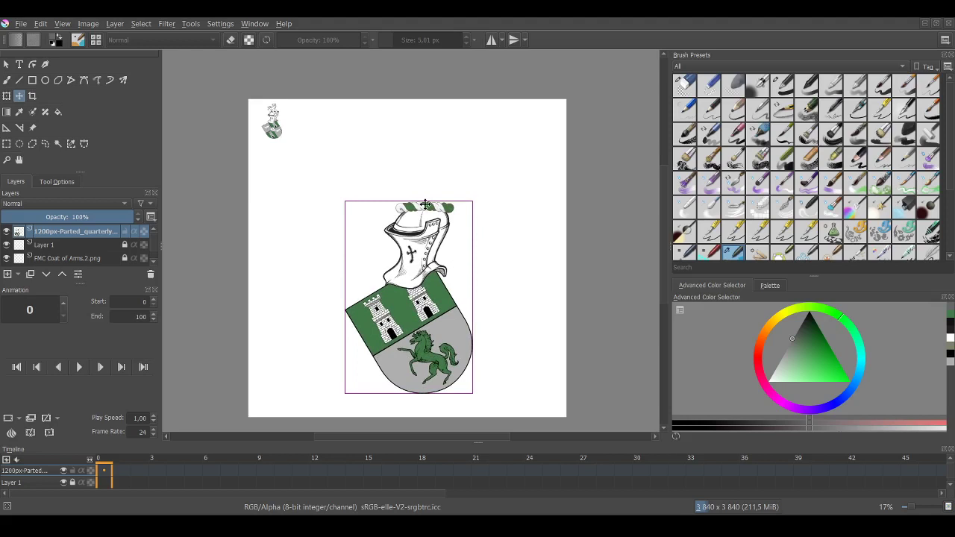
pyautogui.scroll(1, 416, 184)
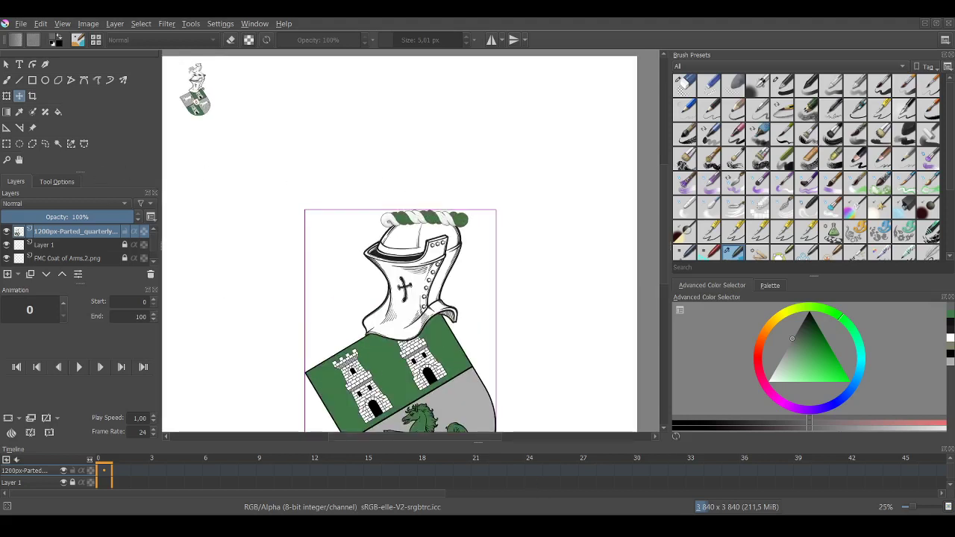
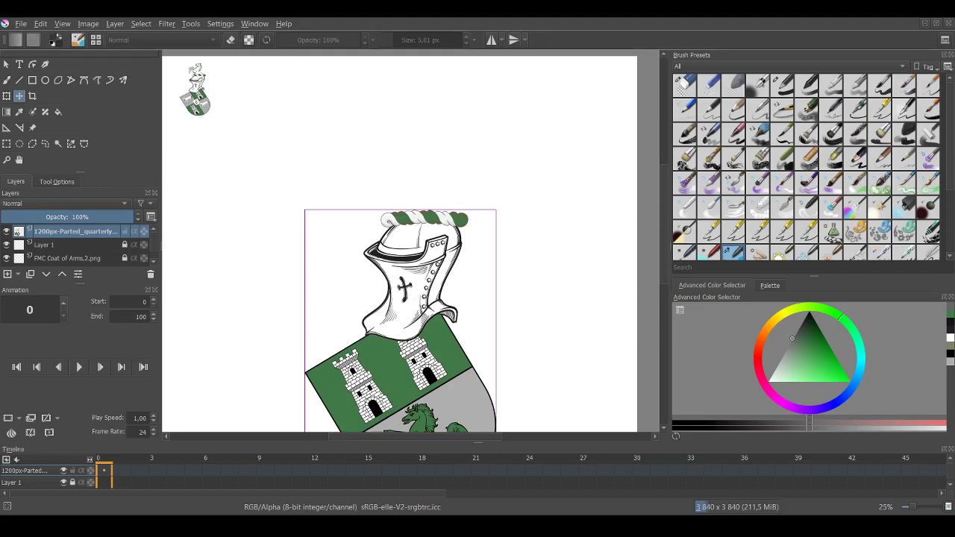
# Insert the red shield with the white horse, mhgdx.png, as a new layer.
pyautogui.hotkey('ctrl', 'v')
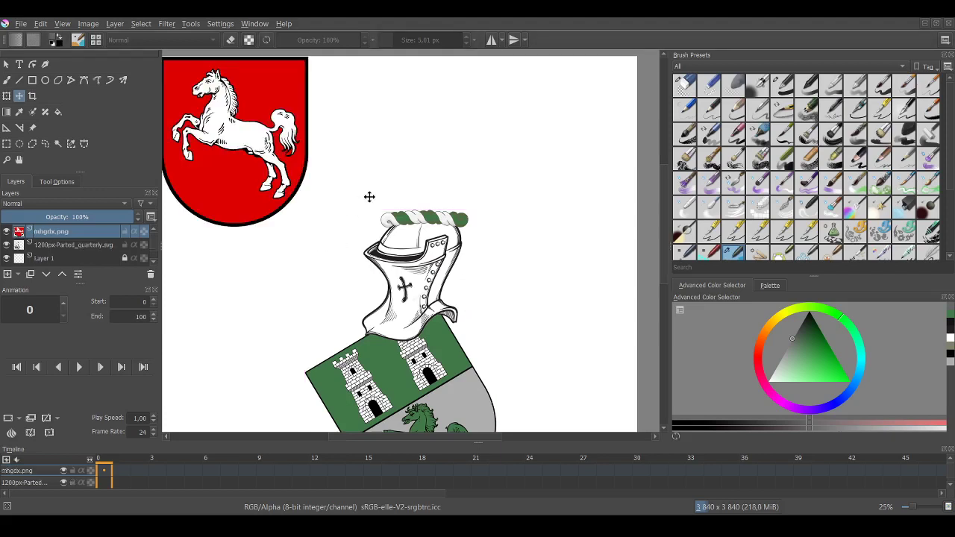
pyautogui.scroll(-1, 530, 206)
pyautogui.scroll(2, 324, 130)
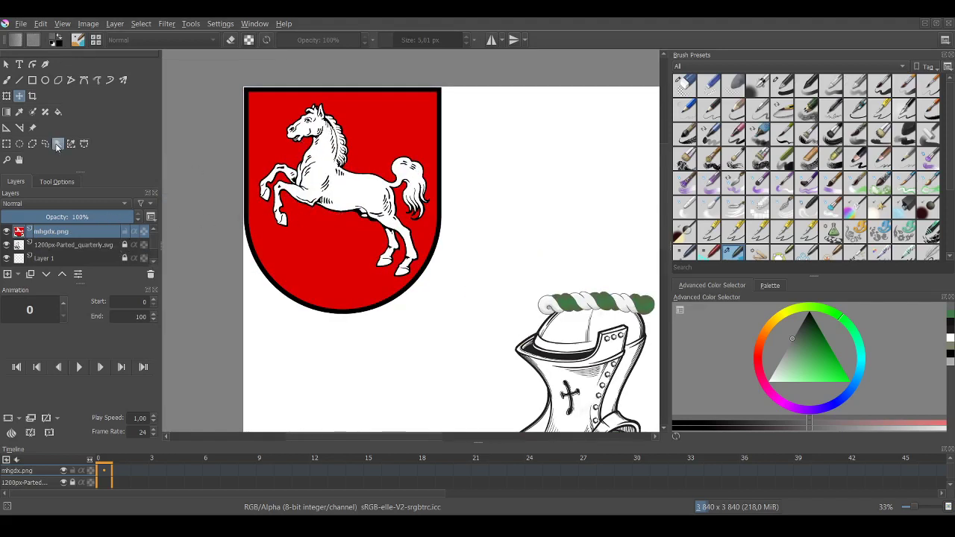
# Select the shield's contiguous red background and move it rightward, clear of the horse drawing and black shield outline.
pyautogui.click(341, 243)
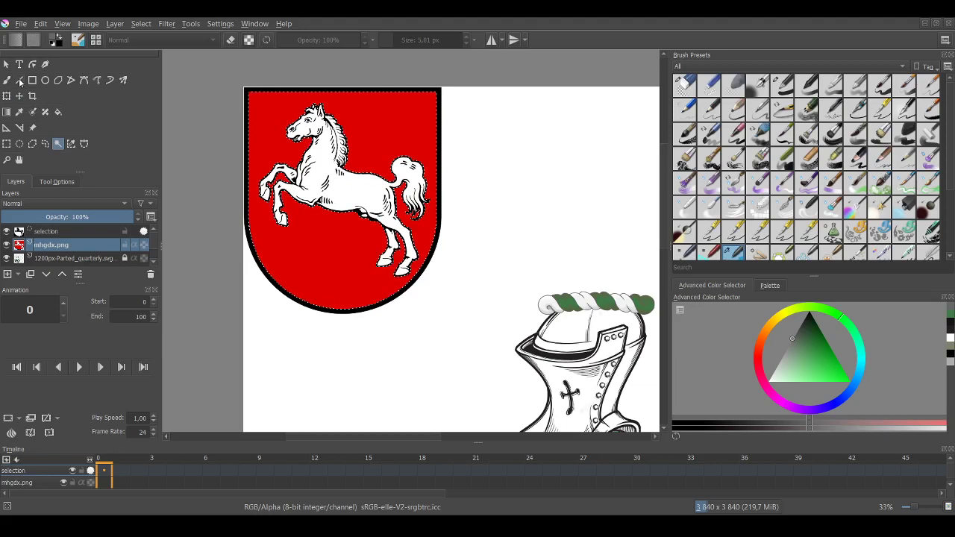
pyautogui.click(19, 95)
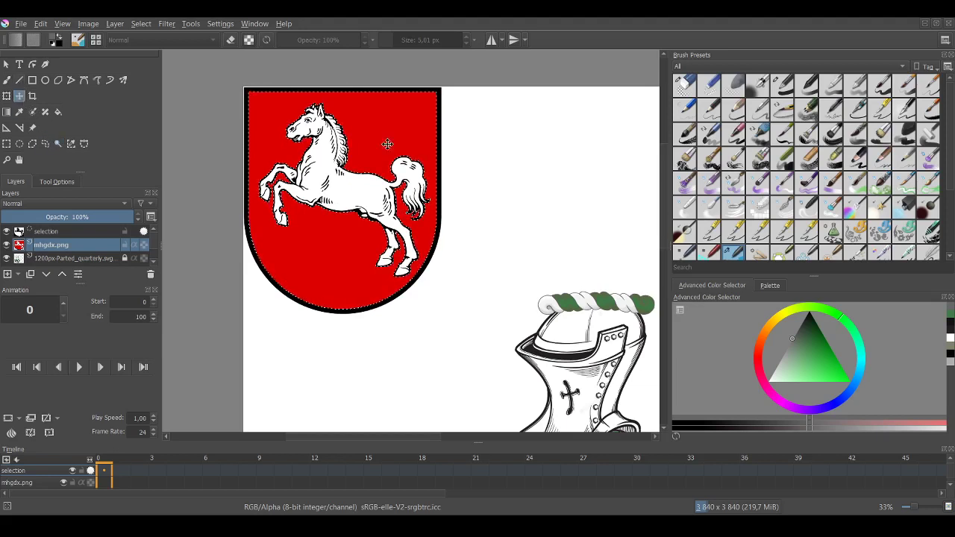
pyautogui.moveTo(388, 144); pyautogui.dragTo(459, 185)
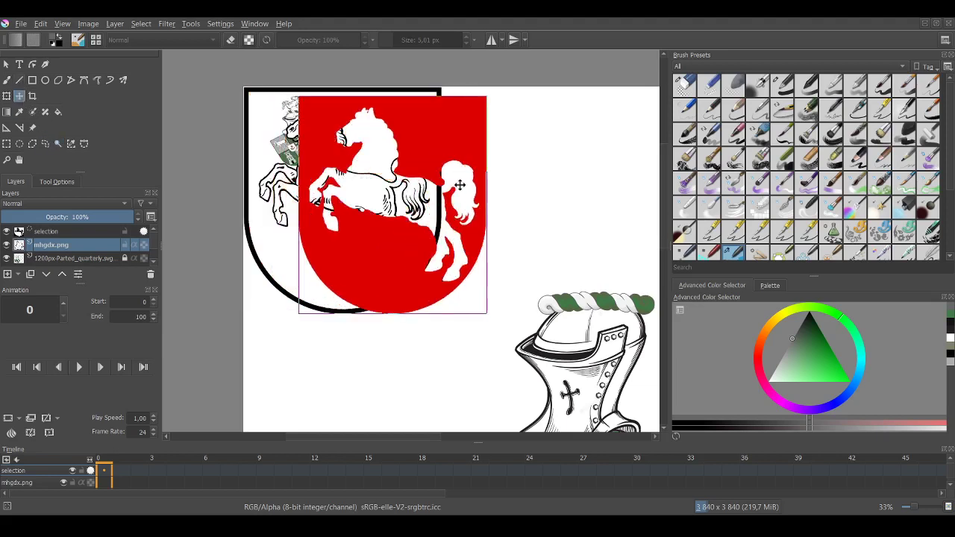
pyautogui.scroll(-4, 460, 185)
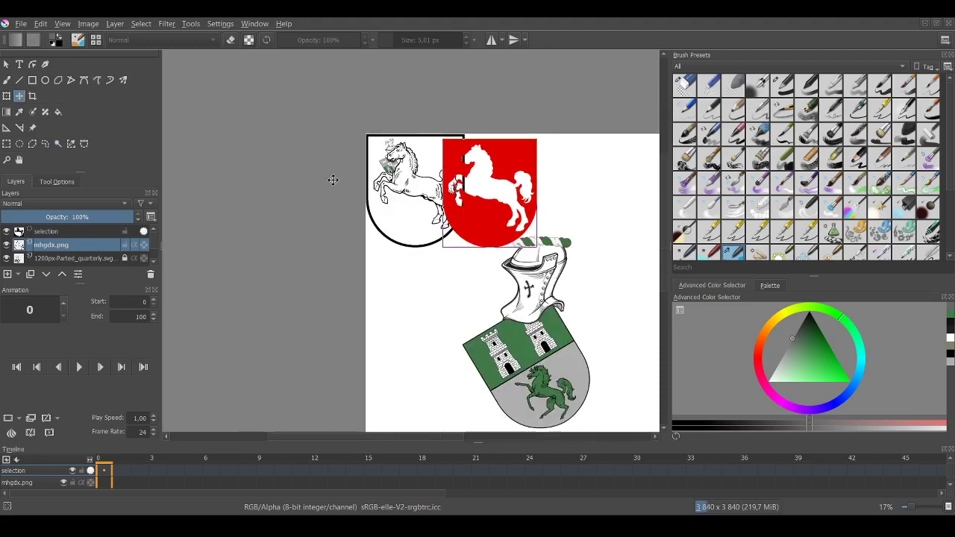
pyautogui.scroll(-2, 333, 179)
pyautogui.scroll(2, 490, 188)
pyautogui.moveTo(328, 177); pyautogui.dragTo(355, 176)
pyautogui.scroll(2, 356, 177)
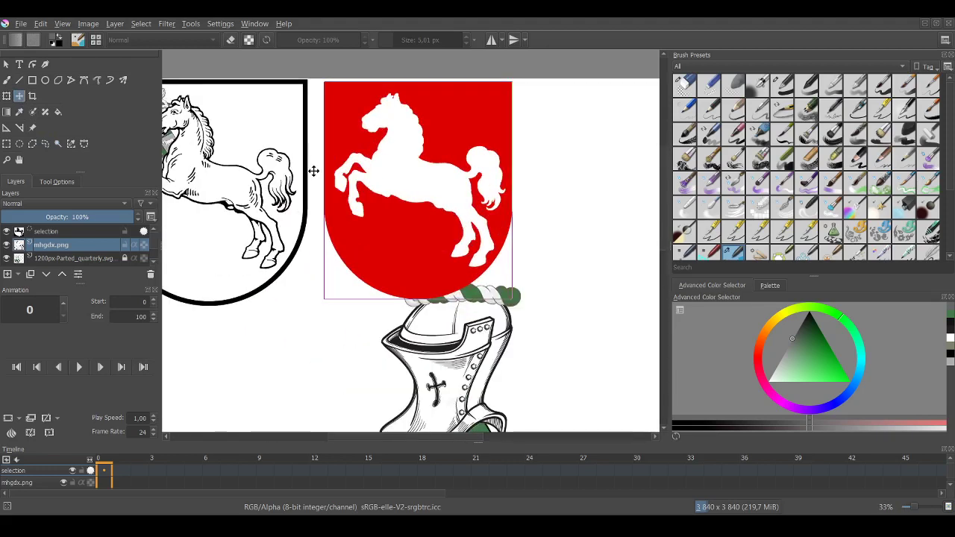
# Clear the separated red background inside the selection with the Eraser Circle brush and a delete, and deselect.
pyautogui.click(690, 90)
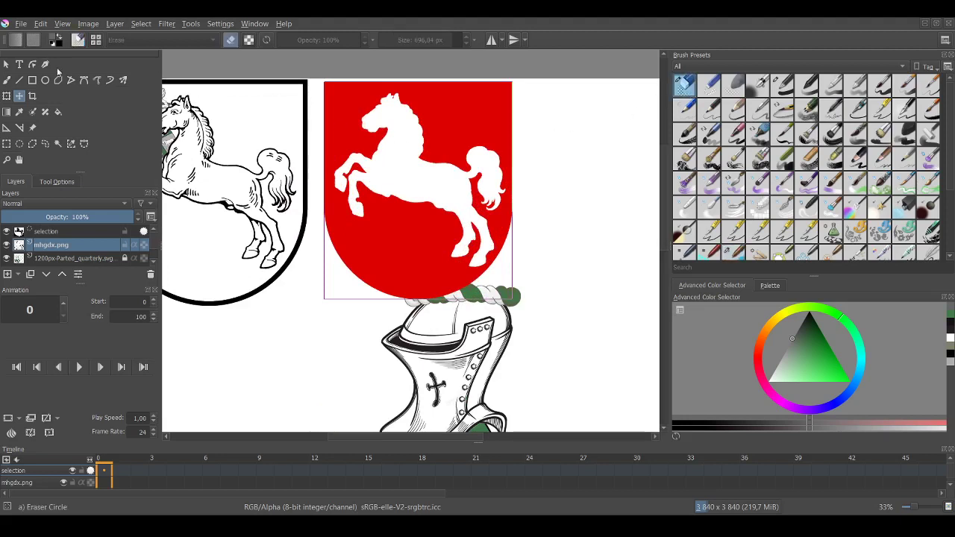
pyautogui.click(6, 79)
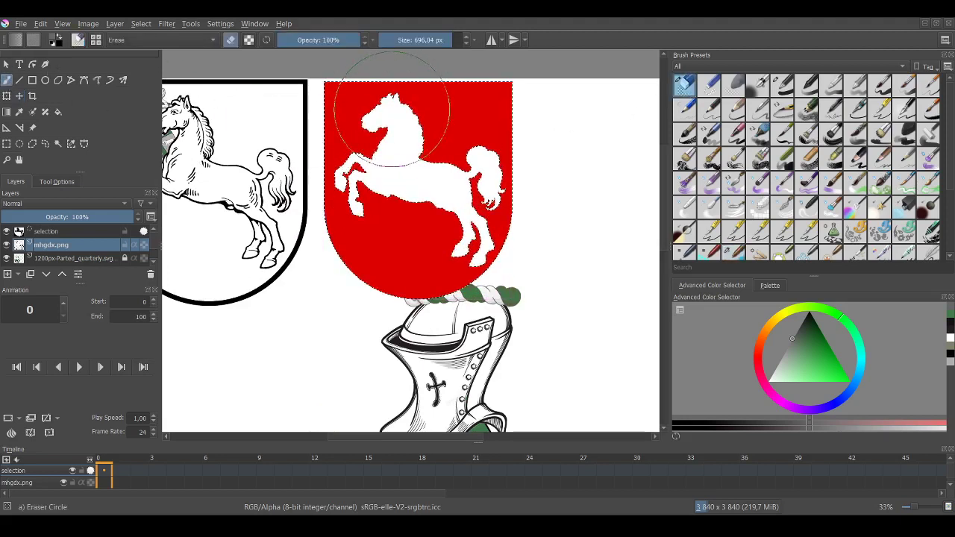
pyautogui.moveTo(368, 106); pyautogui.dragTo(375, 248)
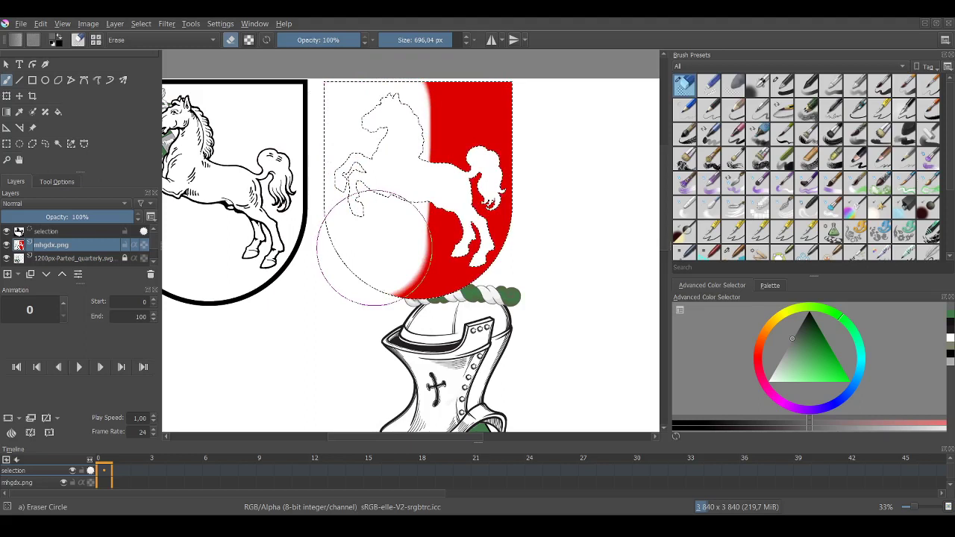
pyautogui.press('Delete')
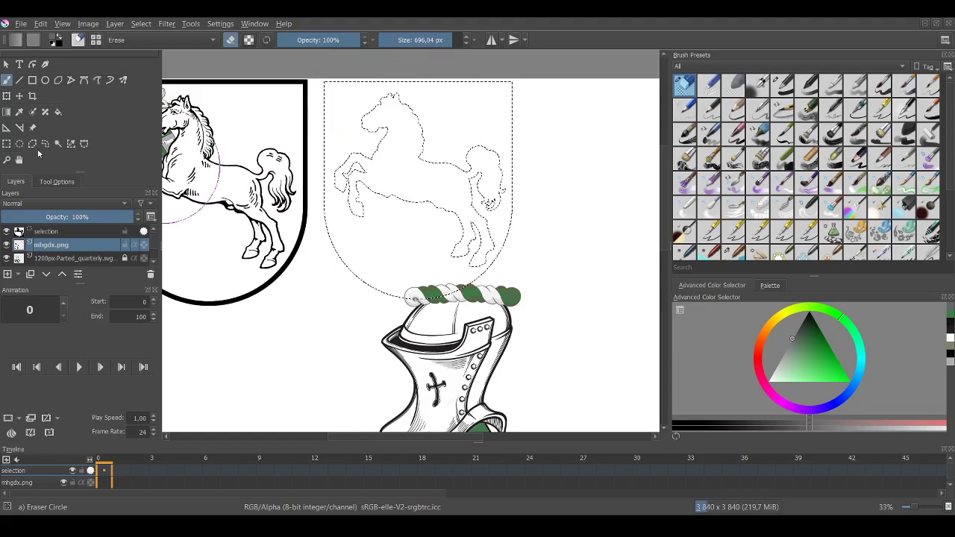
pyautogui.hotkey('ctrl', 'shift', 'a')
# Move the horse and shield outline slightly right and down, off the small reference coat of arms.
pyautogui.click(19, 96)
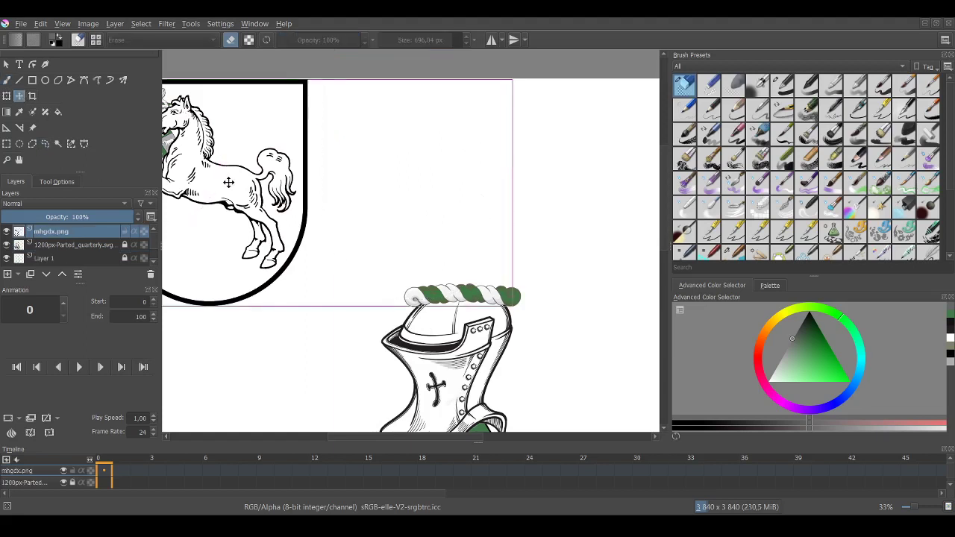
pyautogui.moveTo(228, 166); pyautogui.dragTo(277, 200)
pyautogui.scroll(1, 187, 194)
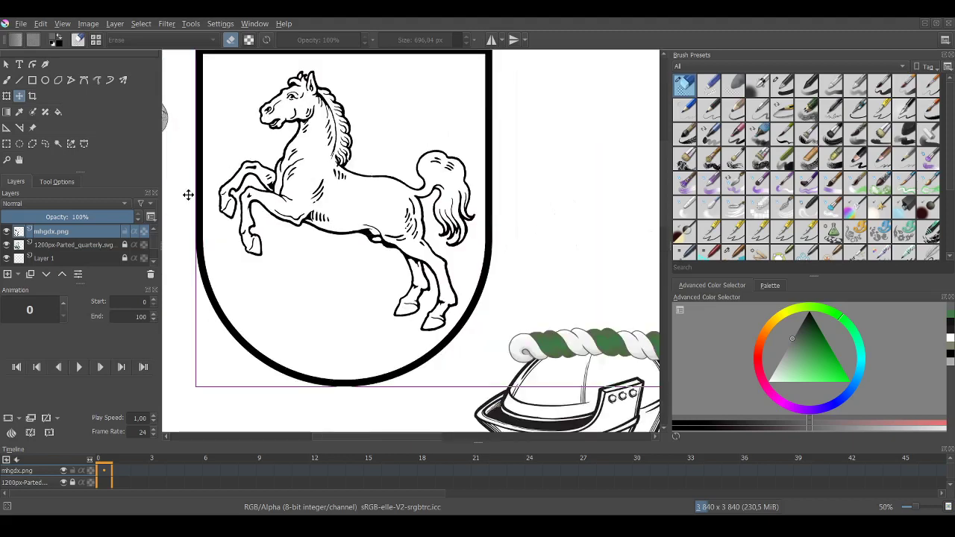
pyautogui.scroll(-1, 209, 194)
# Erase the right half of the black shield outline around the horse with the Eraser Circle brush at 343.88 px.
pyautogui.click(7, 80)
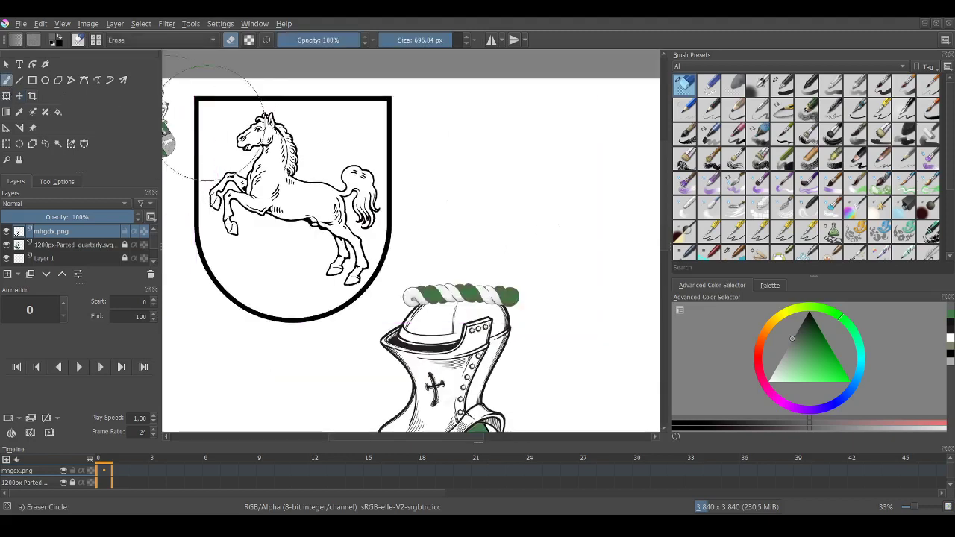
pyautogui.click(436, 40)
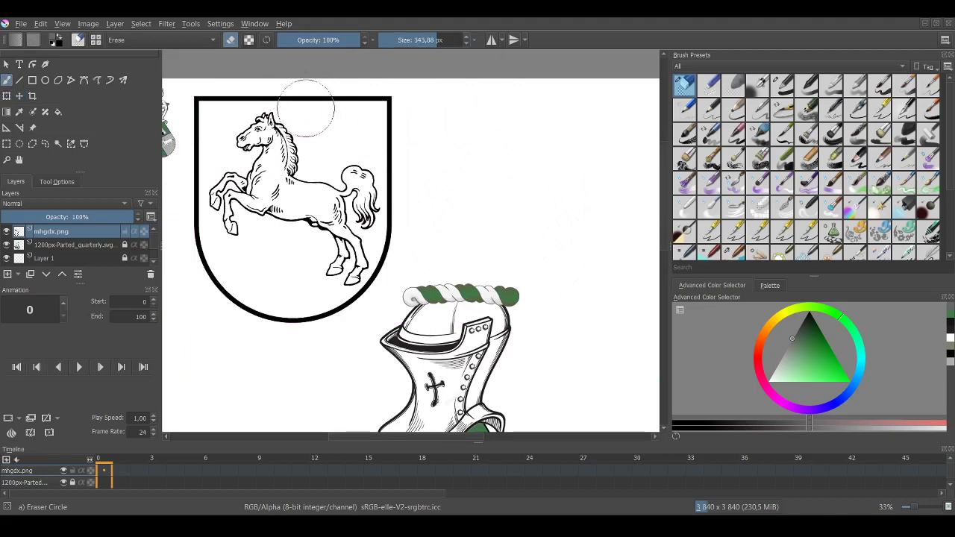
pyautogui.moveTo(317, 90)
pyautogui.mouseDown()
pyautogui.moveTo(394, 118)
pyautogui.moveTo(411, 175)
pyautogui.mouseUp()
pyautogui.scroll(2, 412, 175)
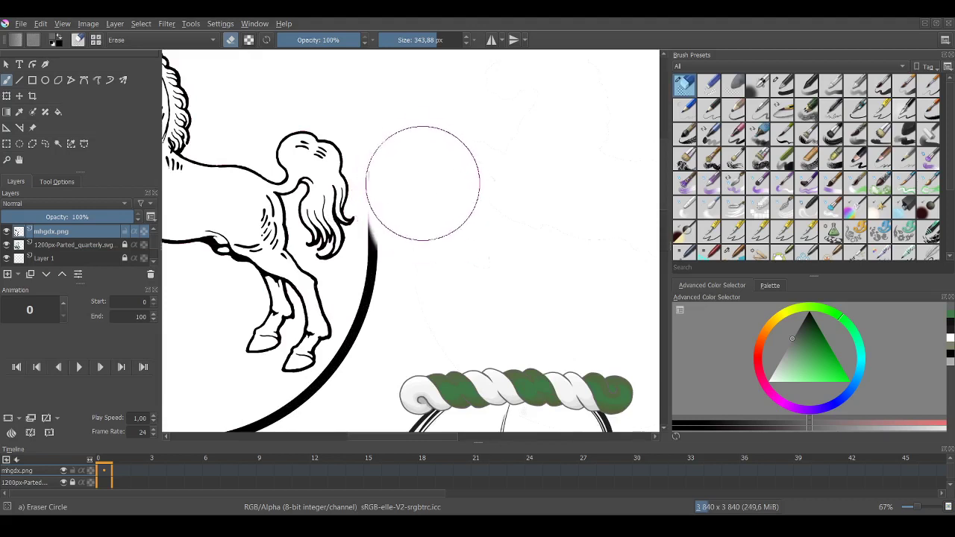
pyautogui.moveTo(420, 187)
pyautogui.mouseDown()
pyautogui.moveTo(388, 363)
pyautogui.moveTo(355, 388)
pyautogui.moveTo(335, 422)
pyautogui.moveTo(255, 399)
pyautogui.mouseUp()
pyautogui.scroll(-2, 333, 368)
pyautogui.scroll(-1, 321, 373)
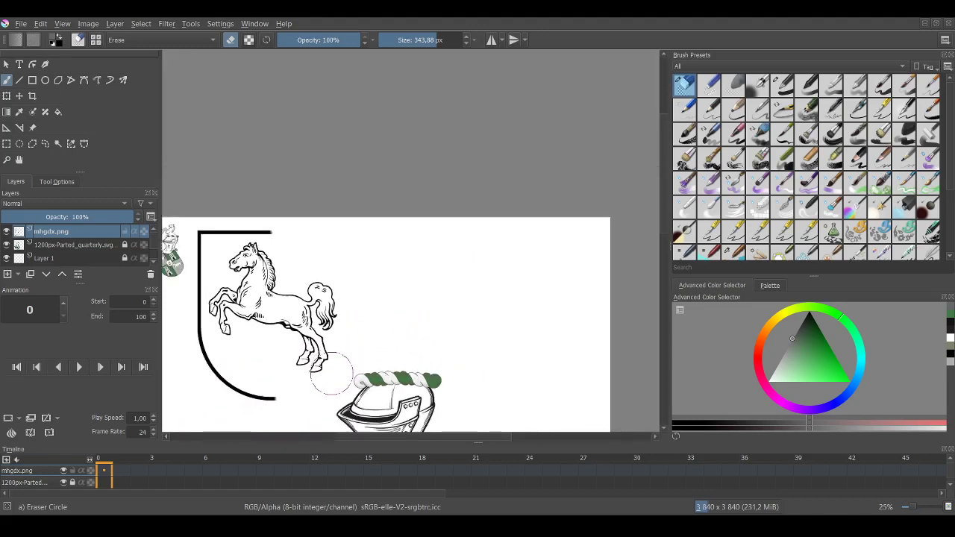
# Erase the remaining left side and upper edge of the black shield outline, leaving only the horse.
pyautogui.scroll(3, 229, 373)
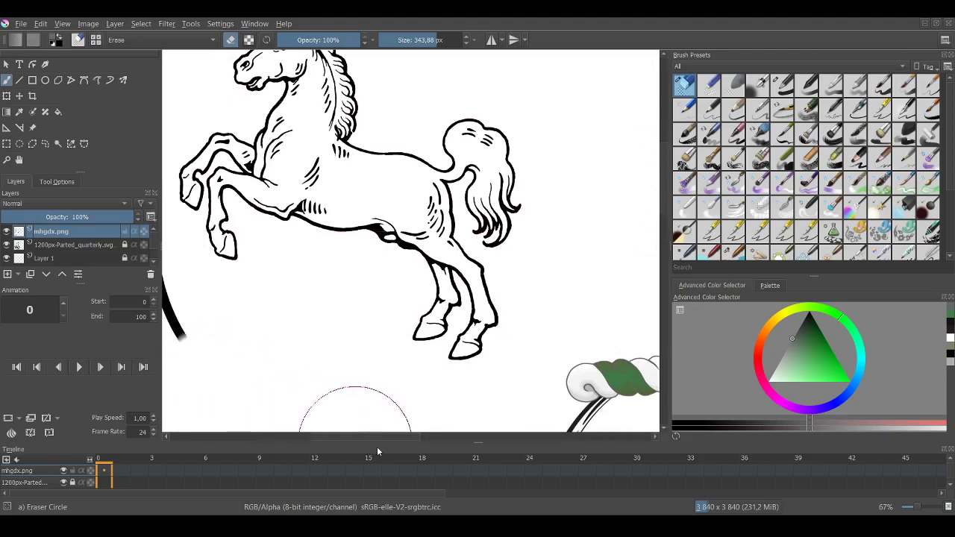
pyautogui.scroll(-3, 337, 395)
pyautogui.scroll(3, 253, 329)
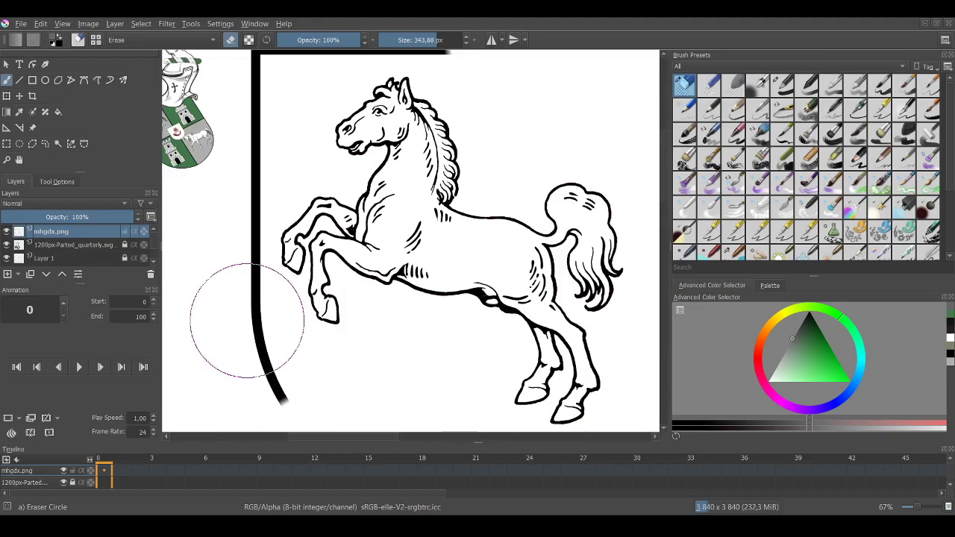
pyautogui.moveTo(239, 309); pyautogui.dragTo(256, 388)
pyautogui.moveTo(221, 253)
pyautogui.mouseDown()
pyautogui.moveTo(222, 179)
pyautogui.moveTo(231, 140)
pyautogui.moveTo(254, 127)
pyautogui.moveTo(255, 91)
pyautogui.moveTo(240, 106)
pyautogui.moveTo(325, 74)
pyautogui.mouseUp()
pyautogui.scroll(-1, 233, 139)
pyautogui.scroll(-1, 231, 139)
pyautogui.scroll(1, 243, 123)
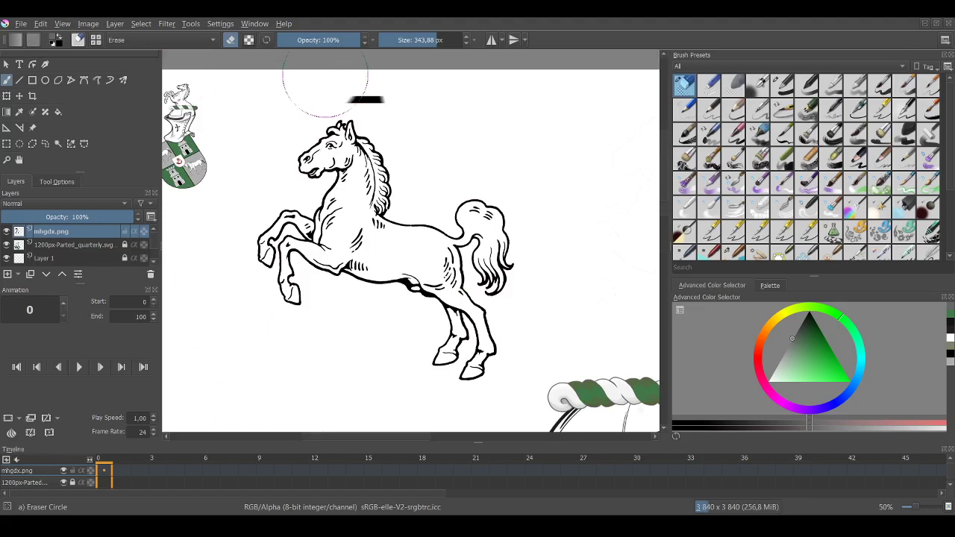
pyautogui.scroll(-1, 571, 277)
pyautogui.scroll(-1, 299, 224)
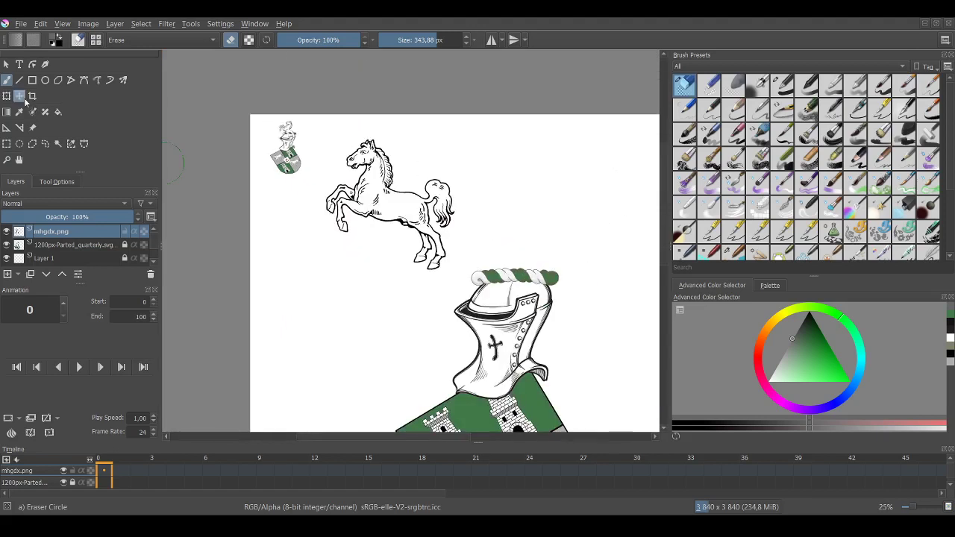
# Move the horse right and down so that its hind legs overlap the torse and the helmet.
pyautogui.click(20, 97)
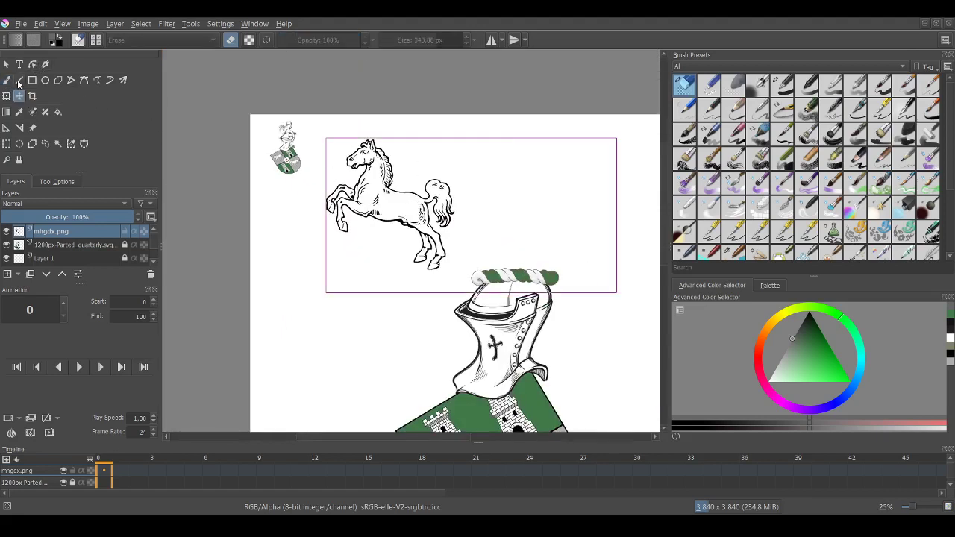
pyautogui.click(6, 79)
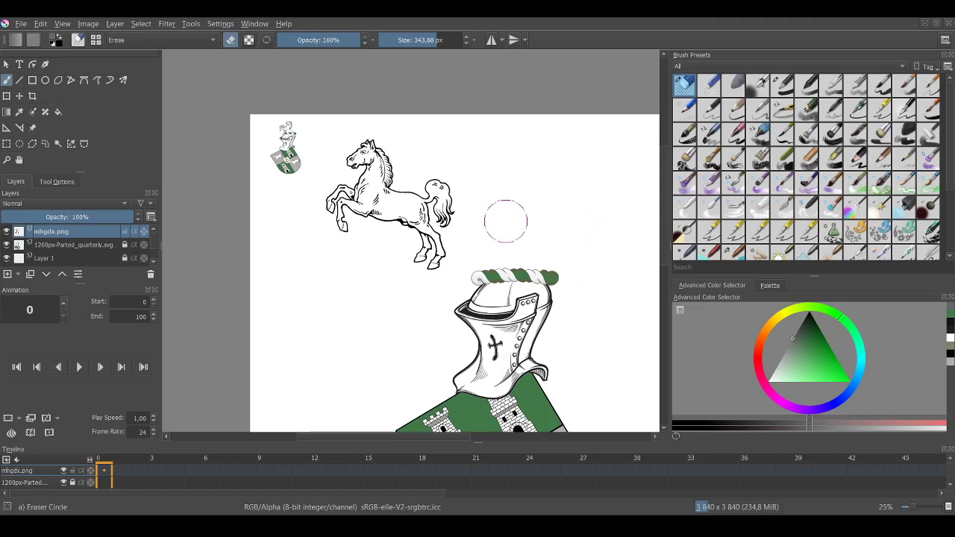
pyautogui.scroll(3, 464, 201)
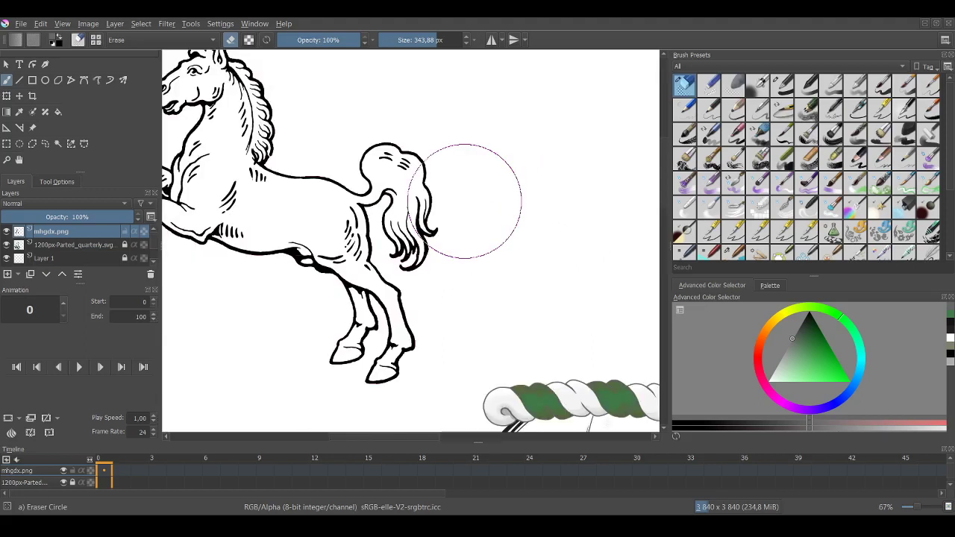
pyautogui.click(20, 96)
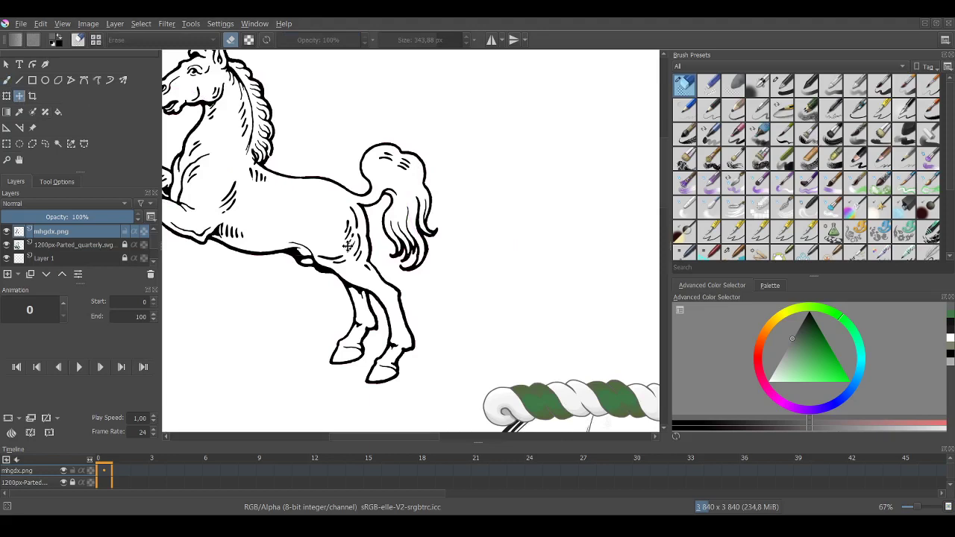
pyautogui.scroll(-3, 347, 246)
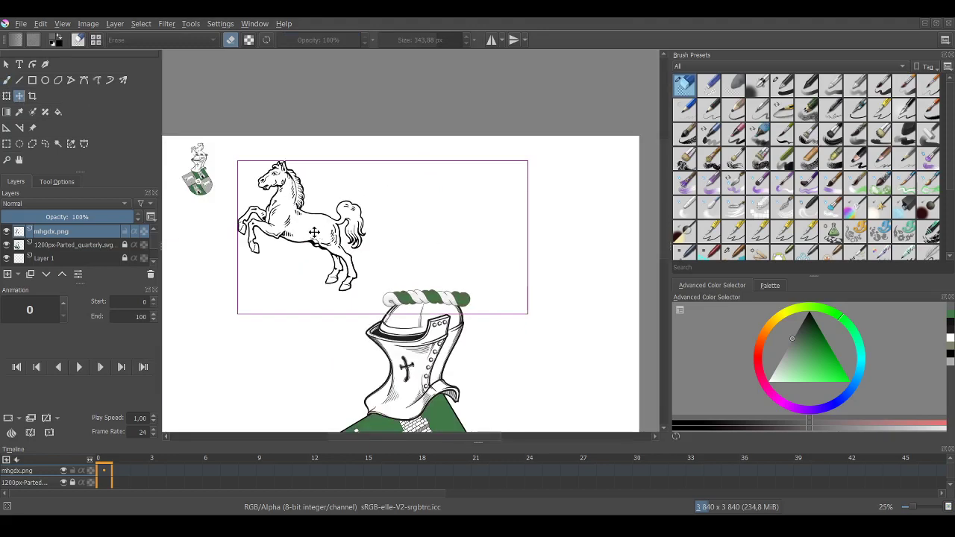
pyautogui.moveTo(326, 238); pyautogui.dragTo(392, 264)
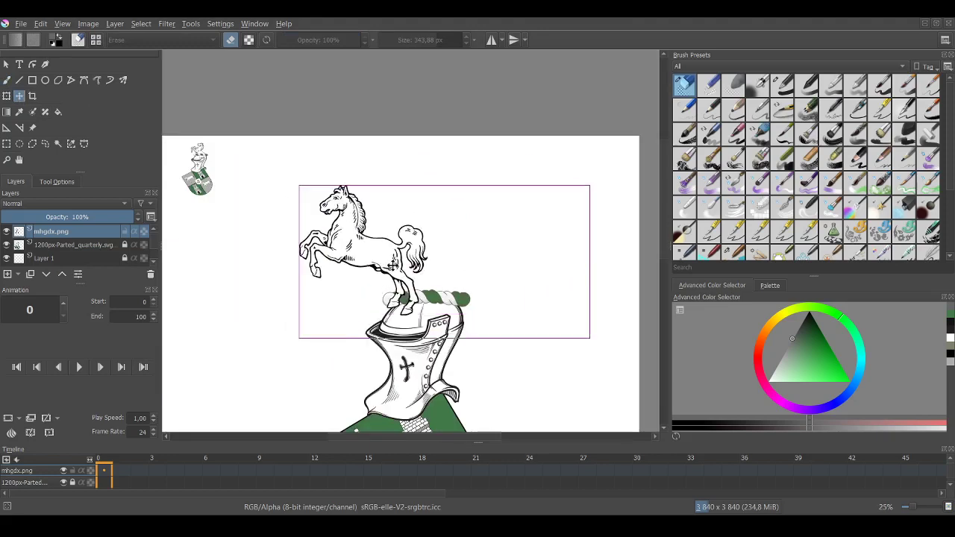
pyautogui.scroll(2, 391, 264)
pyautogui.scroll(1, 392, 265)
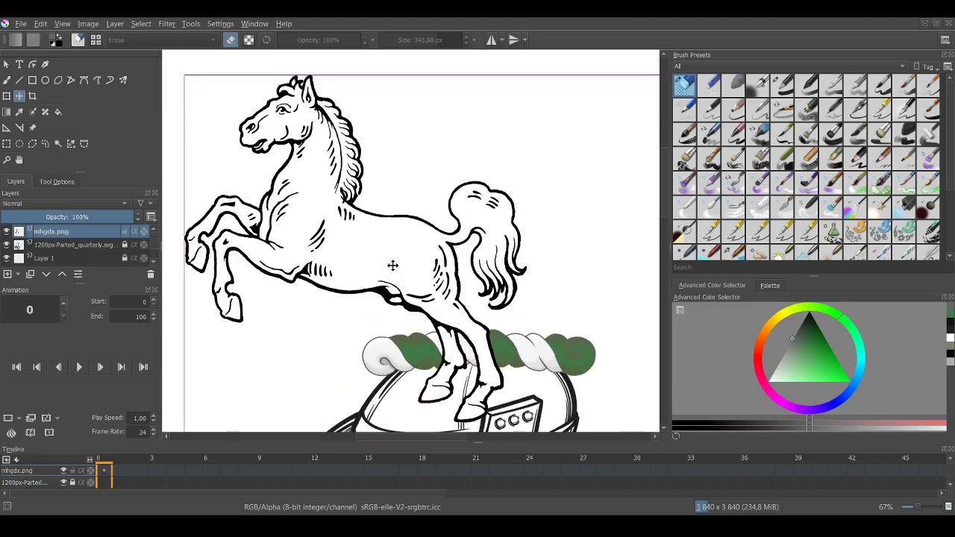
pyautogui.scroll(-1, 392, 265)
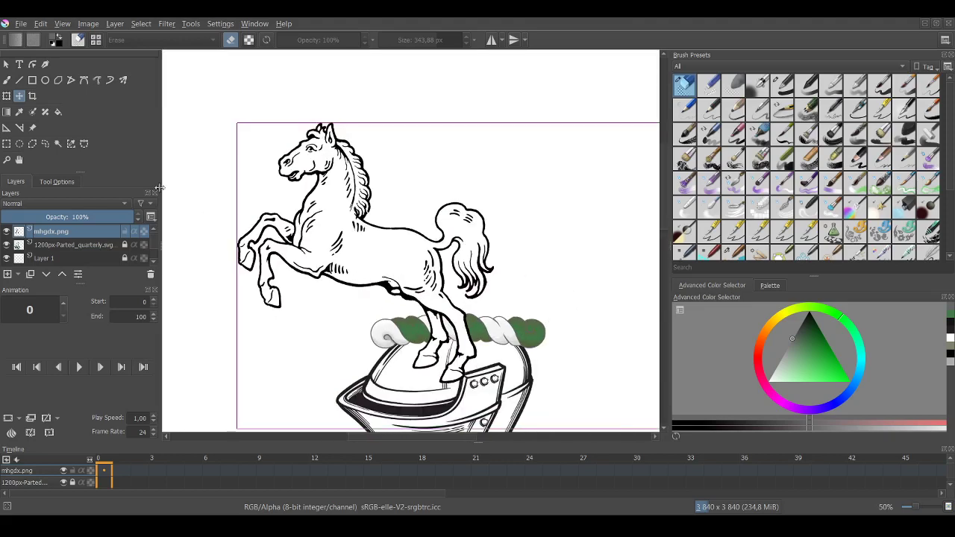
# Rotate the horse clockwise into a steeper rearing pose and move it down over the torse and helmet.
pyautogui.click(7, 97)
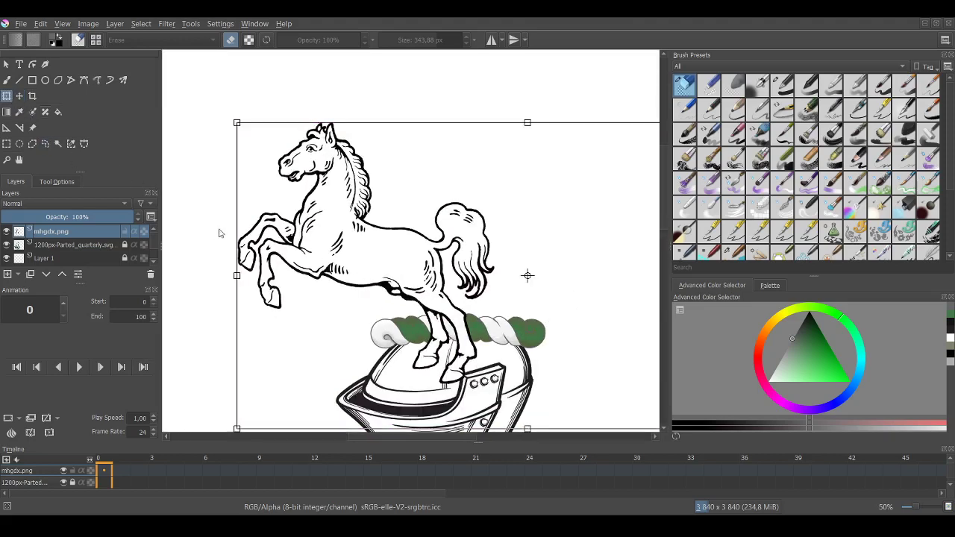
pyautogui.moveTo(217, 245); pyautogui.dragTo(297, 169)
pyautogui.click(19, 96)
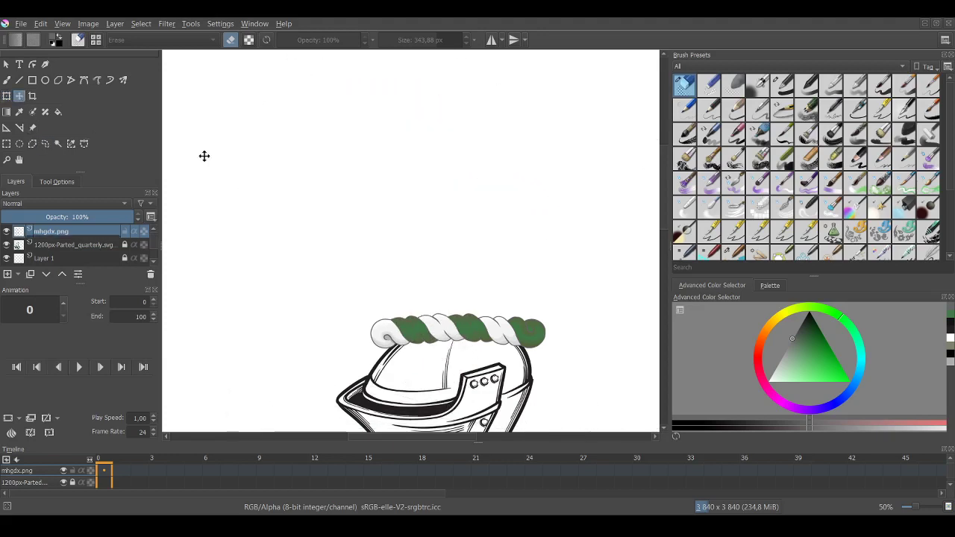
pyautogui.moveTo(437, 207); pyautogui.dragTo(492, 330)
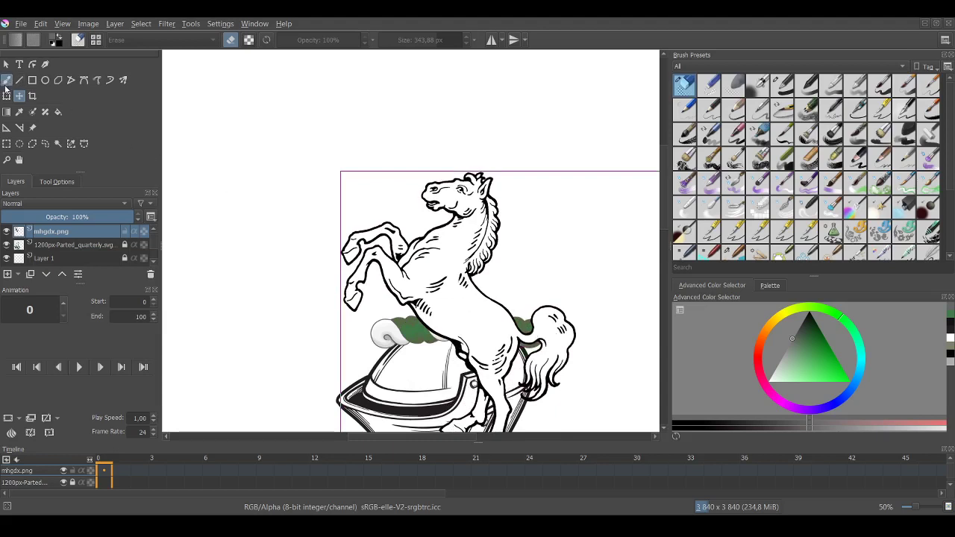
# Erase the horse's tail and its hind legs over the helmet with a smaller Eraser Circle brush.
pyautogui.click(7, 79)
pyautogui.press('[')
pyautogui.press('[')
pyautogui.press('[')
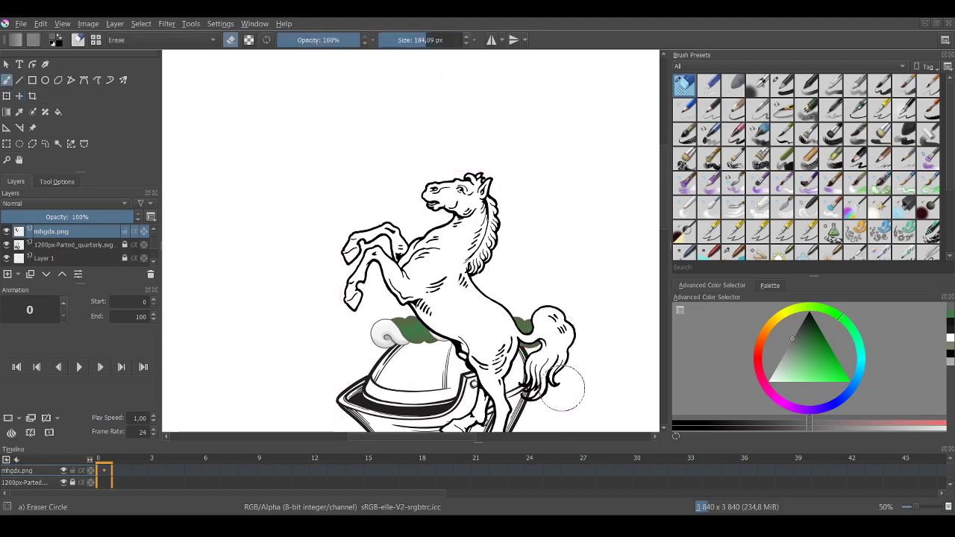
pyautogui.moveTo(564, 388)
pyautogui.mouseDown()
pyautogui.moveTo(564, 323)
pyautogui.moveTo(549, 307)
pyautogui.moveTo(550, 353)
pyautogui.moveTo(567, 378)
pyautogui.moveTo(542, 388)
pyautogui.moveTo(544, 345)
pyautogui.mouseUp()
pyautogui.scroll(-1, 559, 384)
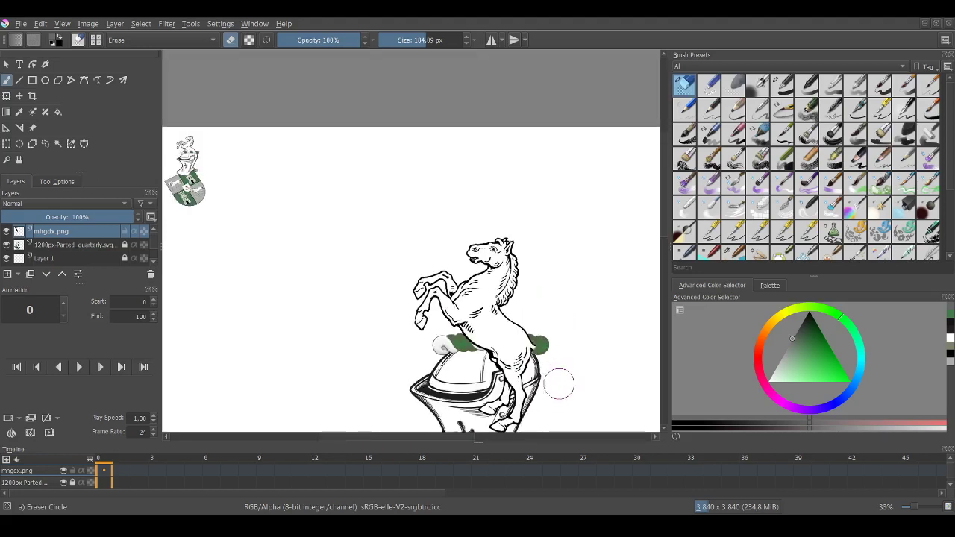
pyautogui.moveTo(507, 415)
pyautogui.mouseDown()
pyautogui.moveTo(523, 419)
pyautogui.moveTo(472, 402)
pyautogui.moveTo(526, 394)
pyautogui.moveTo(510, 390)
pyautogui.mouseUp()
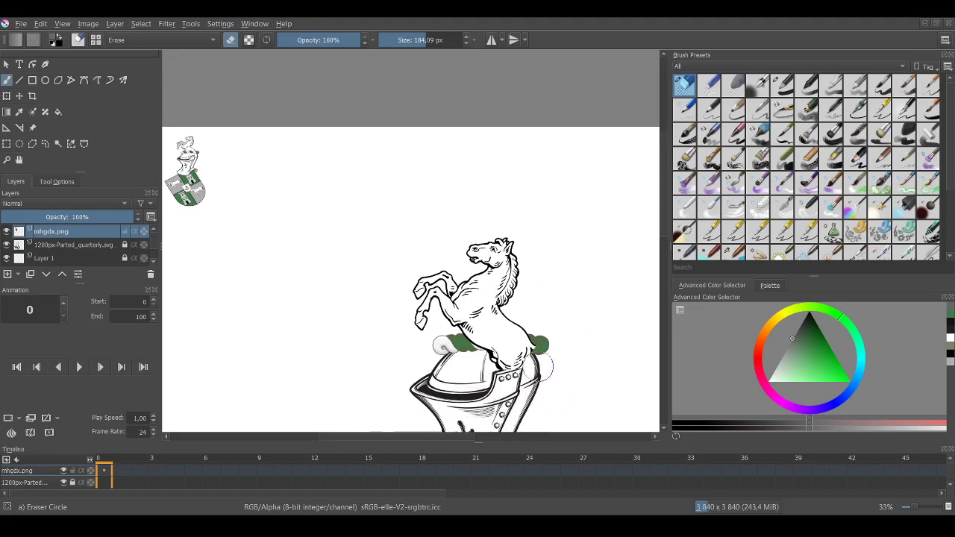
pyautogui.scroll(1, 553, 362)
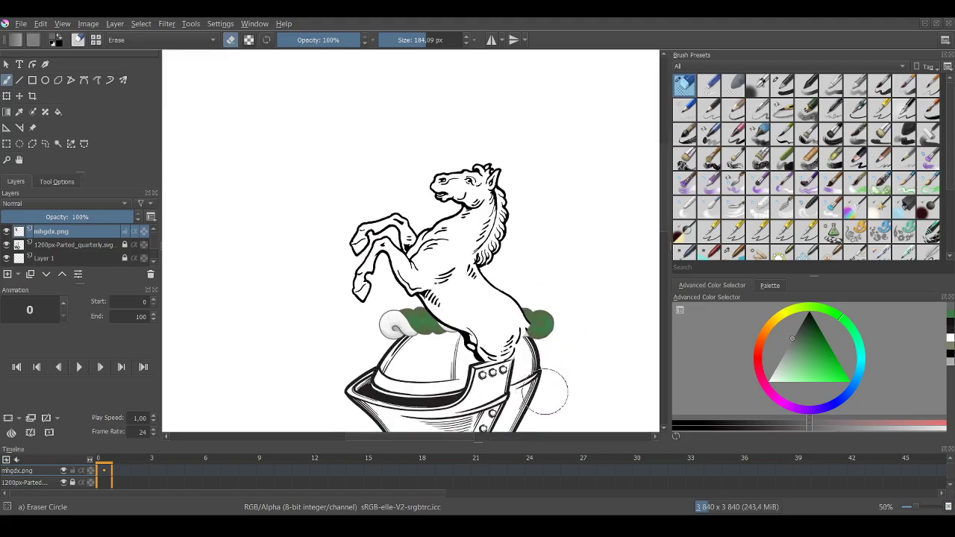
# Tilt the trimmed horse slightly clockwise and shift it left towards the middle of the torse.
pyautogui.click(7, 95)
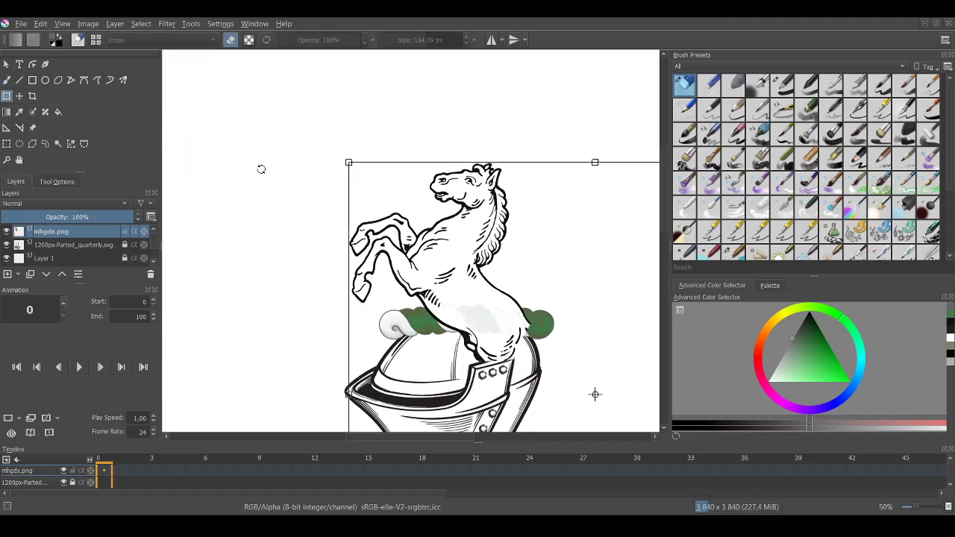
pyautogui.moveTo(274, 190); pyautogui.dragTo(300, 174)
pyautogui.click(23, 99)
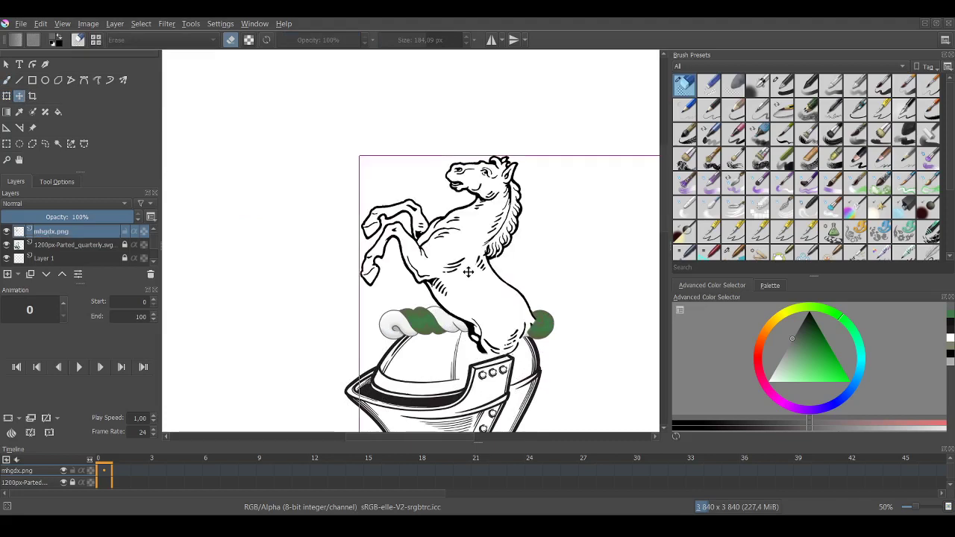
pyautogui.moveTo(468, 272); pyautogui.dragTo(448, 273)
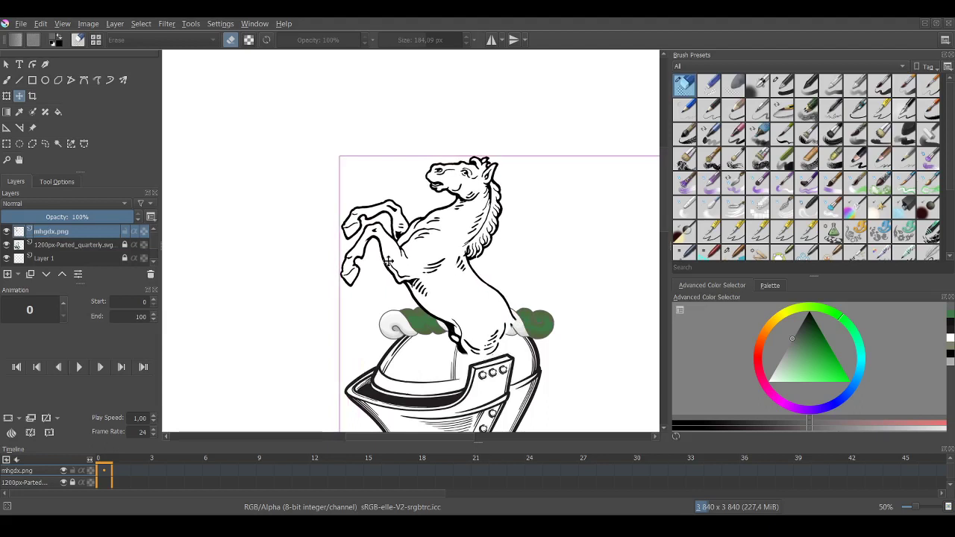
# Rotate the horse a few degrees further clockwise and move it slightly left and down onto the torse.
pyautogui.click(6, 96)
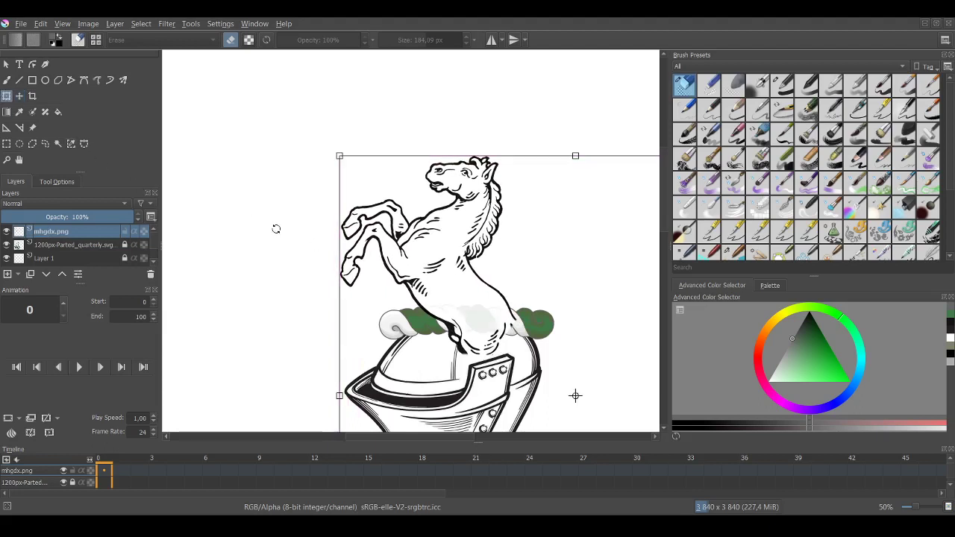
pyautogui.moveTo(279, 224); pyautogui.dragTo(230, 180)
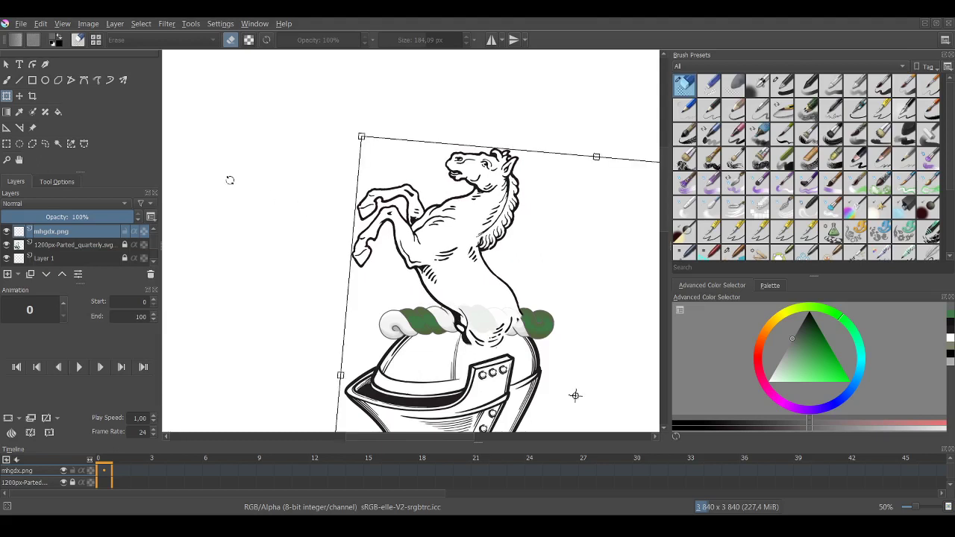
pyautogui.click(20, 97)
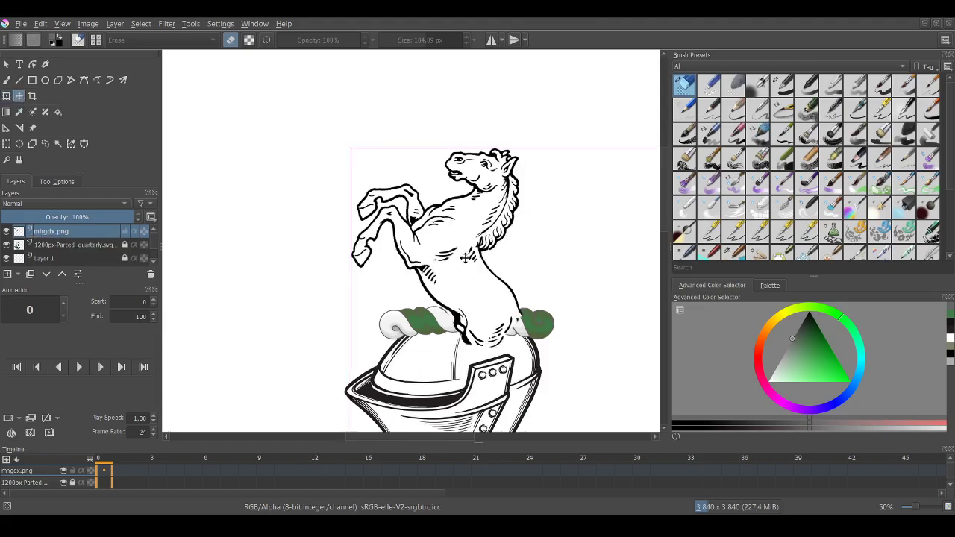
pyautogui.moveTo(463, 259); pyautogui.dragTo(454, 261)
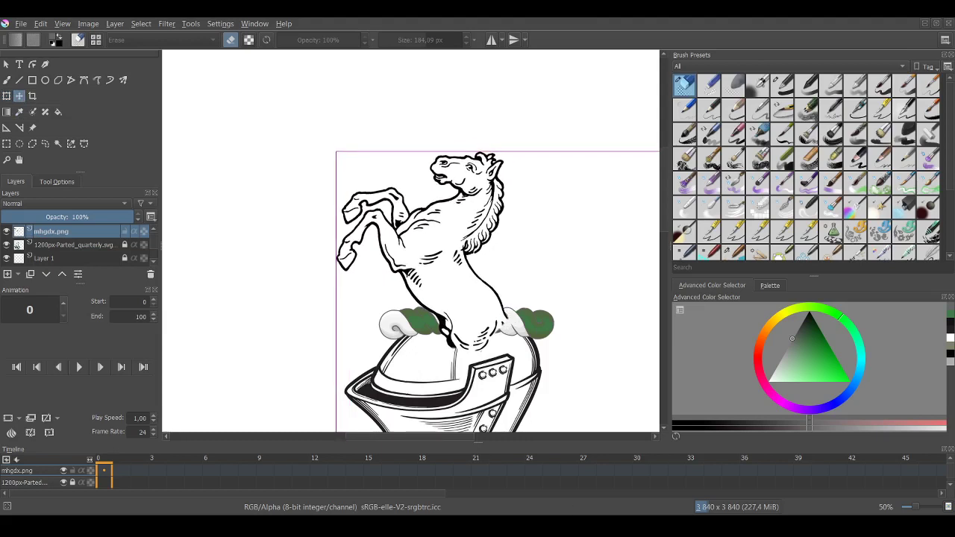
# Fine-tune the horse with a very slight clockwise rotation and a small nudge left and down on the torse.
pyautogui.click(7, 96)
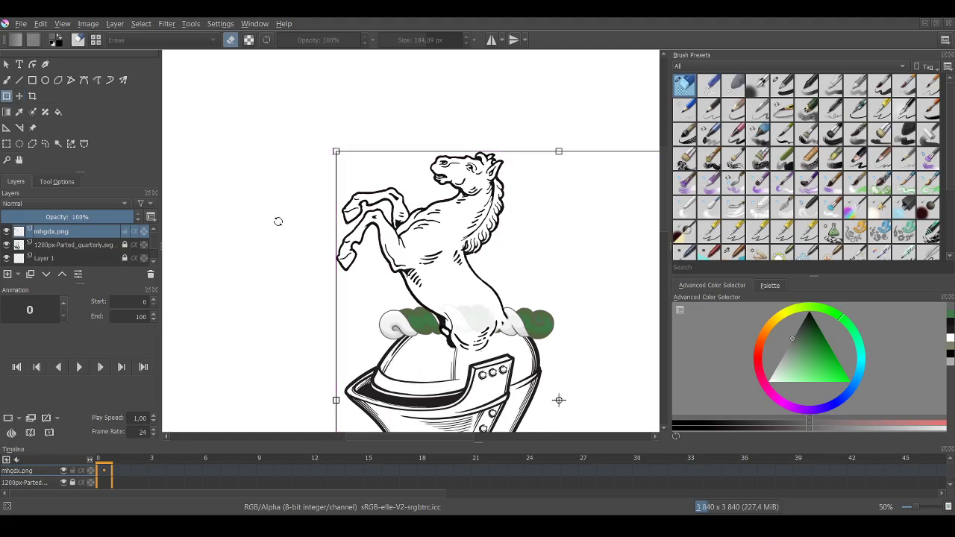
pyautogui.moveTo(278, 222); pyautogui.dragTo(283, 216)
pyautogui.click(20, 96)
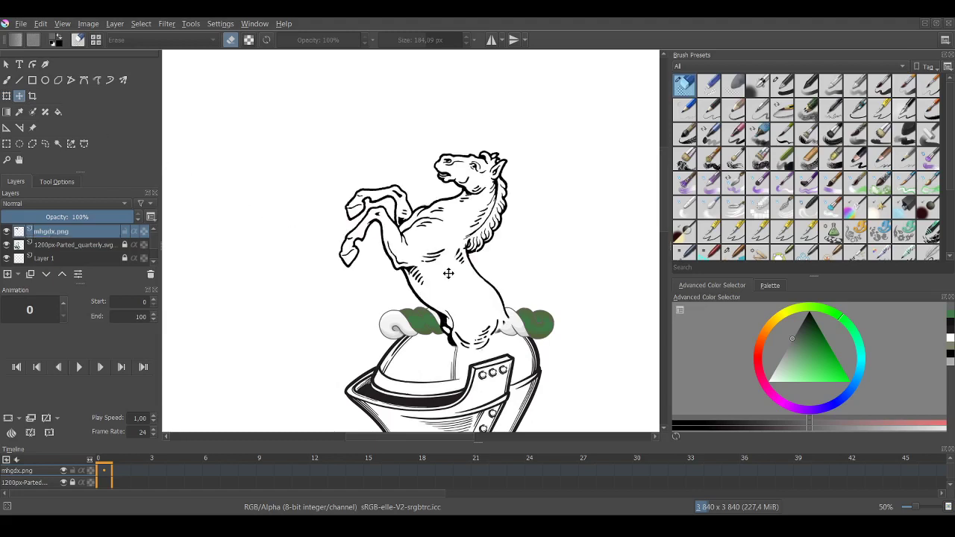
pyautogui.moveTo(447, 276); pyautogui.dragTo(445, 277)
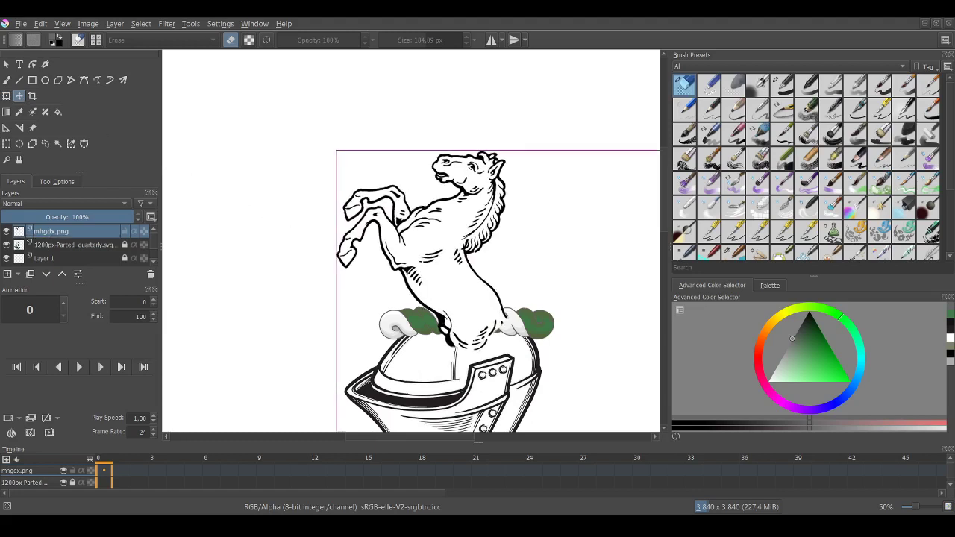
pyautogui.scroll(2, 483, 313)
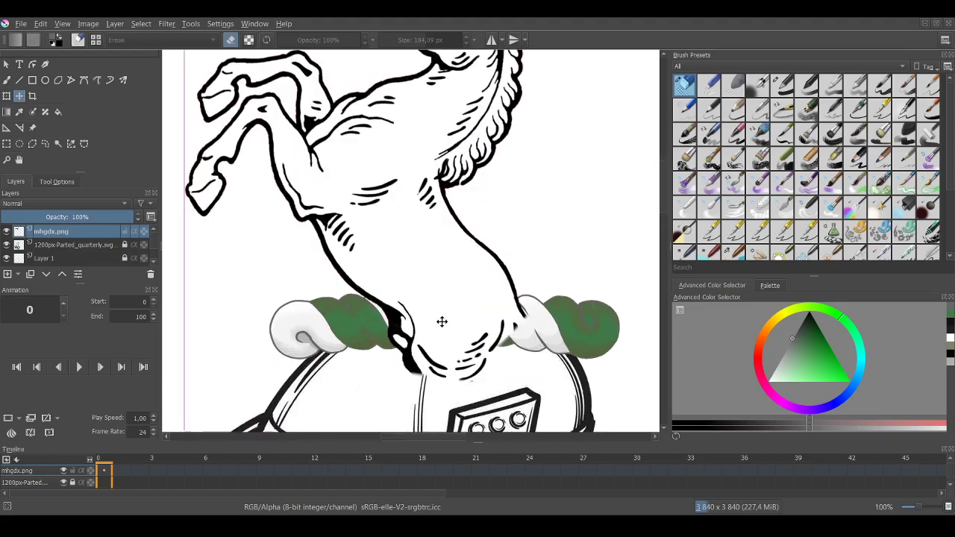
pyautogui.scroll(1, 397, 321)
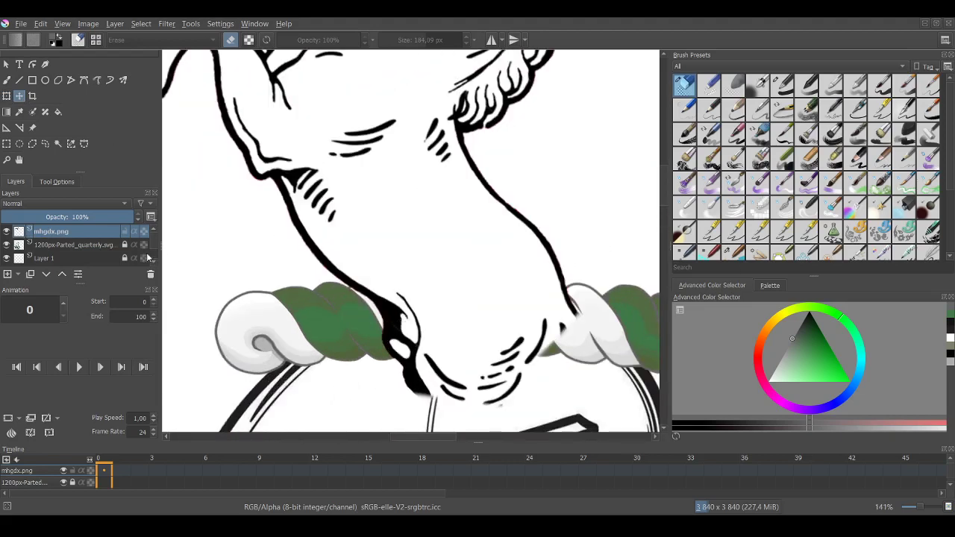
# Erase the horse's hindquarters where they cover the middle of the torse with an Eraser Circle brush of about 98 px.
pyautogui.press('b')
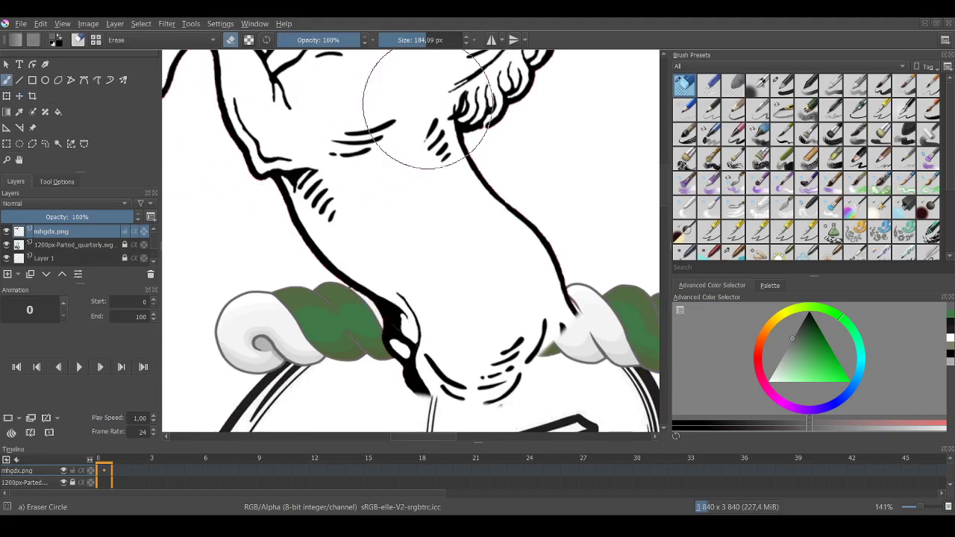
pyautogui.click(404, 39)
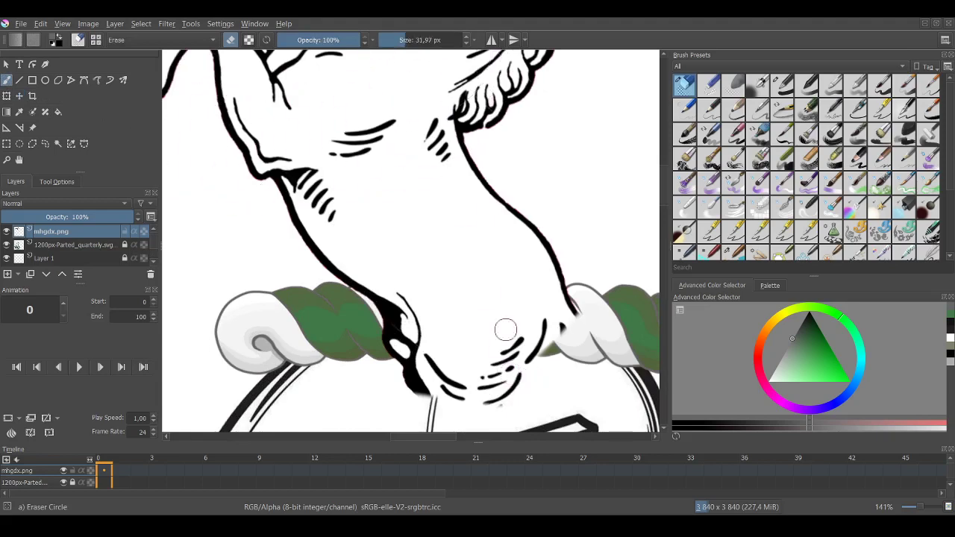
pyautogui.click(418, 40)
pyautogui.moveTo(473, 337)
pyautogui.mouseDown()
pyautogui.moveTo(521, 374)
pyautogui.moveTo(471, 384)
pyautogui.moveTo(388, 375)
pyautogui.moveTo(388, 359)
pyautogui.moveTo(405, 352)
pyautogui.moveTo(370, 339)
pyautogui.moveTo(431, 328)
pyautogui.moveTo(425, 300)
pyautogui.moveTo(454, 312)
pyautogui.moveTo(483, 301)
pyautogui.moveTo(518, 311)
pyautogui.moveTo(514, 297)
pyautogui.moveTo(540, 331)
pyautogui.moveTo(561, 334)
pyautogui.moveTo(472, 338)
pyautogui.moveTo(394, 313)
pyautogui.mouseUp()
pyautogui.scroll(2, 405, 298)
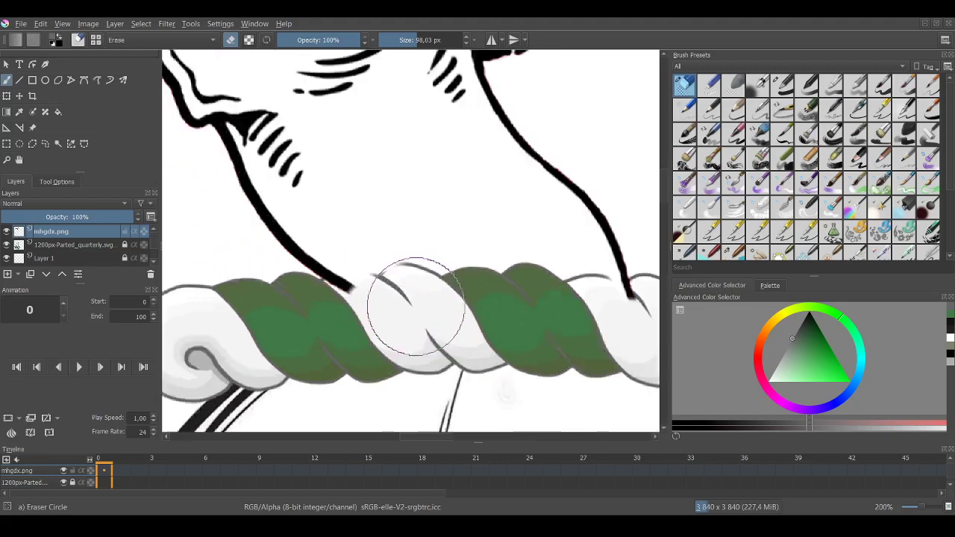
# Trim the lower end of the horse's belly outline flush with the torse's upper edge, using a 19.57 px eraser.
pyautogui.moveTo(393, 128); pyautogui.dragTo(351, 129)
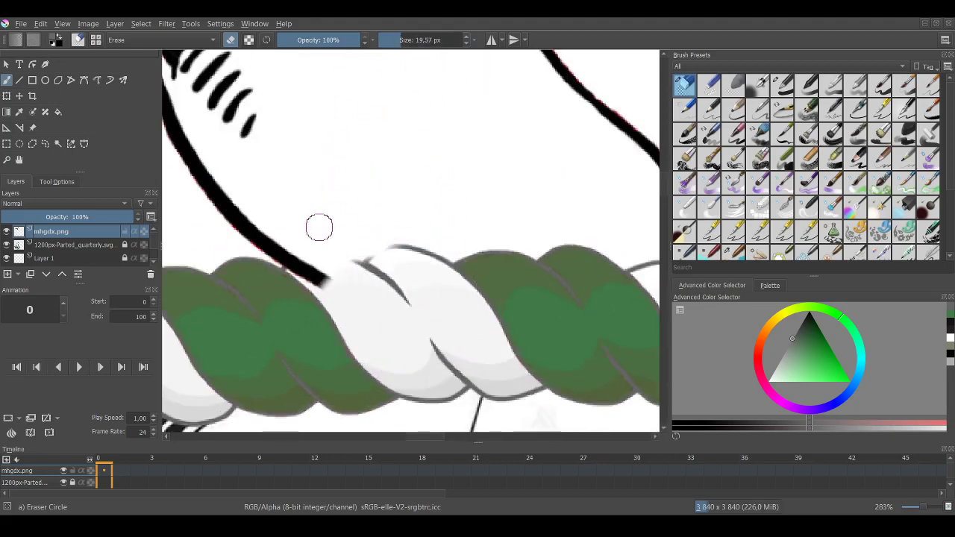
pyautogui.moveTo(321, 241)
pyautogui.mouseDown()
pyautogui.moveTo(315, 269)
pyautogui.moveTo(302, 272)
pyautogui.mouseUp()
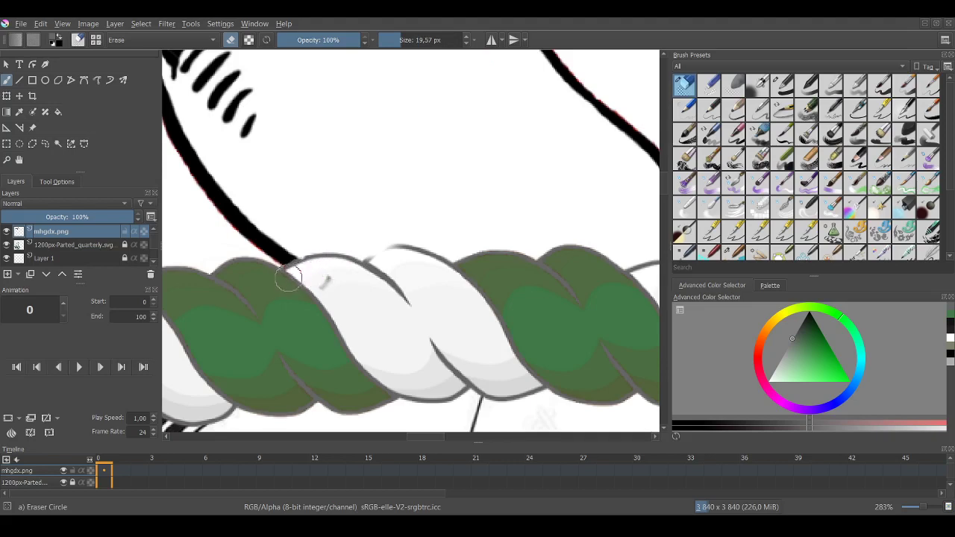
pyautogui.scroll(4, 299, 275)
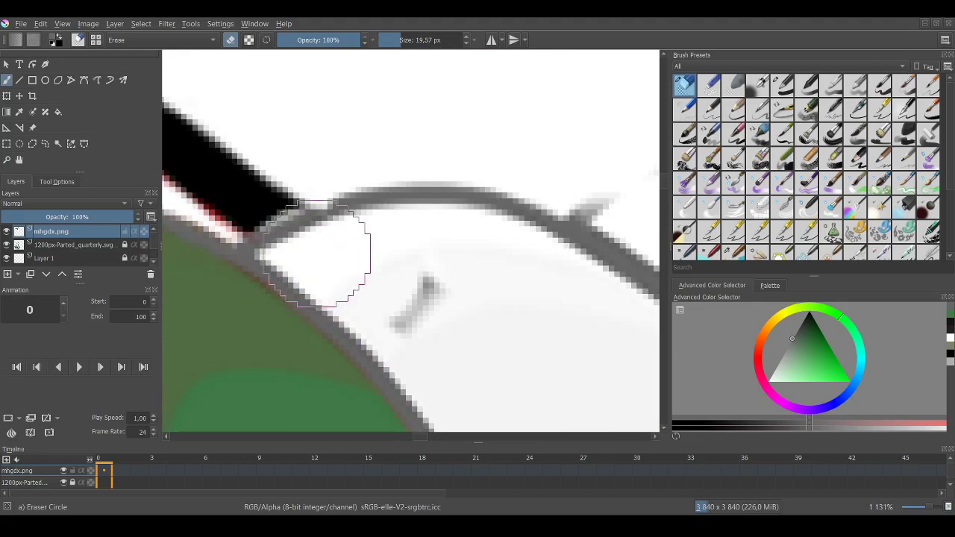
pyautogui.scroll(-4, 359, 252)
# Trim the lower end of the horse's back outline to the torse's upper edge, undoing the stroke that misses.
pyautogui.scroll(6, 570, 281)
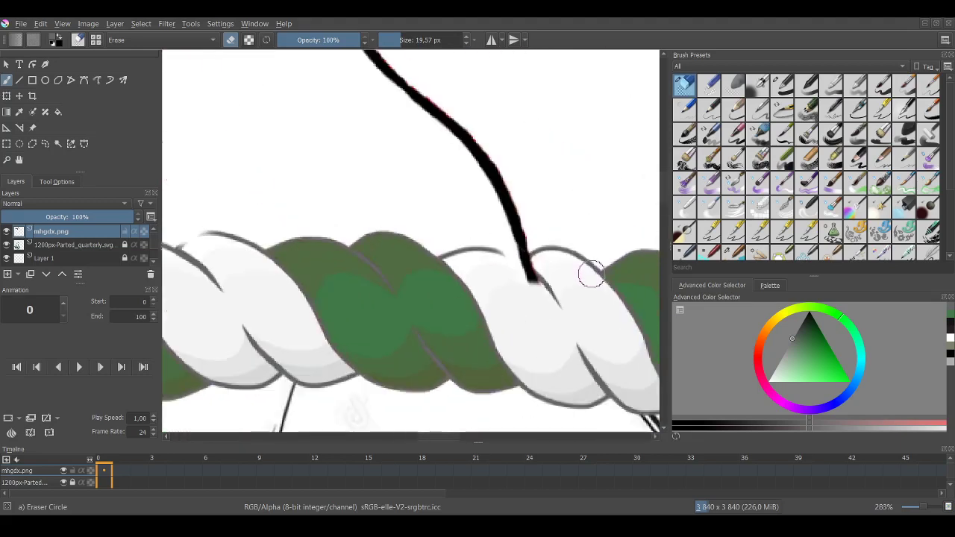
pyautogui.moveTo(537, 265); pyautogui.dragTo(484, 270)
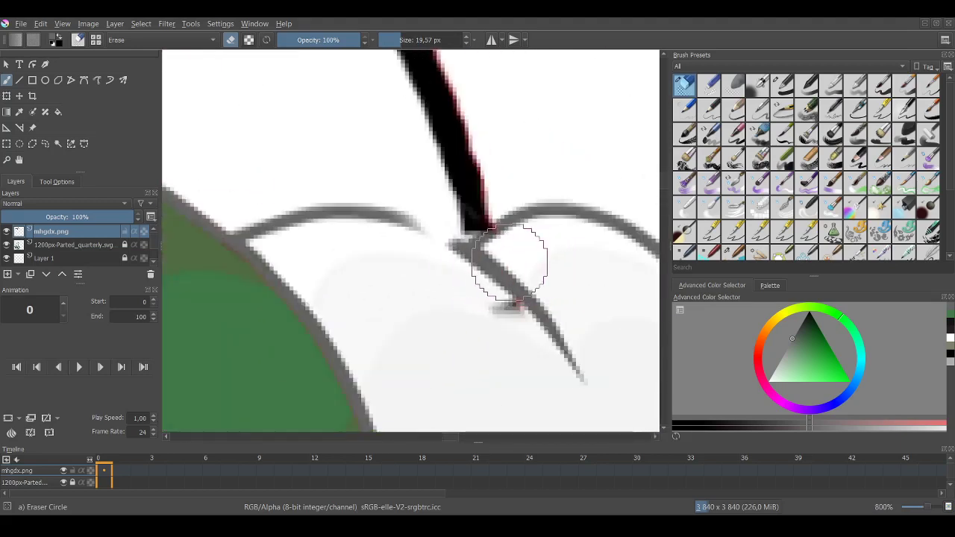
pyautogui.hotkey('ctrl', 'z')
pyautogui.scroll(-6, 406, 244)
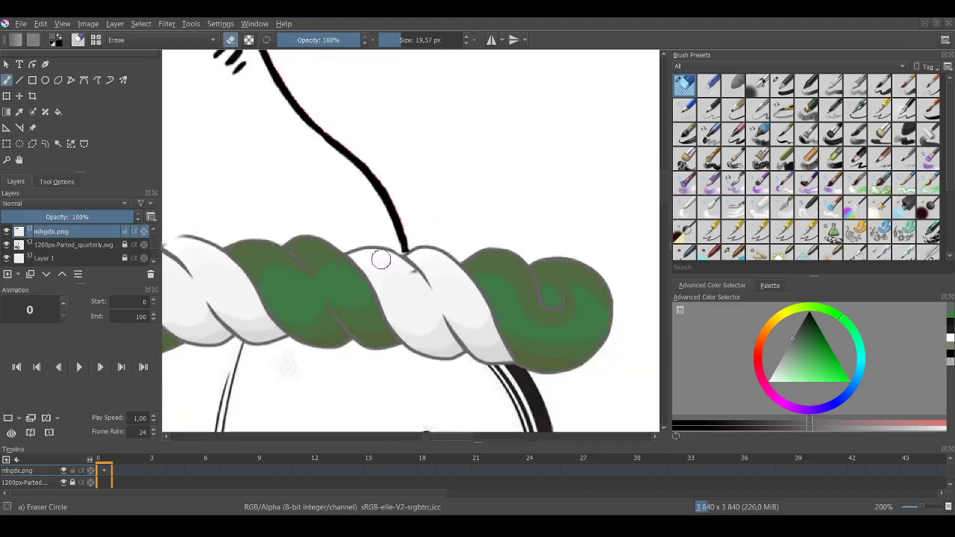
pyautogui.scroll(5, 420, 264)
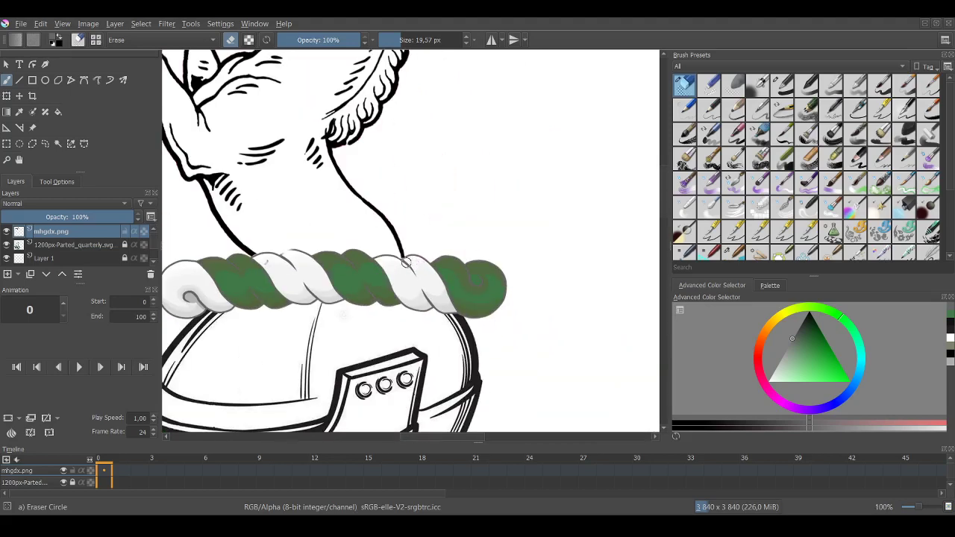
pyautogui.scroll(-2, 288, 252)
# Erase the leftover outline specks on and just above the torse's white strand below the horse's belly.
pyautogui.scroll(1, 256, 245)
pyautogui.scroll(1, 213, 246)
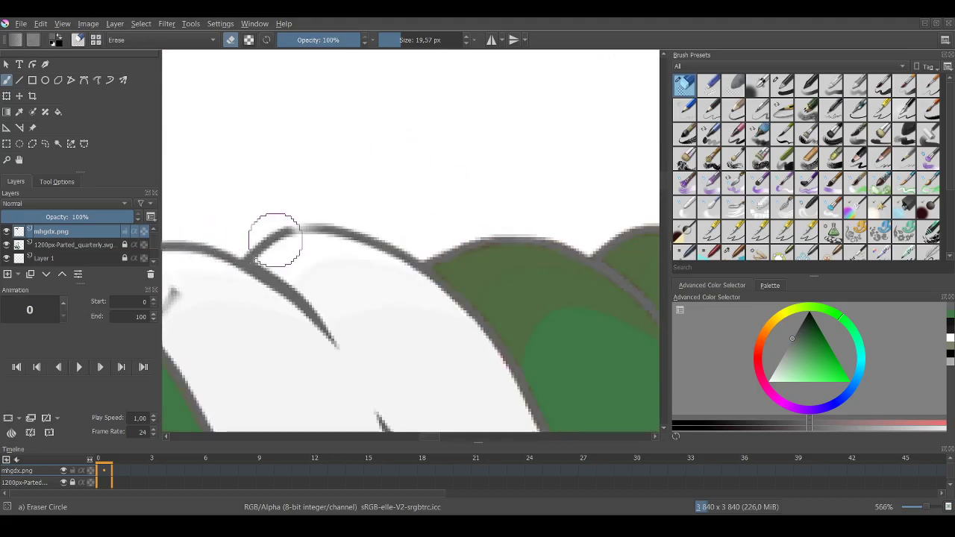
pyautogui.scroll(-4, 322, 223)
pyautogui.scroll(3, 285, 262)
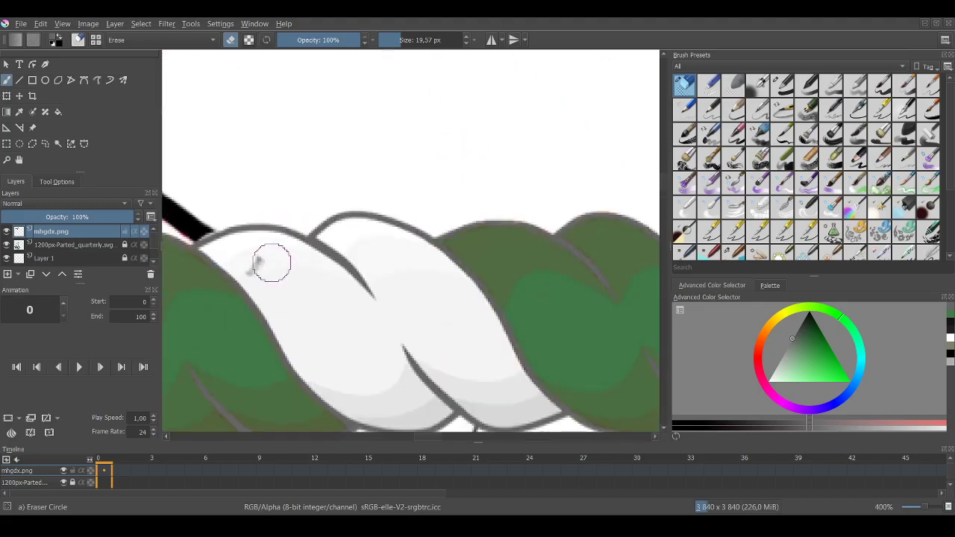
pyautogui.scroll(-4, 269, 257)
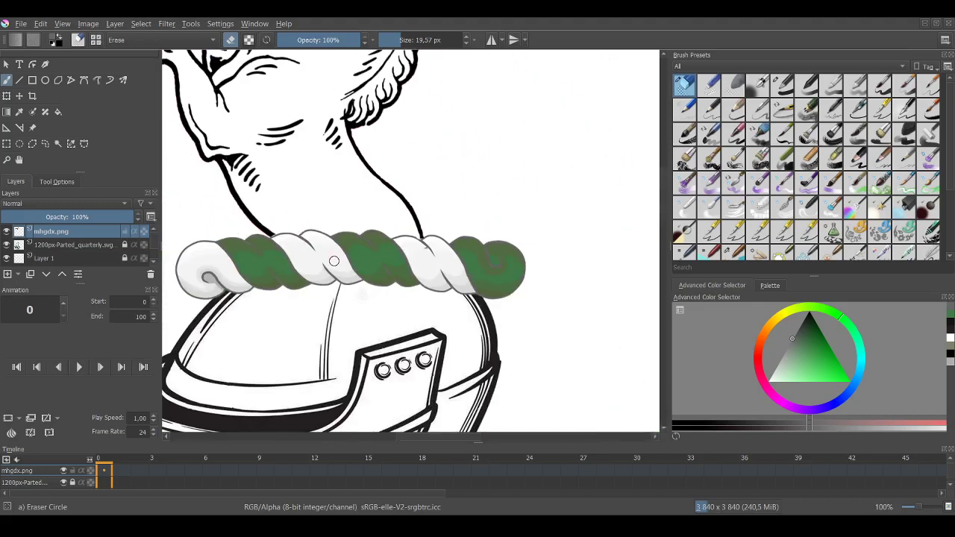
# Merge the horse layer into the coat of arms layer and move the combined arms up and left on the canvas.
pyautogui.scroll(-2, 527, 255)
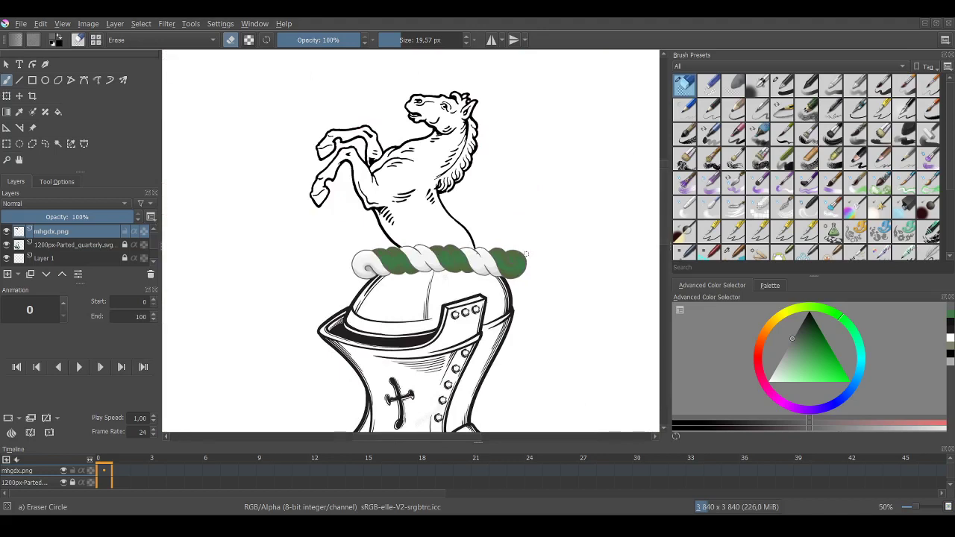
pyautogui.scroll(-4, 527, 254)
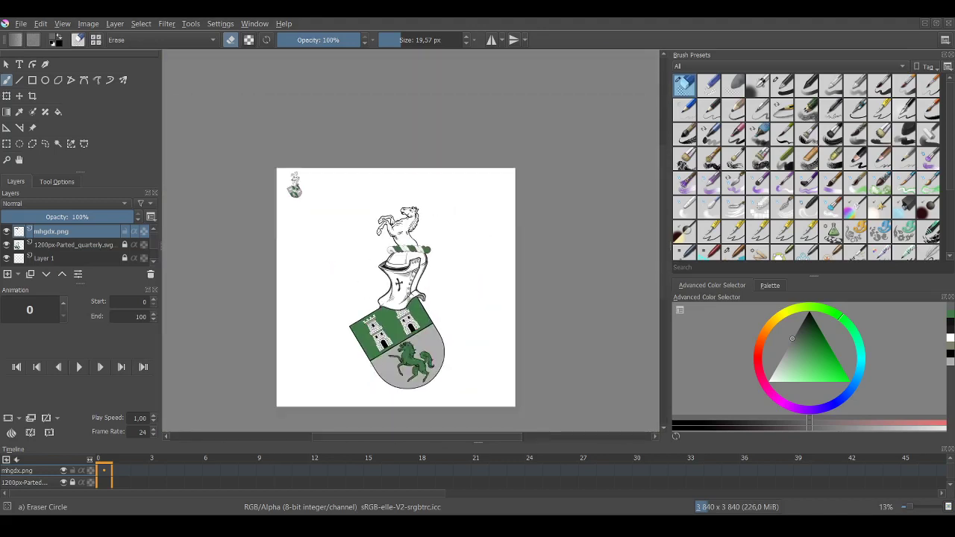
pyautogui.scroll(3, 343, 354)
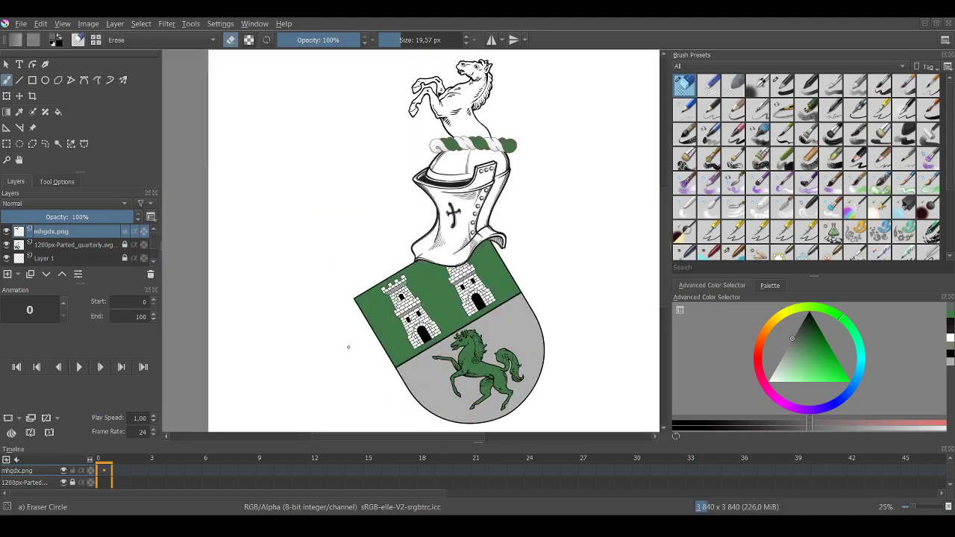
pyautogui.scroll(-1, 349, 345)
pyautogui.scroll(1, 377, 320)
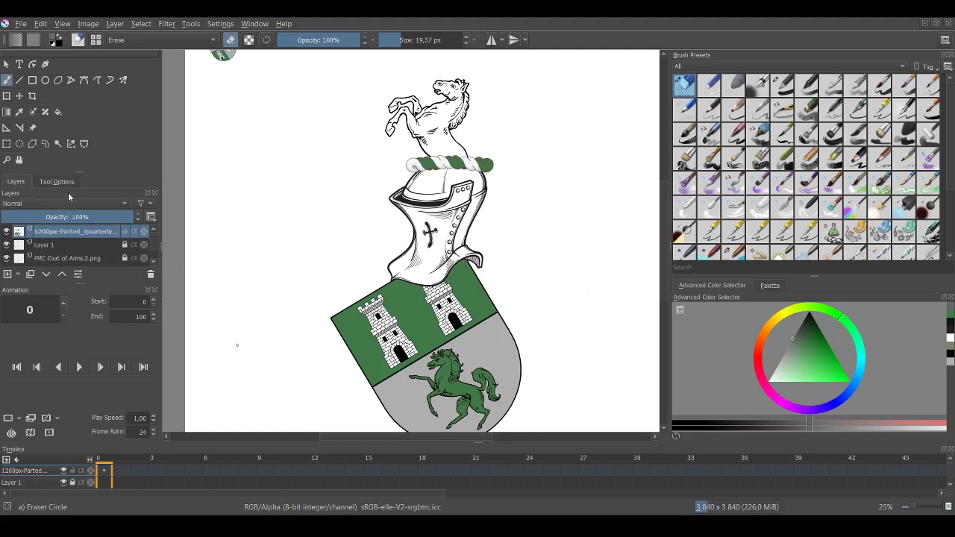
pyautogui.click(20, 96)
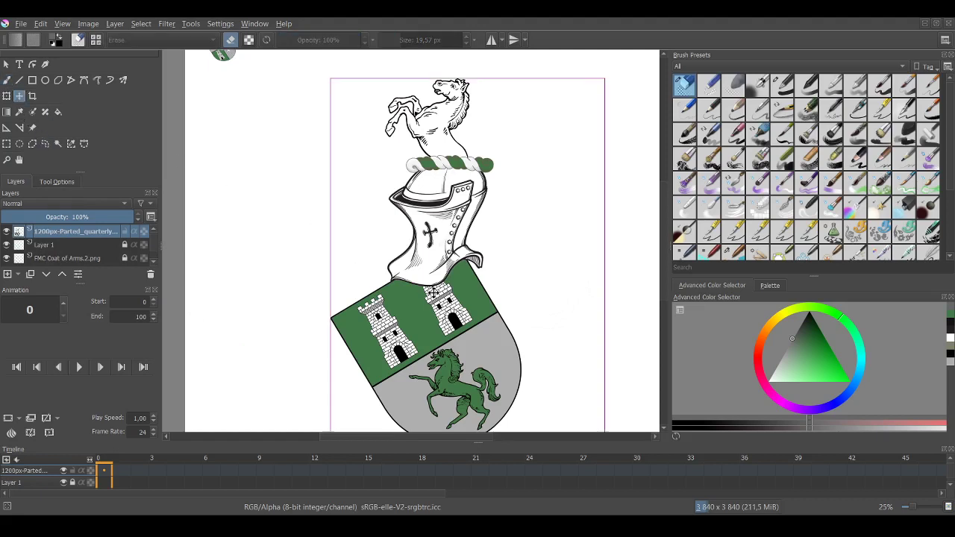
pyautogui.moveTo(426, 283); pyautogui.dragTo(400, 259)
pyautogui.press('-')
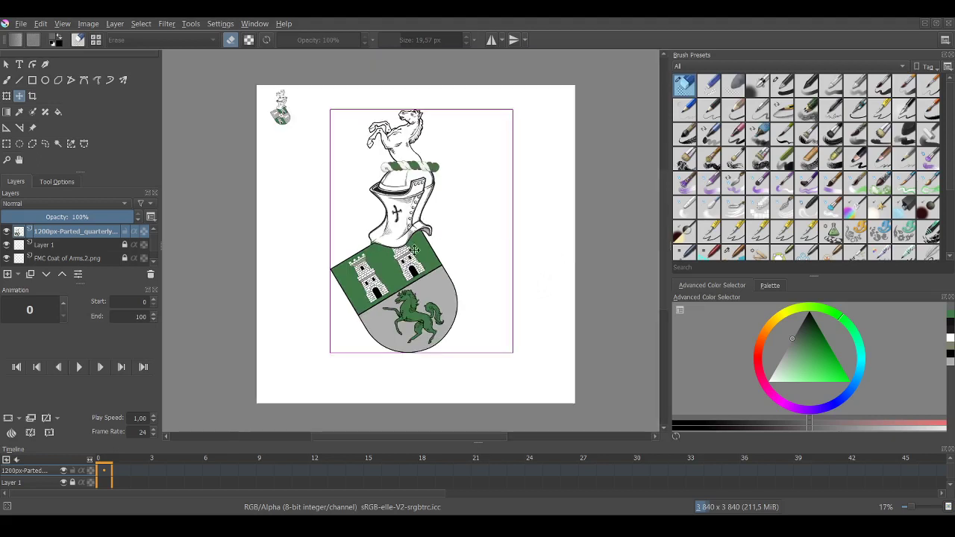
# Enlarge the eraser to 1000 px and erase the stray remains in the blank area beside the combined arms.
pyautogui.click(7, 80)
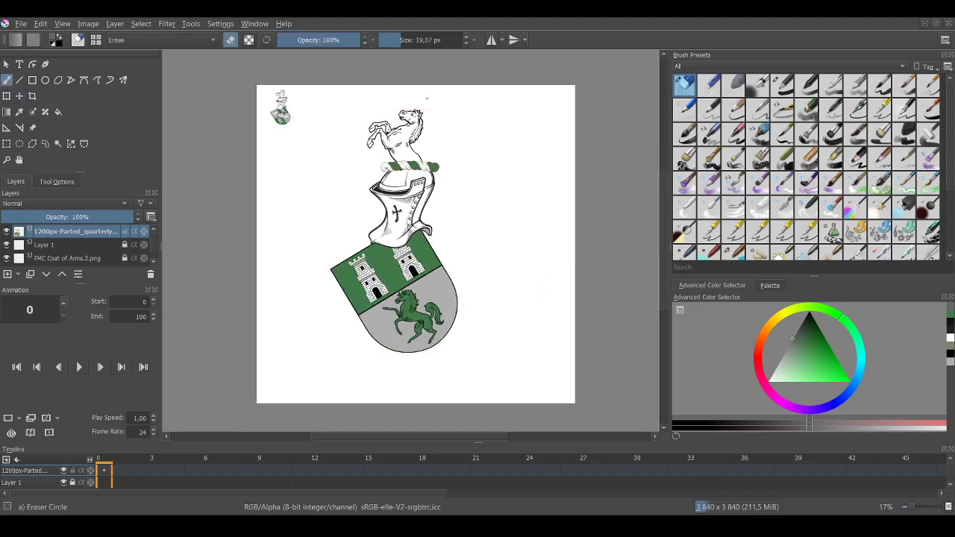
pyautogui.moveTo(427, 98); pyautogui.dragTo(468, 102)
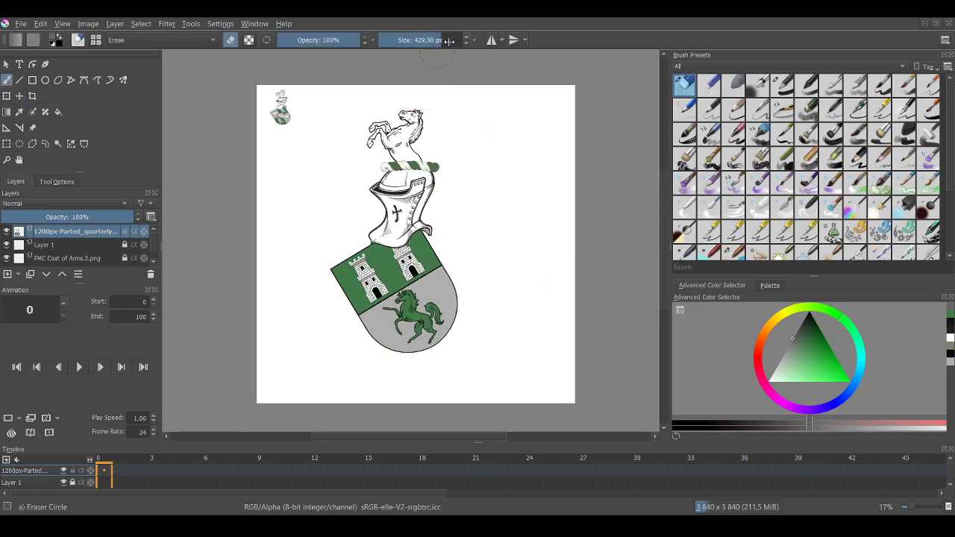
pyautogui.moveTo(448, 40); pyautogui.dragTo(467, 41)
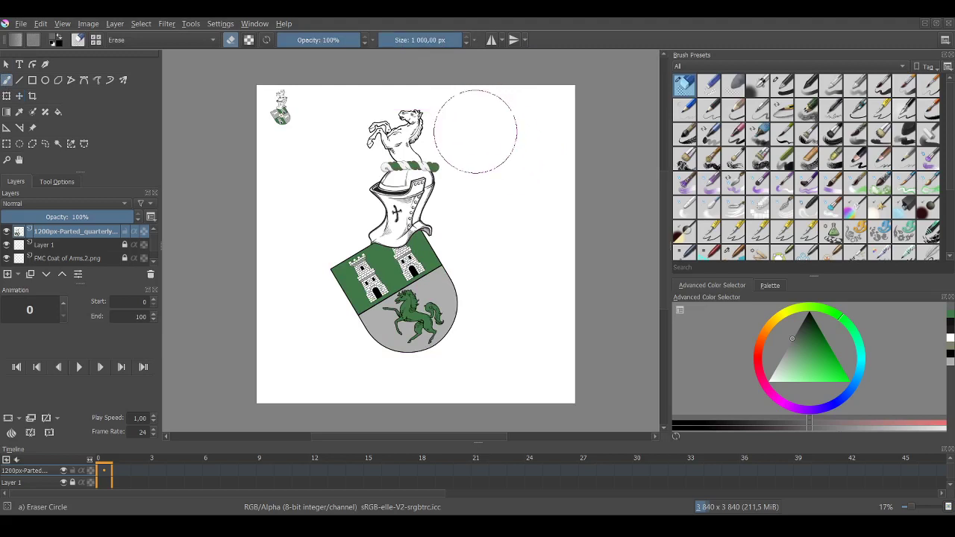
pyautogui.hotkey('ctrl', 't')
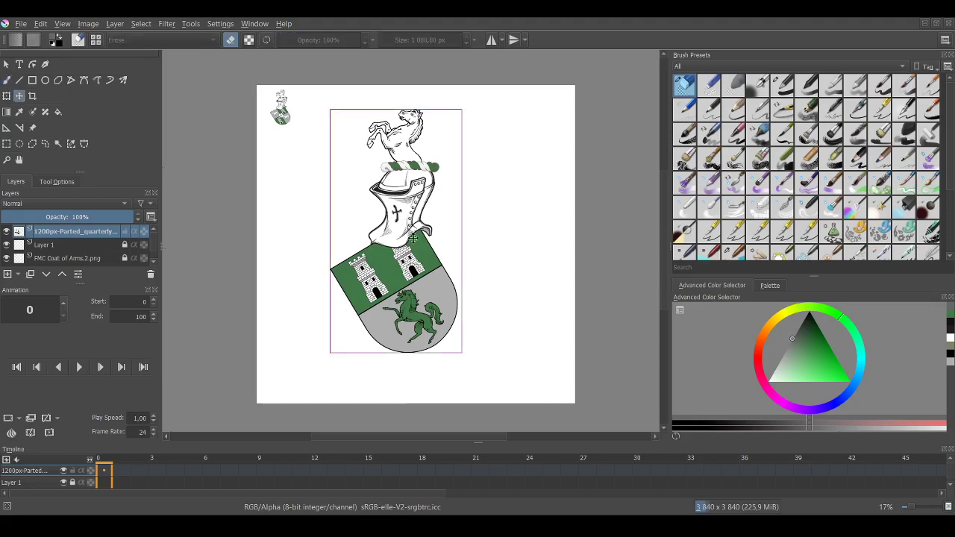
# Erase the small reference coat of arms in the canvas corner and remove its FMC Coat of Arms.2.png layer.
pyautogui.scroll(3, 256, 115)
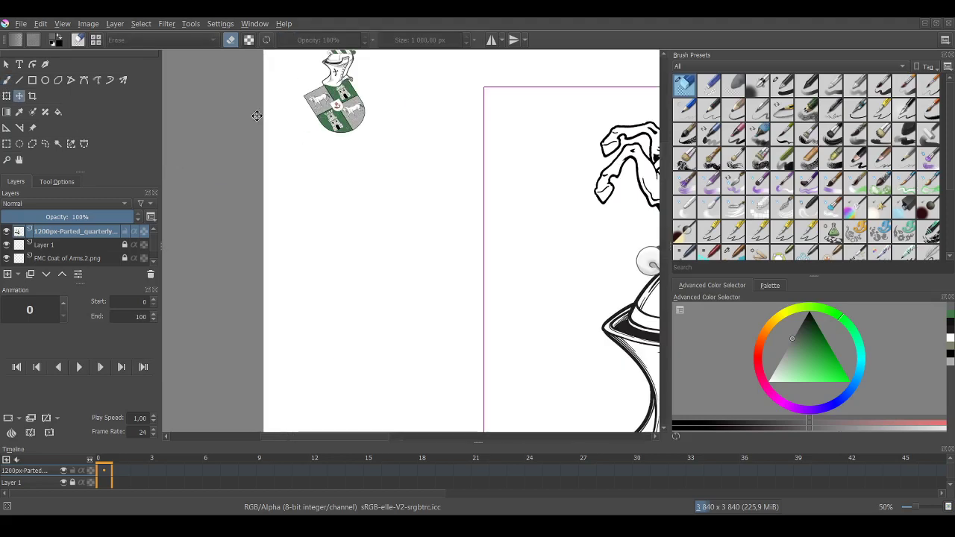
pyautogui.scroll(-3, 352, 166)
pyautogui.scroll(4, 346, 322)
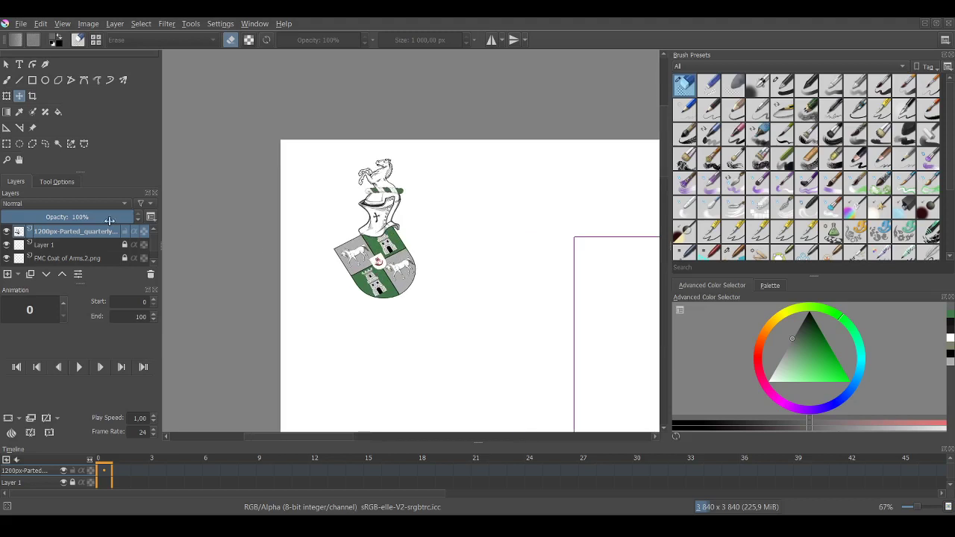
pyautogui.scroll(-1, 72, 246)
pyautogui.click(72, 246)
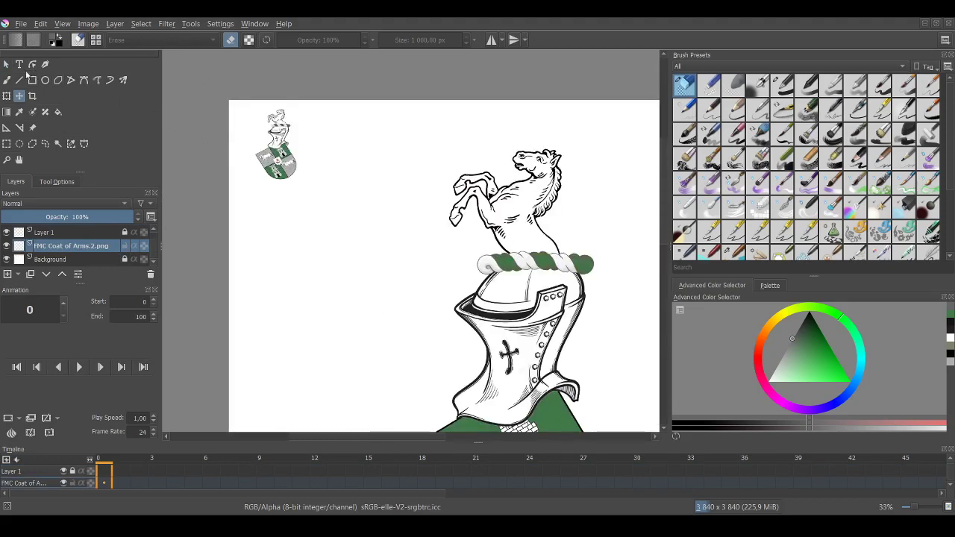
pyautogui.click(6, 79)
pyautogui.moveTo(273, 154); pyautogui.dragTo(266, 107)
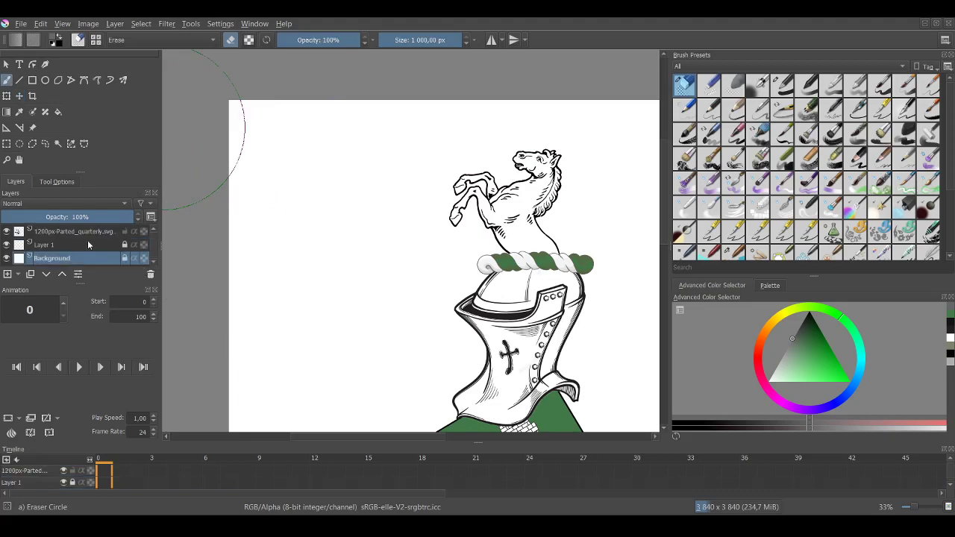
# Move the combined coat of arms slightly right and down towards the middle of the canvas.
pyautogui.click(88, 231)
pyautogui.scroll(-5, 277, 234)
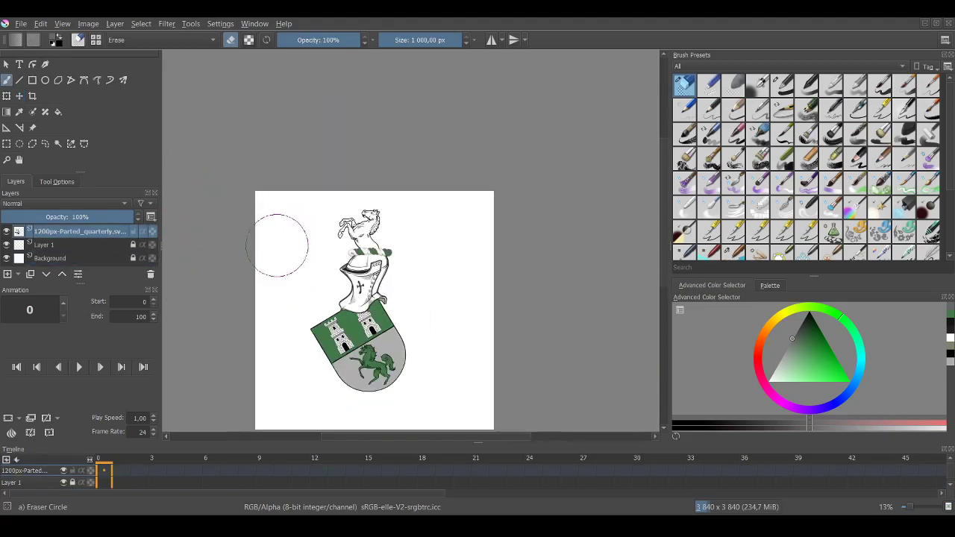
pyautogui.scroll(3, 391, 357)
pyautogui.scroll(-1, 384, 366)
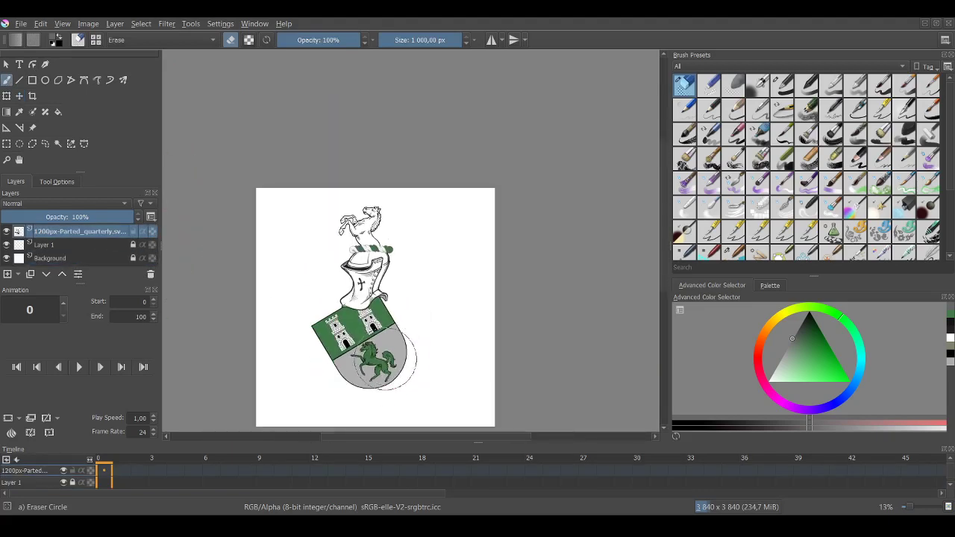
pyautogui.scroll(1, 377, 373)
pyautogui.scroll(-1, 374, 378)
pyautogui.scroll(2, 348, 309)
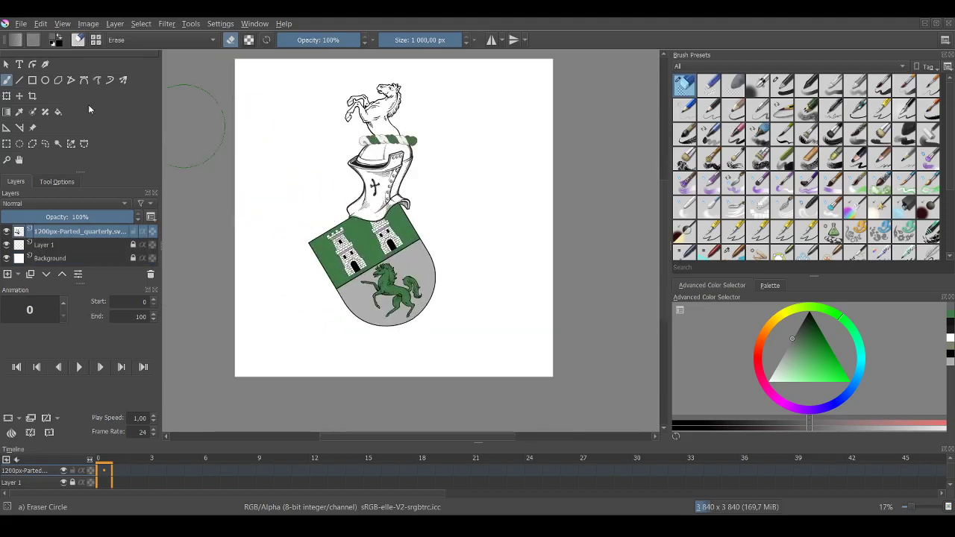
pyautogui.click(20, 96)
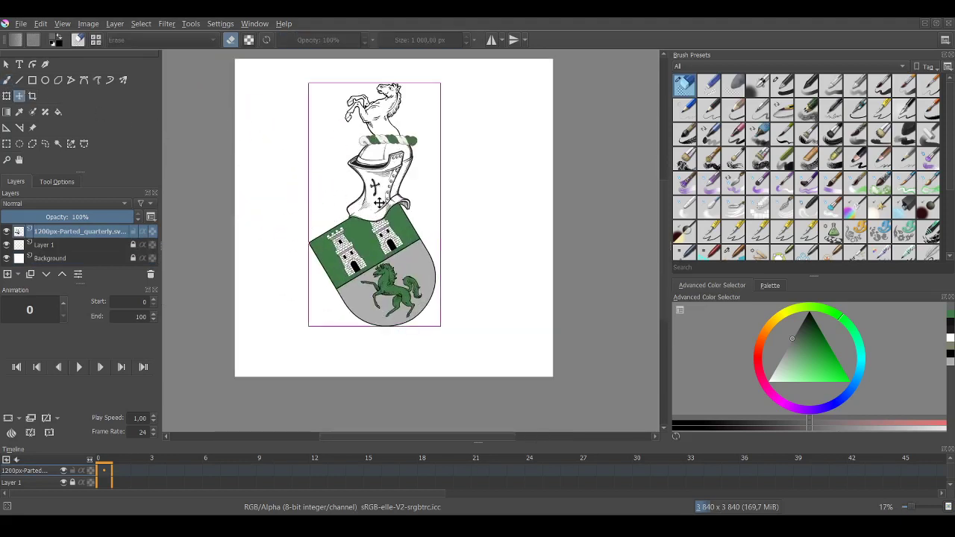
pyautogui.moveTo(381, 204); pyautogui.dragTo(399, 207)
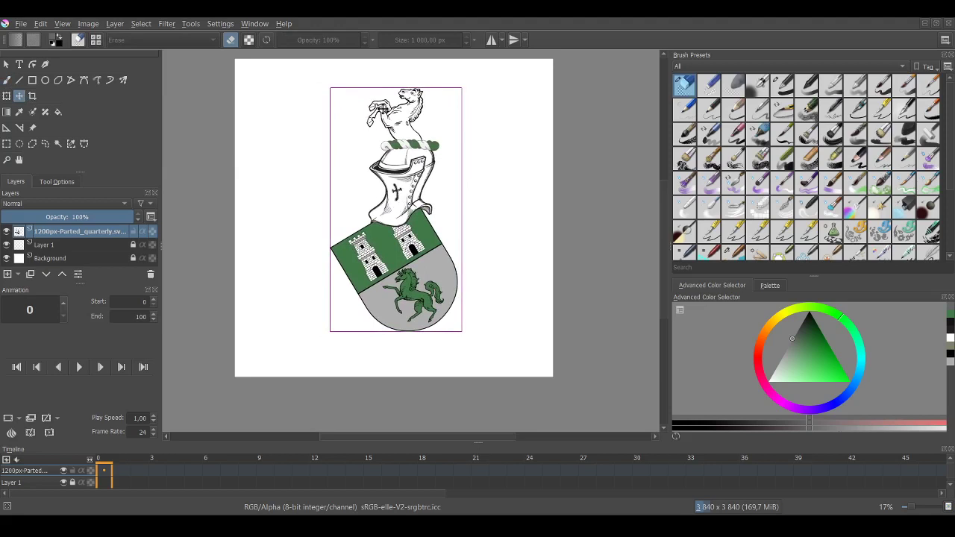
pyautogui.scroll(-1, 388, 102)
pyautogui.scroll(1, 388, 102)
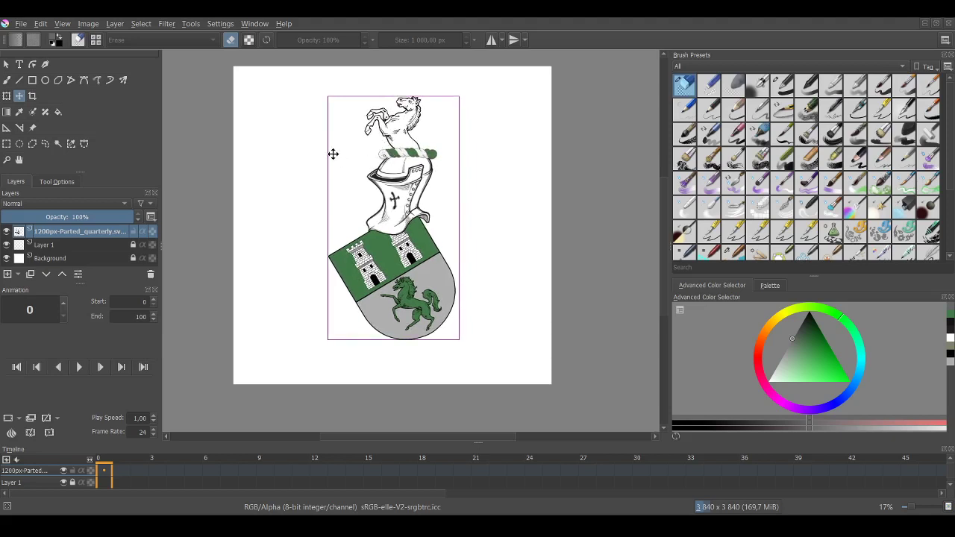
pyautogui.click(20, 159)
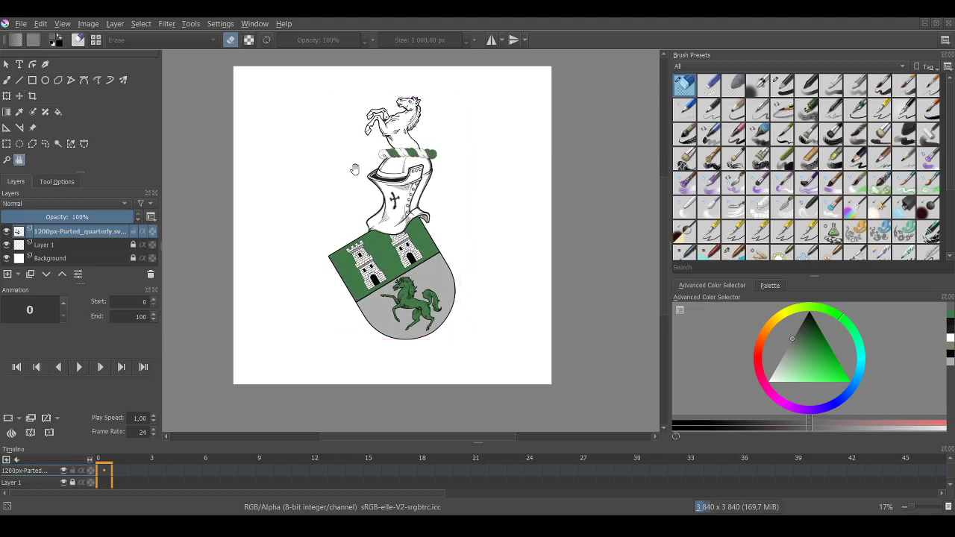
pyautogui.moveTo(372, 172); pyautogui.dragTo(379, 182)
pyautogui.click(19, 95)
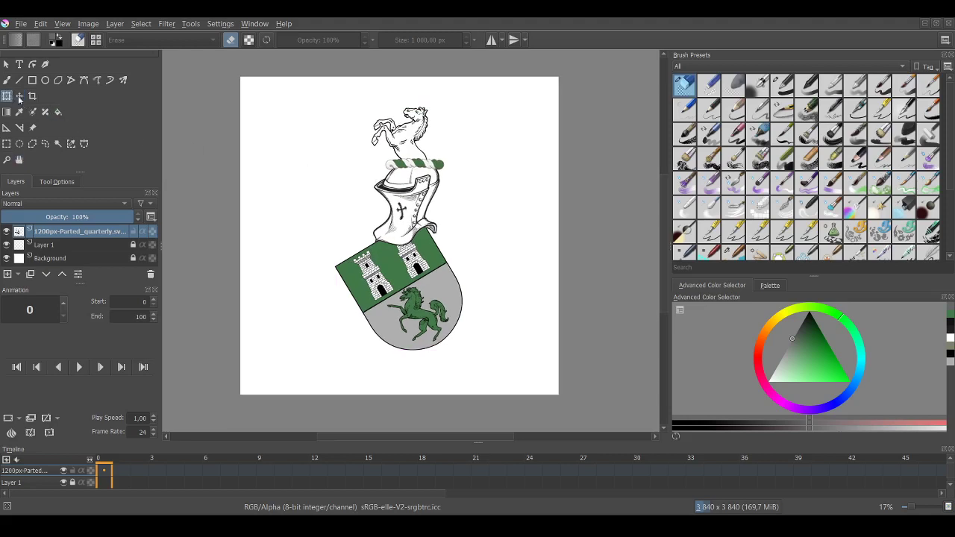
# Shift the combined coat of arms slightly left to centre it horizontally on the canvas.
pyautogui.click(416, 230)
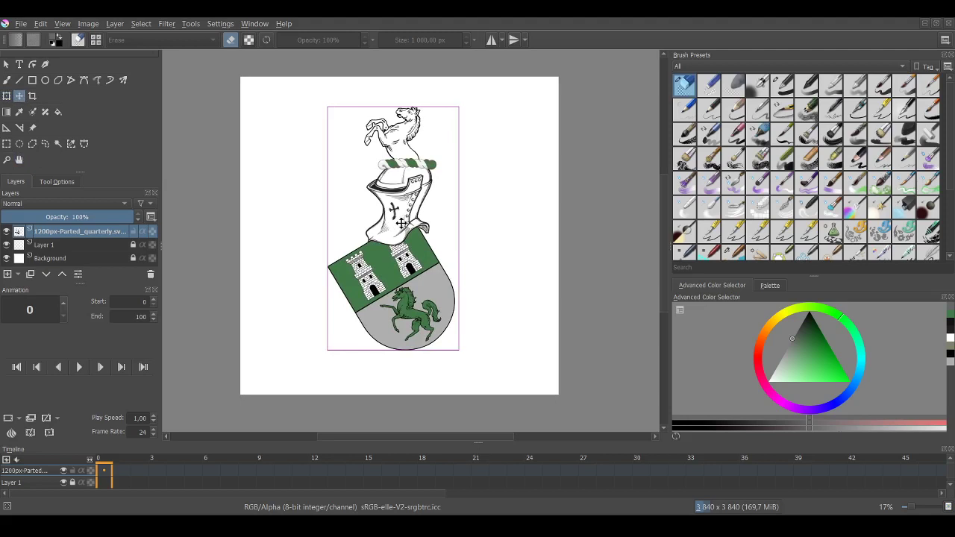
pyautogui.moveTo(403, 223); pyautogui.dragTo(409, 223)
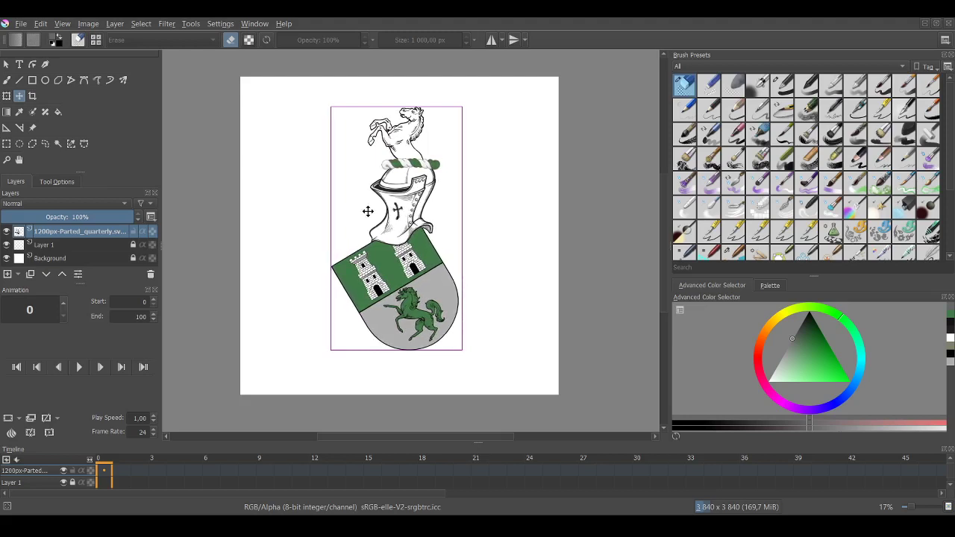
# Examine the torse and its join with the horse crest up close, and check the whole coat of arms on the canvas.
pyautogui.click(19, 161)
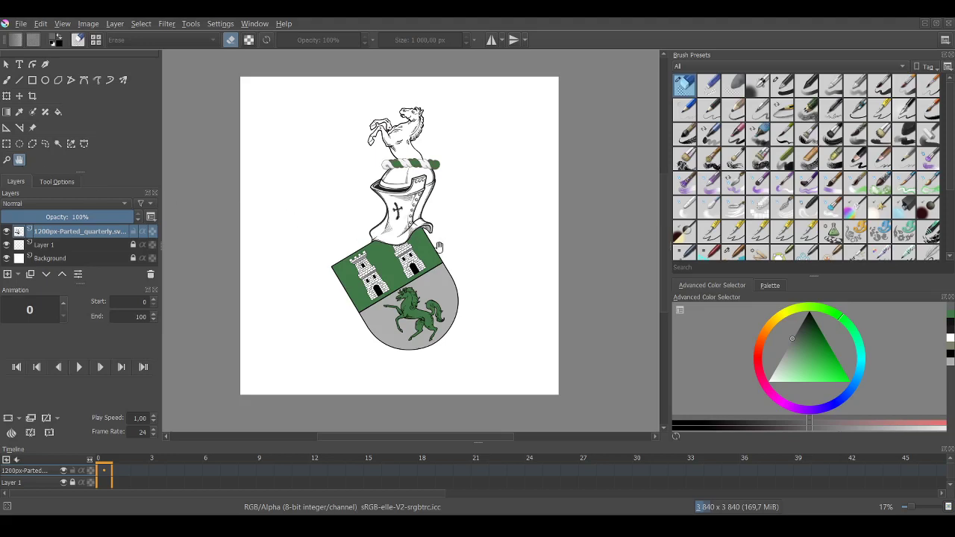
pyautogui.scroll(5, 416, 153)
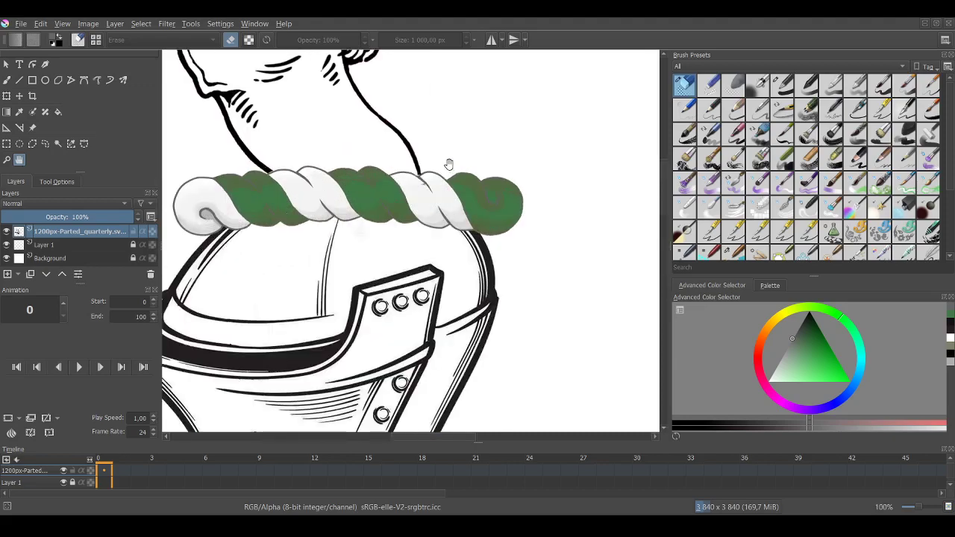
pyautogui.scroll(6, 415, 158)
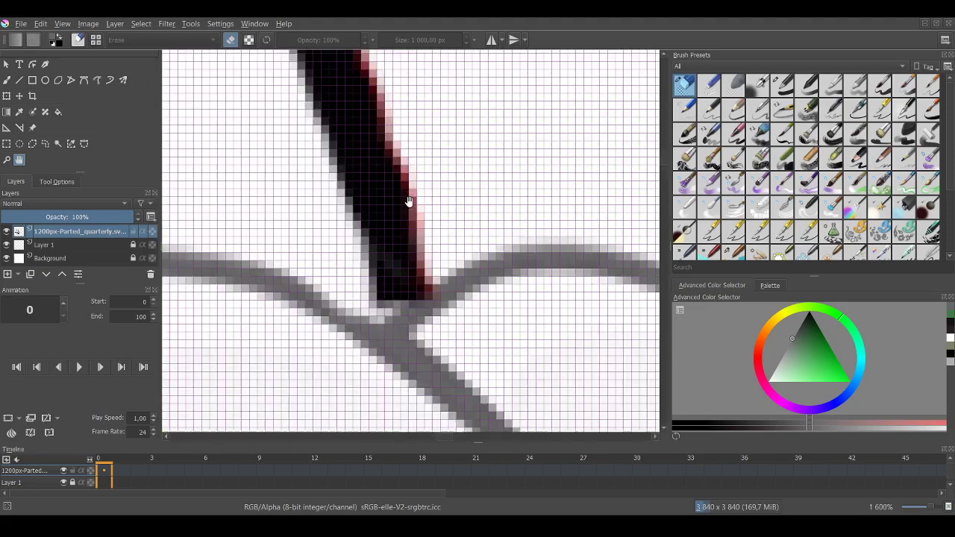
pyautogui.scroll(-9, 409, 202)
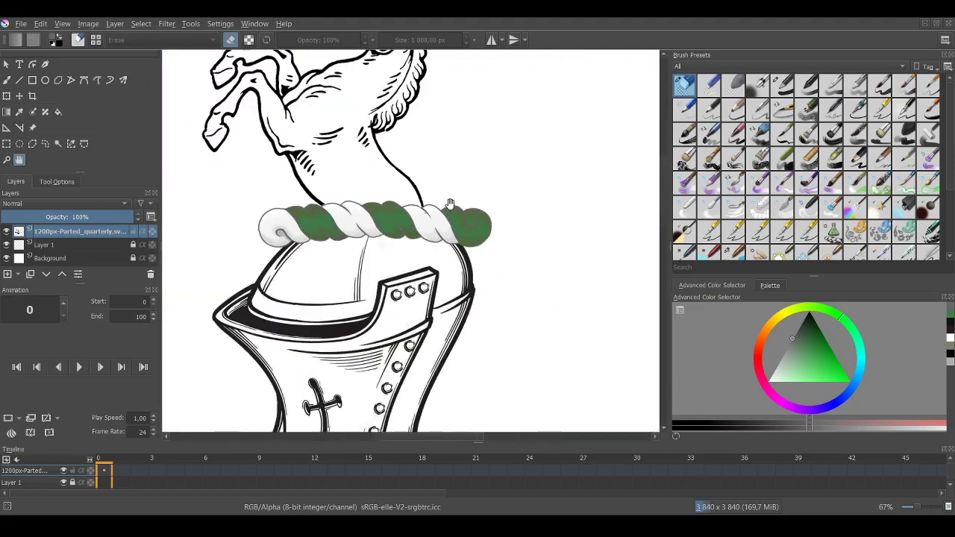
pyautogui.scroll(-6, 458, 201)
pyautogui.scroll(5, 486, 273)
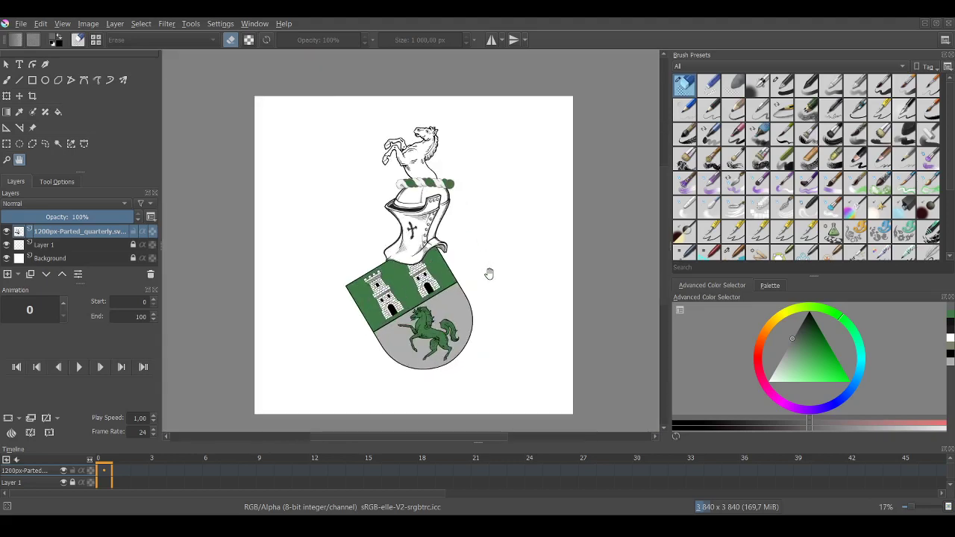
pyautogui.scroll(-1, 487, 274)
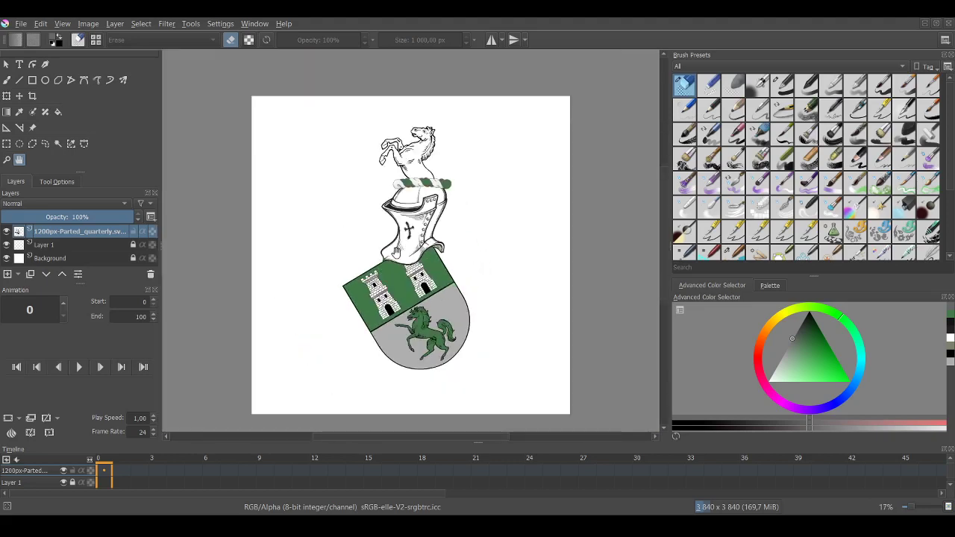